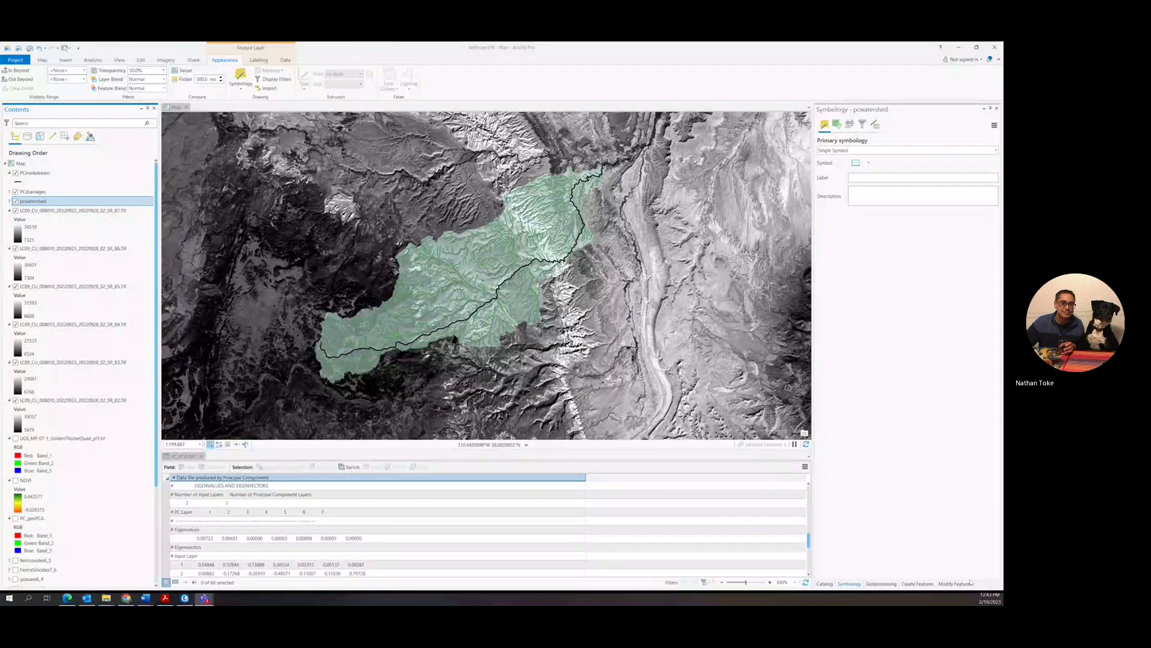
Close the PC_PCA.TXT statistics table view so the map fills the window
{"action": "left_click", "coordinate": [196, 457]}
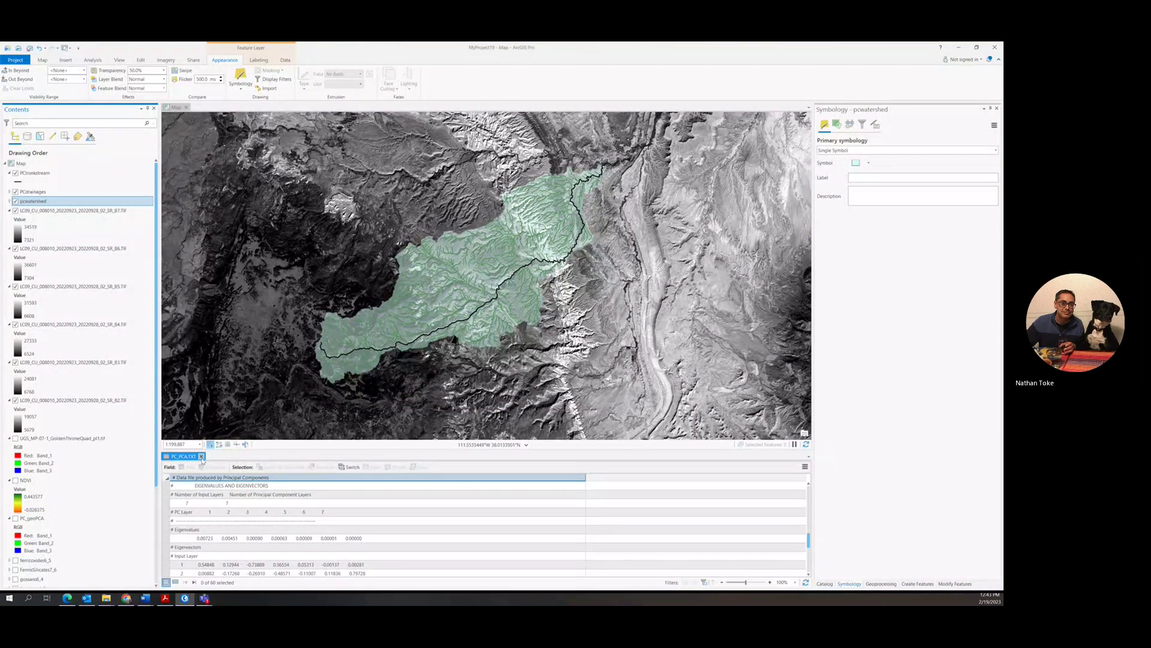
{"action": "left_click", "coordinate": [201, 456]}
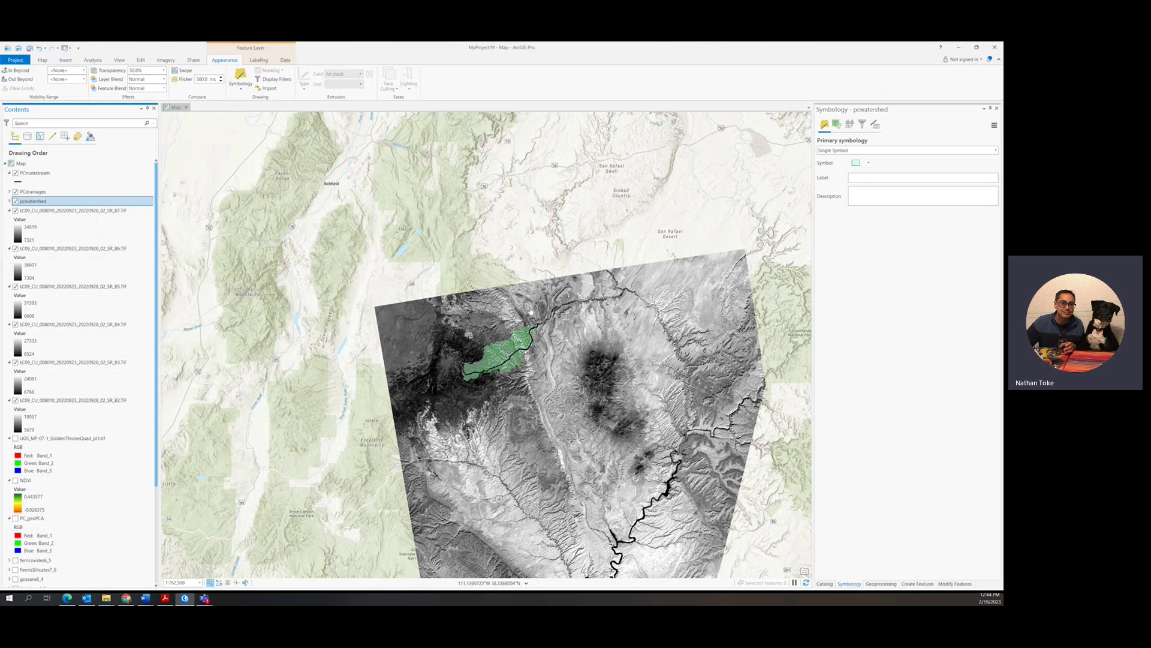
Zoom out to survey the region around the watershed, then zoom back in on it
{"action": "scroll", "coordinate": [530, 310], "scroll_direction": "down", "scroll_amount": 3}
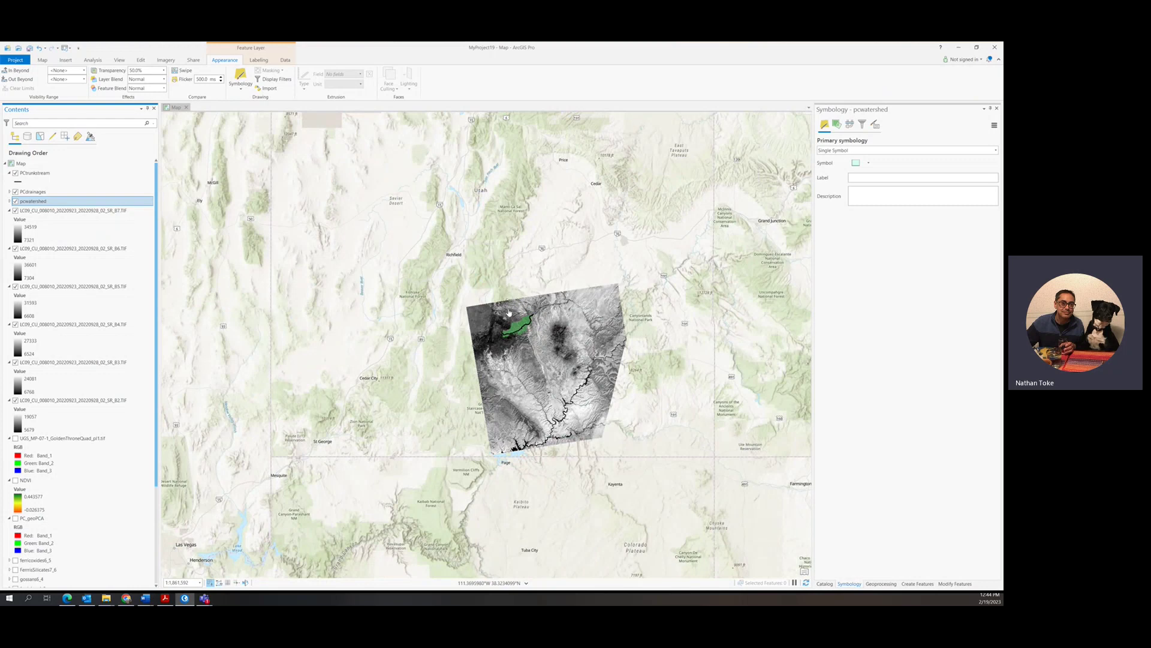
{"action": "scroll", "coordinate": [511, 315], "scroll_direction": "up", "scroll_amount": 4}
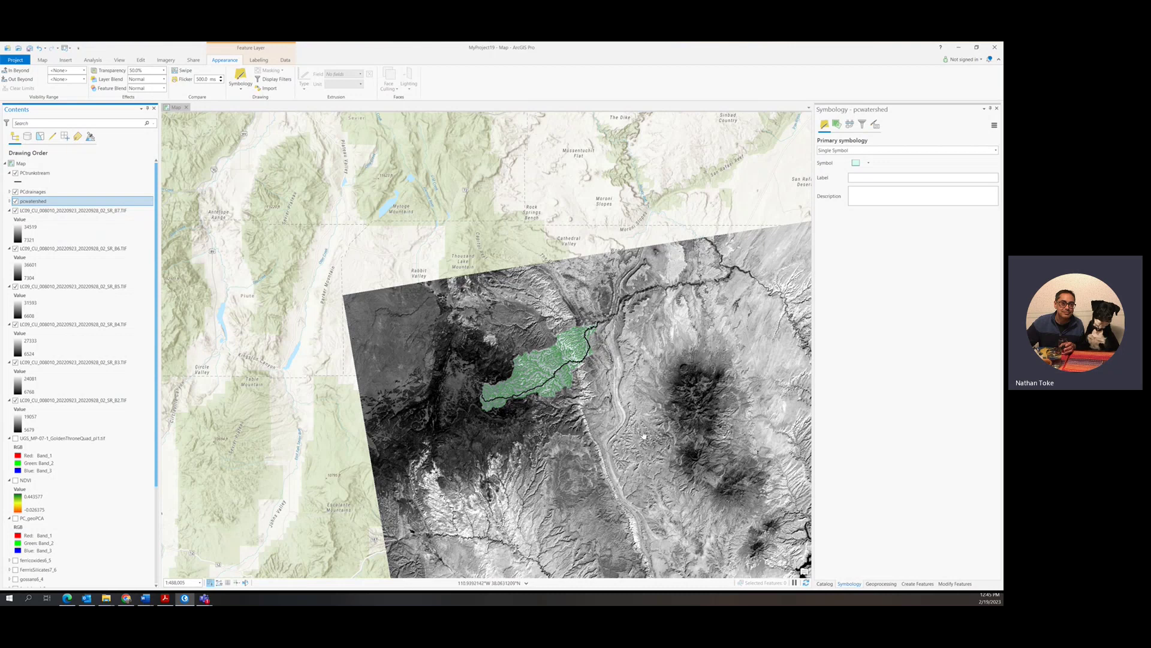
{"action": "scroll", "coordinate": [514, 313], "scroll_direction": "down", "scroll_amount": 3}
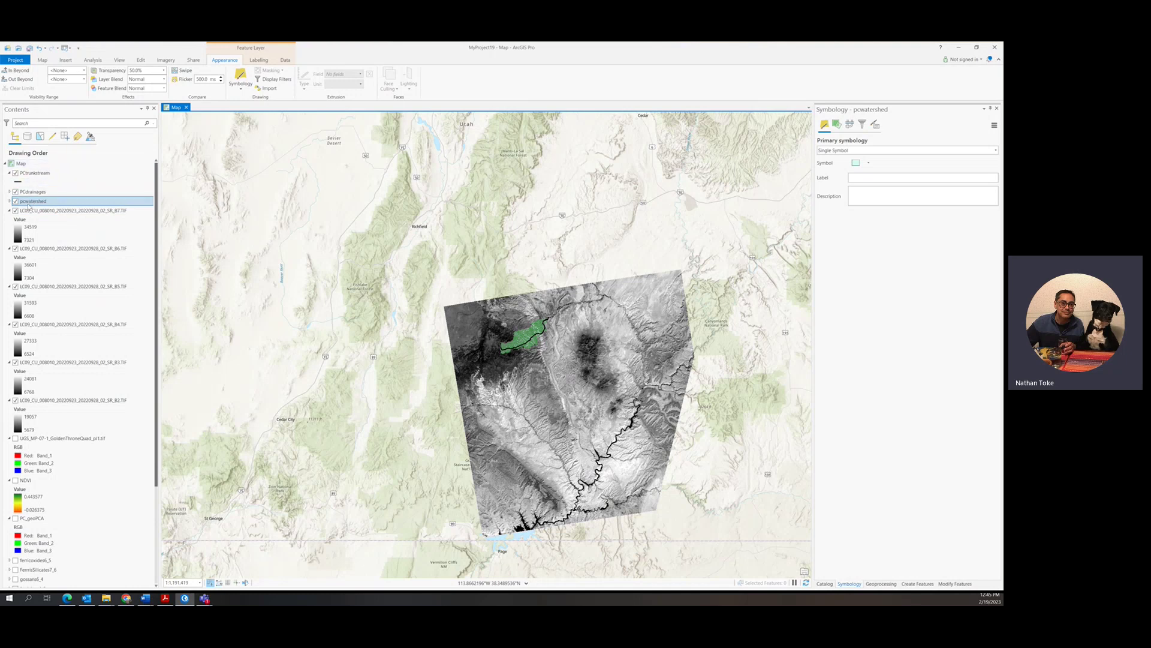
{"action": "scroll", "coordinate": [522, 348], "scroll_direction": "up", "scroll_amount": 5}
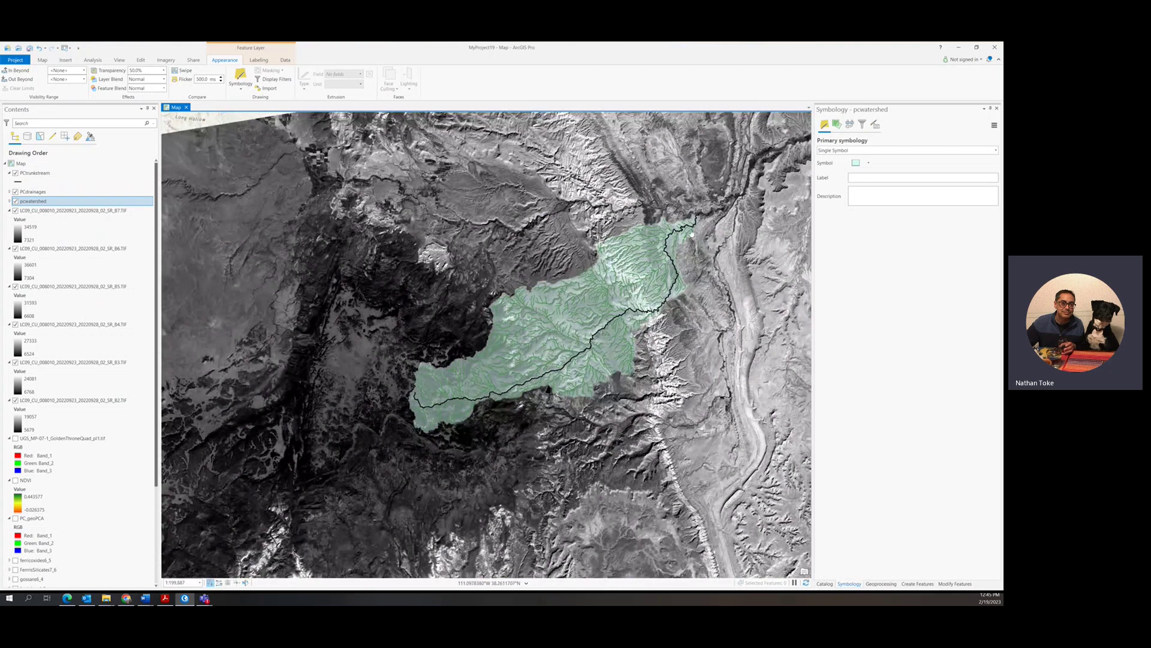
{"action": "scroll", "coordinate": [547, 396], "scroll_direction": "down", "scroll_amount": 3}
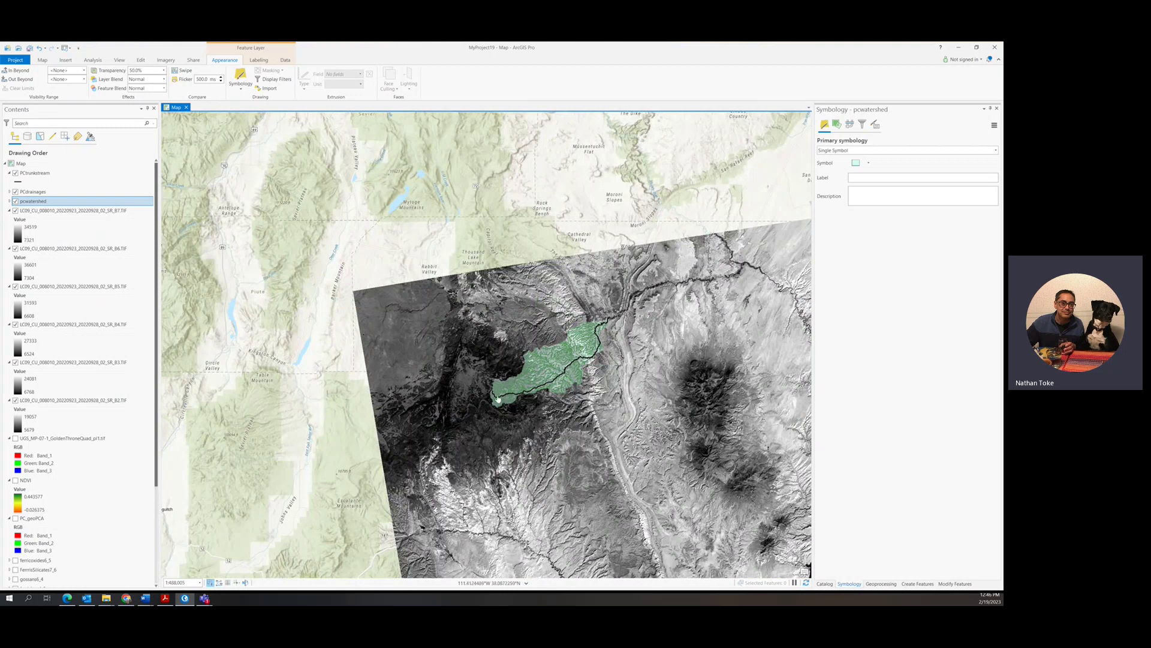
Move the Golden Throne geologic map just below pcwatershed in Contents and turn it on
{"action": "scroll", "coordinate": [46, 396], "scroll_direction": "down", "scroll_amount": 2}
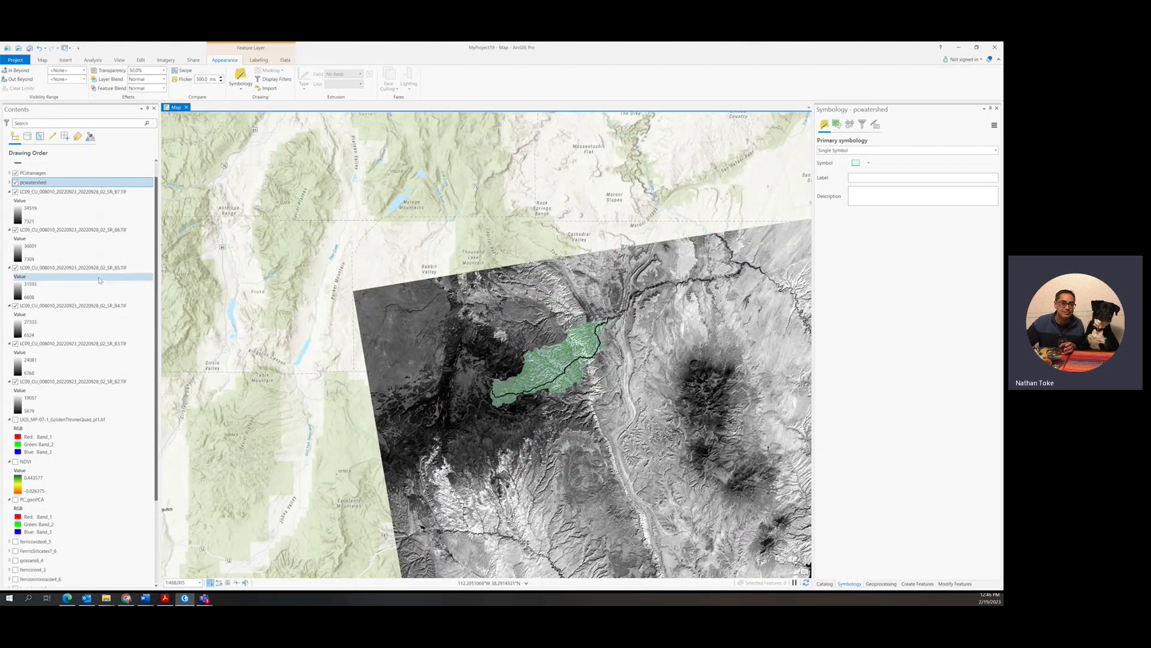
{"action": "left_click_drag", "start_coordinate": [46, 404], "coordinate": [55, 178]}
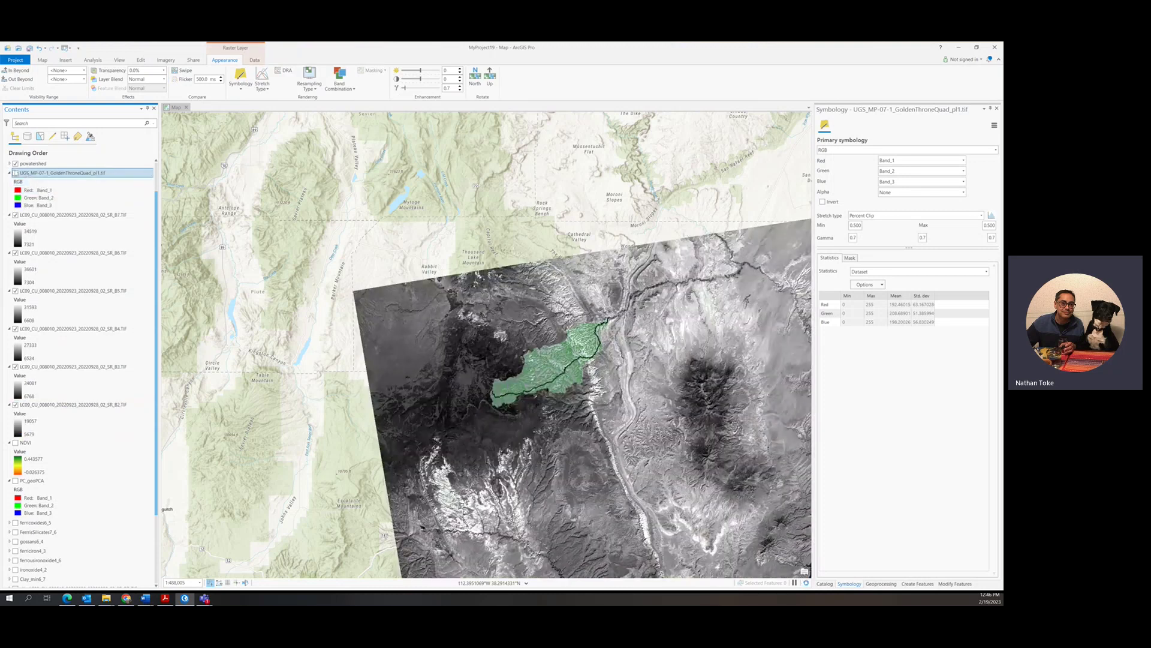
{"action": "left_click", "coordinate": [15, 173]}
{"action": "scroll", "coordinate": [567, 363], "scroll_direction": "up", "scroll_amount": 5}
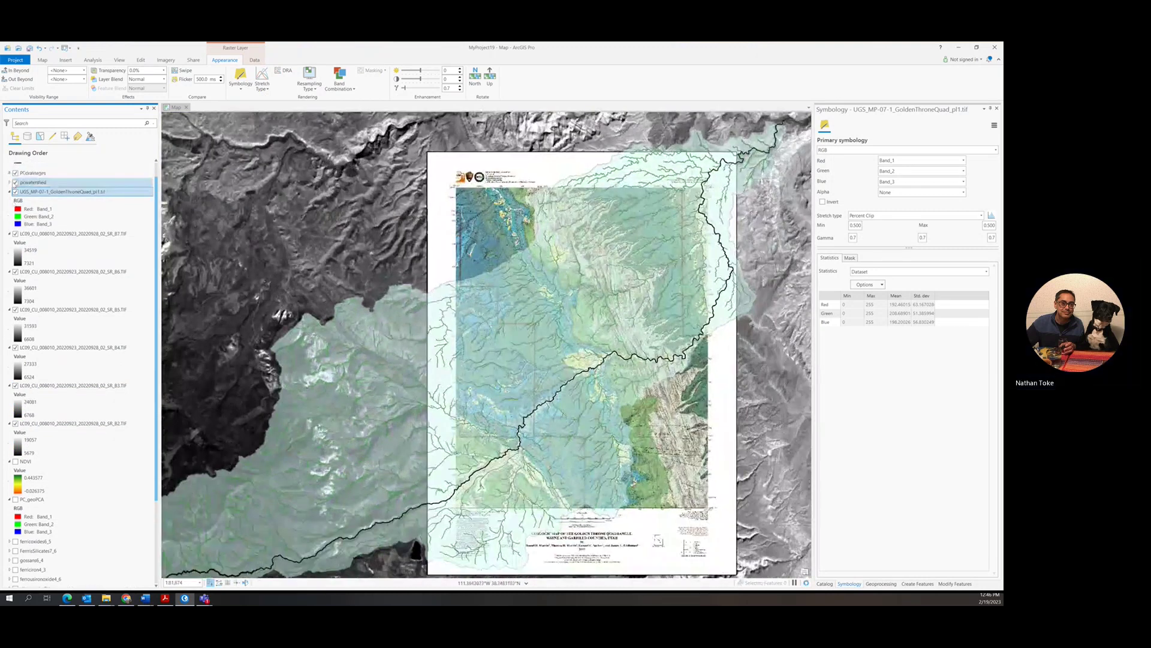
Hide the pcwatershed fill to compare, then hide the geologic map and zoom out
{"action": "left_click", "coordinate": [16, 201]}
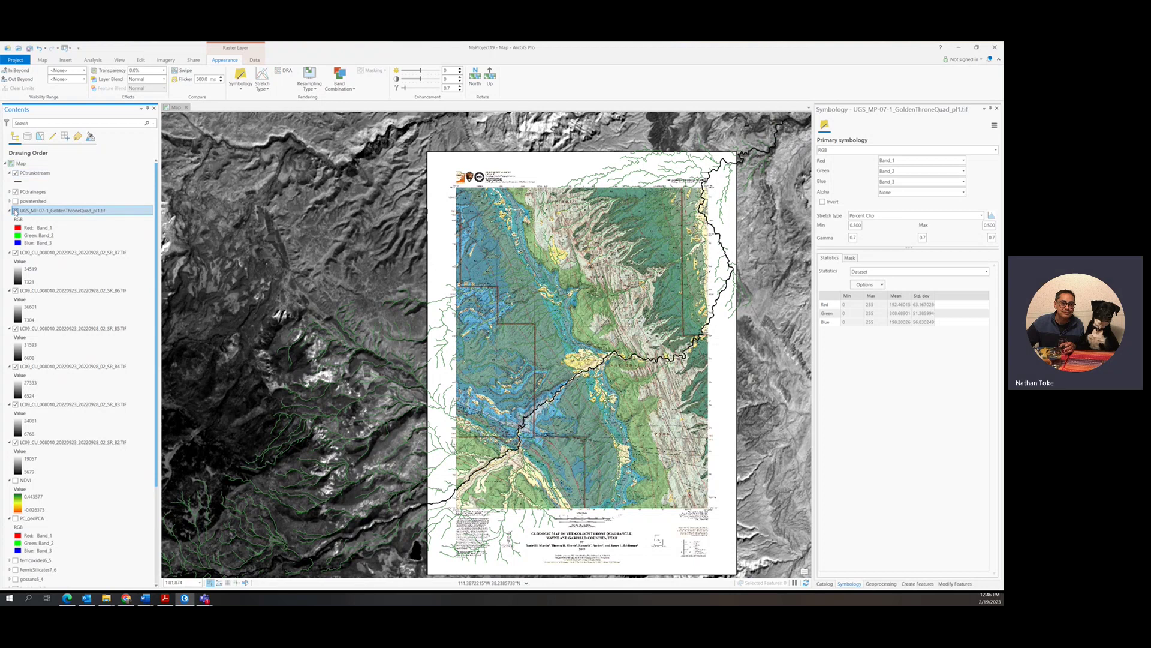
{"action": "left_click", "coordinate": [15, 211]}
{"action": "scroll", "coordinate": [436, 246], "scroll_direction": "down", "scroll_amount": 5}
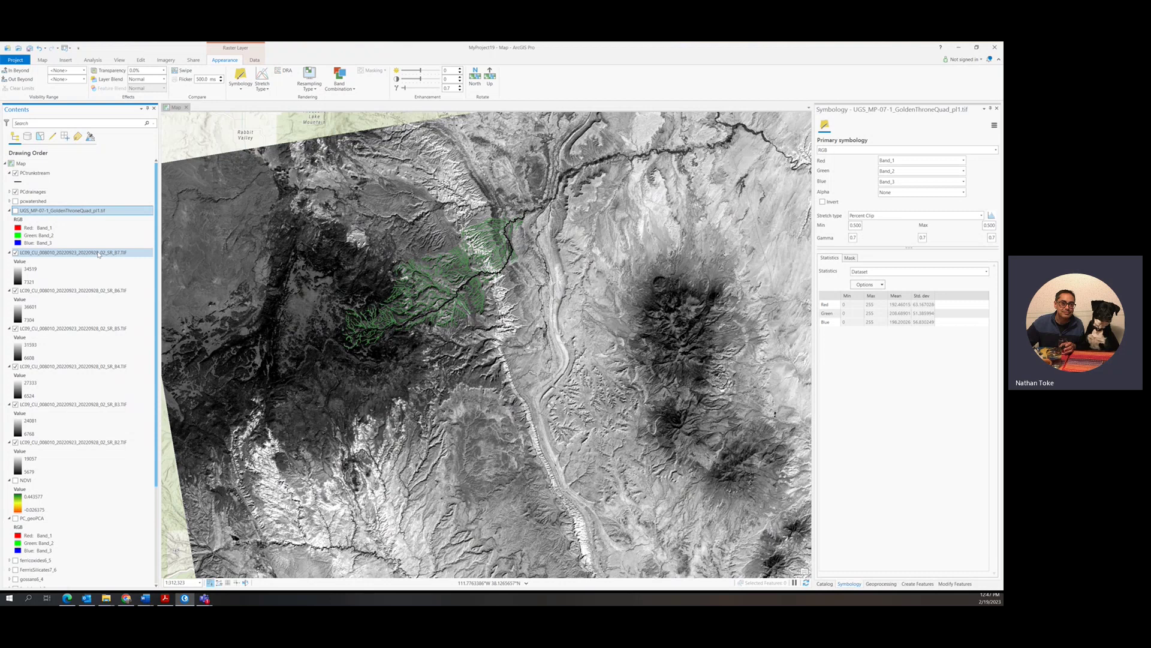
Open Geoprocessing from the Analysis tab and search for 'composite' instead of 'principal'
{"action": "left_click", "coordinate": [93, 60]}
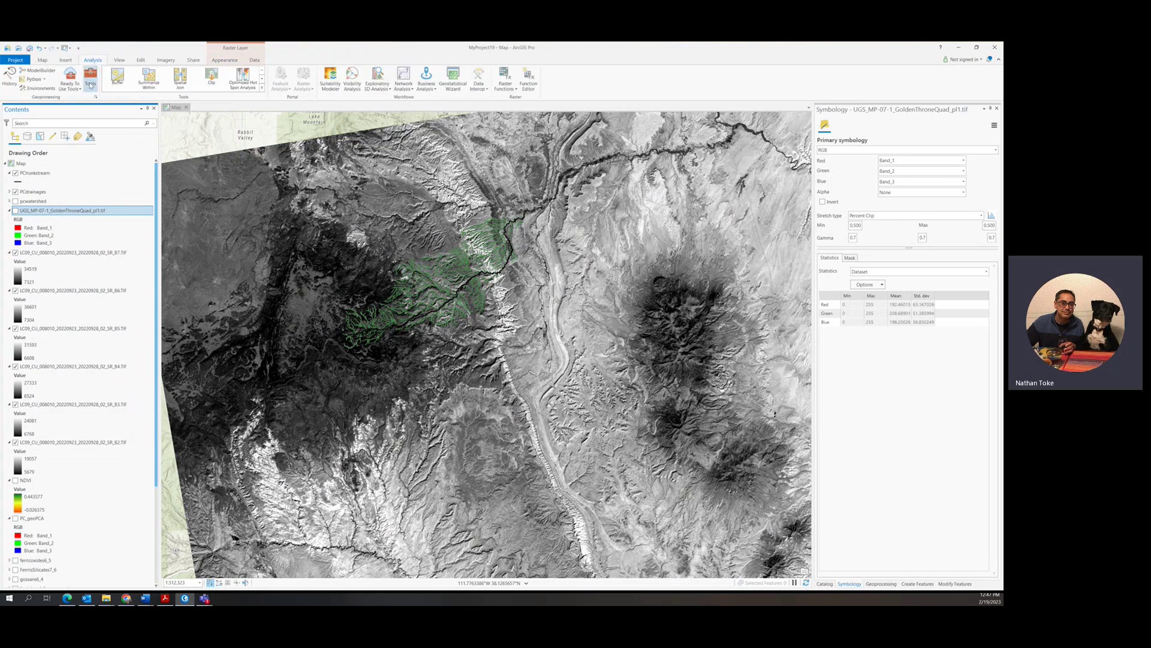
{"action": "left_click", "coordinate": [90, 84]}
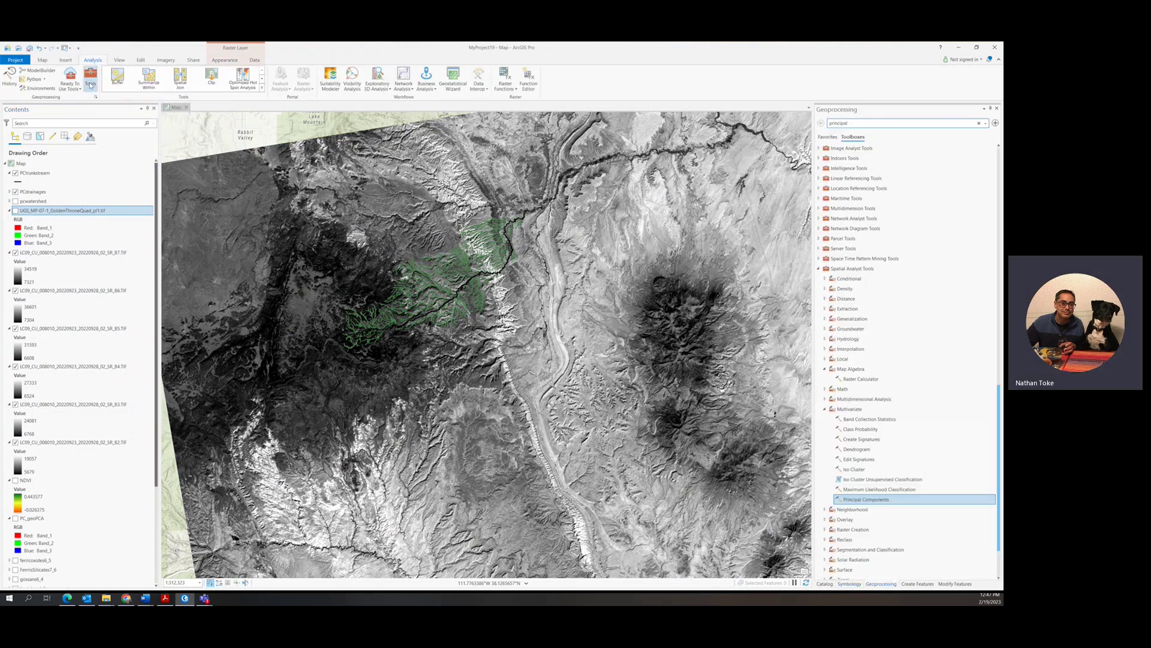
{"action": "left_click", "coordinate": [819, 269]}
{"action": "scroll", "coordinate": [833, 152], "scroll_direction": "up", "scroll_amount": 8}
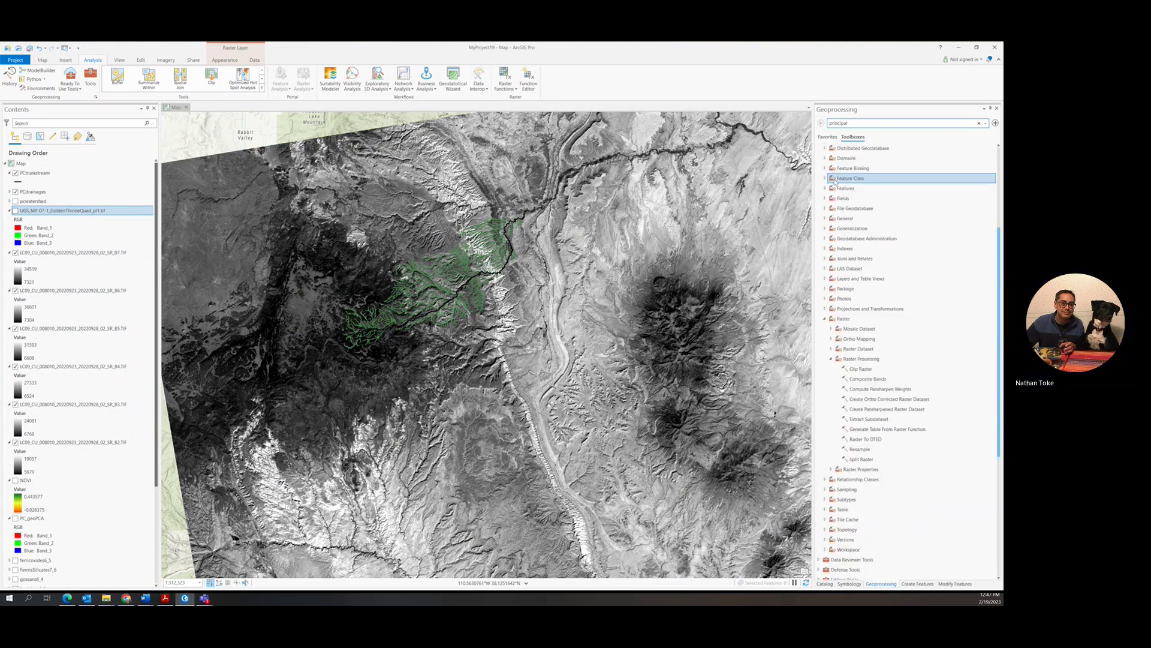
{"action": "left_click", "coordinate": [831, 337]}
{"action": "left_click", "coordinate": [826, 338]}
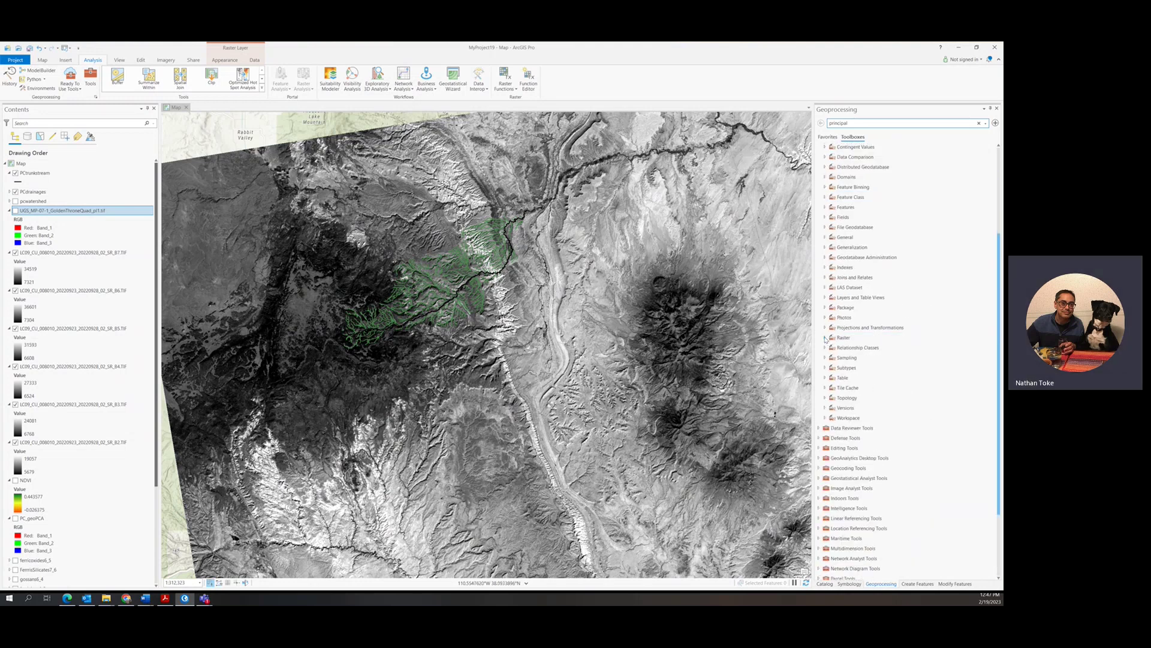
{"action": "double_click", "coordinate": [842, 123]}
{"action": "type", "text": "composite"}
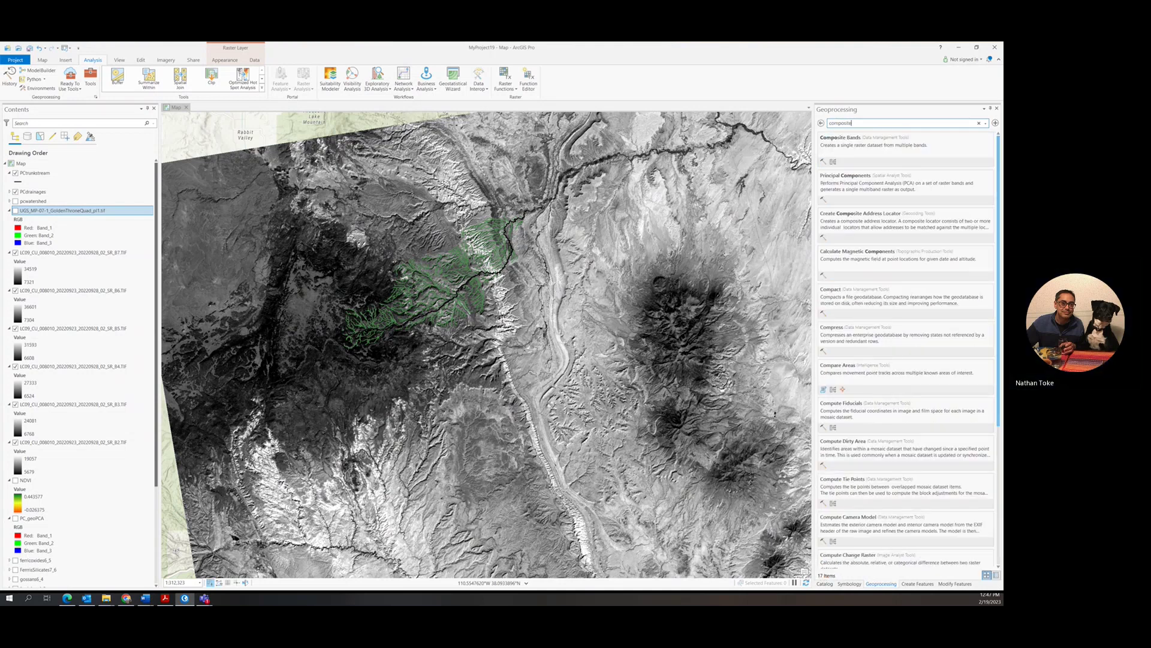
Open Composite Bands and add bands B4, B3 and B2 as input rasters
{"action": "left_click", "coordinate": [852, 150]}
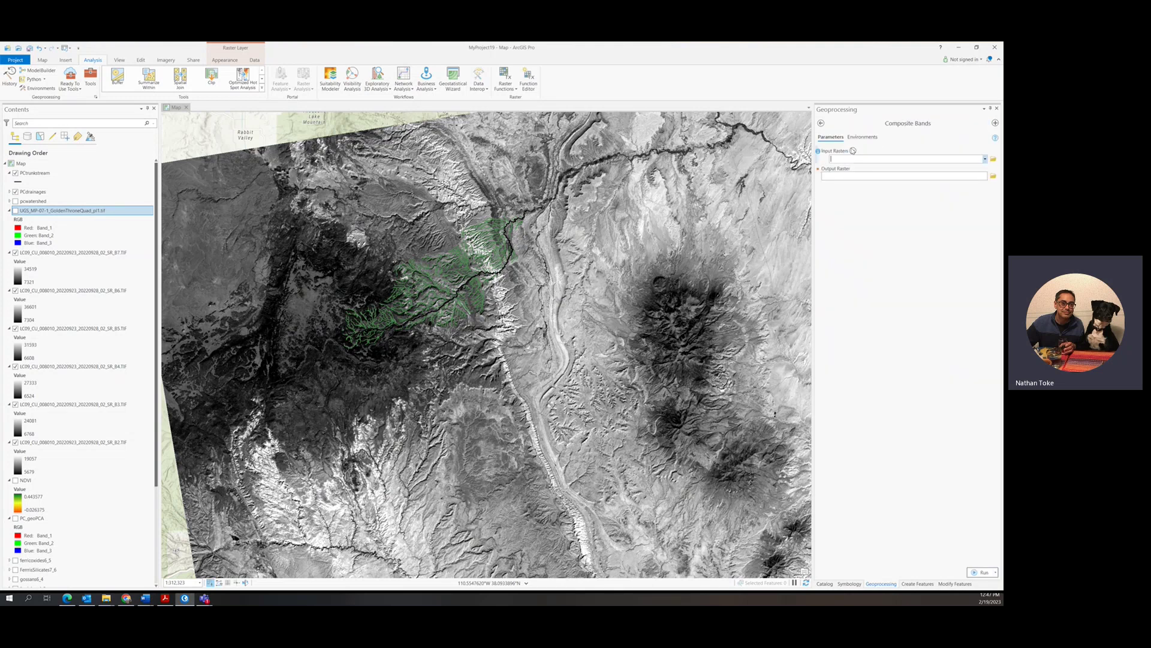
{"action": "left_click", "coordinate": [985, 159]}
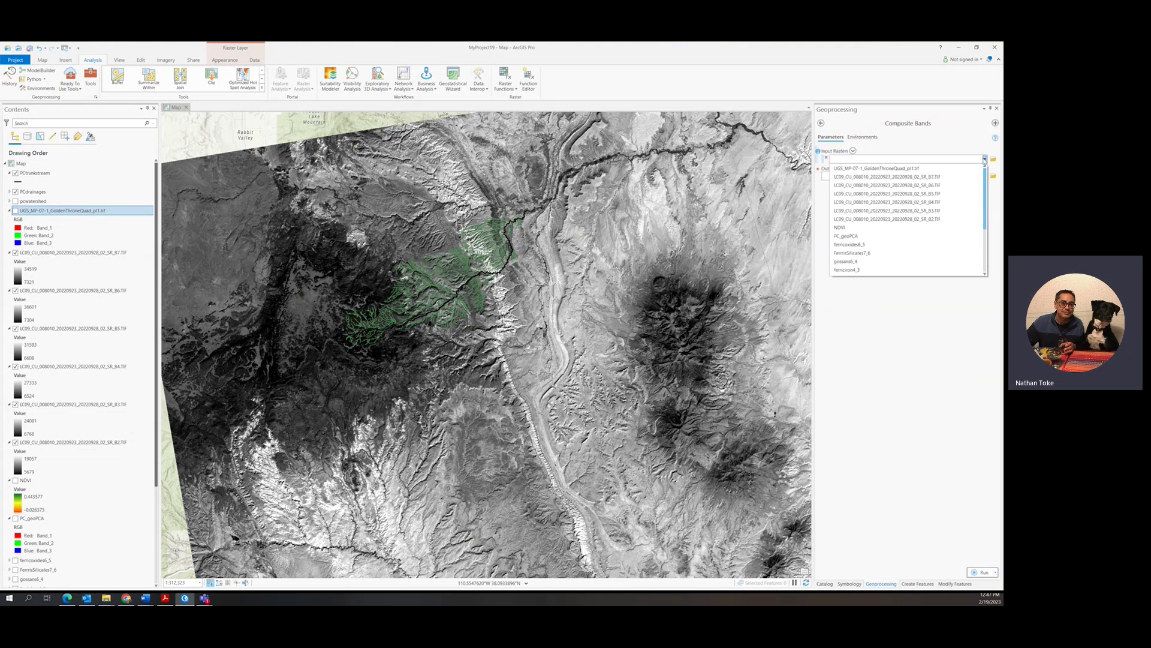
{"action": "left_click", "coordinate": [925, 203]}
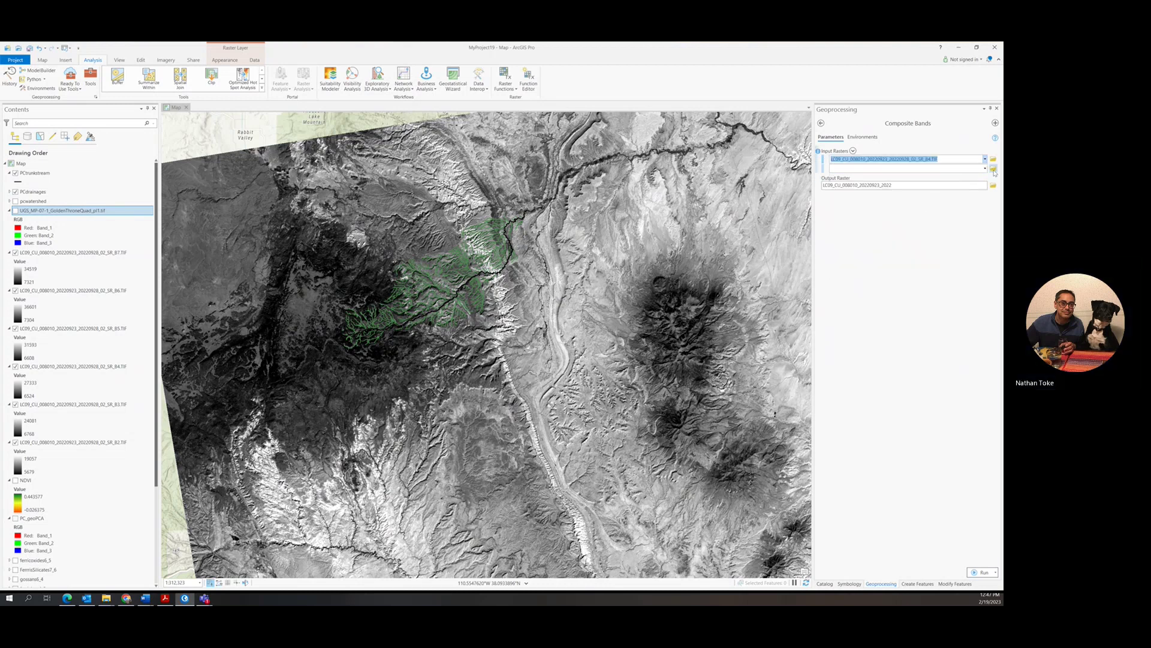
{"action": "left_click", "coordinate": [985, 169]}
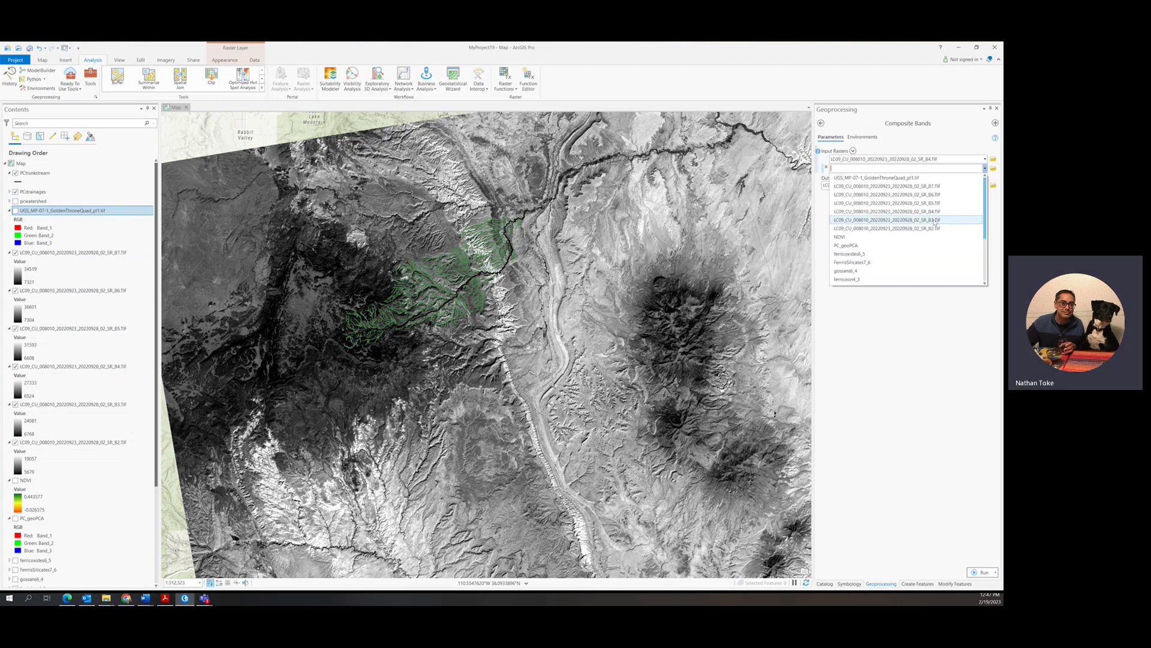
{"action": "left_click", "coordinate": [888, 220]}
{"action": "left_click", "coordinate": [985, 178]}
{"action": "left_click", "coordinate": [934, 239]}
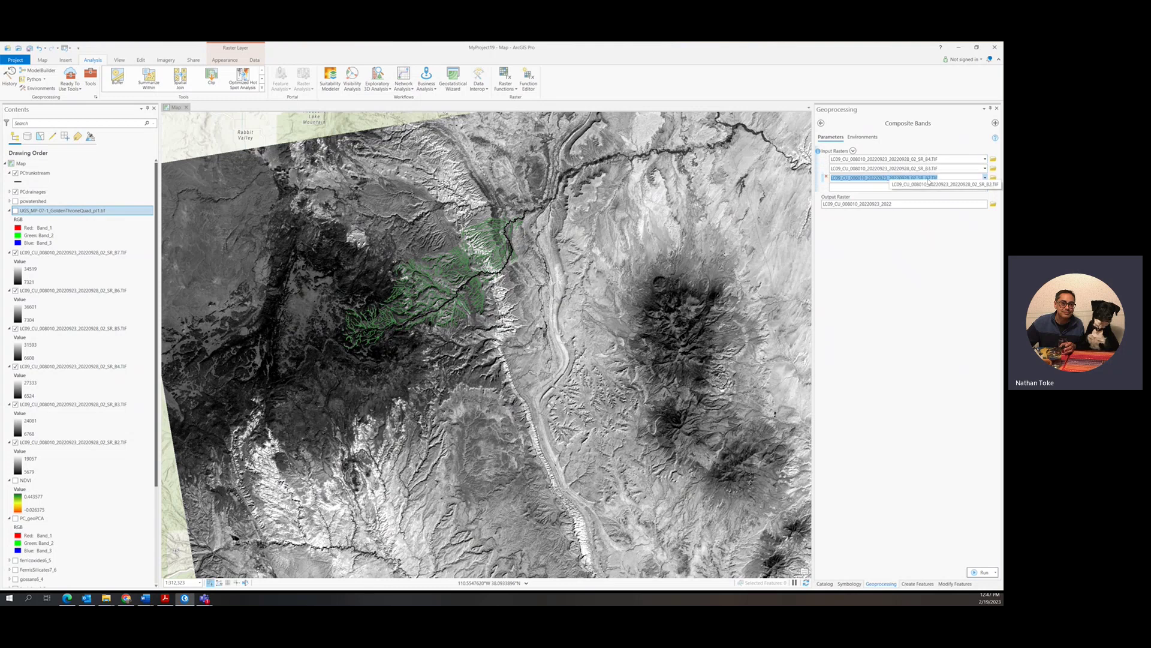
Name the output raster L9RGB92322 and run Composite Bands
{"action": "left_click", "coordinate": [903, 205]}
{"action": "mouse_move", "coordinate": [984, 205]}
{"action": "left_mouse_down"}
{"action": "mouse_move", "coordinate": [945, 206]}
{"action": "mouse_move", "coordinate": [1000, 204]}
{"action": "left_mouse_up"}
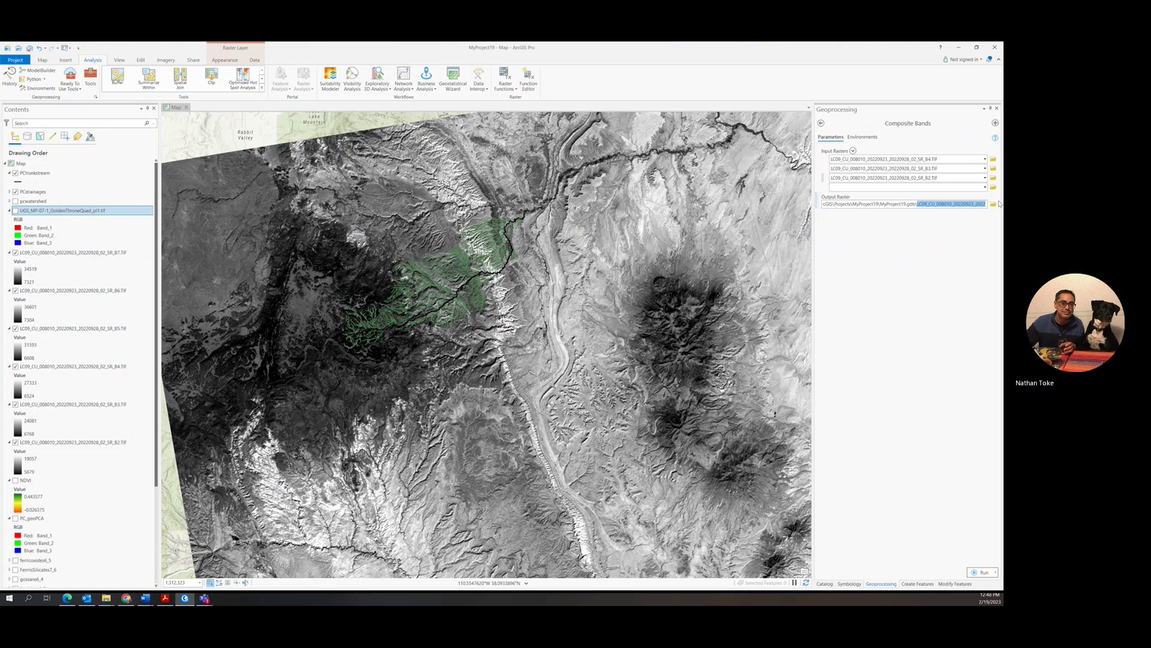
{"action": "type", "text": "L"}
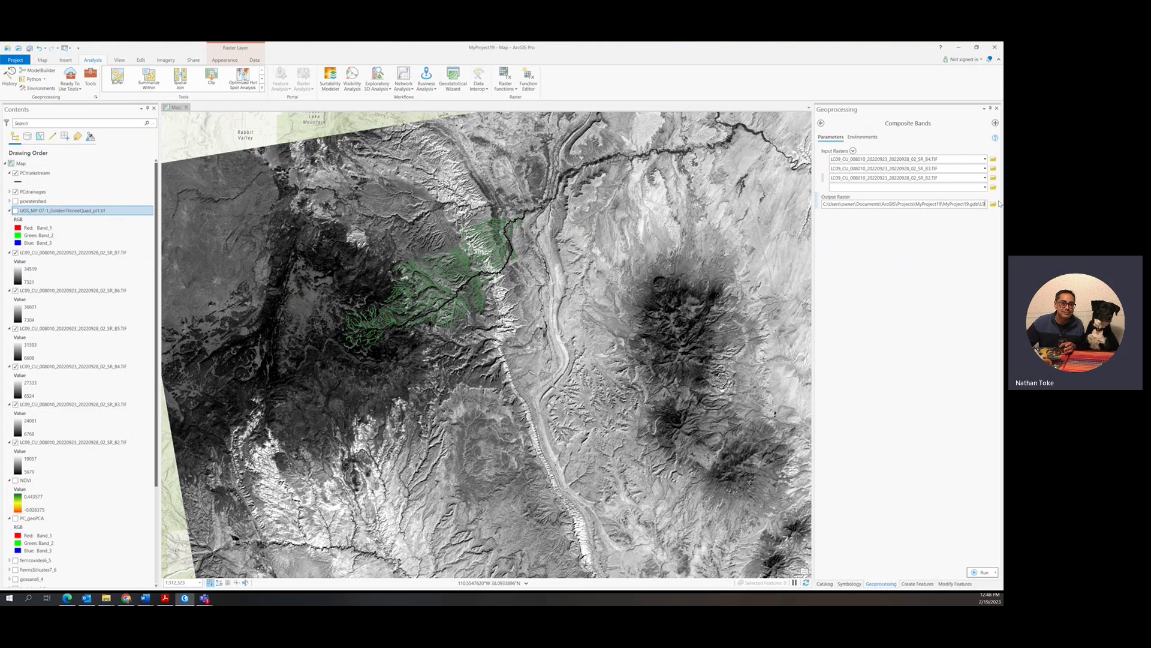
{"action": "type", "text": "RGB"}
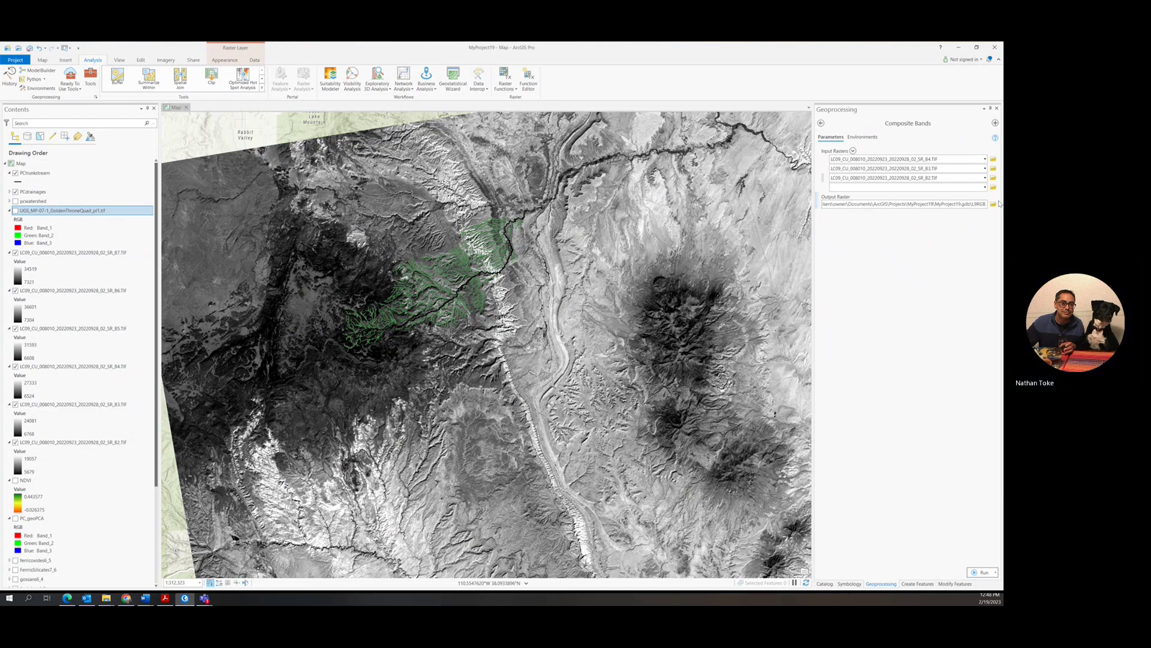
{"action": "type", "text": "923"}
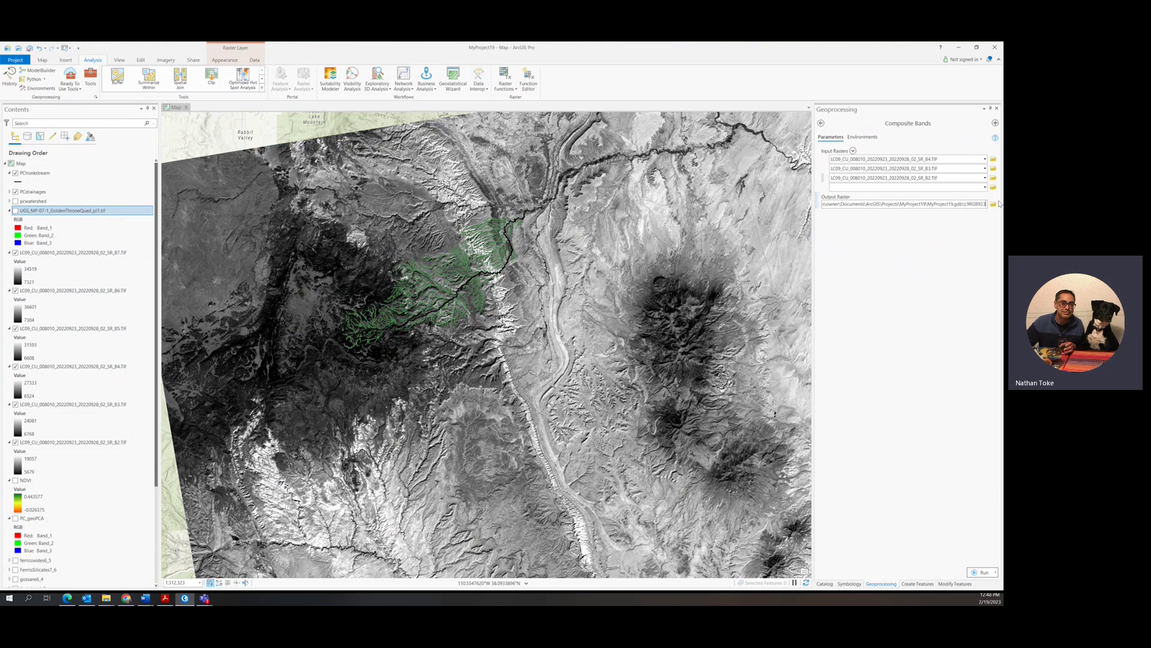
{"action": "type", "text": "23"}
{"action": "left_click", "coordinate": [979, 573]}
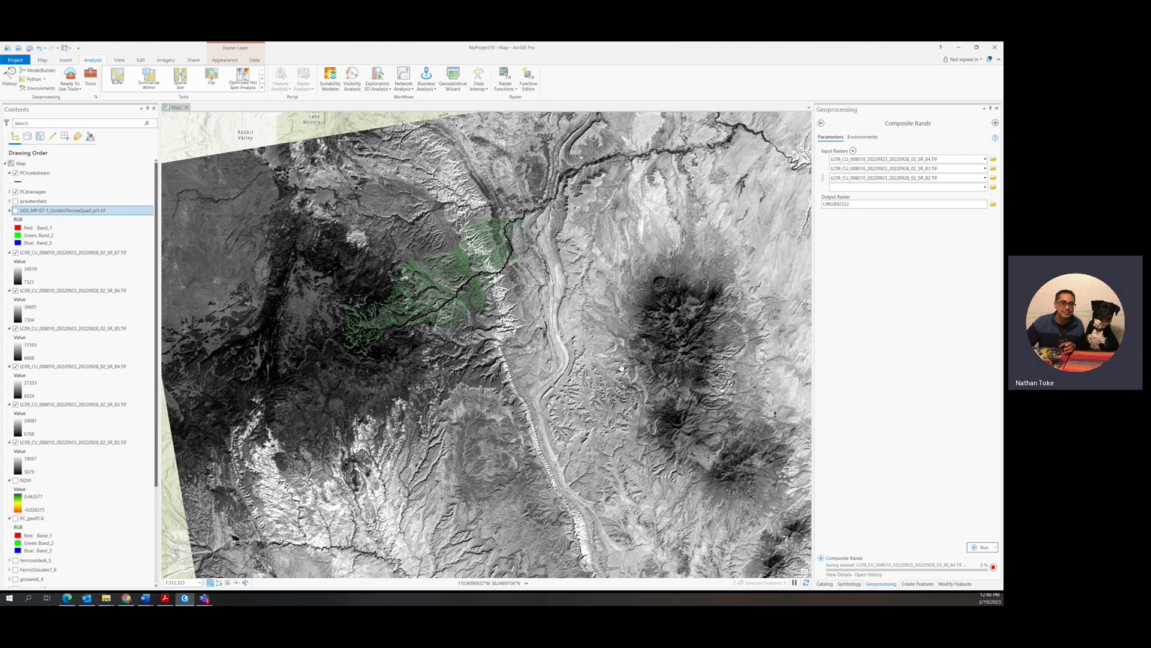
Zoom out and pan across the L9RGB92322 composite to bring the dark mountains into view
{"action": "scroll", "coordinate": [623, 369], "scroll_direction": "down", "scroll_amount": 2}
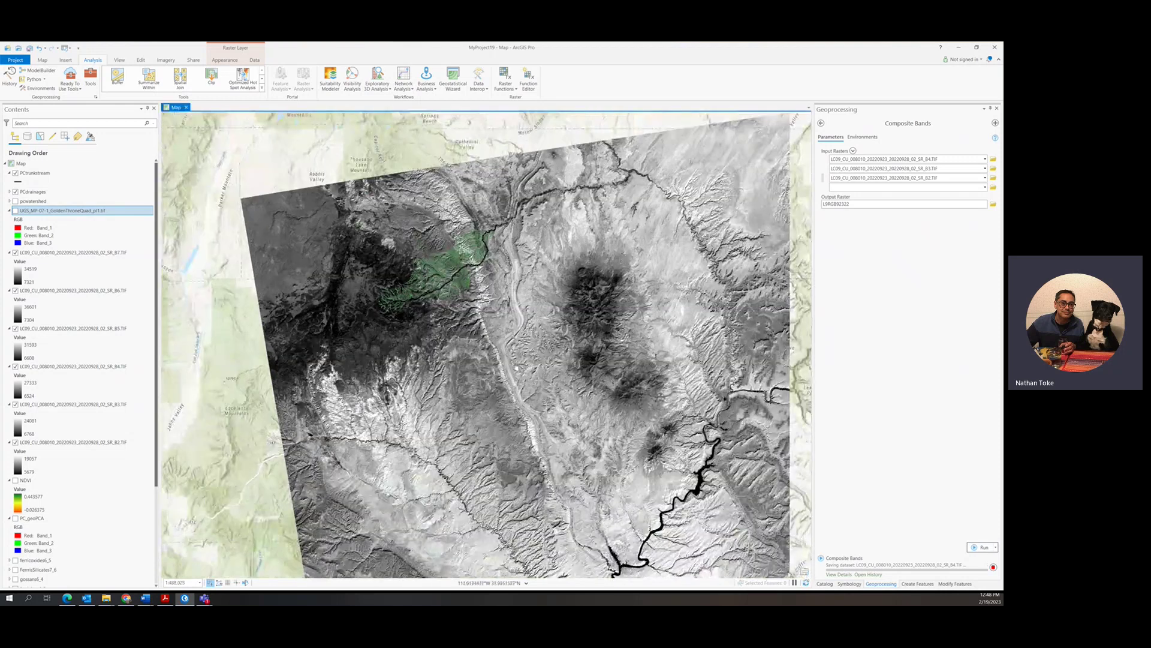
{"action": "left_click_drag", "start_coordinate": [622, 369], "coordinate": [539, 312]}
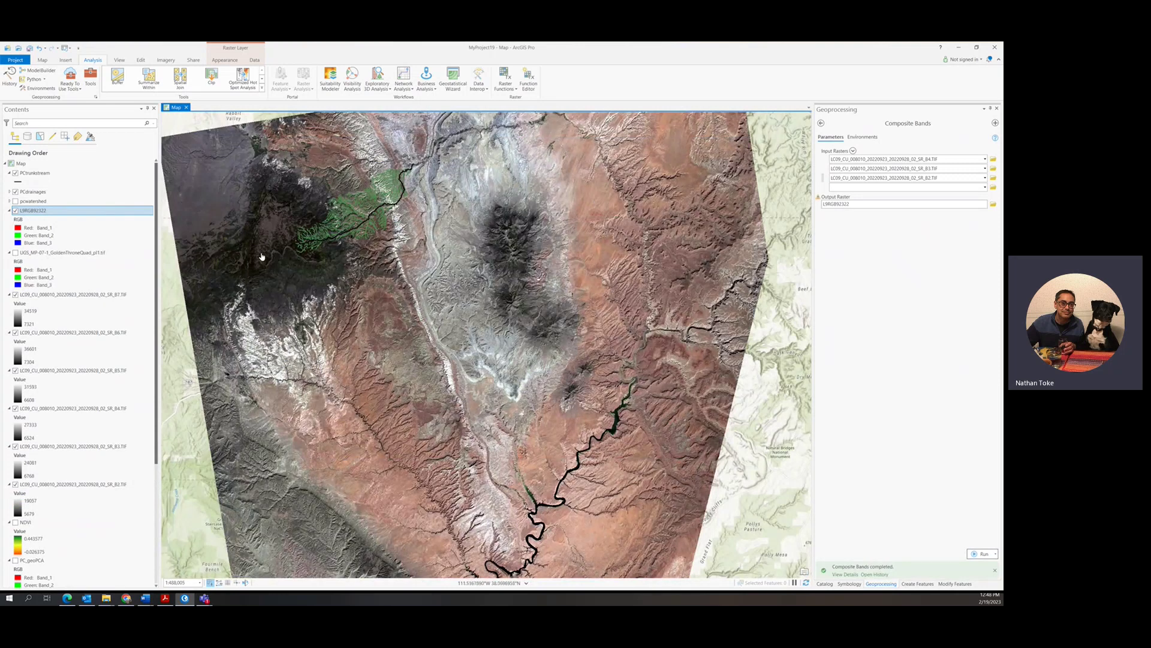
{"action": "scroll", "coordinate": [261, 257], "scroll_direction": "up", "scroll_amount": 3}
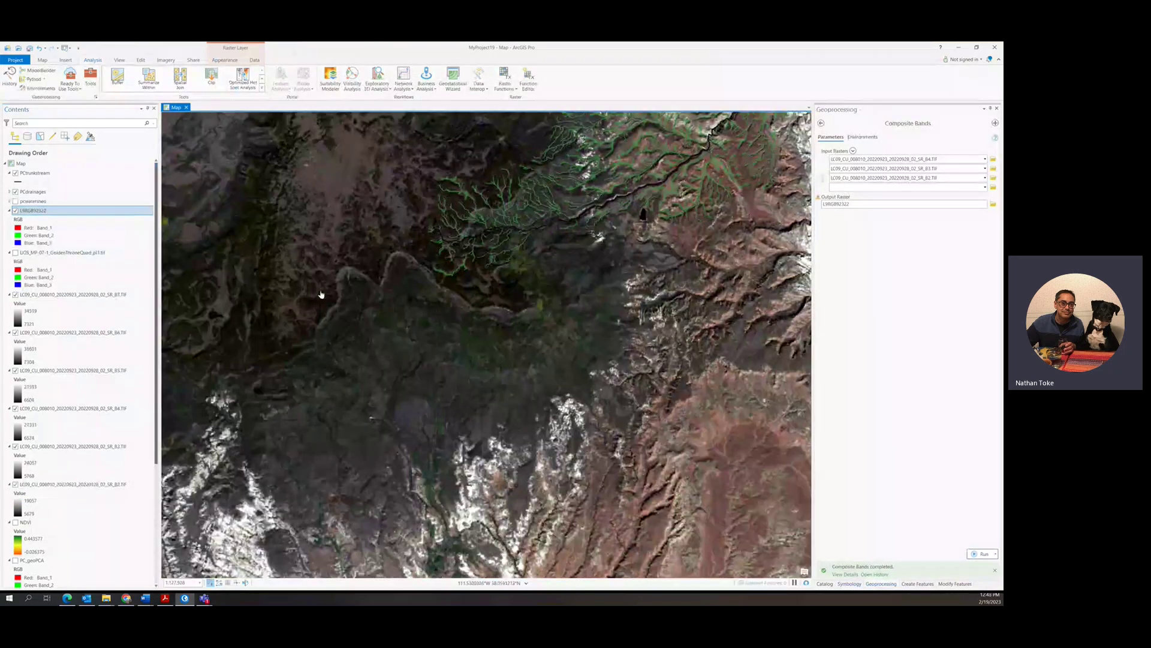
{"action": "scroll", "coordinate": [540, 303], "scroll_direction": "up", "scroll_amount": 4}
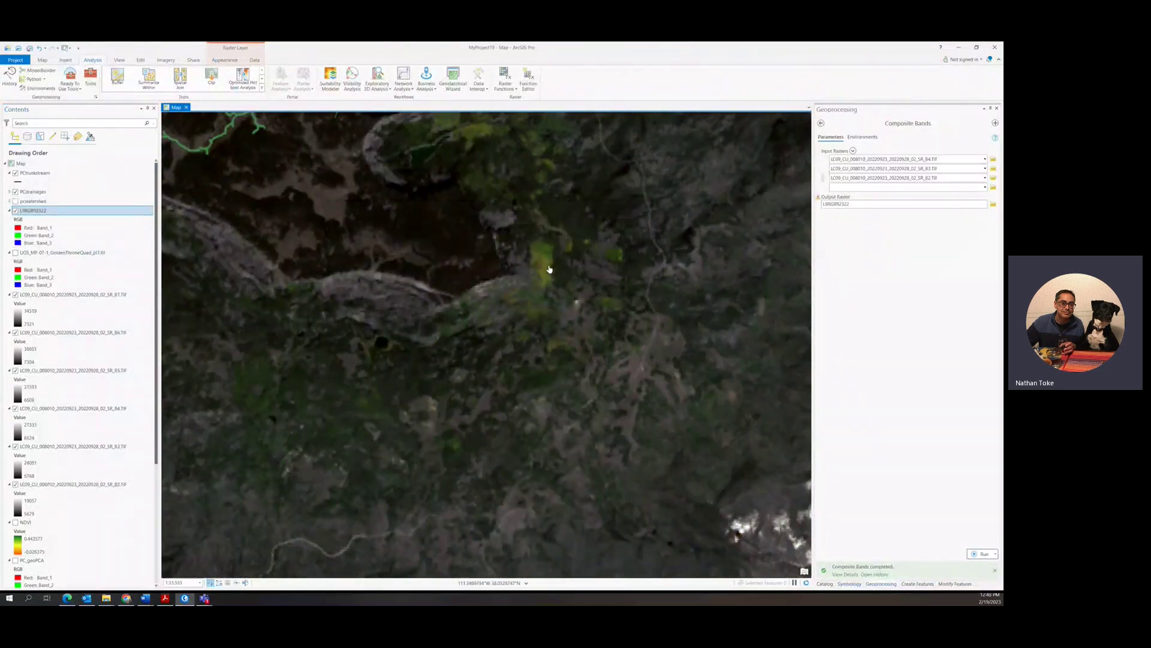
{"action": "scroll", "coordinate": [540, 270], "scroll_direction": "down", "scroll_amount": 2}
{"action": "left_click_drag", "start_coordinate": [545, 265], "coordinate": [532, 433]}
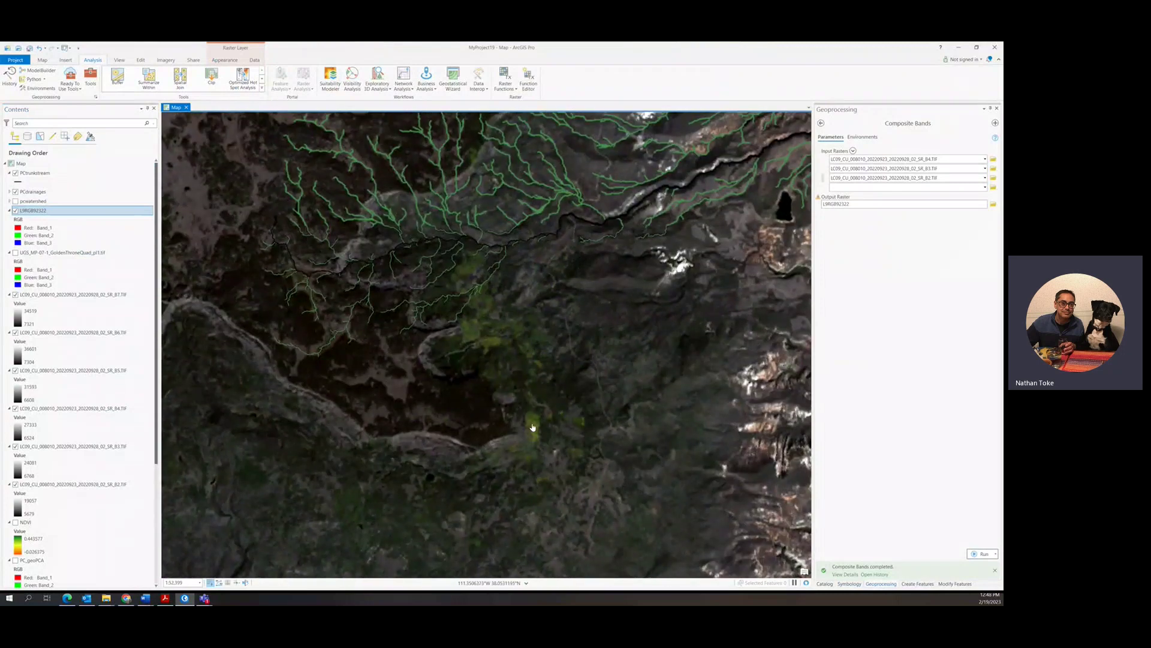
{"action": "scroll", "coordinate": [533, 427], "scroll_direction": "down", "scroll_amount": 2}
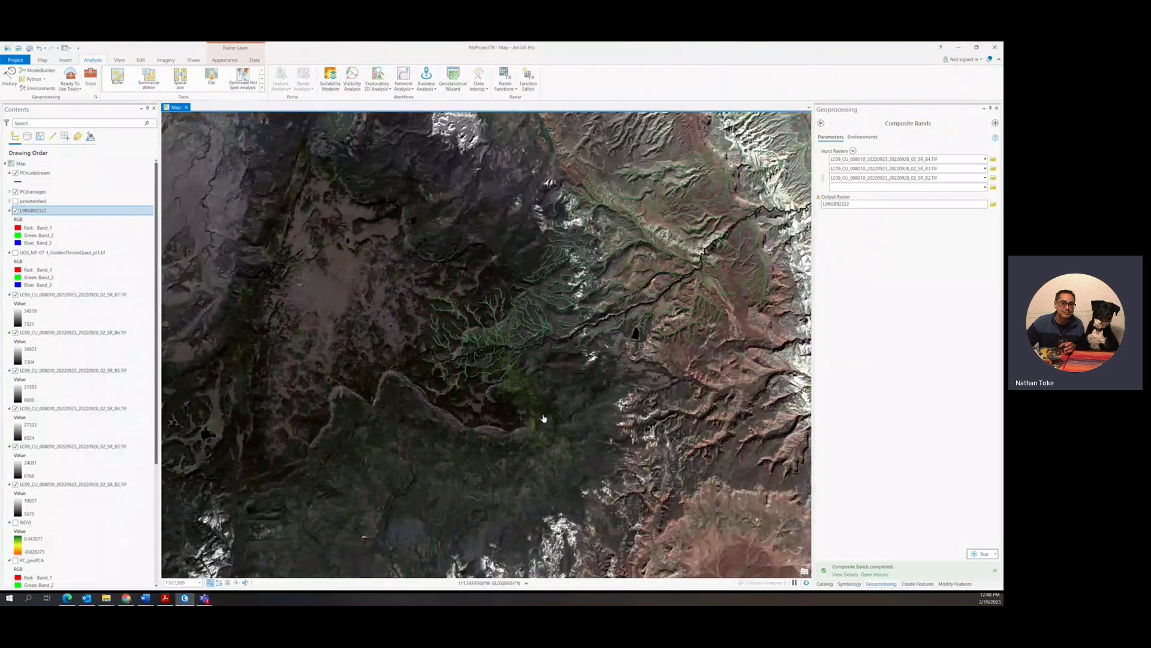
{"action": "left_click_drag", "start_coordinate": [580, 381], "coordinate": [420, 473]}
{"action": "left_click_drag", "start_coordinate": [436, 425], "coordinate": [296, 526]}
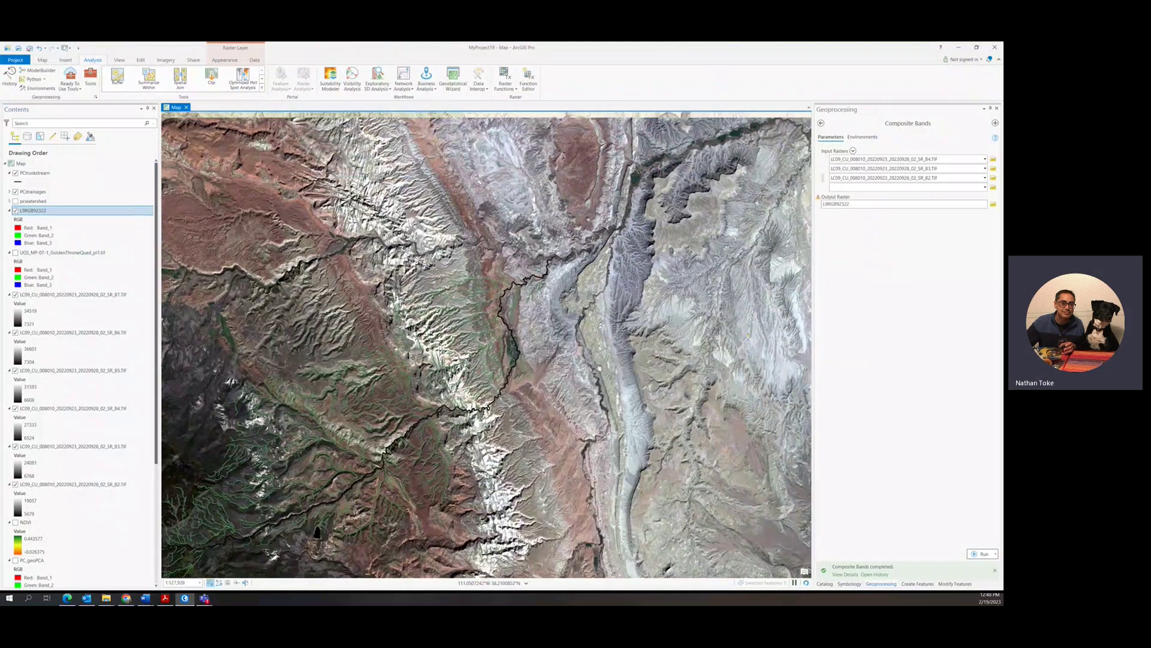
{"action": "left_click_drag", "start_coordinate": [634, 248], "coordinate": [376, 319]}
{"action": "scroll", "coordinate": [376, 319], "scroll_direction": "down", "scroll_amount": 3}
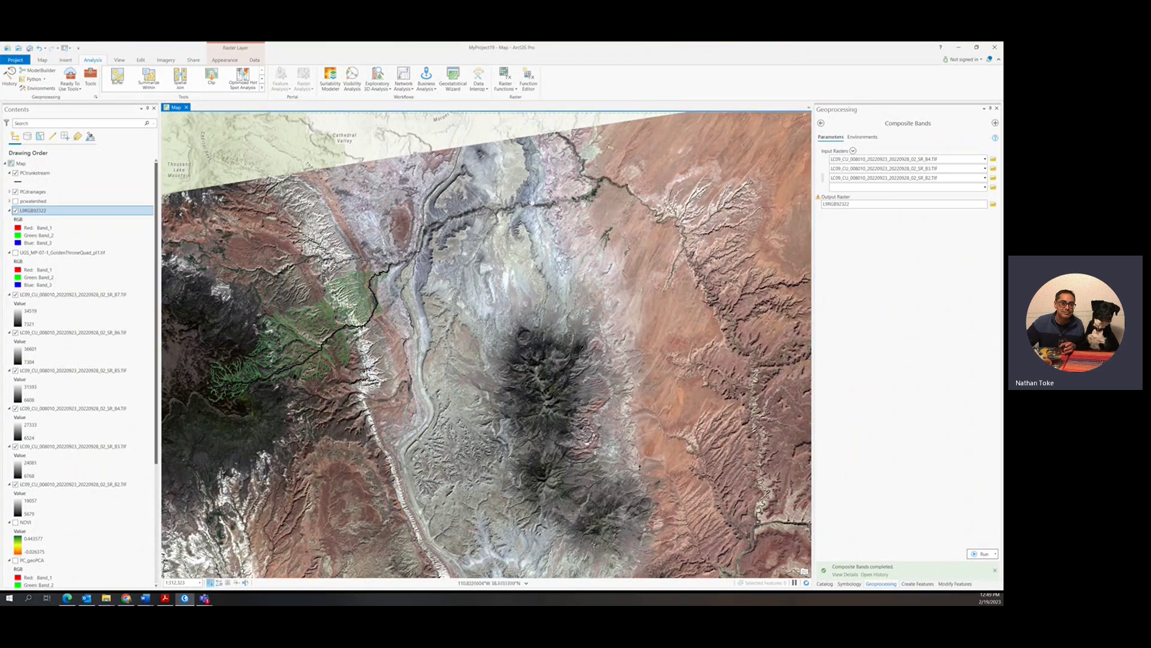
{"action": "left_click_drag", "start_coordinate": [669, 291], "coordinate": [741, 288]}
{"action": "left_click_drag", "start_coordinate": [340, 264], "coordinate": [310, 240]}
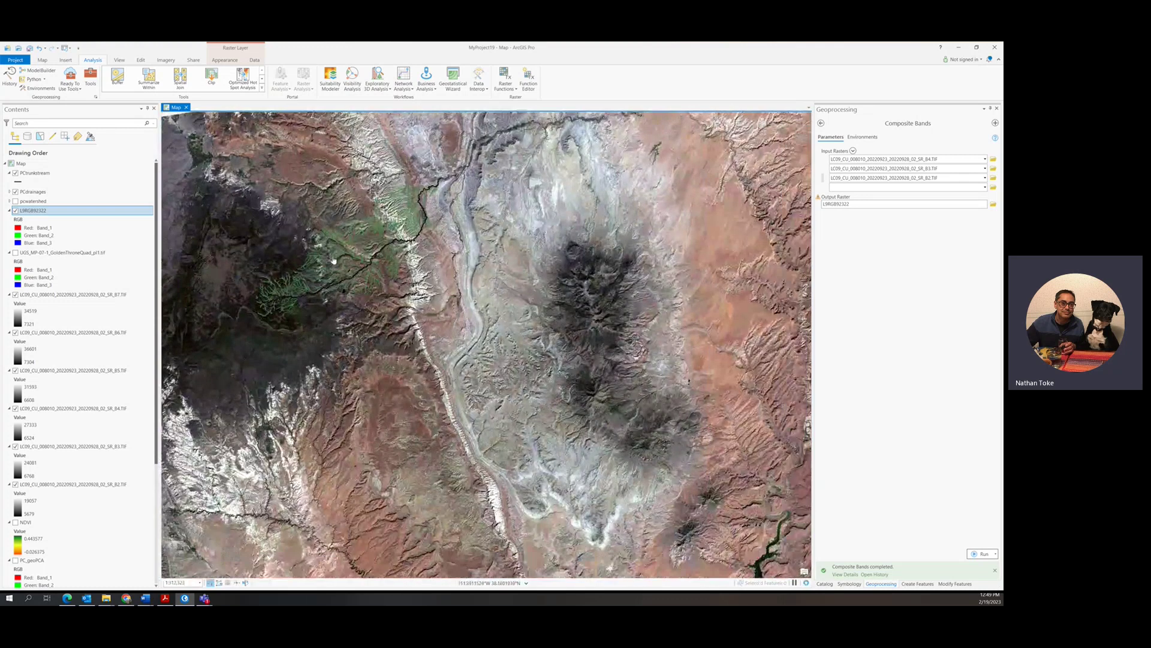
Try alternate band assignments on L9RGB92322: Band_2, then Band_3 in red, Band_1 in blue
{"action": "left_click", "coordinate": [49, 230]}
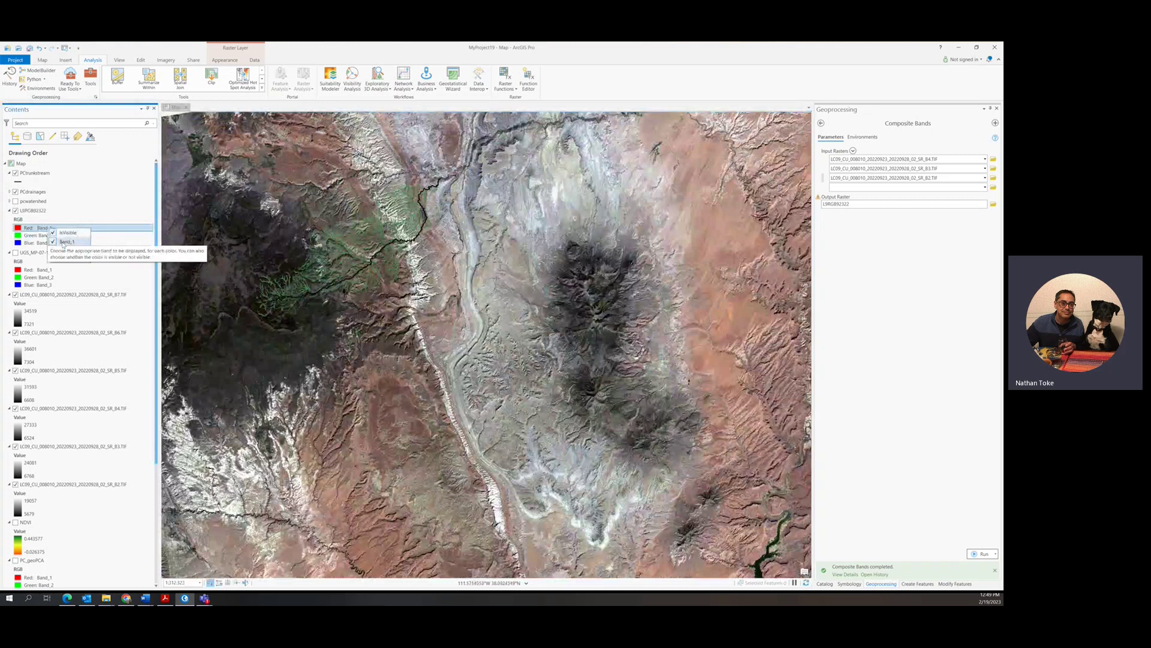
{"action": "left_click", "coordinate": [75, 251]}
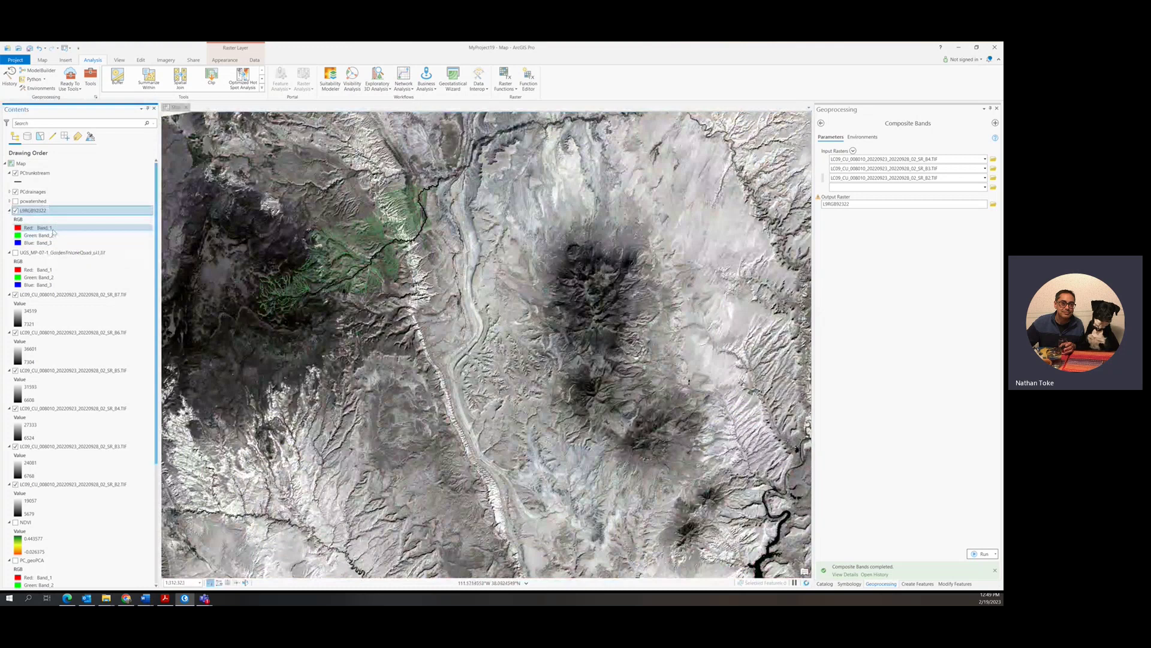
{"action": "left_click", "coordinate": [54, 231]}
{"action": "left_click", "coordinate": [72, 260]}
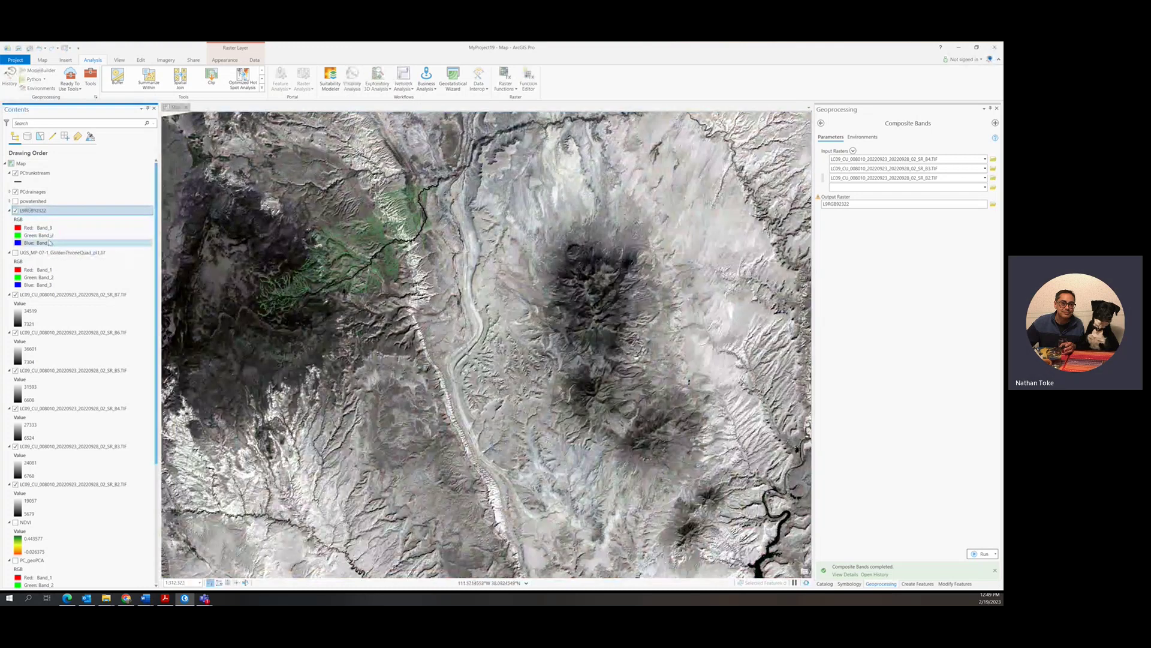
{"action": "left_click", "coordinate": [51, 243]}
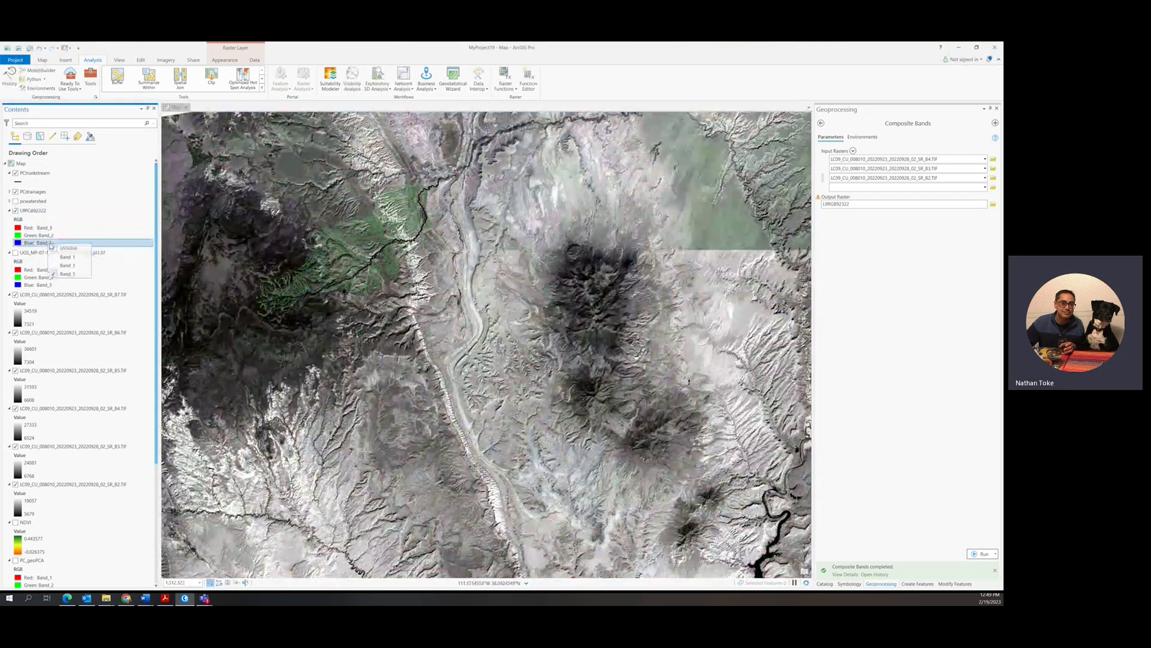
{"action": "left_click", "coordinate": [66, 257]}
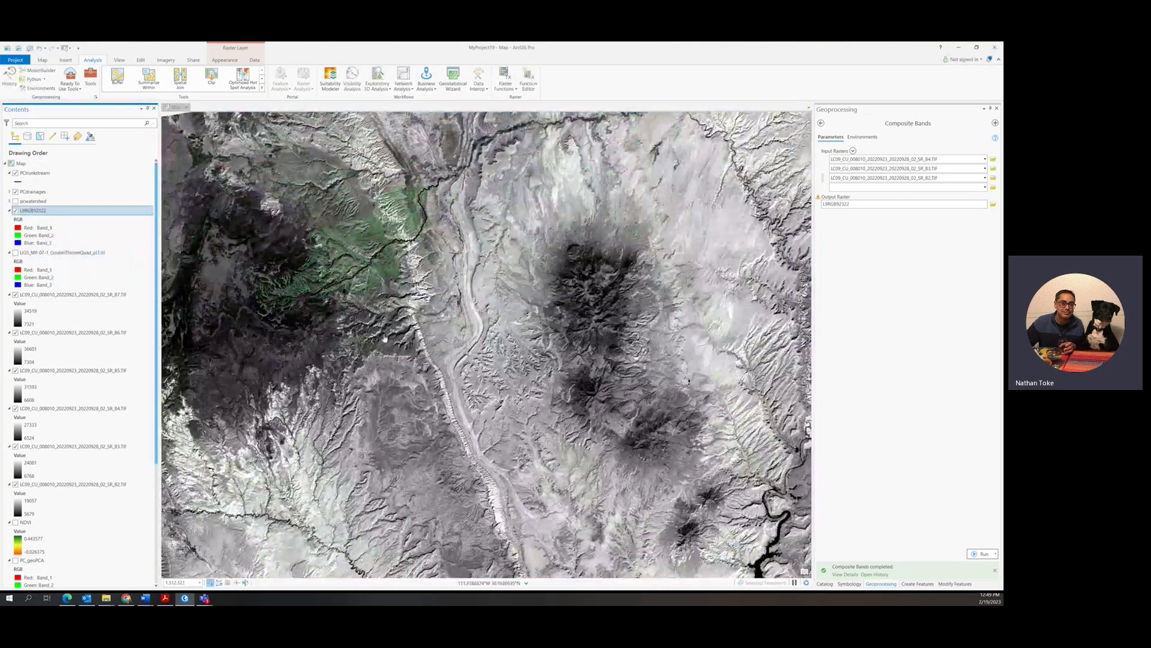
{"action": "scroll", "coordinate": [424, 348], "scroll_direction": "down", "scroll_amount": 3}
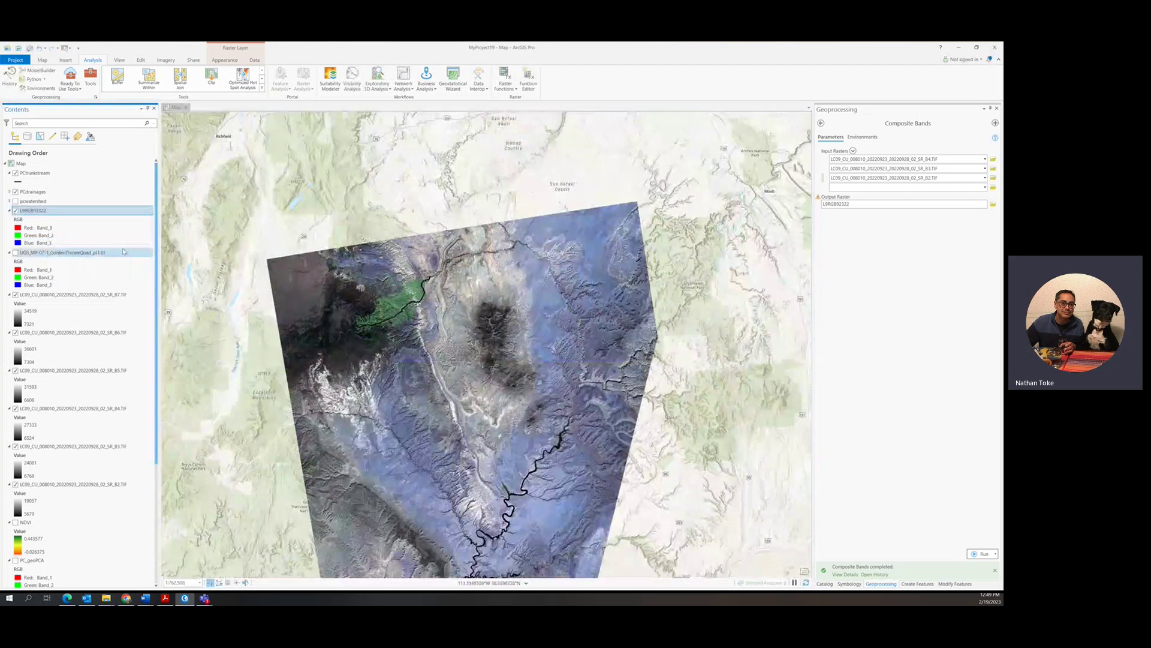
Restore Band_1 to red and Band_3 to blue, then hide the L9RGB92322 layer
{"action": "left_click", "coordinate": [45, 228]}
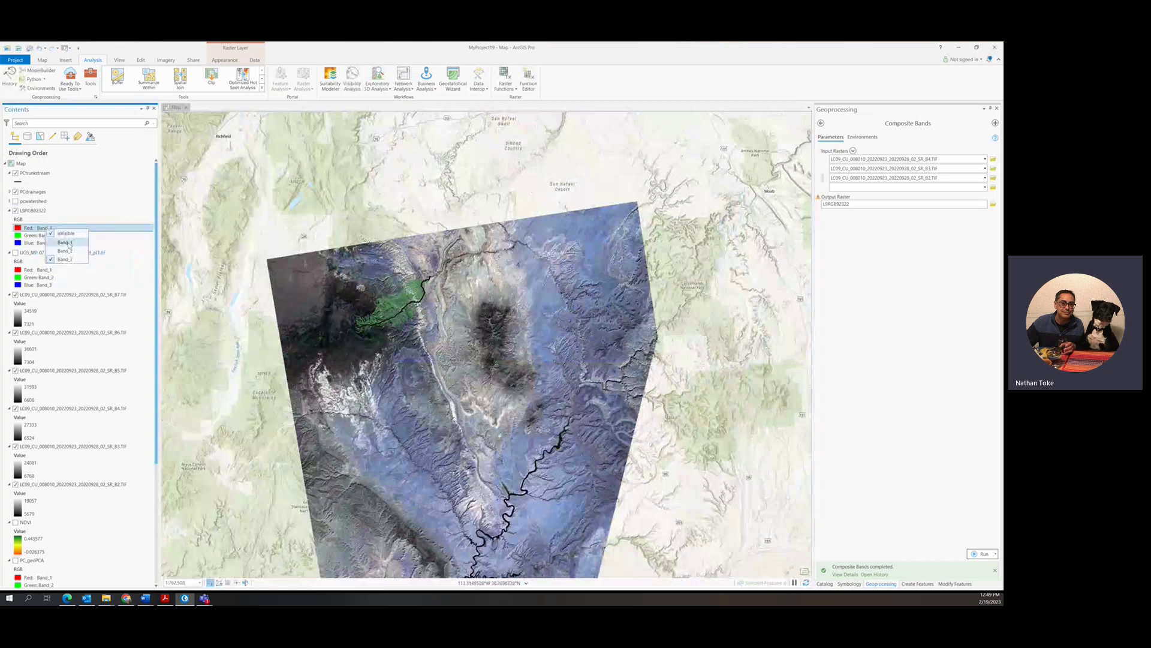
{"action": "left_click", "coordinate": [49, 241]}
{"action": "left_click", "coordinate": [49, 242]}
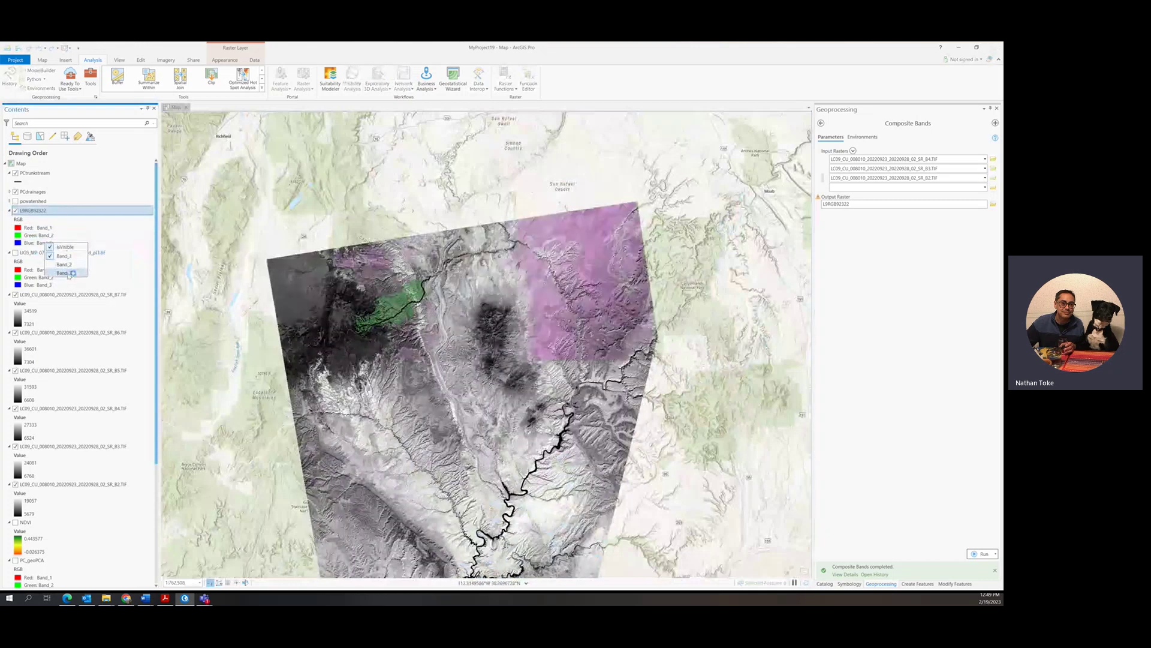
{"action": "left_click", "coordinate": [57, 279]}
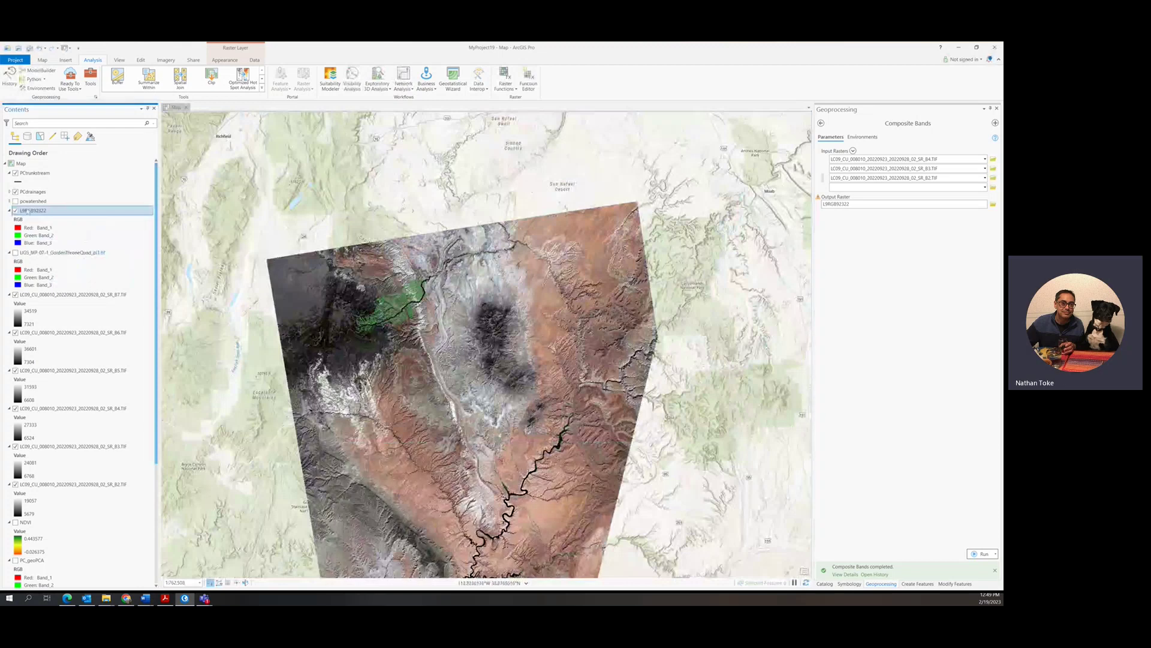
{"action": "left_click", "coordinate": [15, 210]}
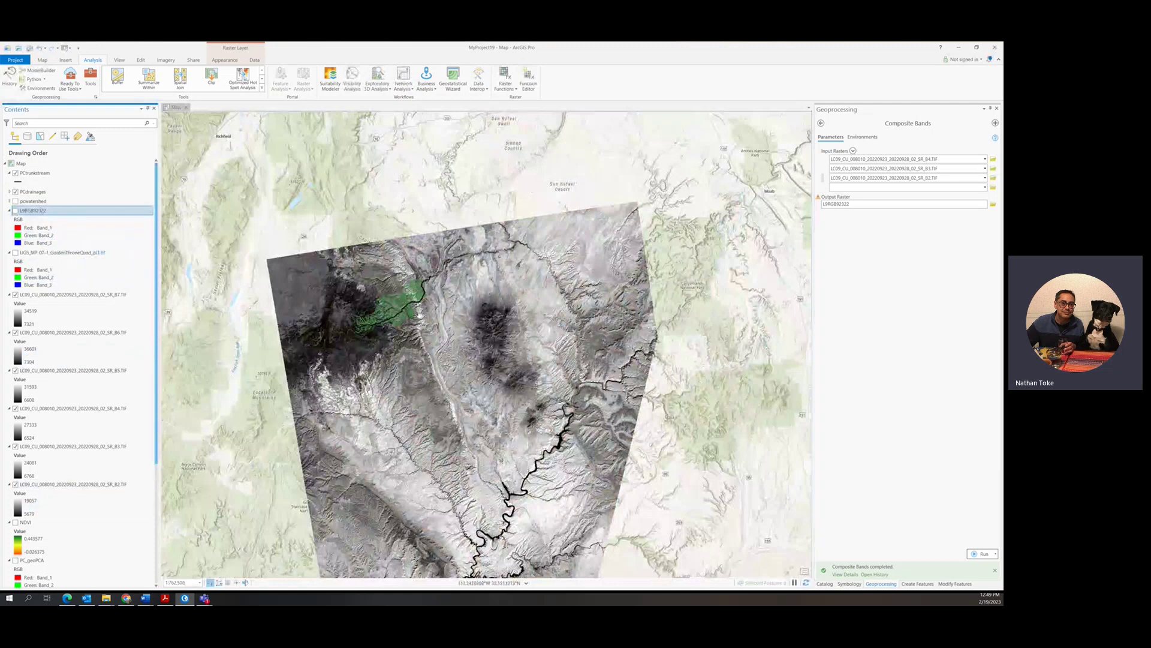
Turn L9RGB92322 and the translucent pcwatershed polygon back on, centring the watershed in view
{"action": "scroll", "coordinate": [425, 424], "scroll_direction": "up", "scroll_amount": 5}
{"action": "scroll", "coordinate": [425, 424], "scroll_direction": "up", "scroll_amount": 6}
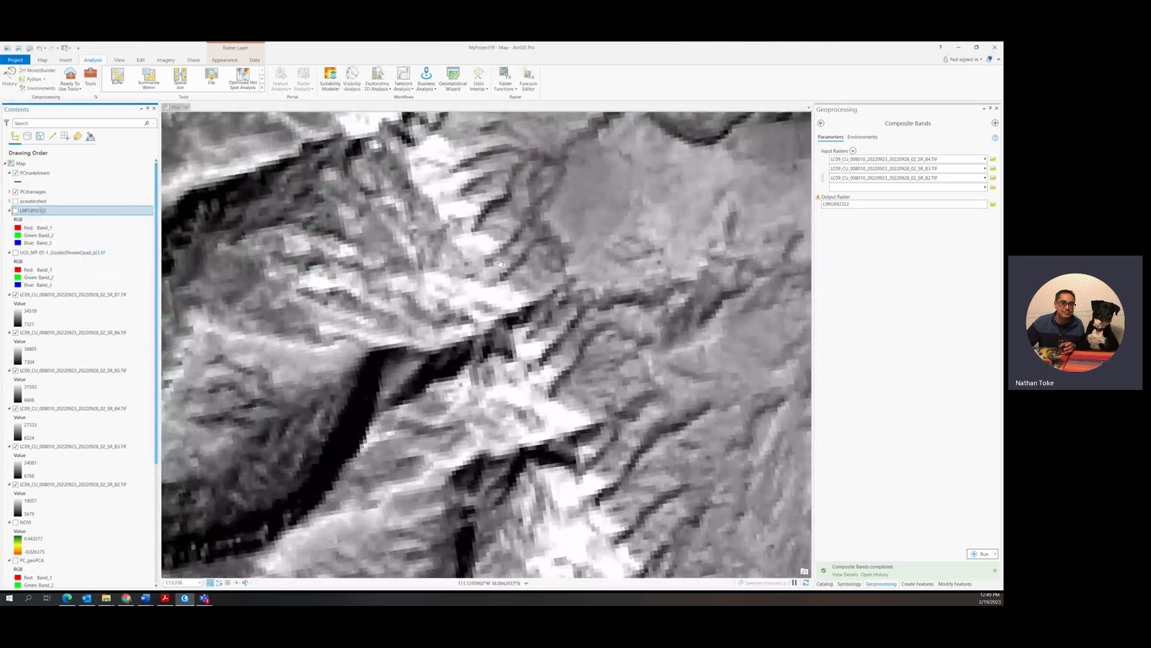
{"action": "scroll", "coordinate": [500, 263], "scroll_direction": "down", "scroll_amount": 8}
{"action": "scroll", "coordinate": [500, 263], "scroll_direction": "up", "scroll_amount": 4}
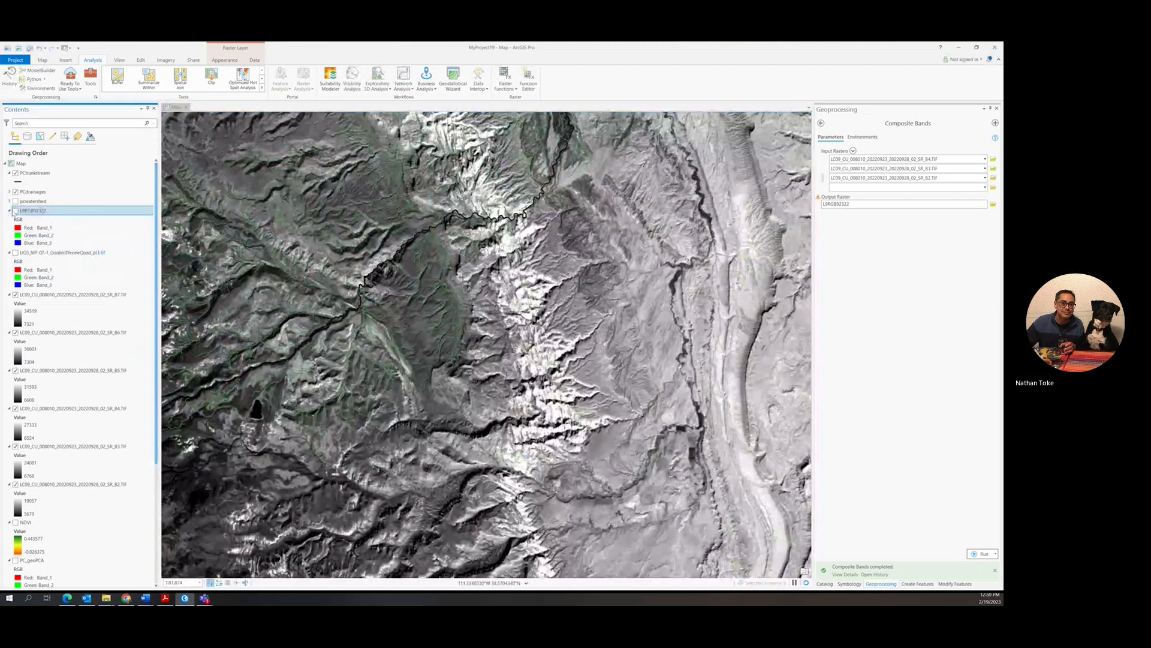
{"action": "left_click", "coordinate": [15, 210]}
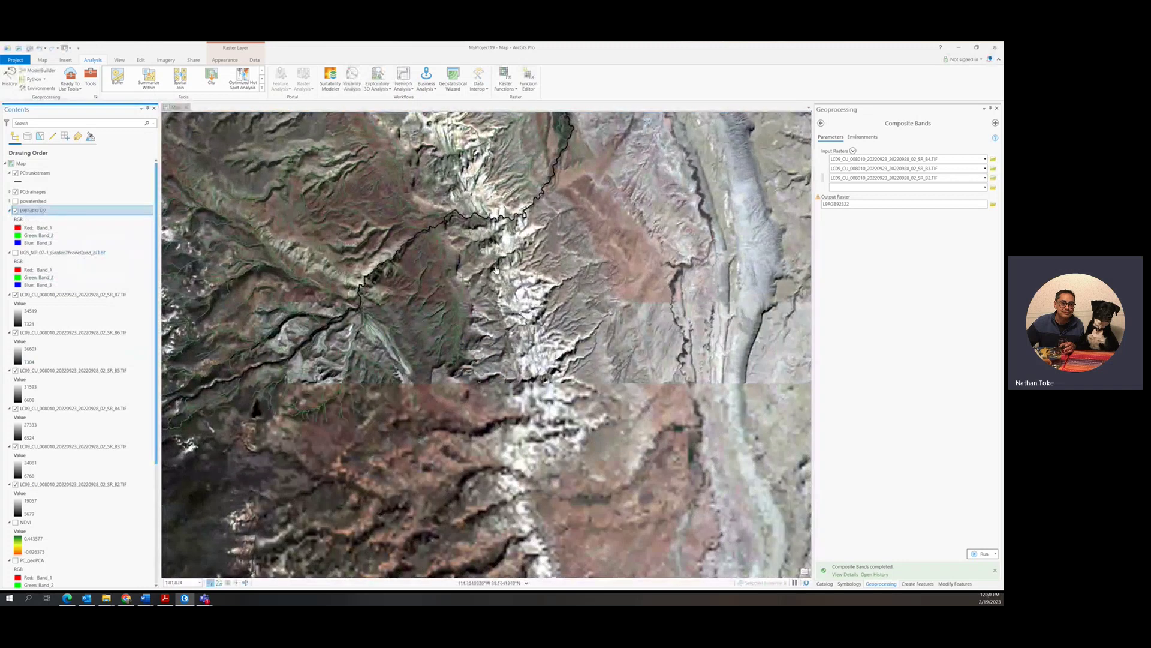
{"action": "left_click_drag", "start_coordinate": [495, 270], "coordinate": [607, 483]}
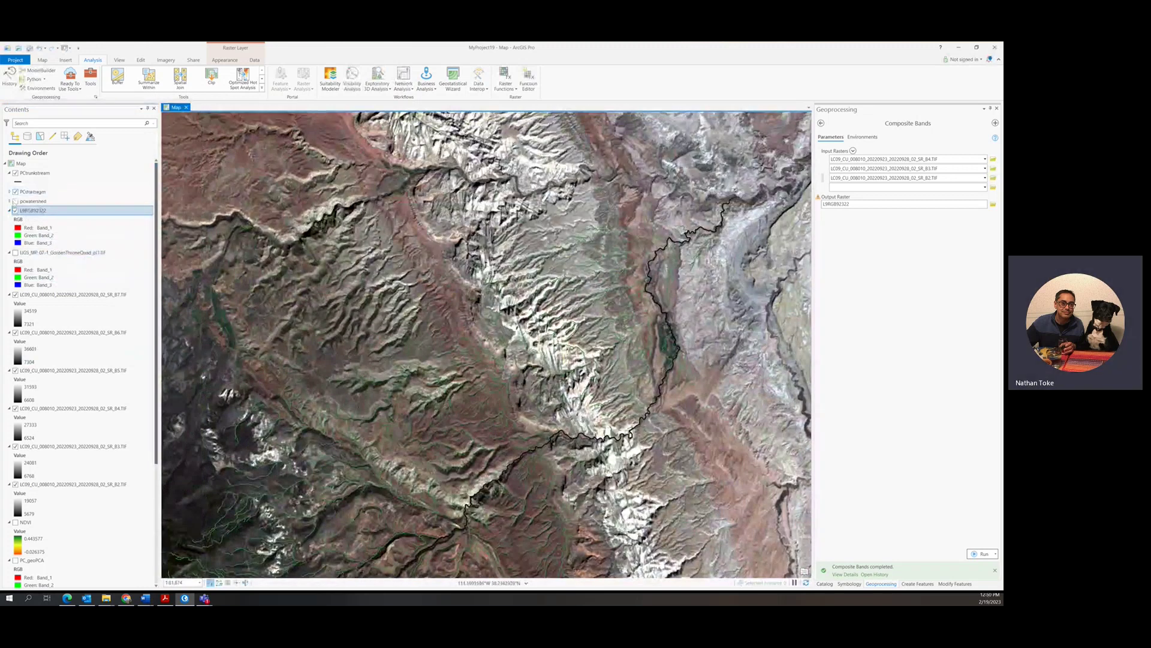
{"action": "left_click", "coordinate": [15, 200]}
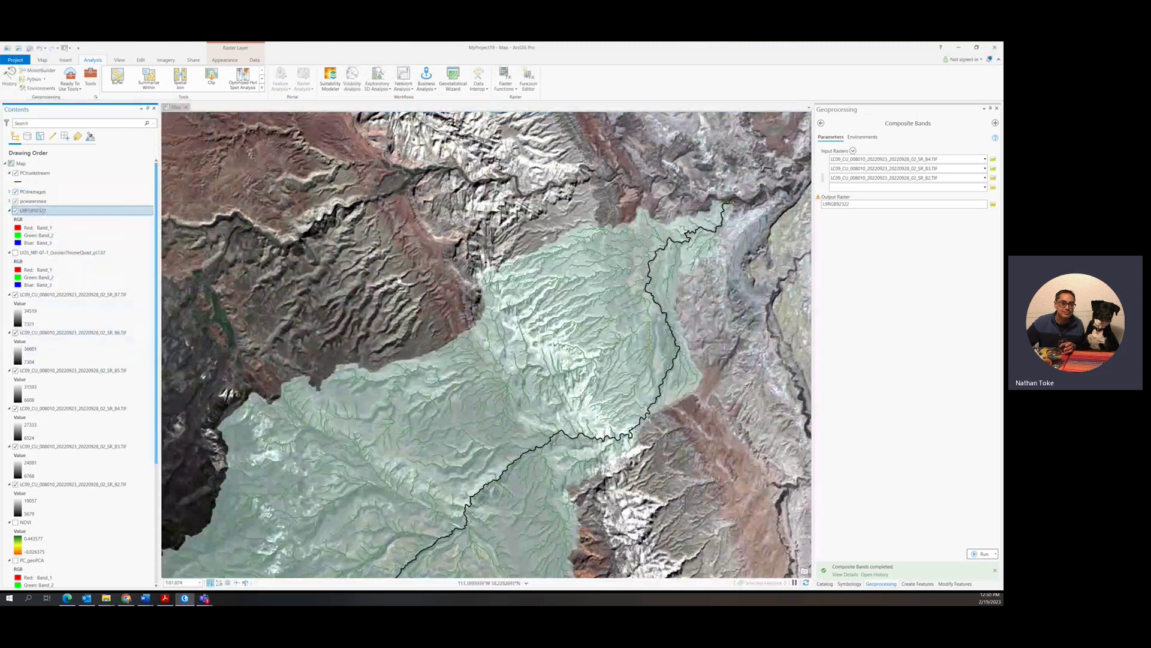
{"action": "left_click_drag", "start_coordinate": [497, 336], "coordinate": [505, 236]}
Change the pcwatershed symbol to Black Outline so it draws unfilled
{"action": "scroll", "coordinate": [505, 235], "scroll_direction": "down", "scroll_amount": 2}
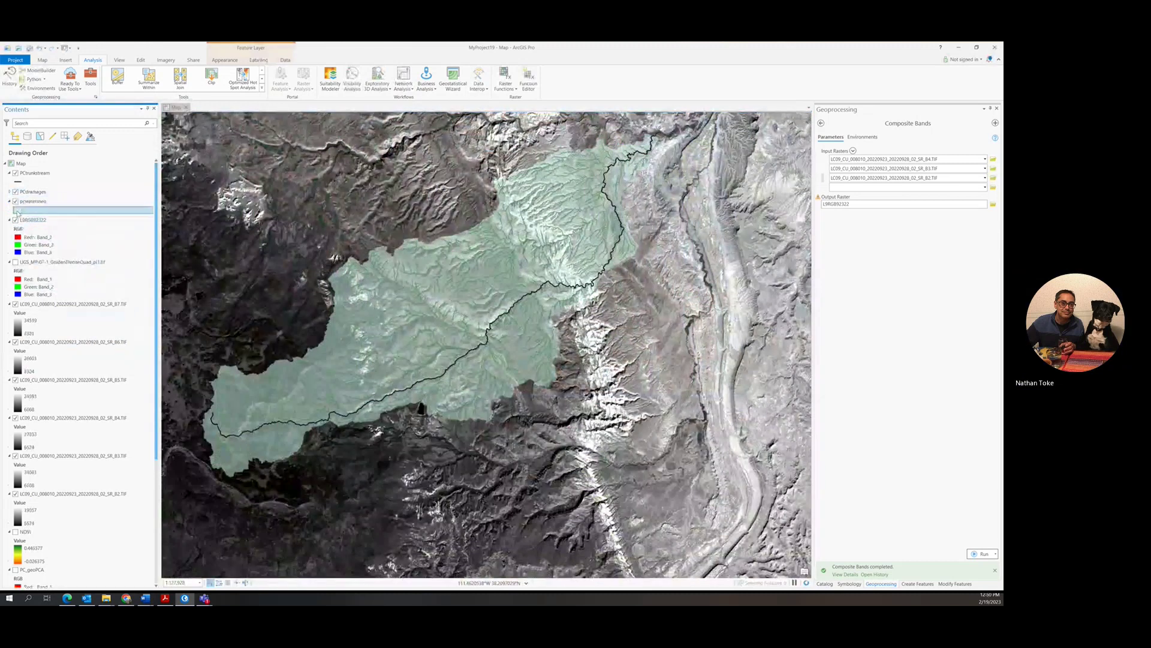
{"action": "left_click", "coordinate": [18, 210]}
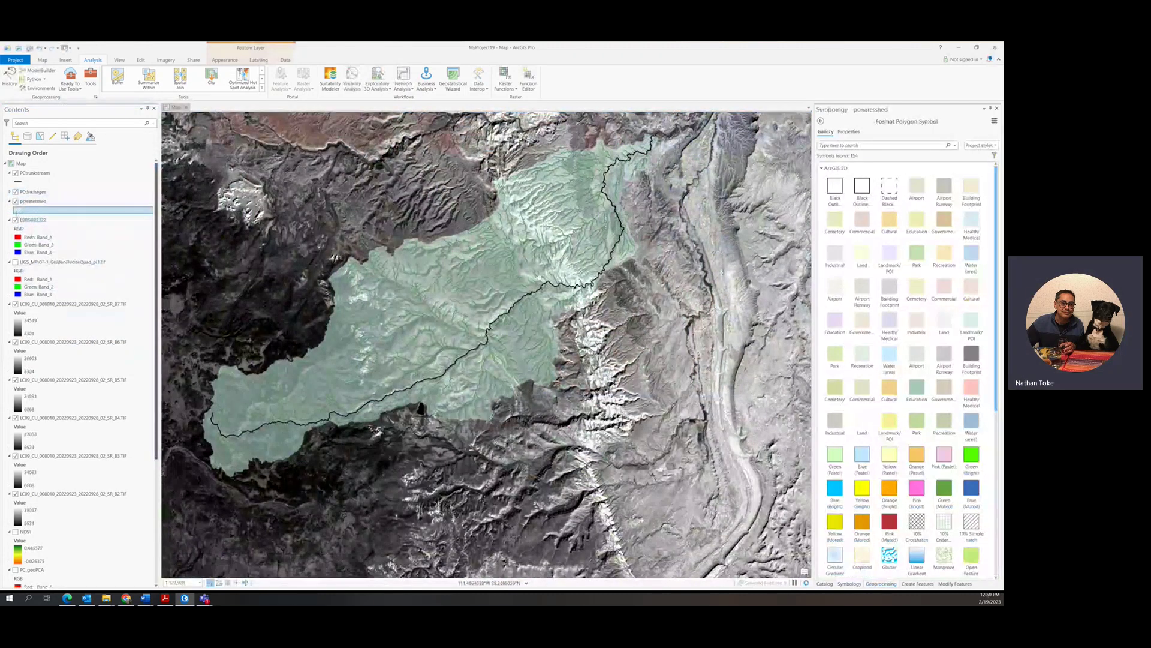
{"action": "left_click", "coordinate": [835, 187]}
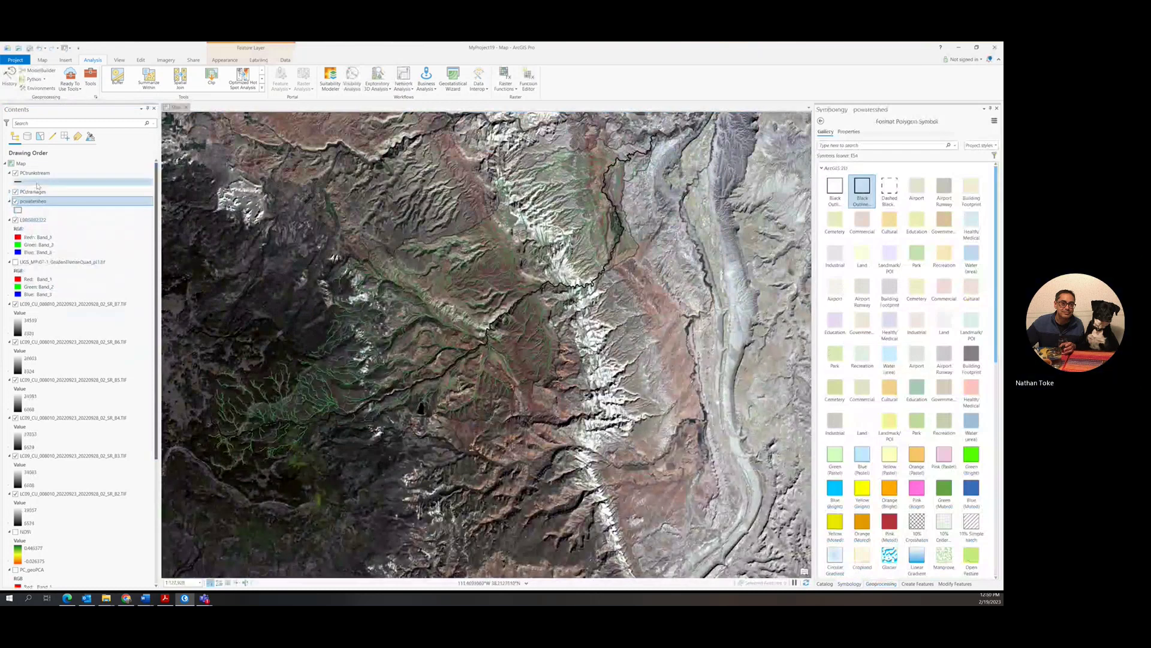
Hide the PCdrainages lines and the B7, B6, B5, B4 and B2 band rasters
{"action": "left_click", "coordinate": [15, 192]}
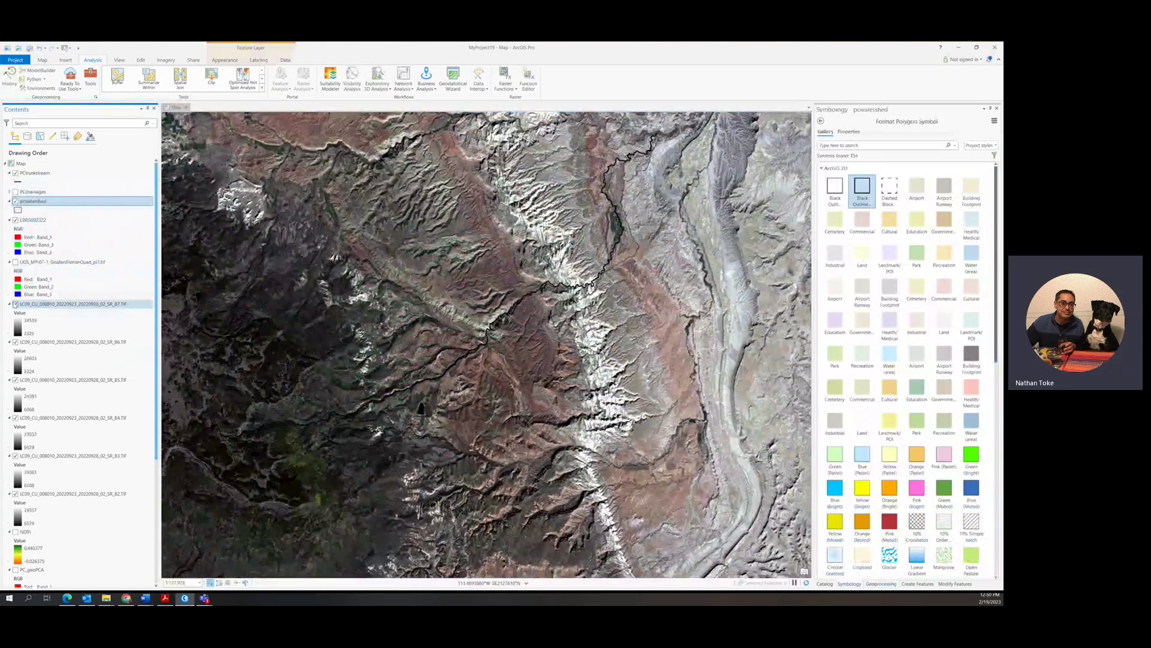
{"action": "left_click", "coordinate": [15, 304]}
{"action": "left_click", "coordinate": [15, 342]}
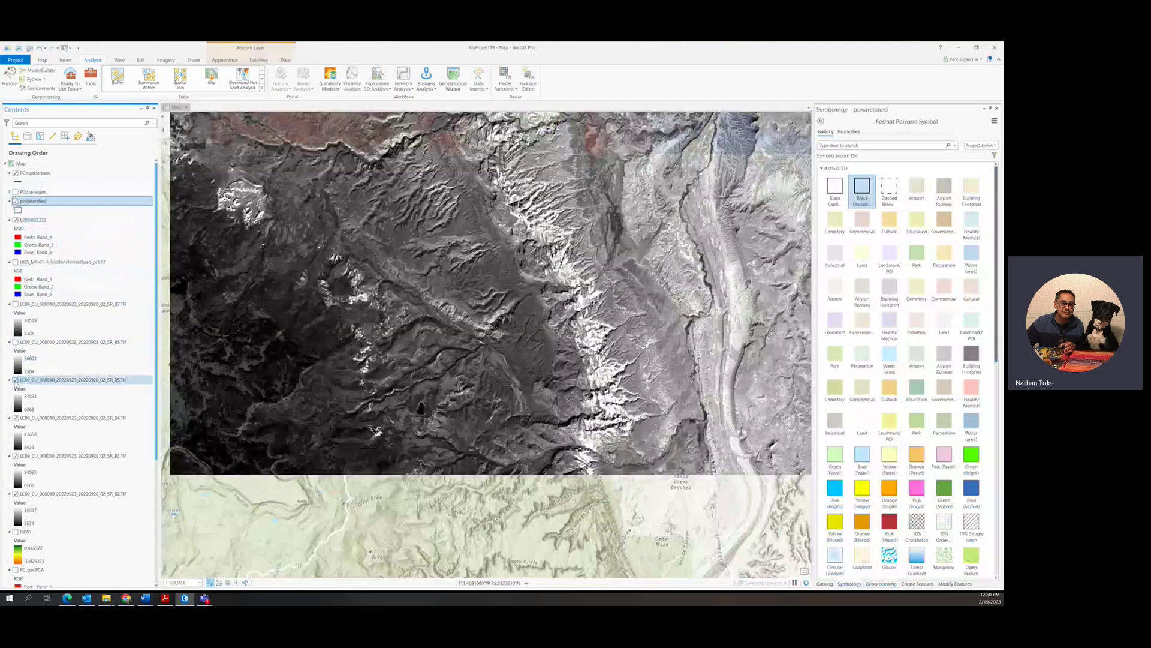
{"action": "left_click", "coordinate": [15, 380]}
{"action": "left_click", "coordinate": [15, 418]}
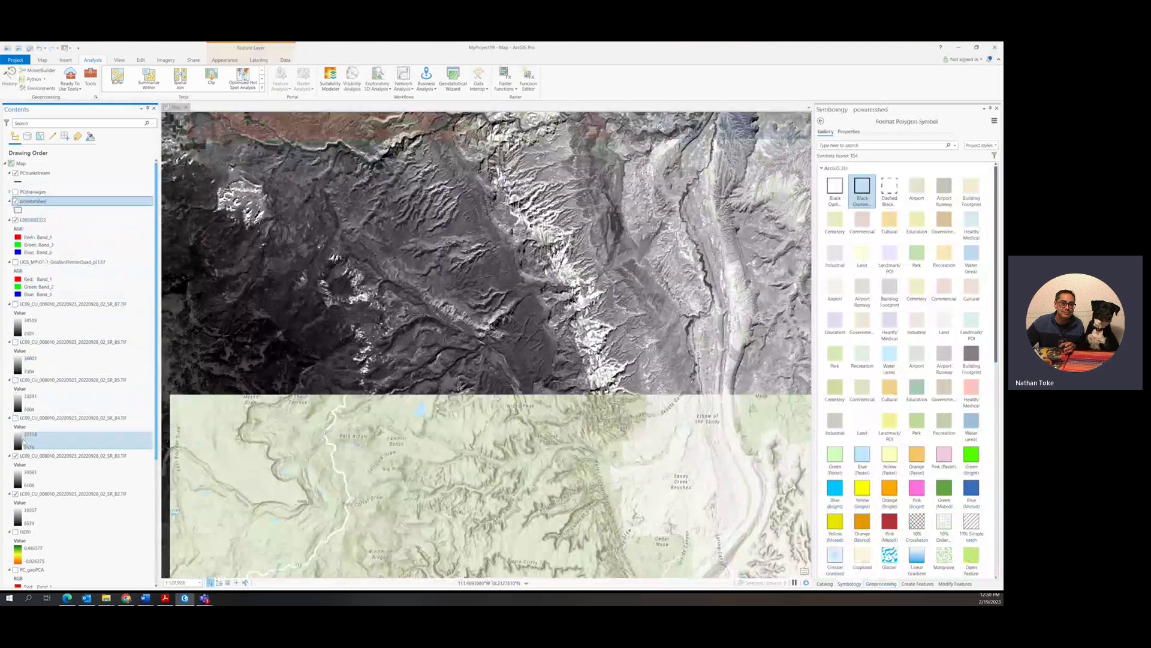
{"action": "left_click", "coordinate": [15, 494]}
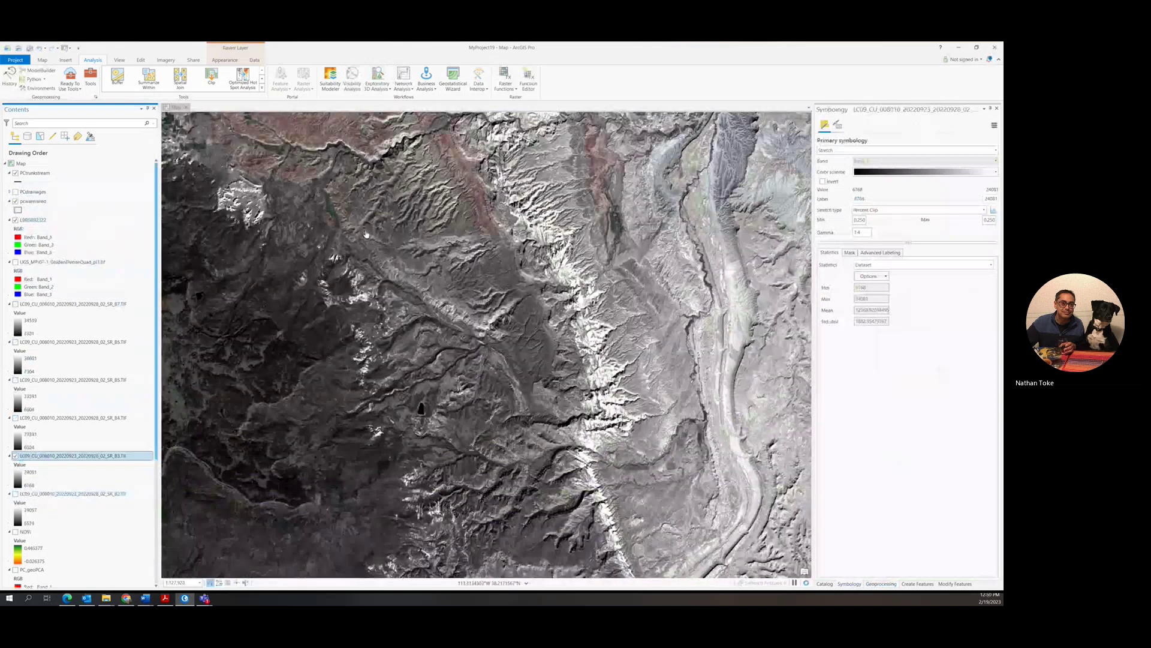
{"action": "left_click_drag", "start_coordinate": [364, 239], "coordinate": [365, 344]}
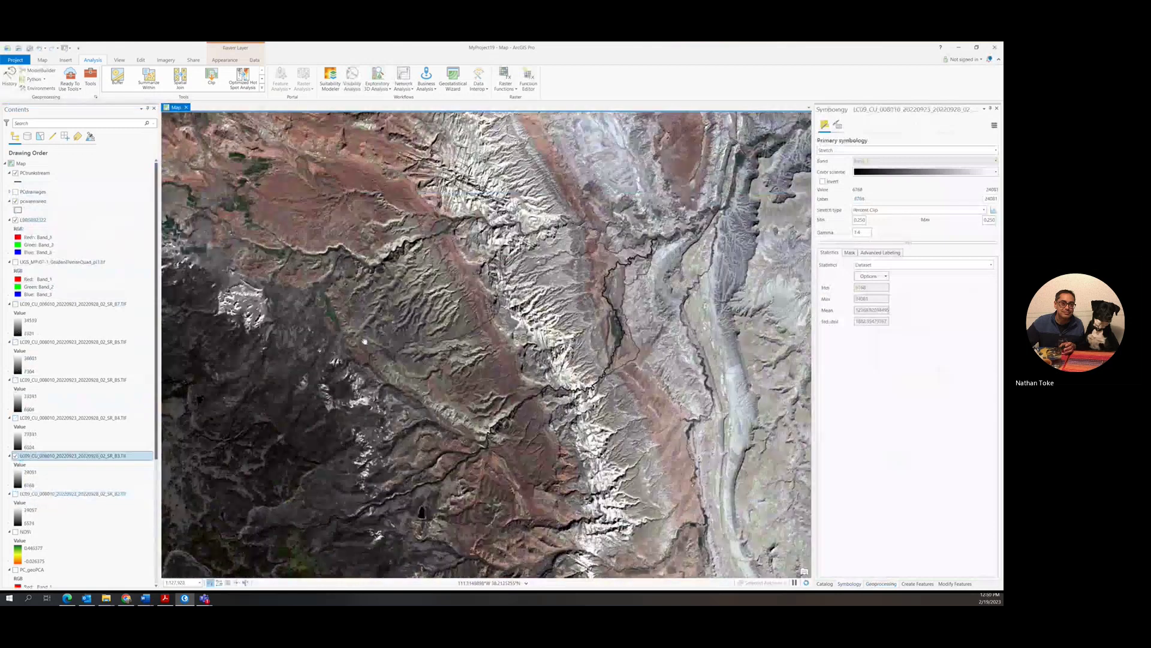
{"action": "scroll", "coordinate": [365, 344], "scroll_direction": "down", "scroll_amount": 1}
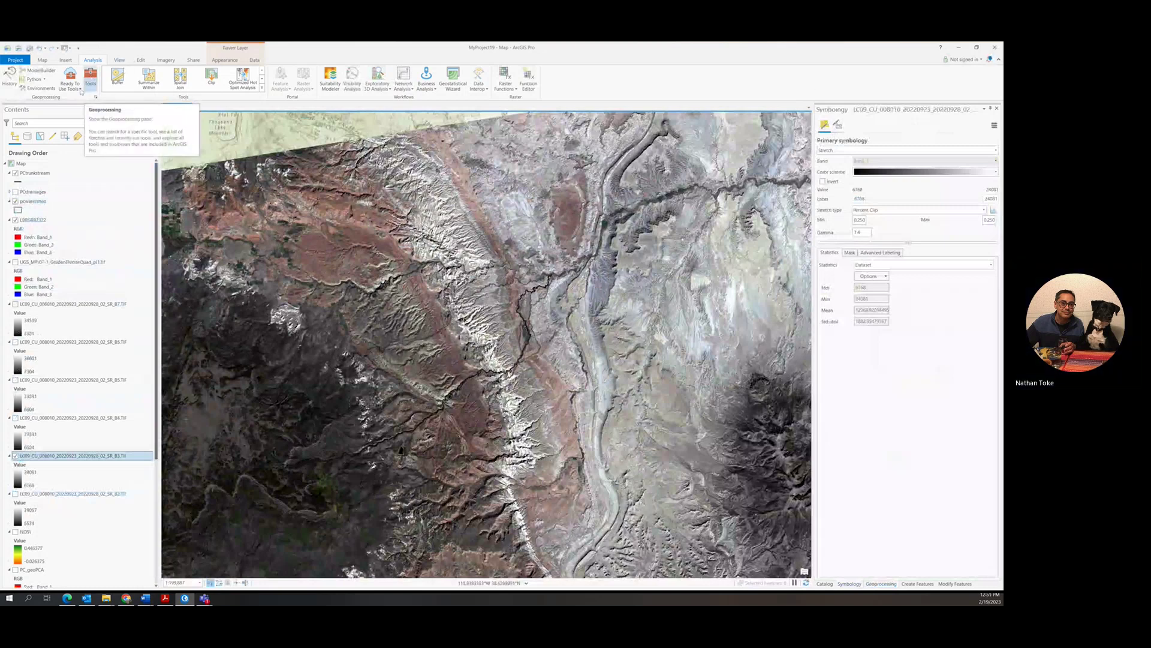
Make the pcwatershed layer fully opaque using its layer transparency slider
{"action": "left_click", "coordinate": [18, 210]}
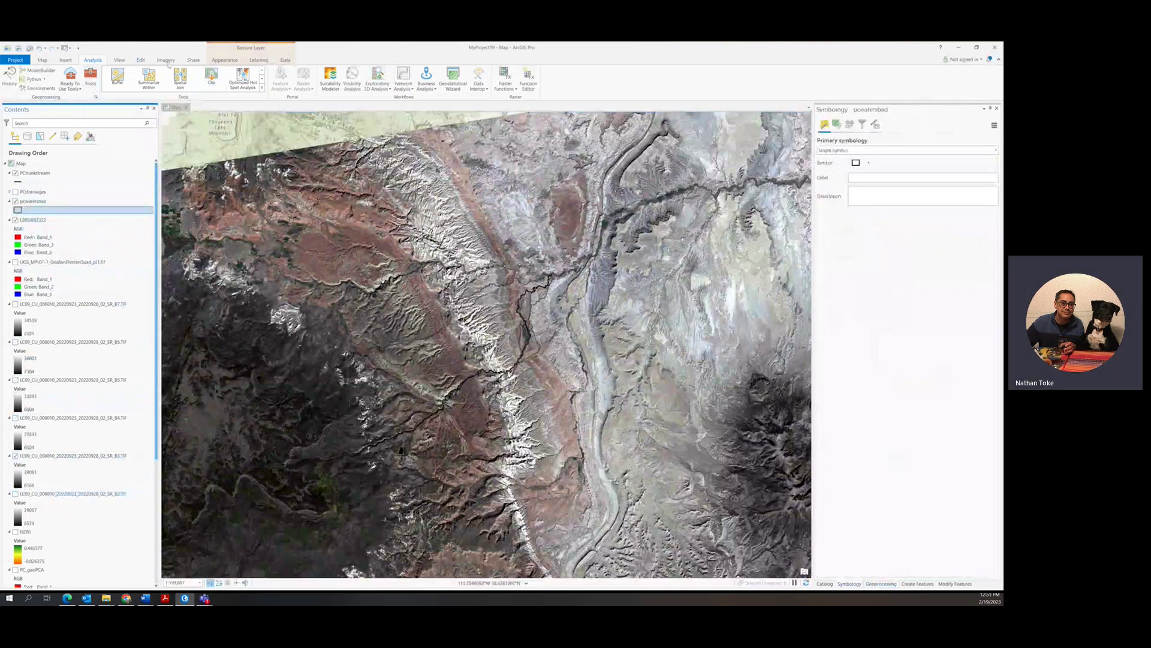
{"action": "left_click", "coordinate": [225, 60]}
{"action": "left_click", "coordinate": [164, 71]}
{"action": "left_click_drag", "start_coordinate": [153, 82], "coordinate": [131, 80]}
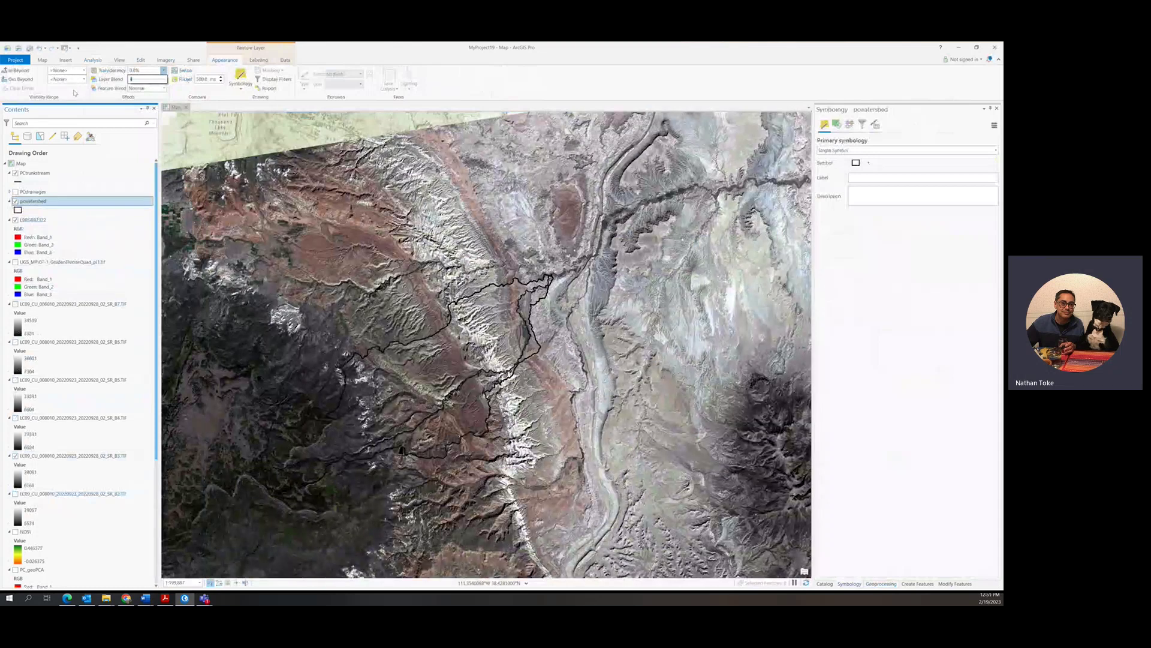
Search Geoprocessing for 'clip raster' and open the Clip Raster tool
{"action": "left_click", "coordinate": [91, 60]}
{"action": "left_click", "coordinate": [90, 77]}
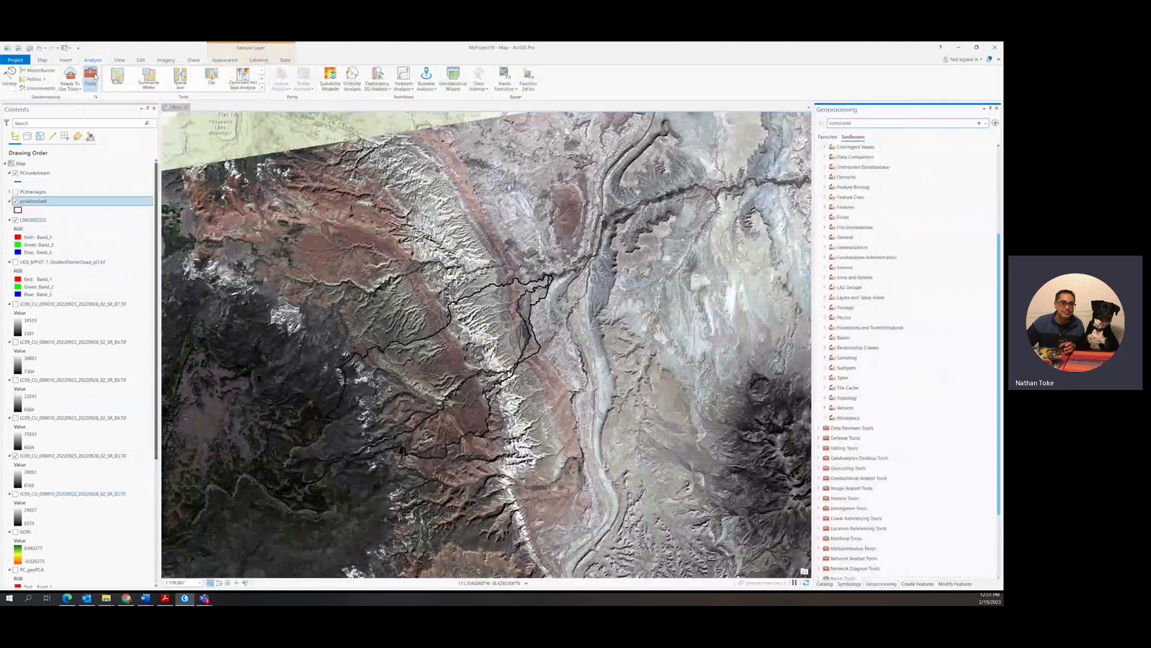
{"action": "left_click", "coordinate": [883, 123]}
{"action": "type", "text": "clip raster"}
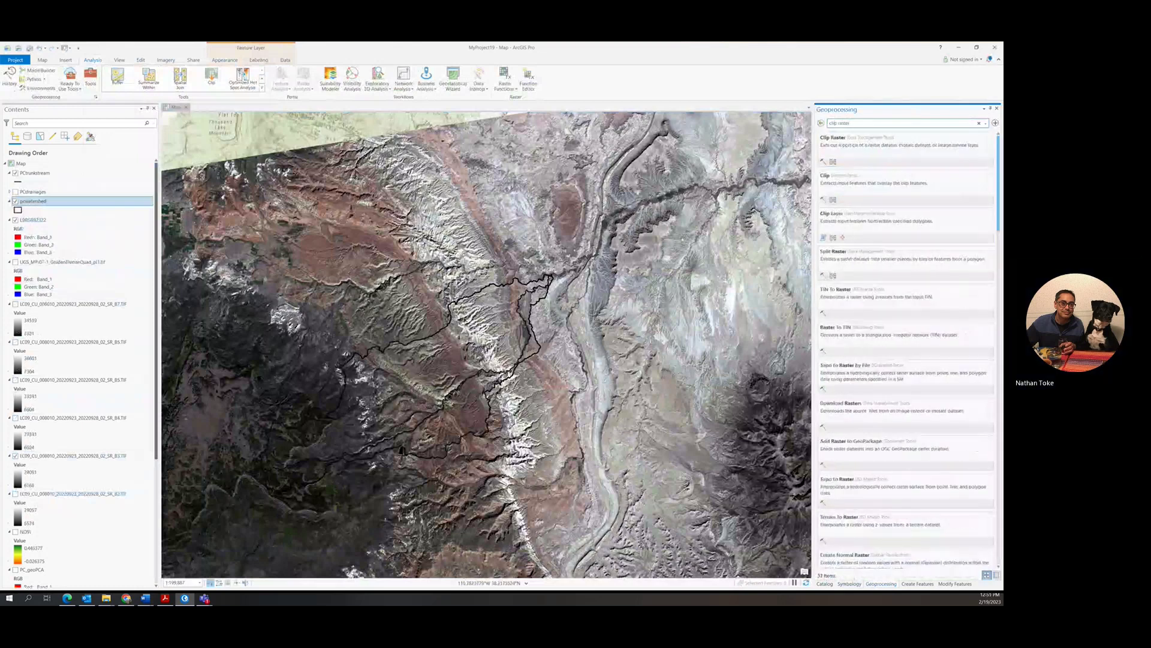
{"action": "left_click", "coordinate": [833, 137]}
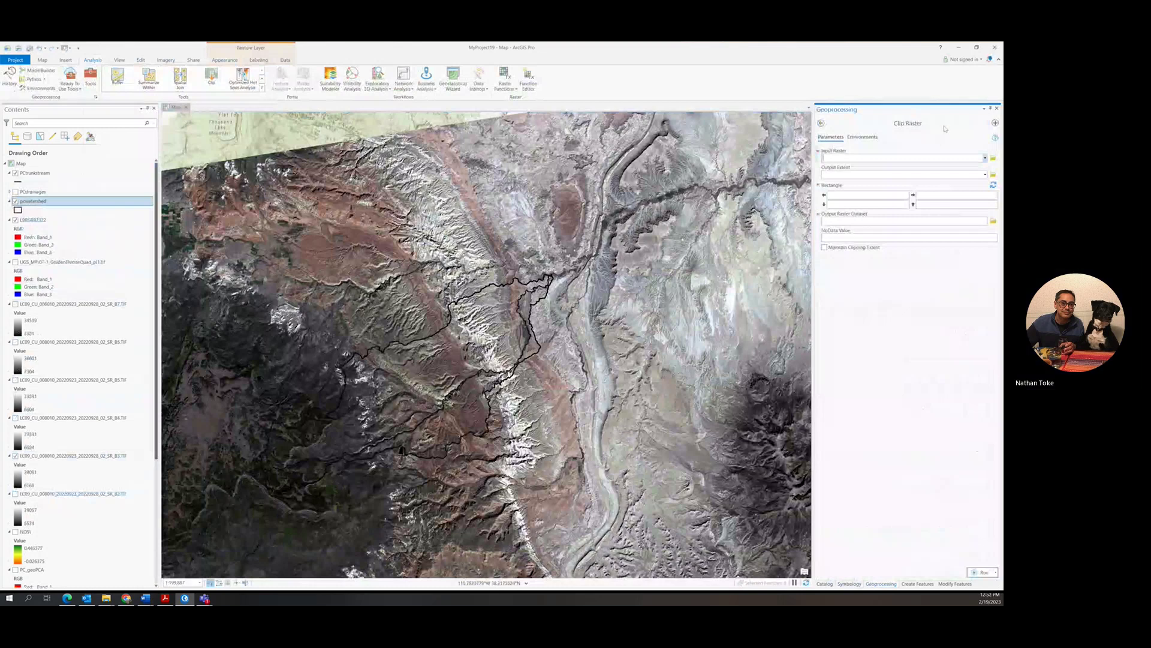
Set up Clip Raster as a batch tool from the Raster Processing toolbox
{"action": "left_click", "coordinate": [821, 123]}
{"action": "left_click", "coordinate": [821, 123]}
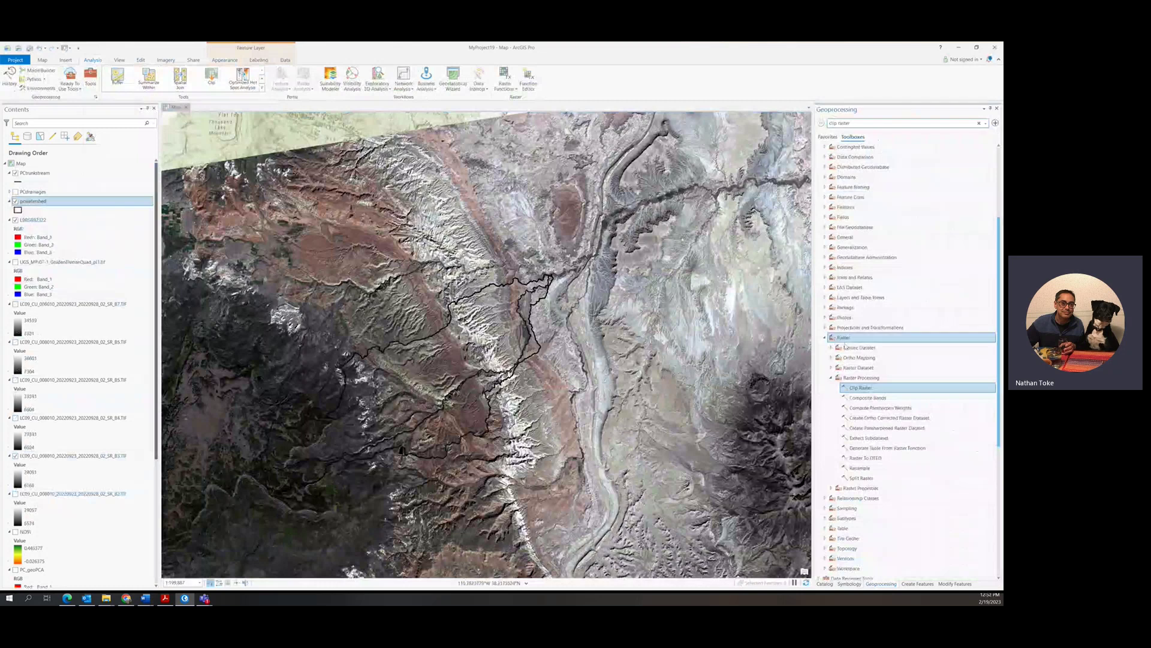
{"action": "right_click", "coordinate": [861, 388]}
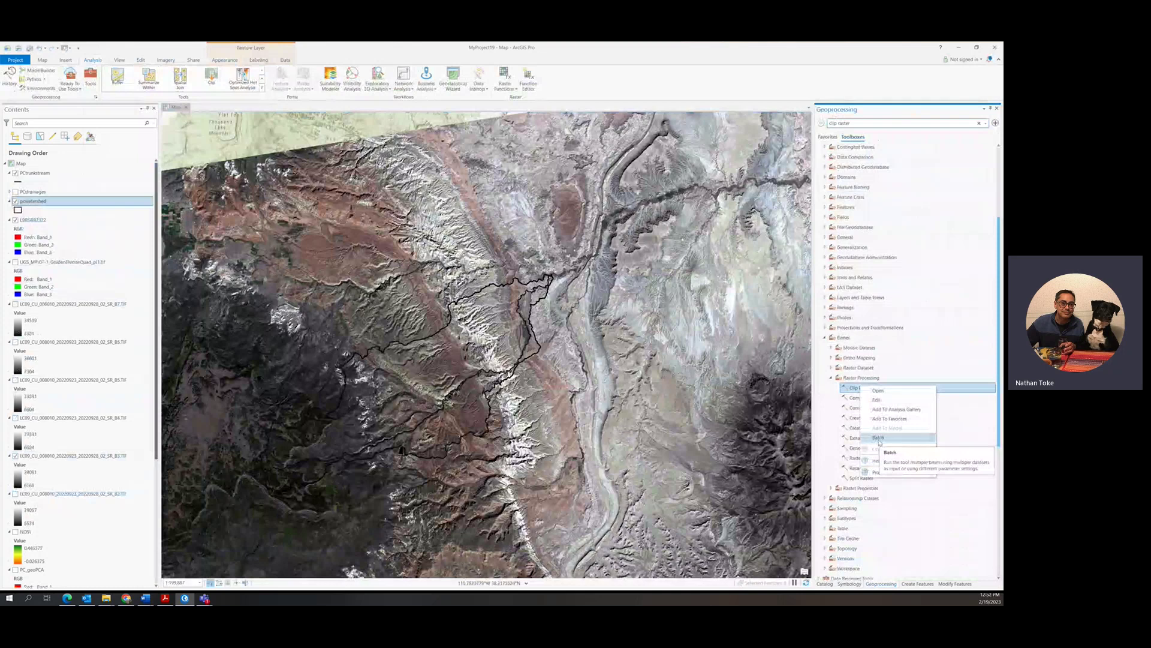
{"action": "left_click", "coordinate": [880, 440]}
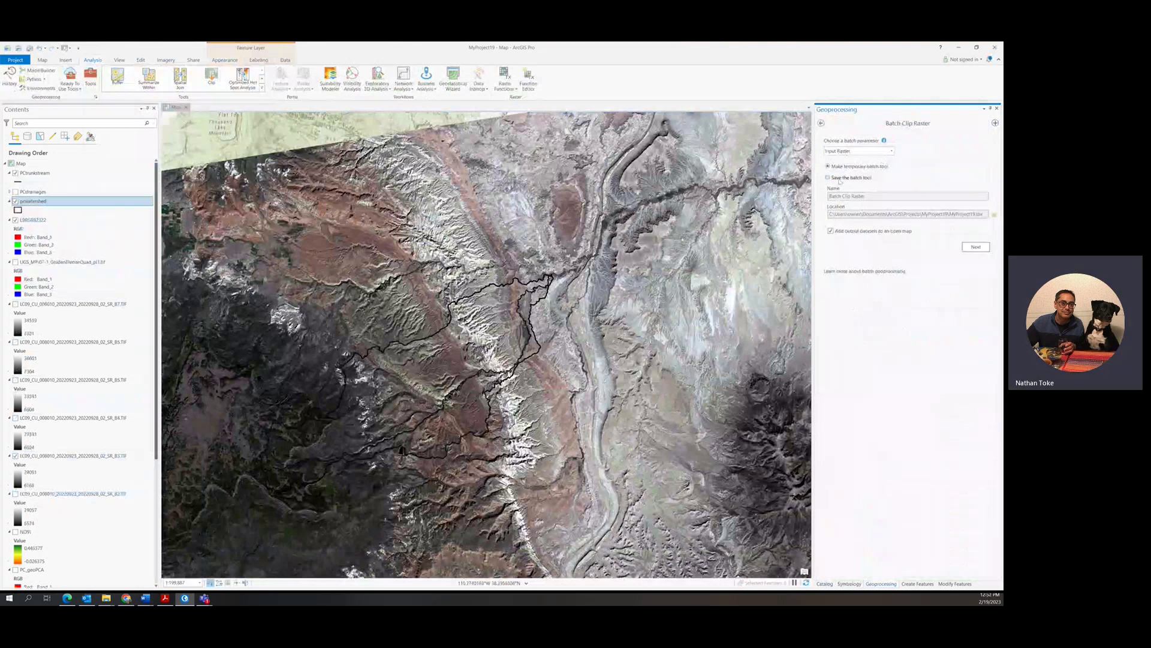
Add the B7, B6, B5, B4, B3 and B2 band rasters as Batch Input Rasters
{"action": "left_click", "coordinate": [976, 247]}
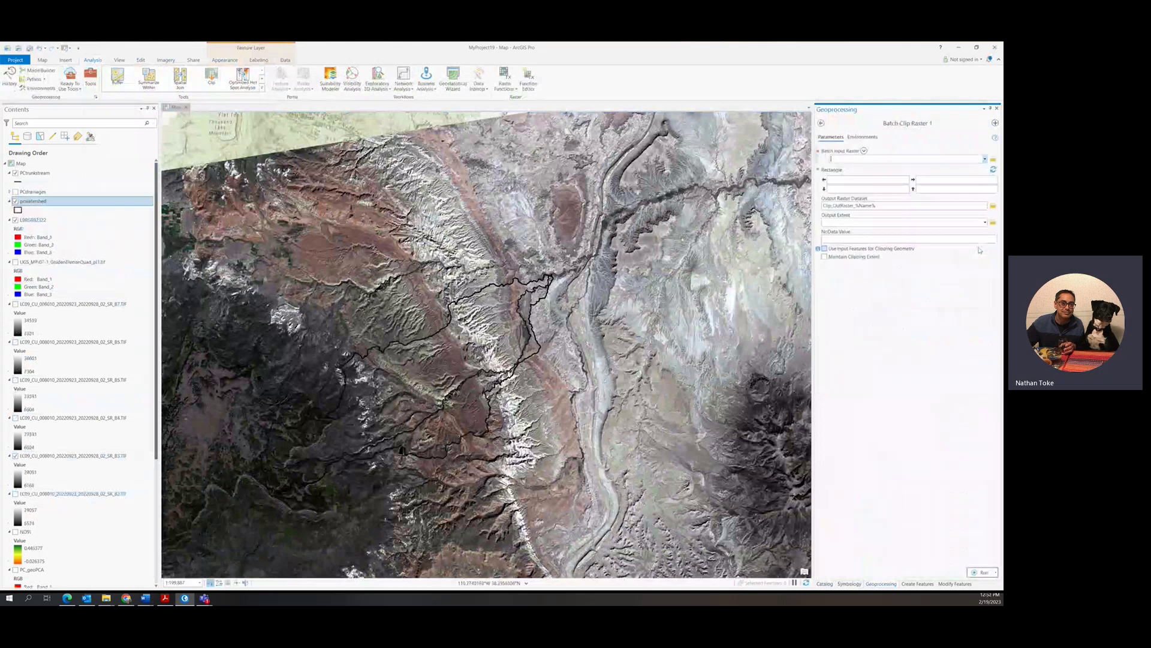
{"action": "left_click", "coordinate": [985, 159]}
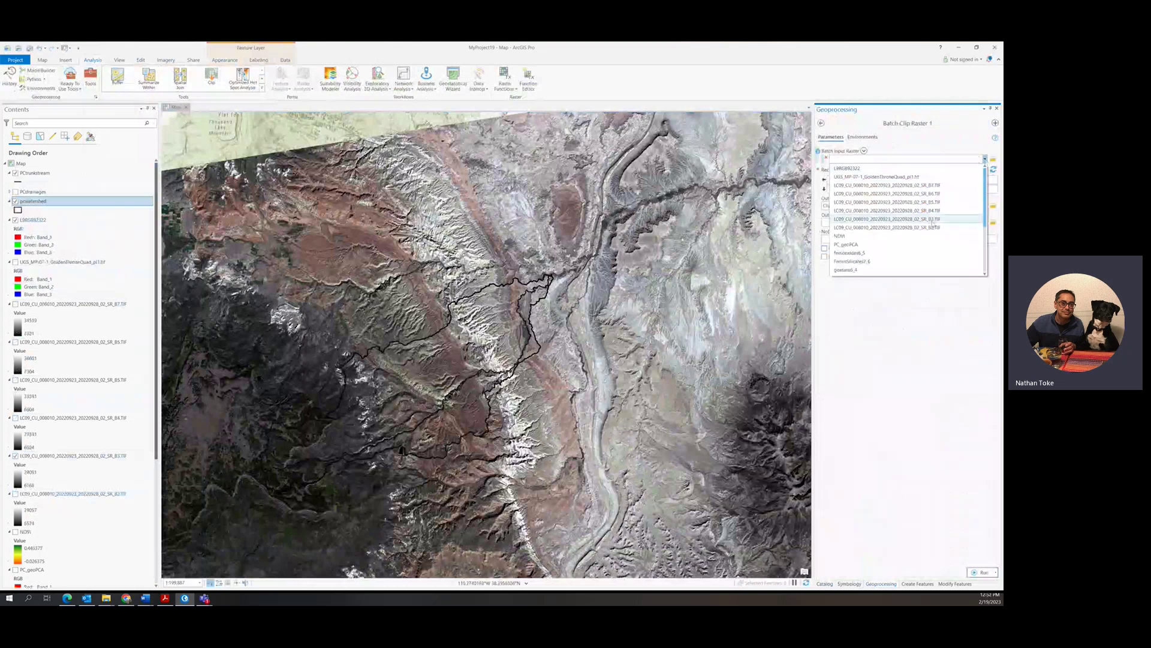
{"action": "left_click", "coordinate": [928, 195]}
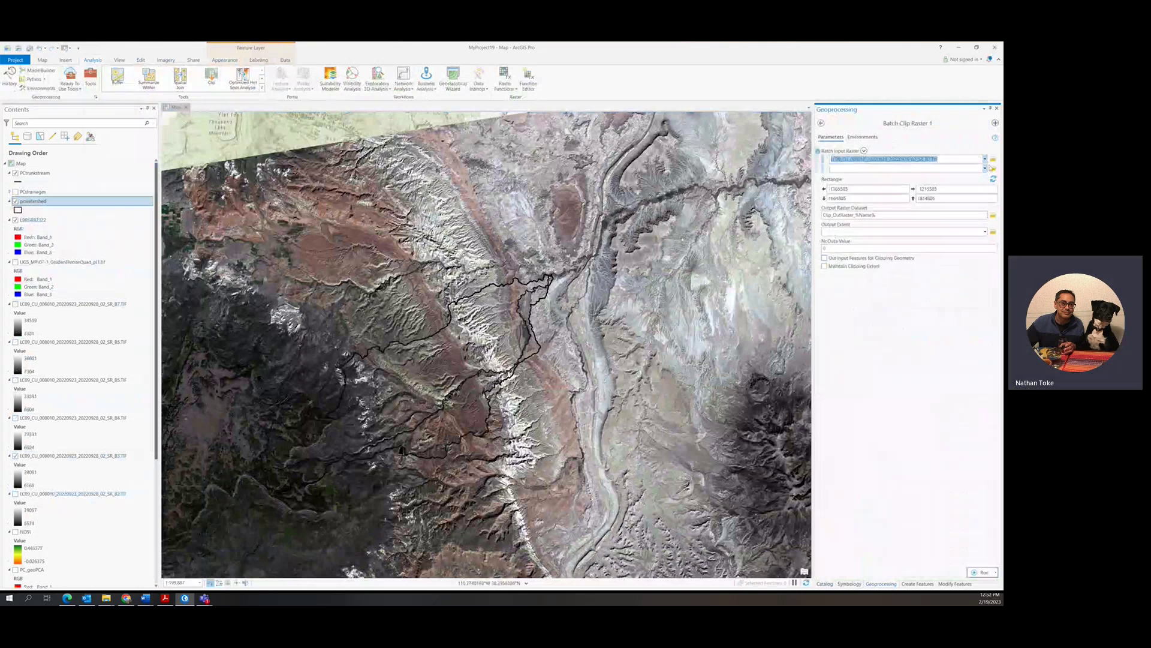
{"action": "left_click", "coordinate": [985, 169]}
{"action": "left_click", "coordinate": [931, 202]}
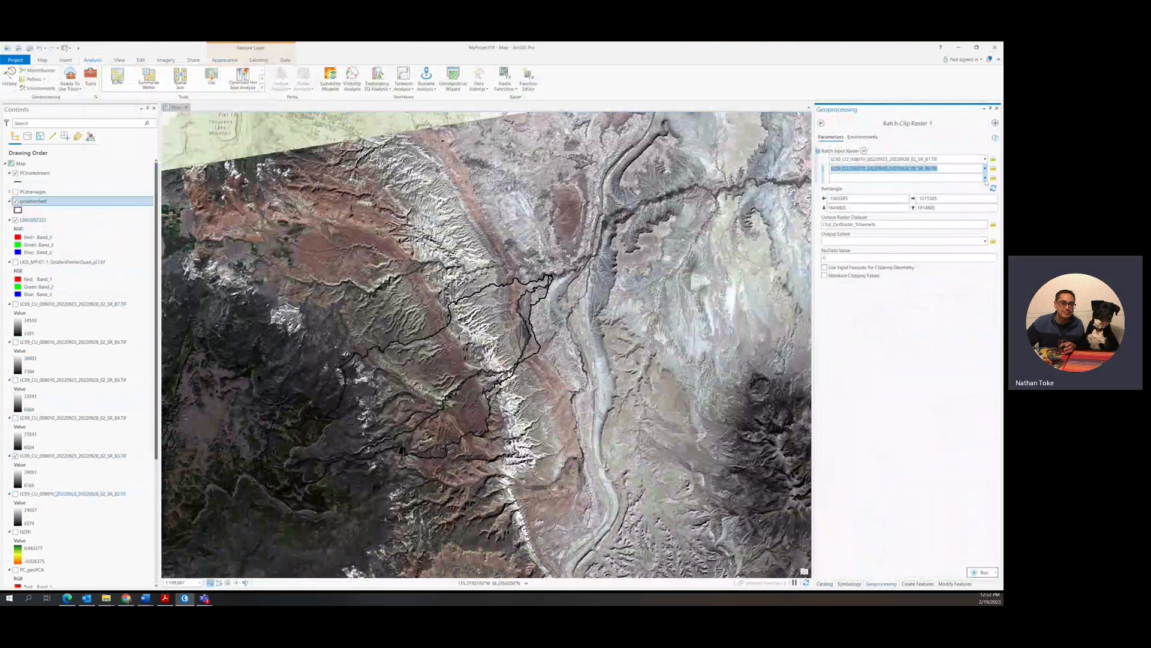
{"action": "left_click", "coordinate": [985, 177]}
{"action": "left_click", "coordinate": [931, 221]}
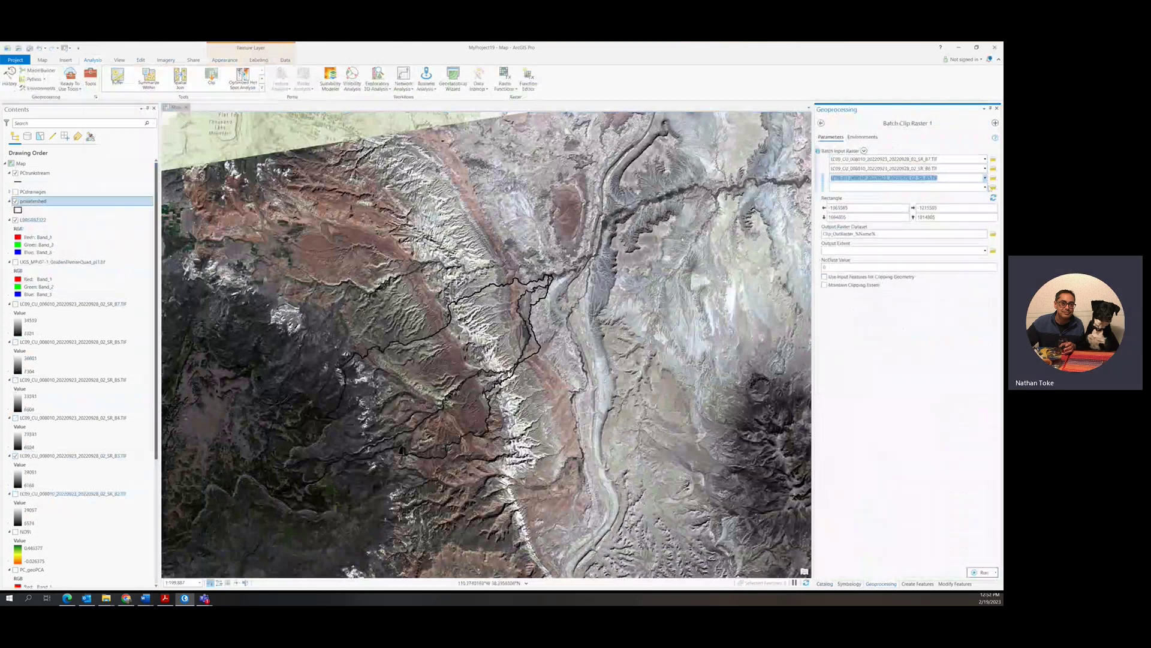
{"action": "left_click", "coordinate": [985, 187]}
{"action": "left_click", "coordinate": [928, 240]}
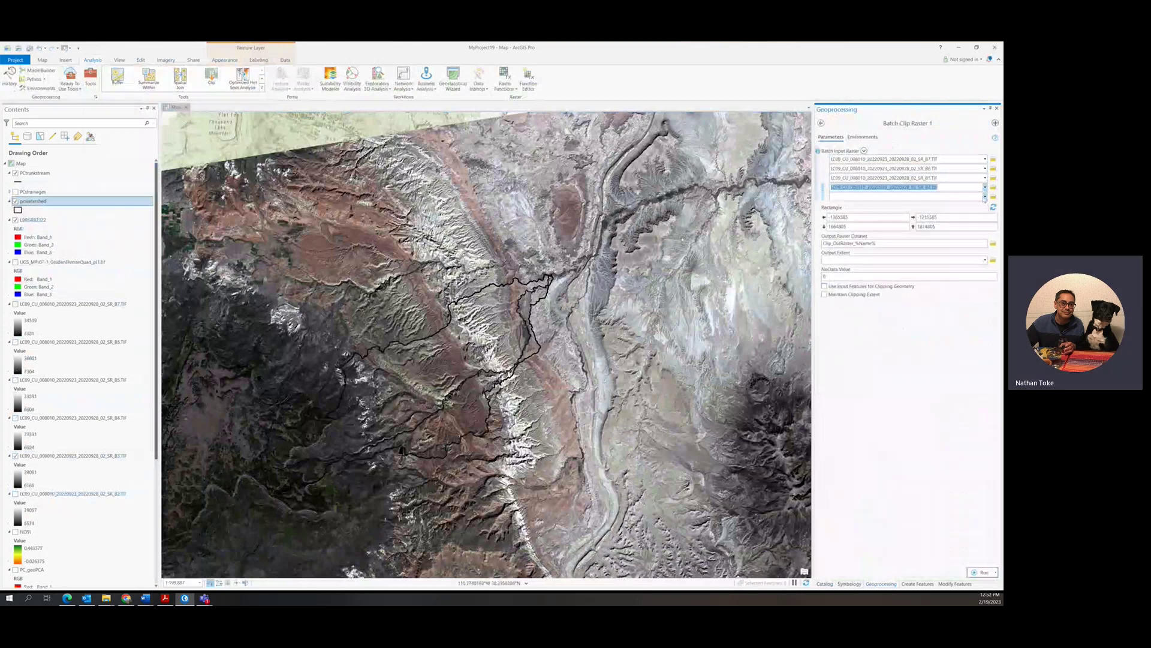
{"action": "left_click", "coordinate": [985, 197]}
{"action": "left_click", "coordinate": [933, 256]}
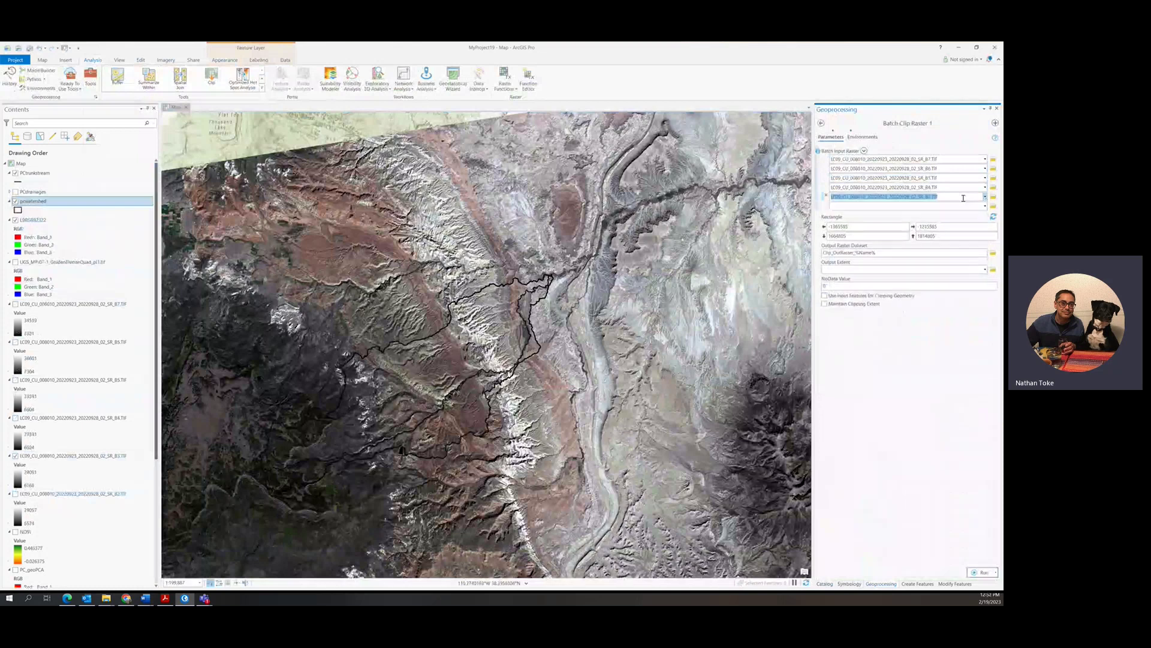
{"action": "left_click", "coordinate": [985, 206]}
{"action": "left_click", "coordinate": [863, 258]}
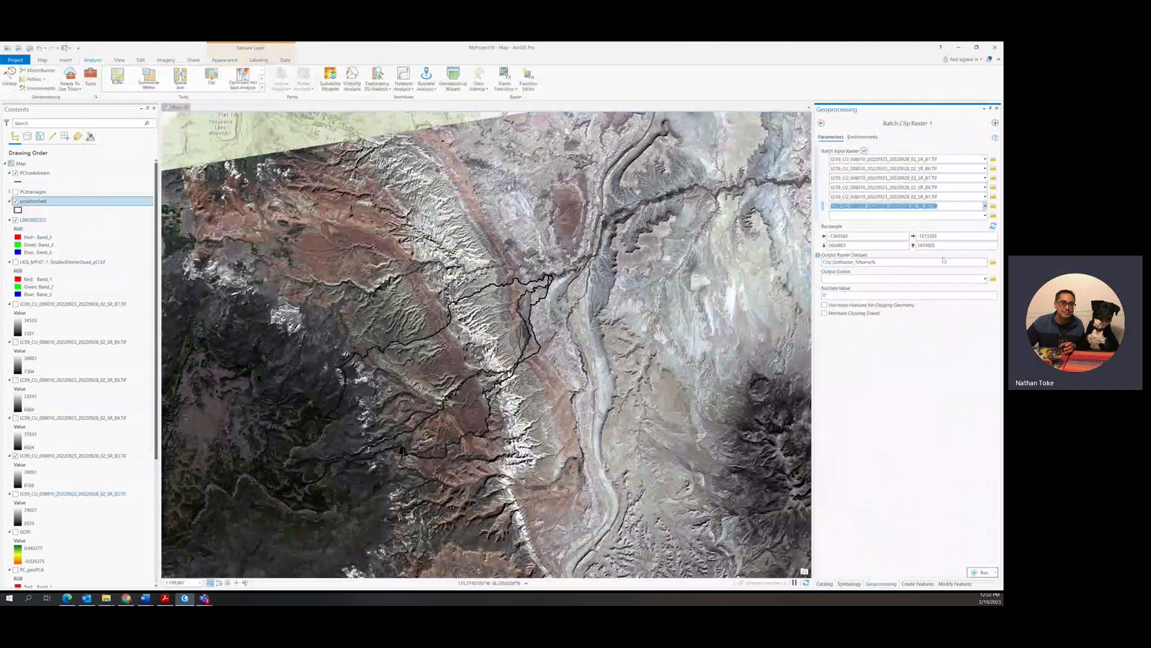
Clip to projectwatershed with Use Input Features and remove the Clip_OutRaster_ output prefix
{"action": "left_click", "coordinate": [984, 279]}
{"action": "left_click", "coordinate": [870, 305]}
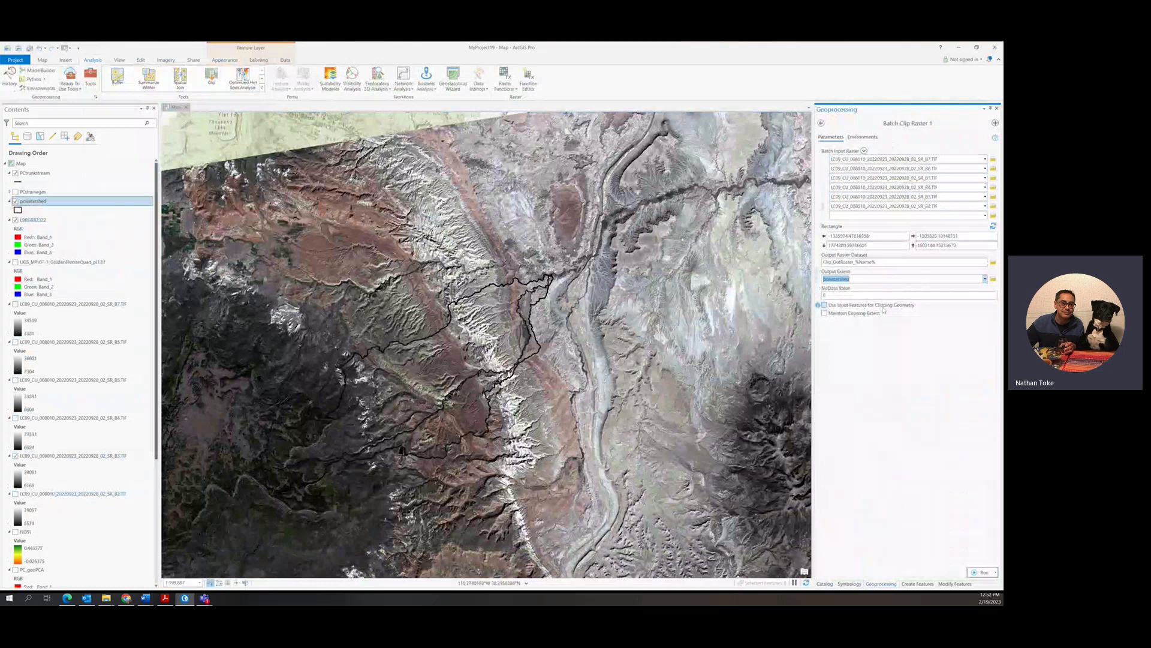
{"action": "left_click", "coordinate": [824, 305]}
{"action": "left_click", "coordinate": [826, 262]}
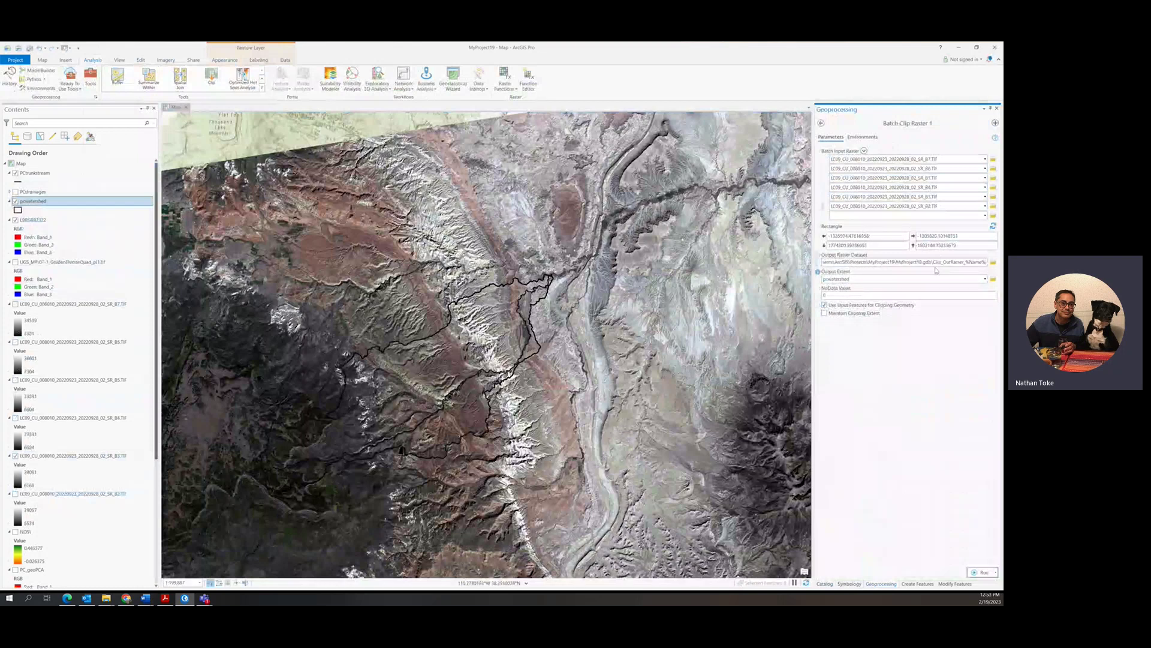
{"action": "left_click_drag", "start_coordinate": [934, 263], "coordinate": [965, 264]}
{"action": "key", "text": "BackSpace"}
Run Batch Clip Raster on the six bands, then hide five of the clipped band layers
{"action": "left_click", "coordinate": [982, 574]}
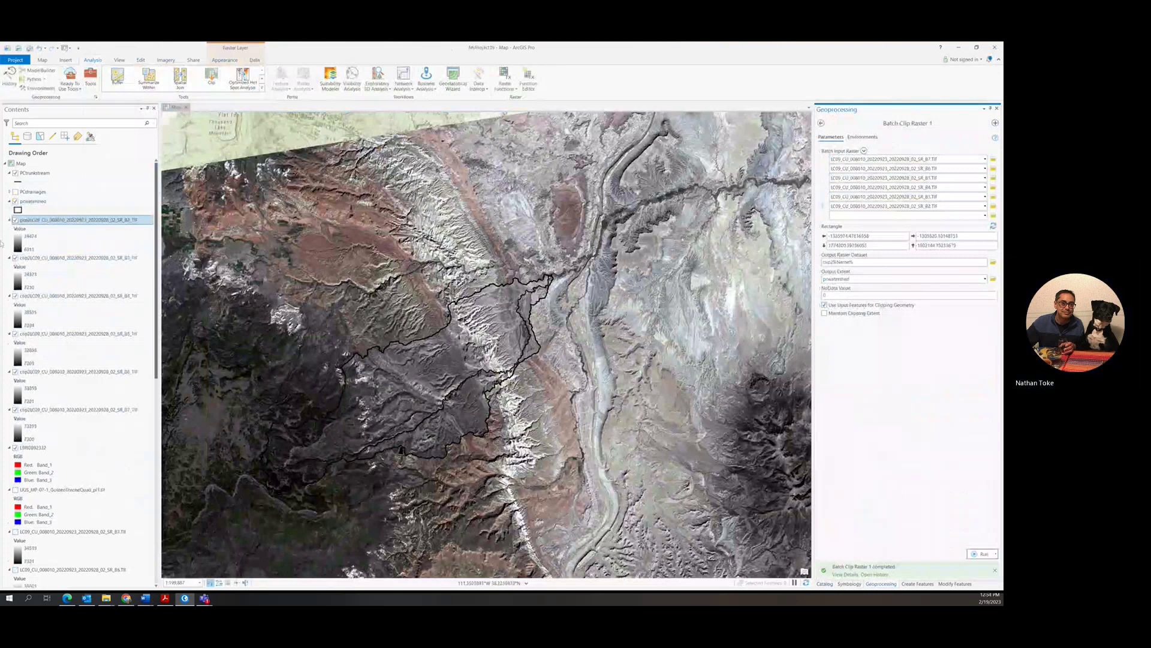
{"action": "left_click", "coordinate": [15, 219]}
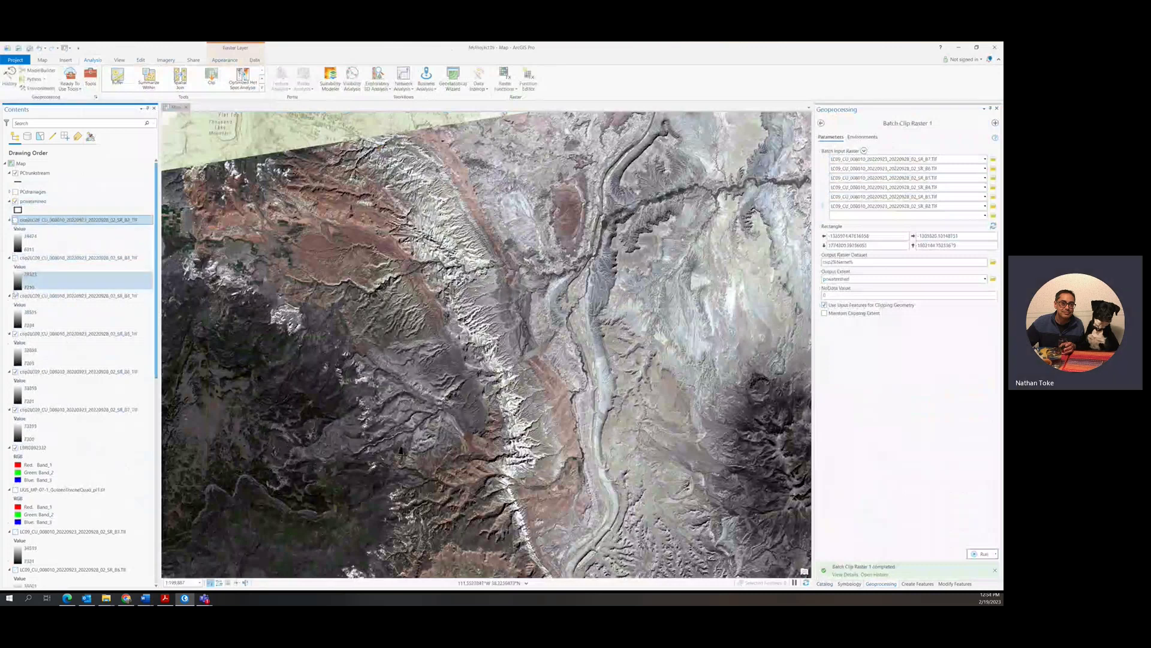
{"action": "left_click", "coordinate": [15, 295]}
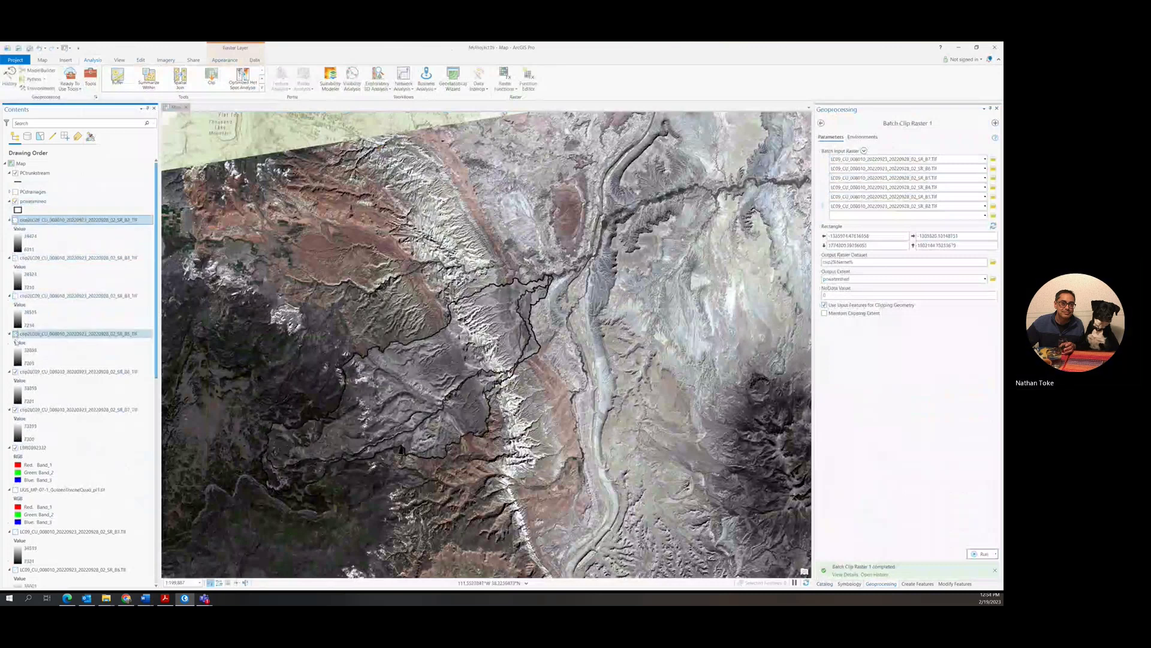
{"action": "left_click", "coordinate": [15, 333]}
{"action": "left_click", "coordinate": [15, 371]}
{"action": "left_click", "coordinate": [15, 410]}
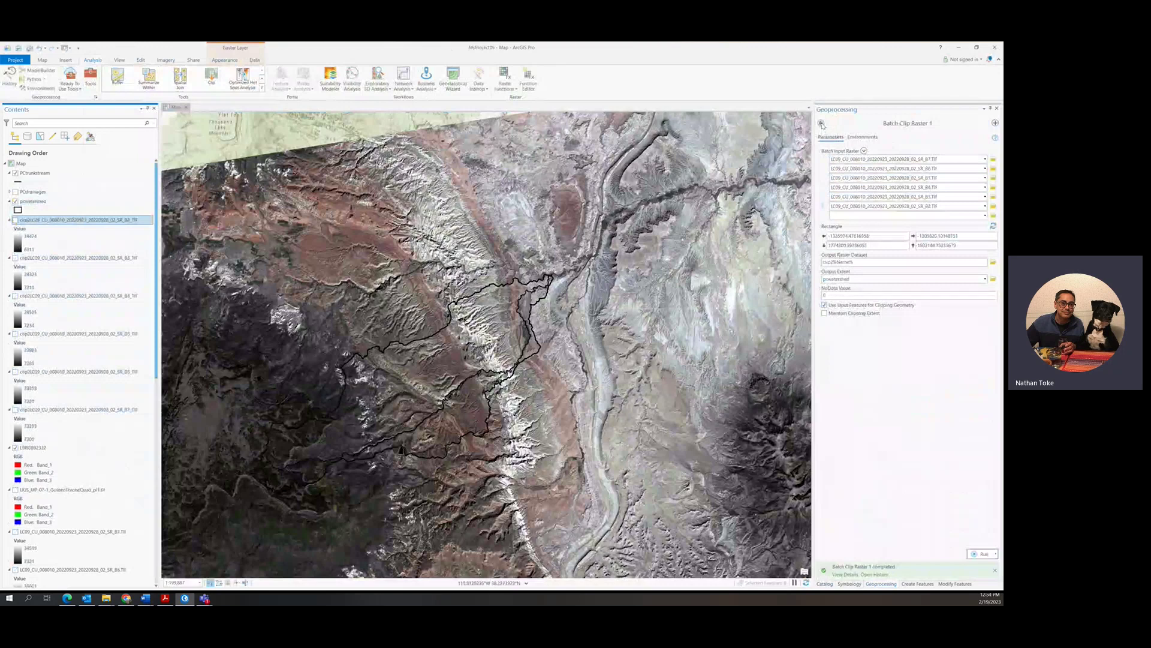
Open Raster Calculator under Spatial Analyst Tools > Map Algebra in the Geoprocessing toolboxes
{"action": "left_click", "coordinate": [872, 585]}
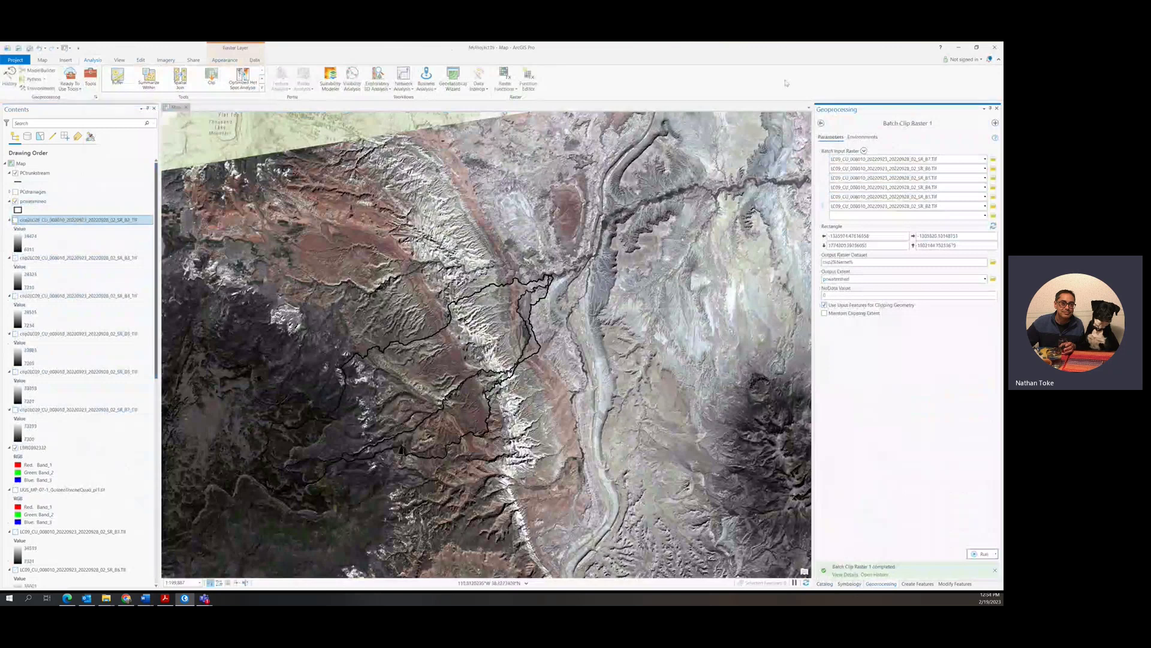
{"action": "left_click", "coordinate": [821, 123]}
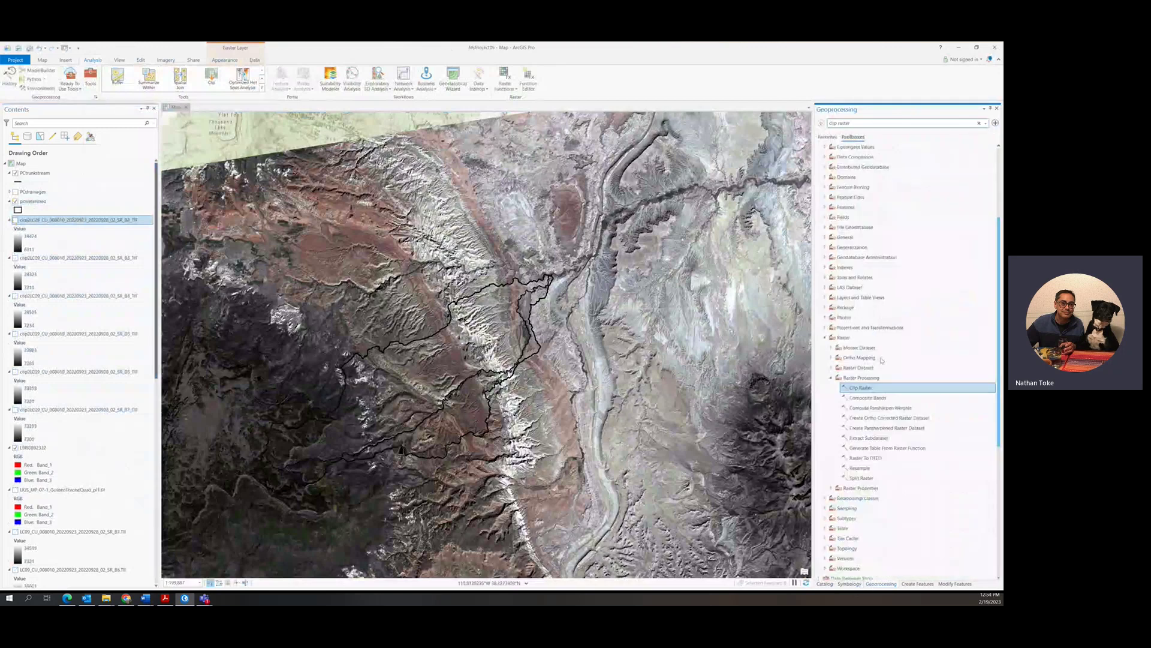
{"action": "scroll", "coordinate": [881, 360], "scroll_direction": "down", "scroll_amount": 8}
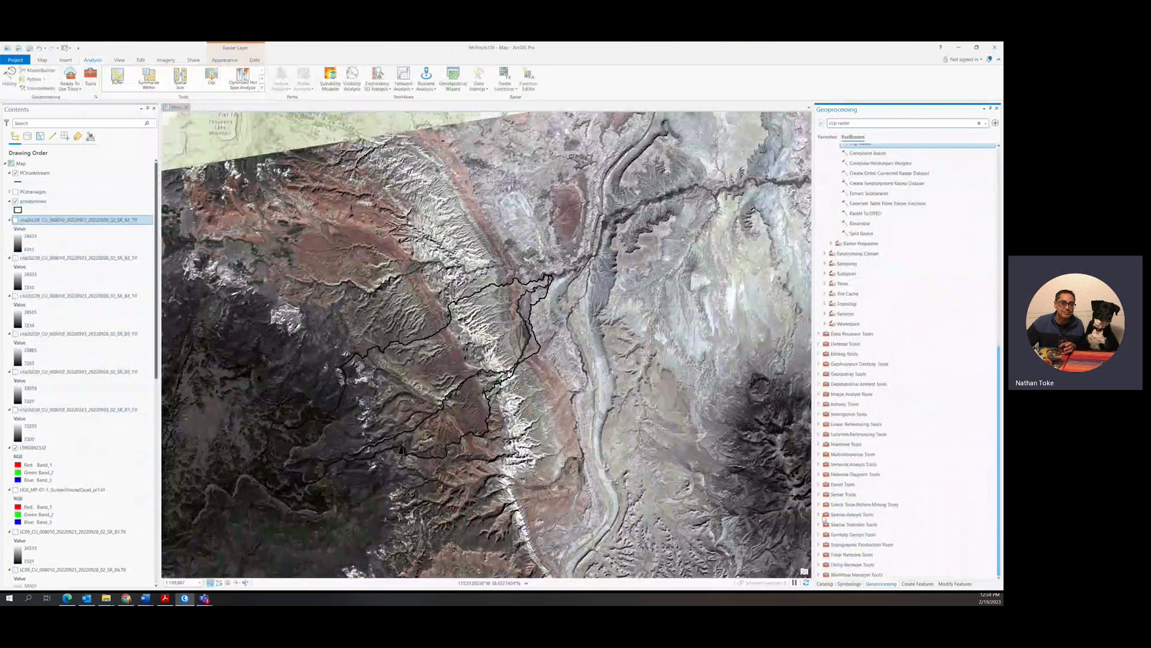
{"action": "left_click", "coordinate": [820, 514]}
{"action": "double_click", "coordinate": [849, 525]}
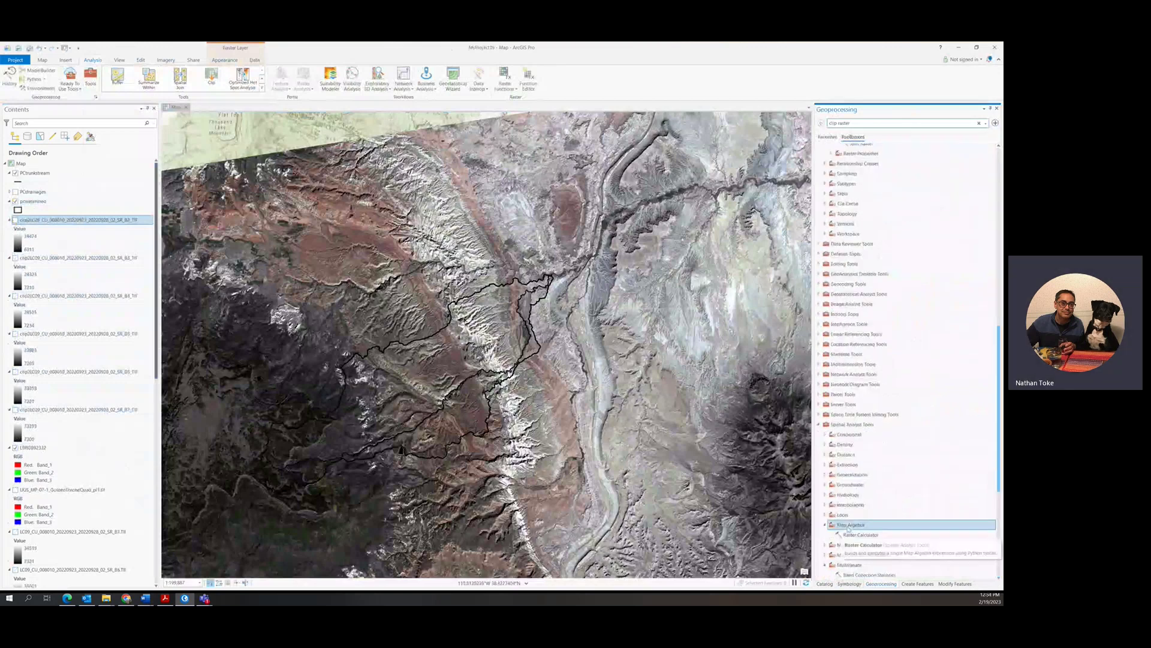
{"action": "double_click", "coordinate": [858, 535]}
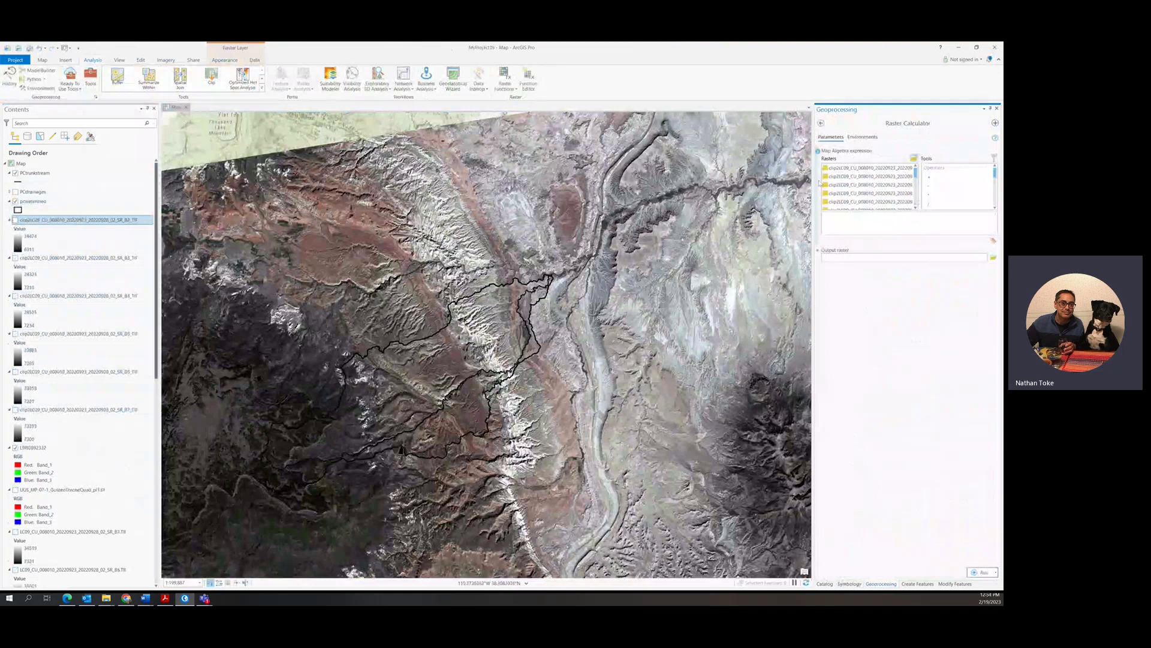
Widen the Raster Calculator pane over the map and scroll its Rasters list
{"action": "left_click_drag", "start_coordinate": [814, 184], "coordinate": [639, 187]}
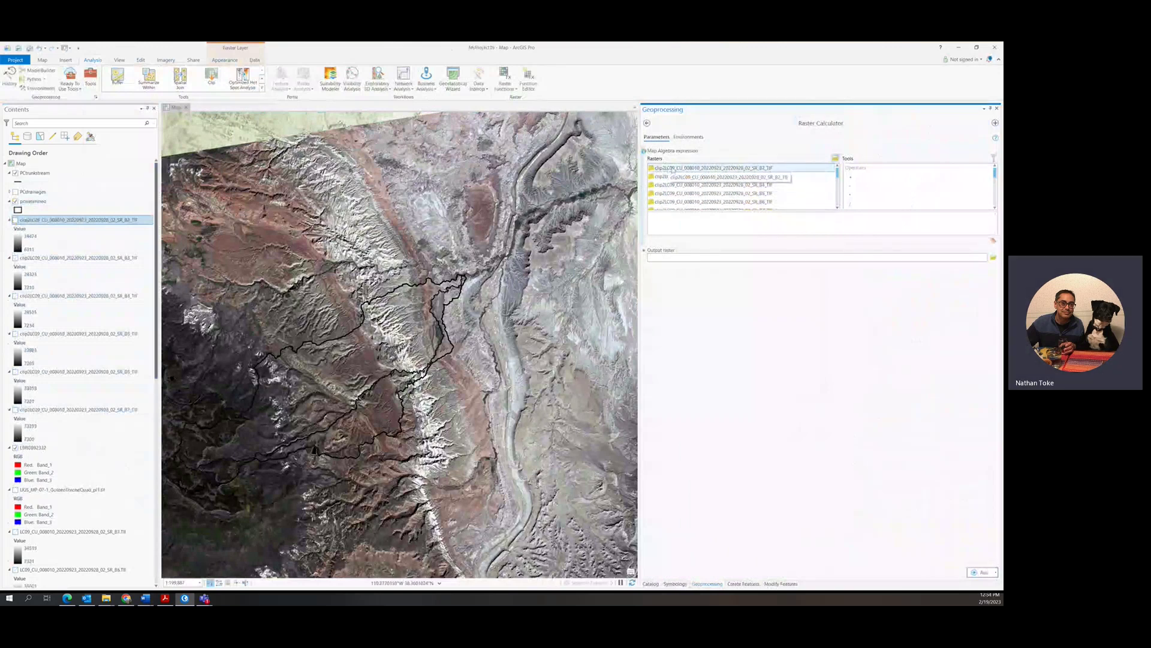
{"action": "scroll", "coordinate": [768, 180], "scroll_direction": "down", "scroll_amount": 1}
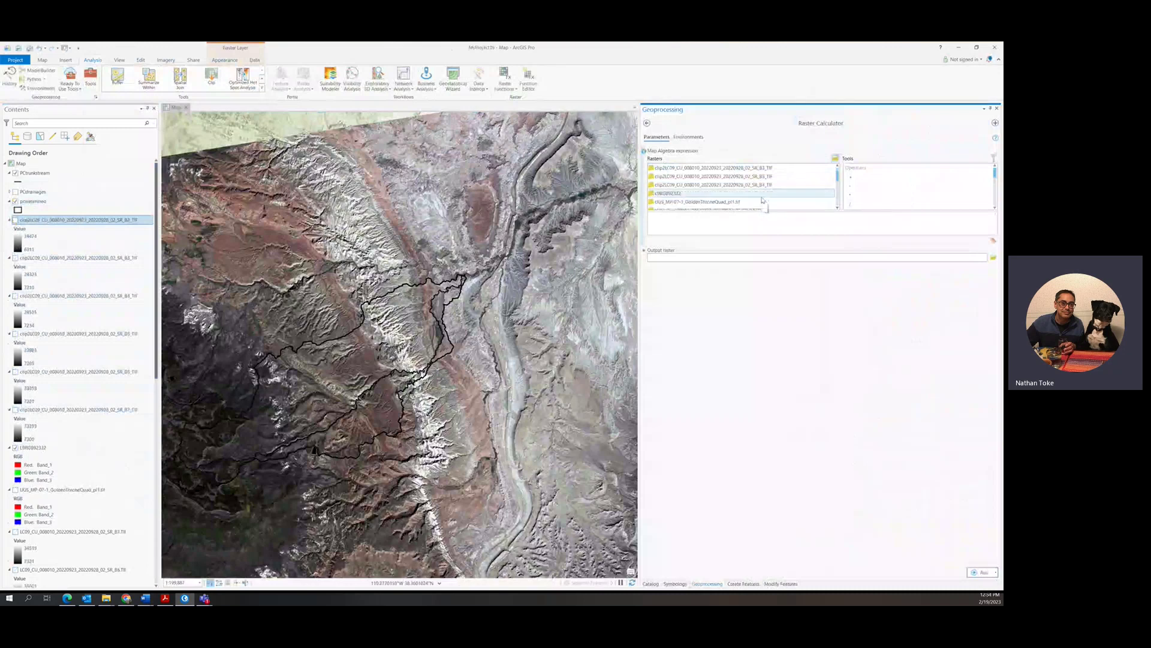
{"action": "scroll", "coordinate": [765, 180], "scroll_direction": "up", "scroll_amount": 1}
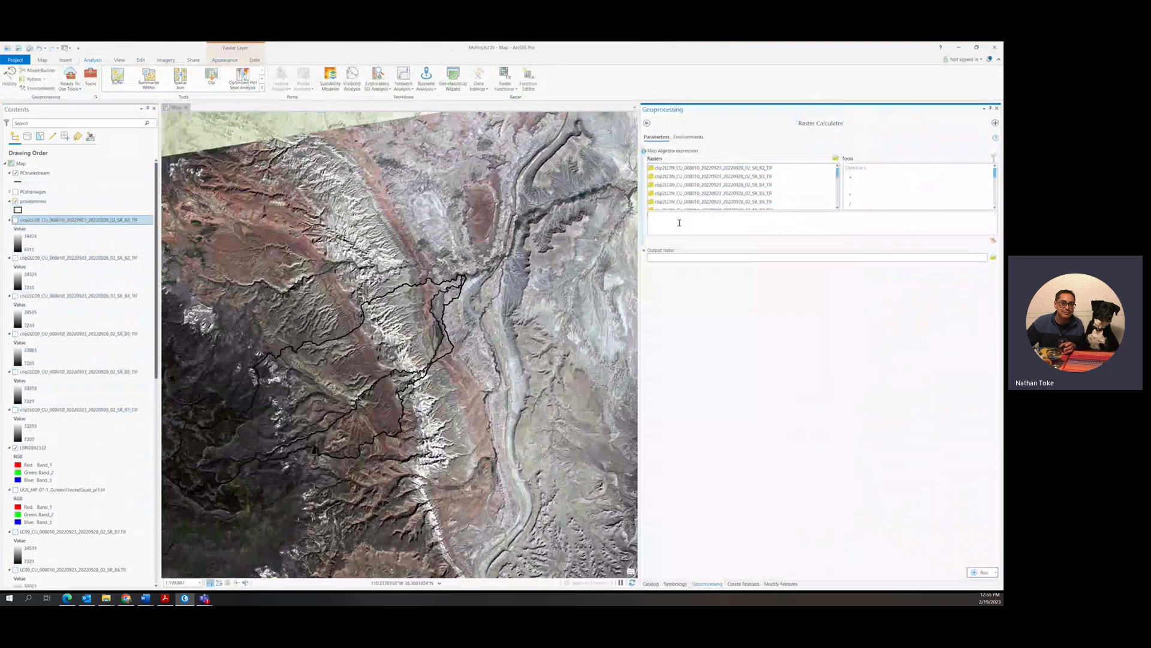
Start an expression with B5 and a plus operator, then clear it to start over
{"action": "left_click", "coordinate": [733, 176]}
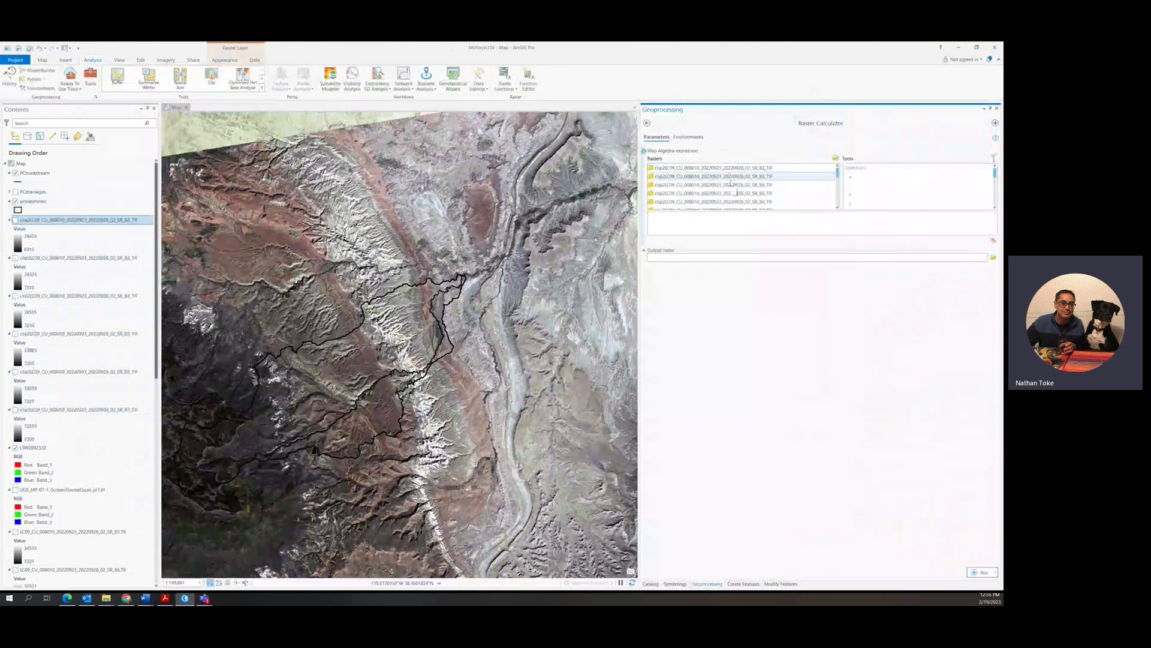
{"action": "left_click", "coordinate": [722, 194]}
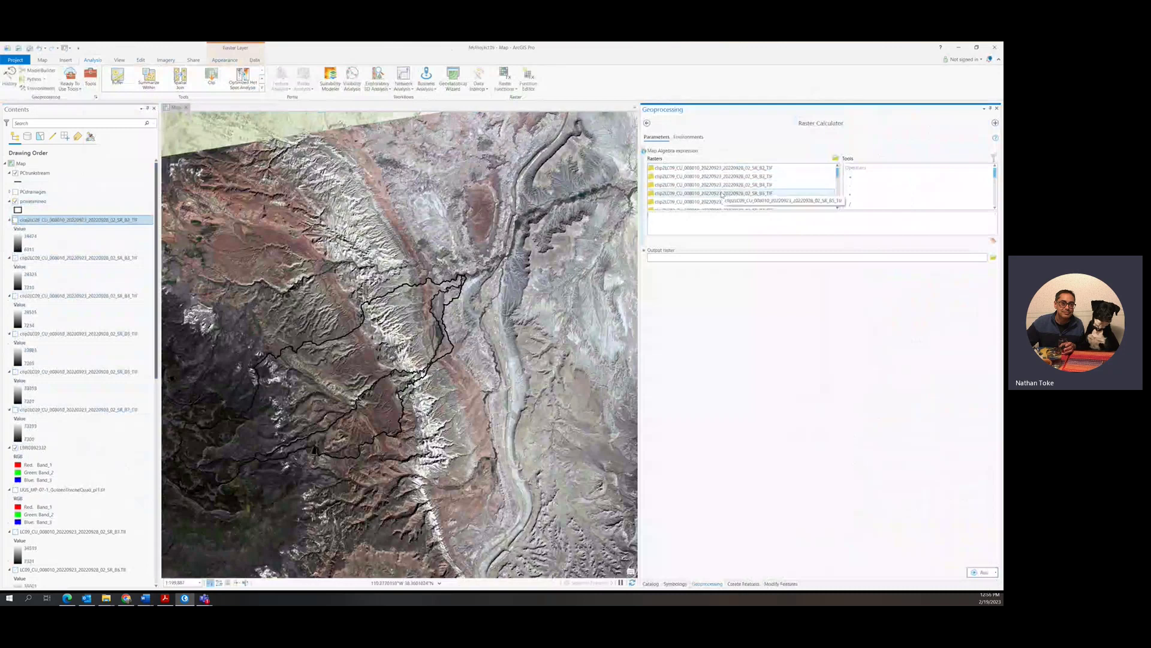
{"action": "double_click", "coordinate": [722, 194]}
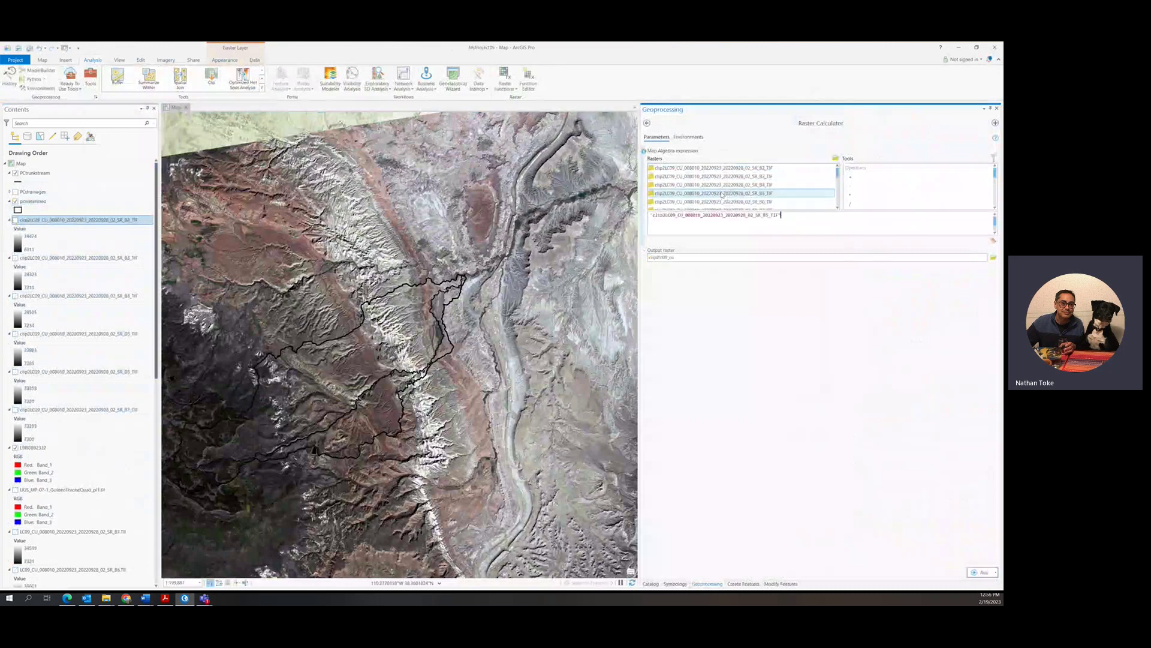
{"action": "double_click", "coordinate": [850, 177]}
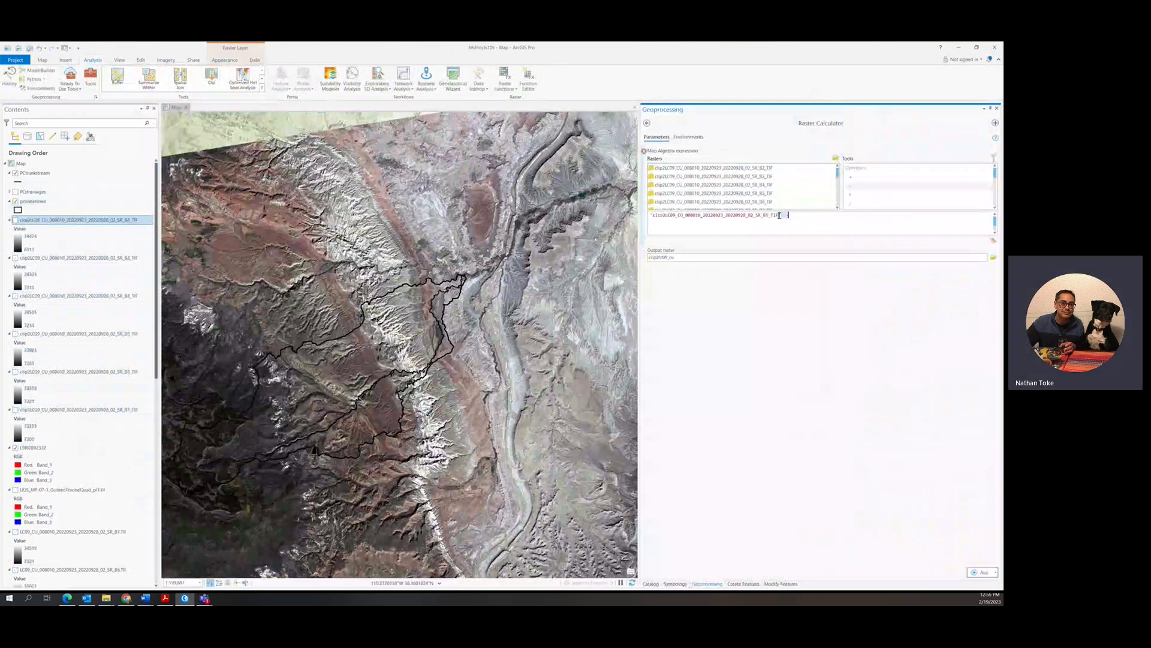
{"action": "key", "text": "ctrl+a"}
{"action": "key", "text": "BackSpace"}
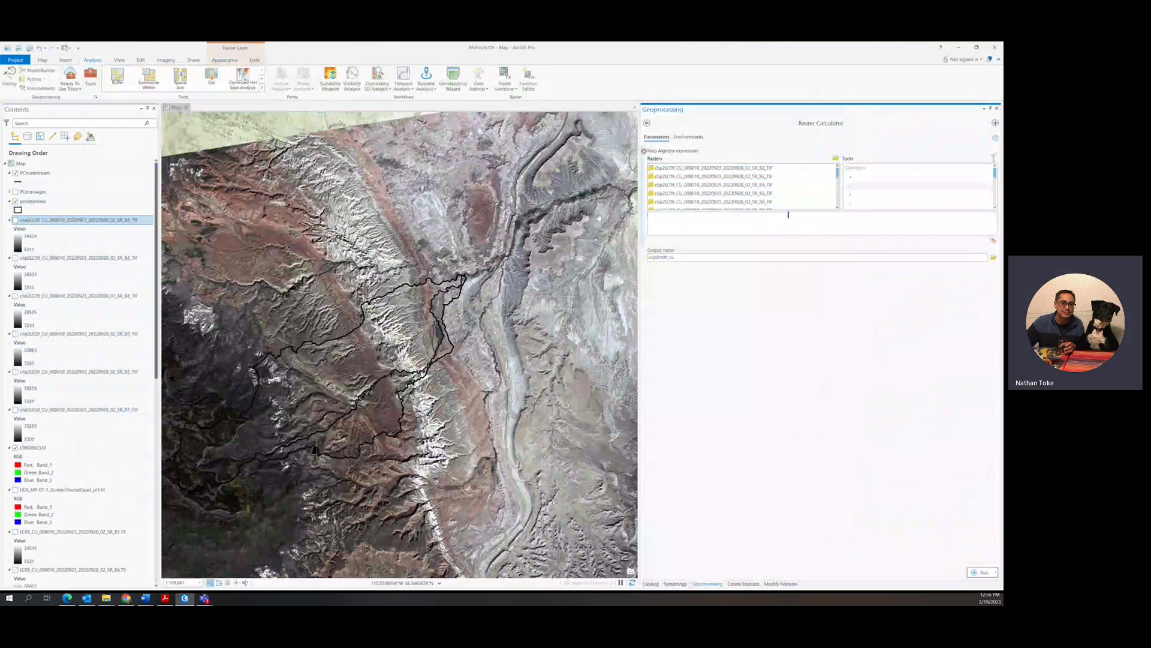
Build the expression (B5 - B4) / (B5 + B4) from the clipped band rasters
{"action": "left_click", "coordinate": [739, 194]}
{"action": "double_click", "coordinate": [739, 194]}
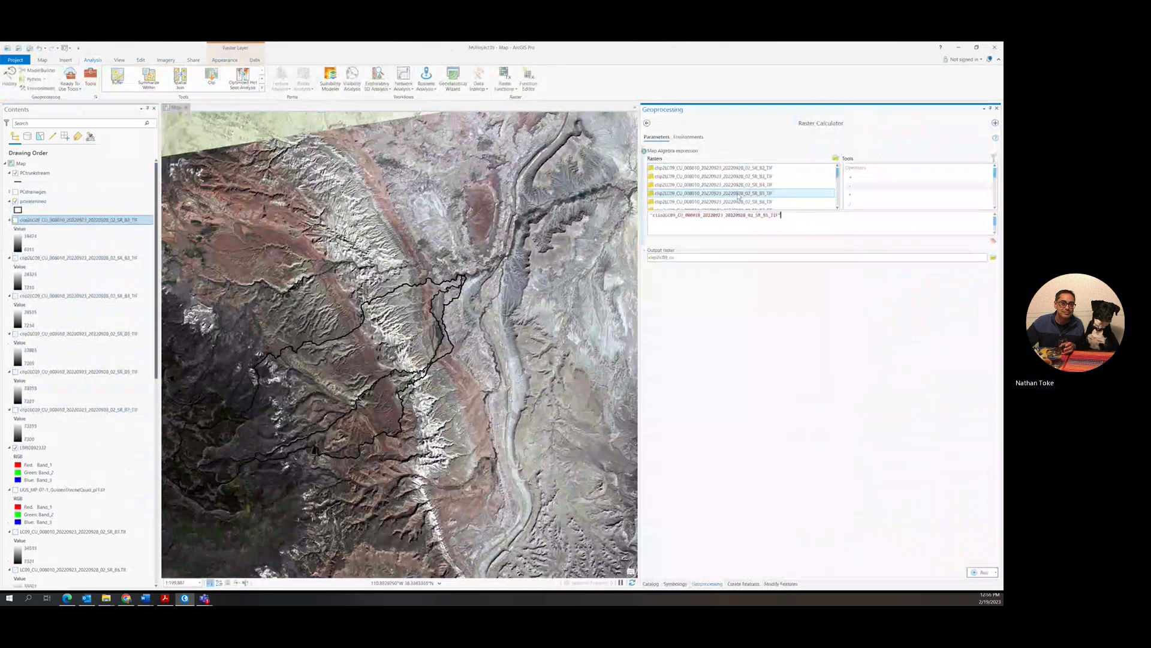
{"action": "double_click", "coordinate": [750, 185]}
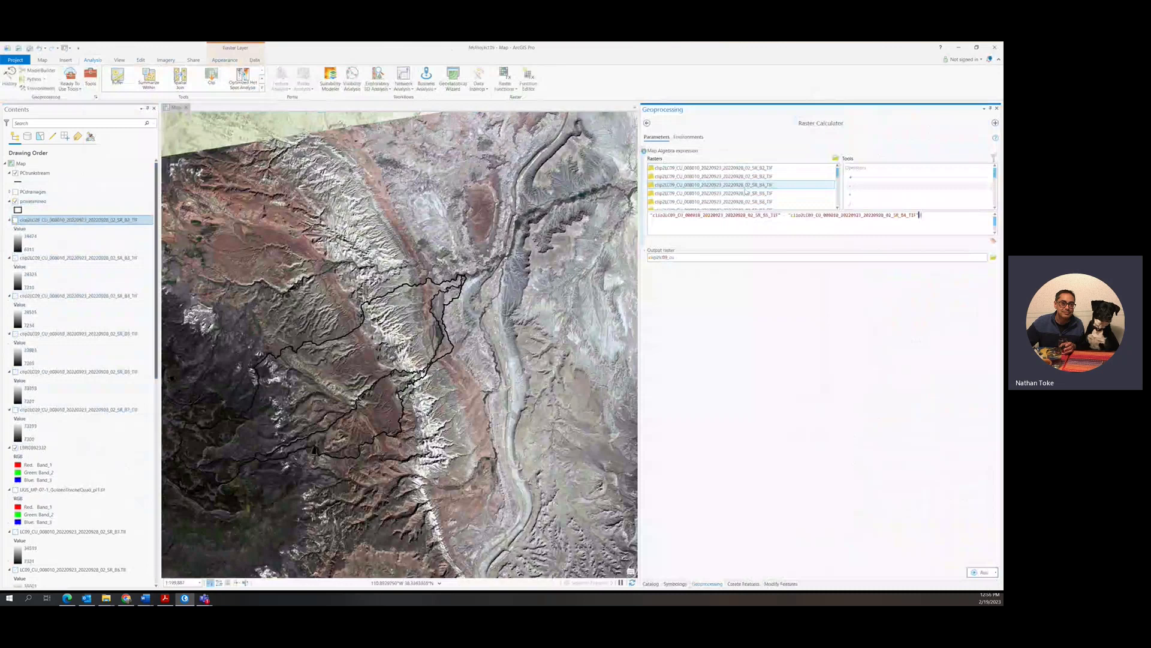
{"action": "left_click", "coordinate": [652, 215]}
{"action": "type", "text": "("}
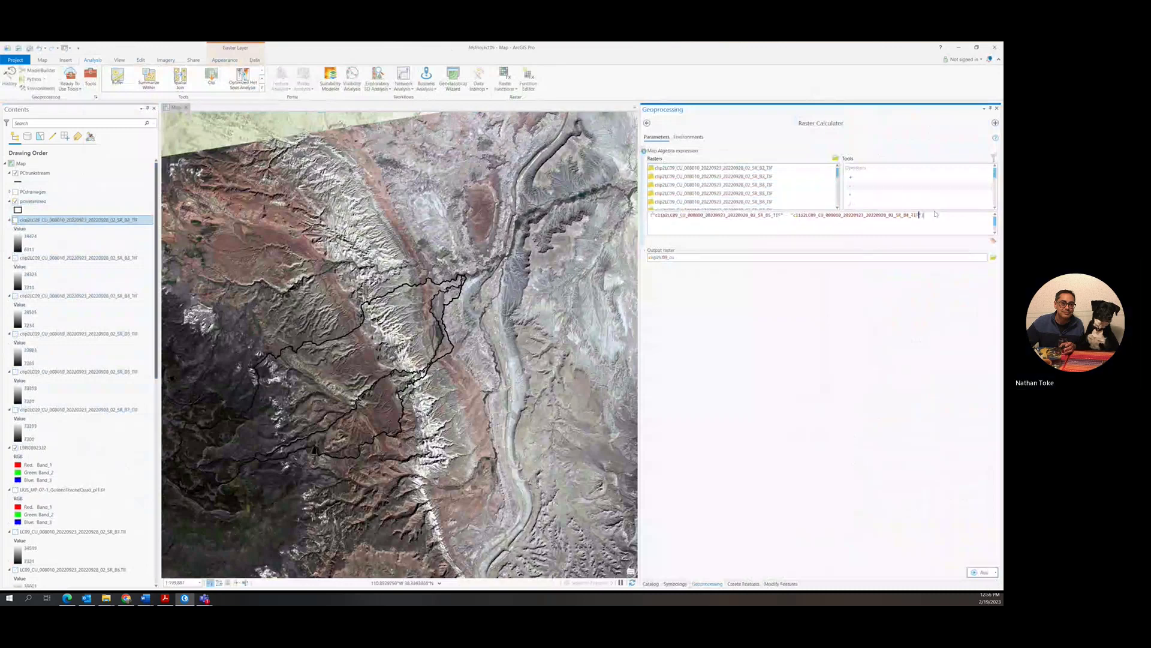
{"action": "left_click", "coordinate": [861, 204]}
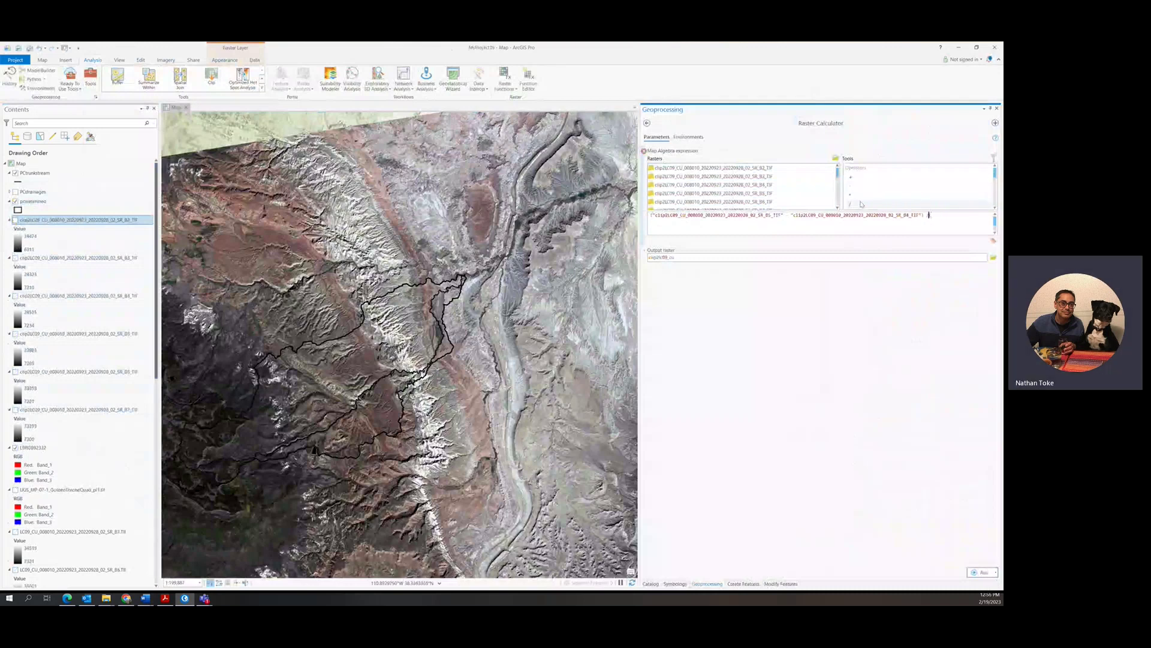
{"action": "left_click", "coordinate": [758, 196]}
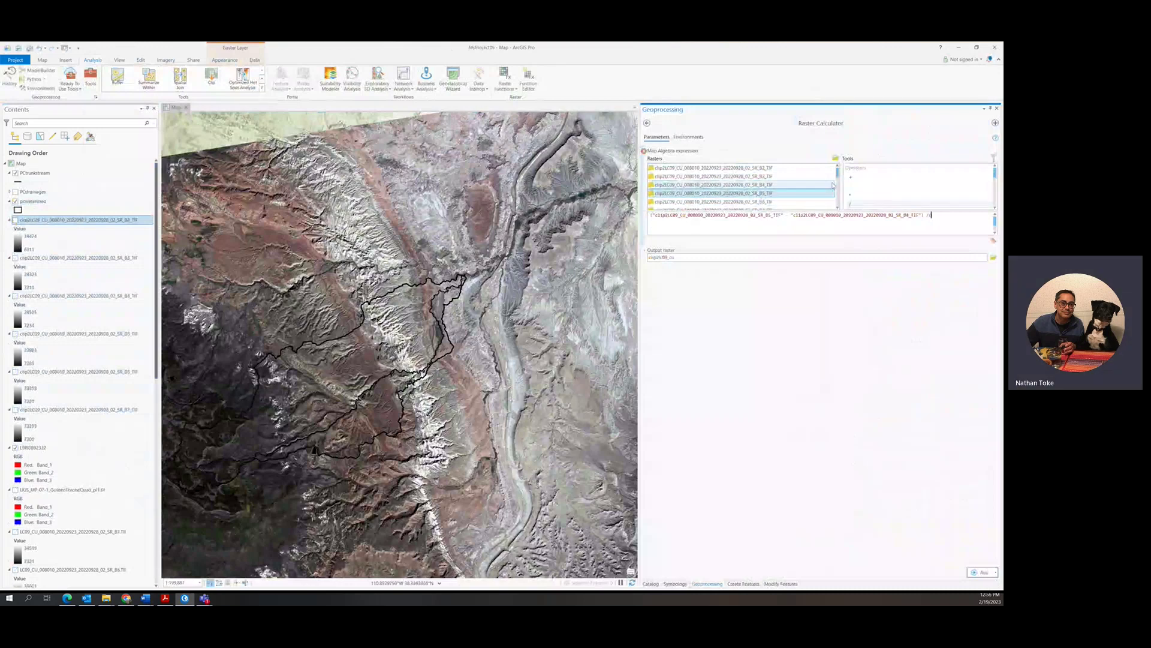
{"action": "double_click", "coordinate": [796, 194]}
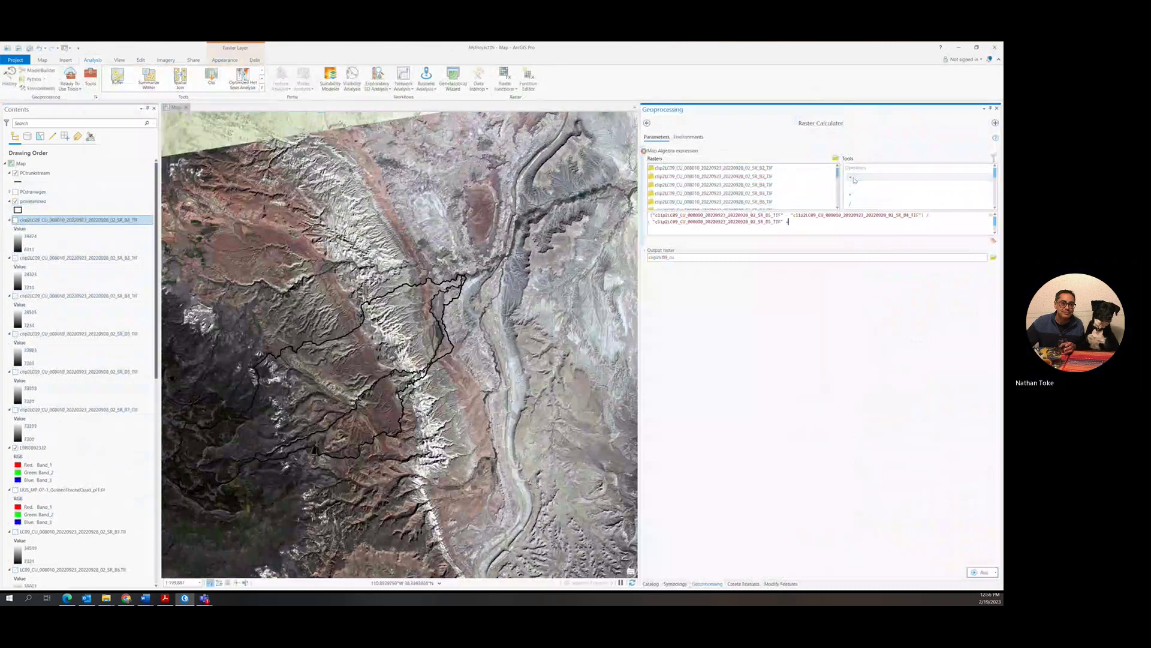
{"action": "left_click", "coordinate": [756, 186]}
{"action": "double_click", "coordinate": [757, 186]}
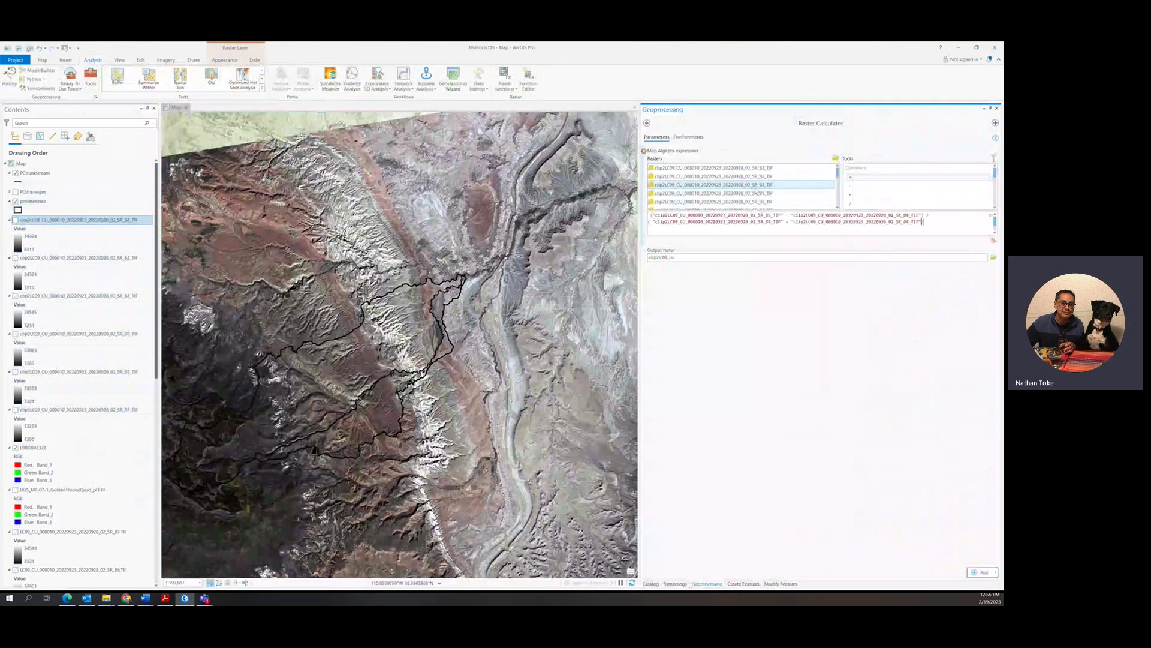
Name the output raster PC_92322_NDVI and run the calculation
{"action": "left_click", "coordinate": [822, 258]}
{"action": "double_click", "coordinate": [824, 259]}
{"action": "type", "text": "NC_32332"}
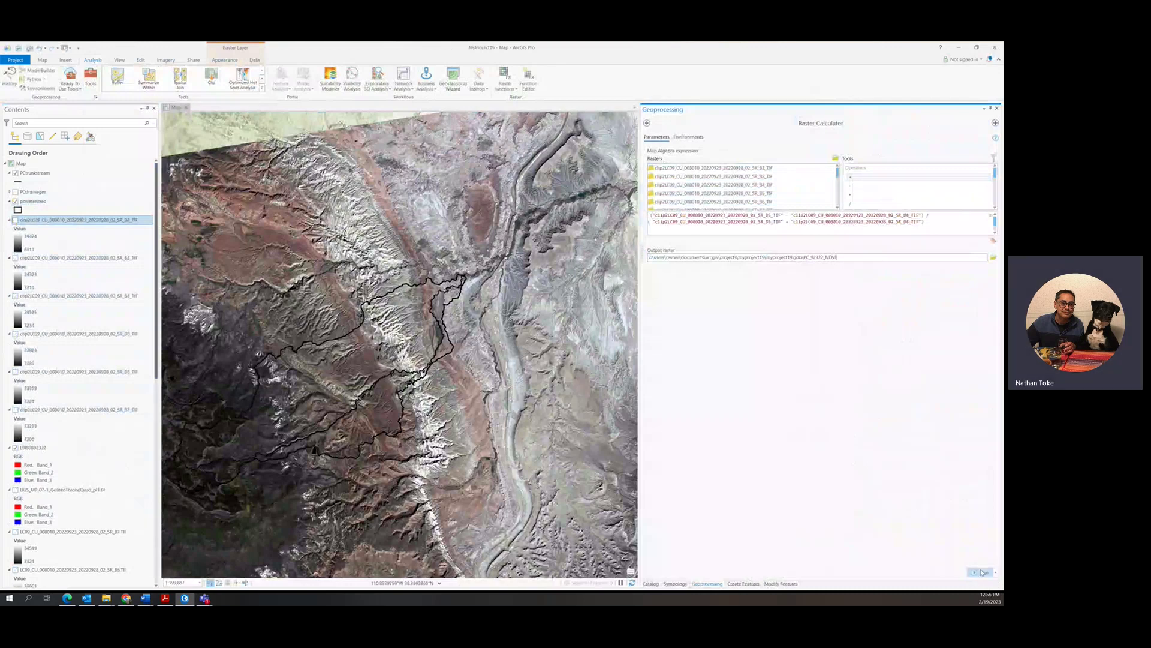
{"action": "left_click", "coordinate": [981, 572]}
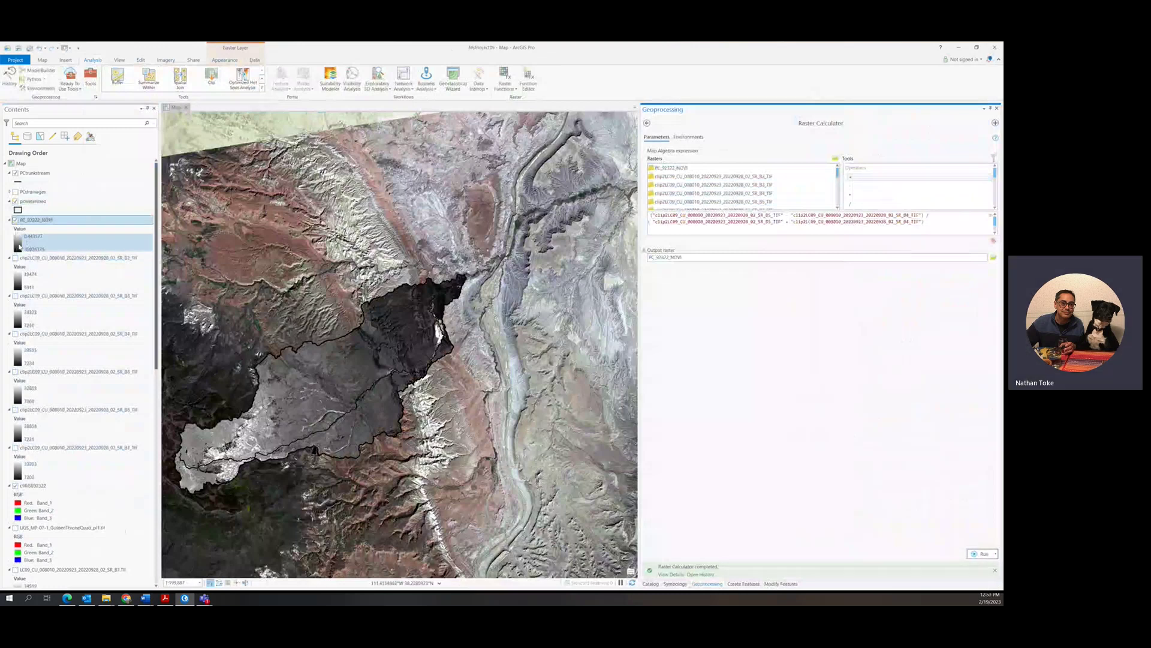
Symbolize PC_92322_NDVI as Classify and apply a green-to-red colour scheme from its histogram view
{"action": "left_click", "coordinate": [20, 245]}
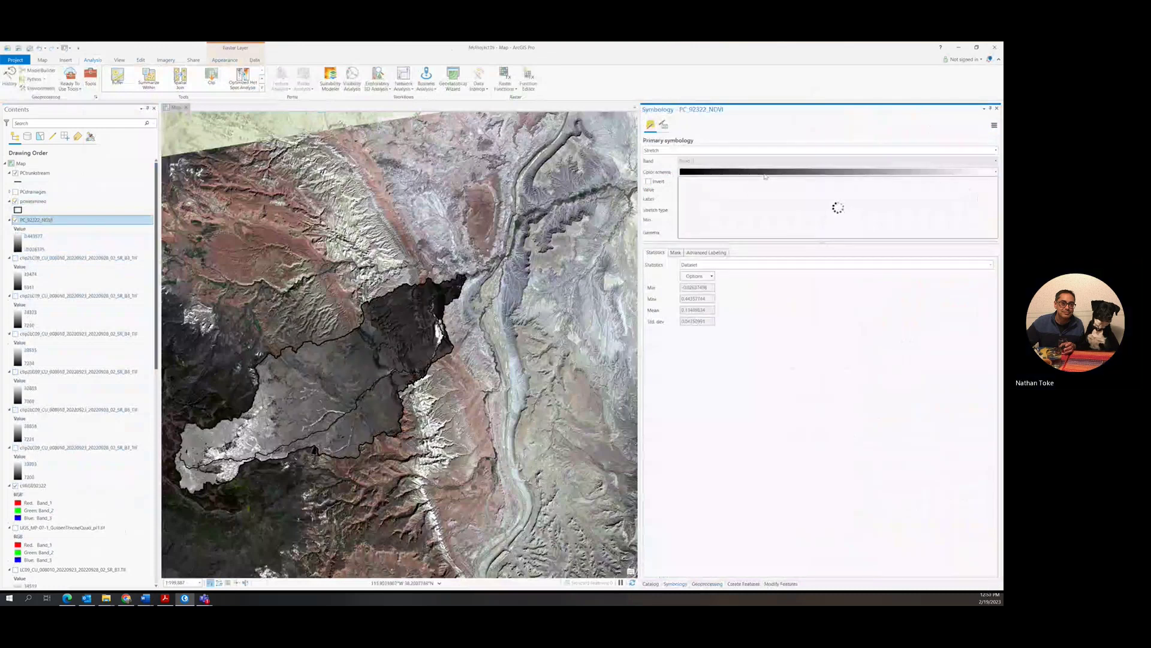
{"action": "left_click", "coordinate": [717, 154]}
{"action": "left_click", "coordinate": [717, 152]}
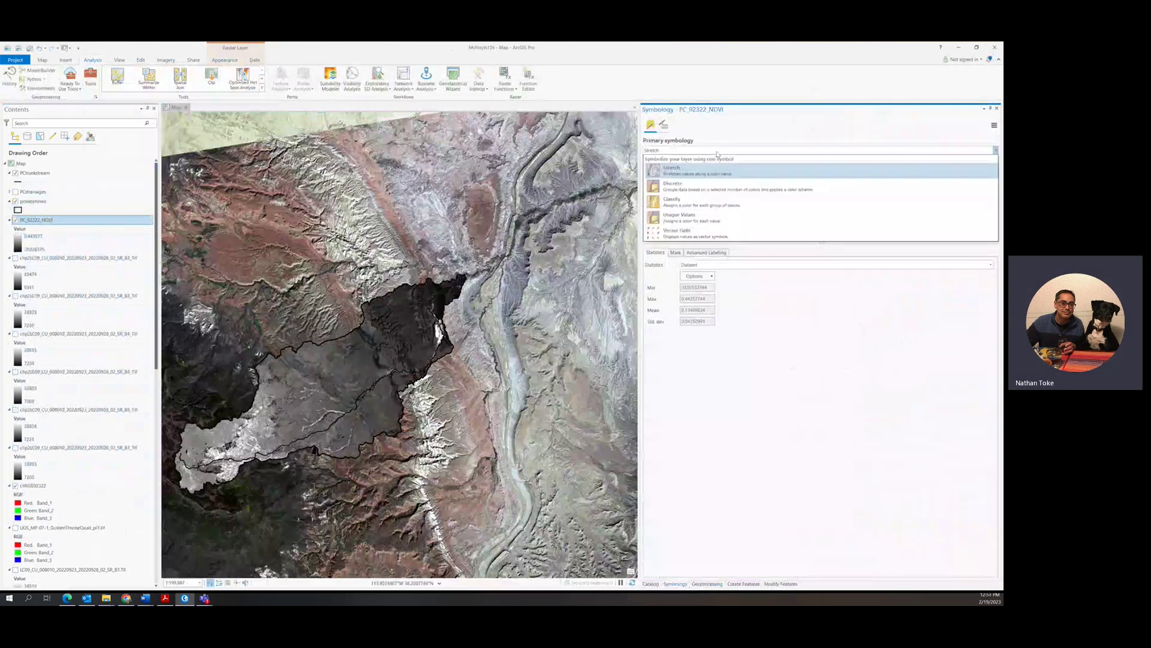
{"action": "left_click", "coordinate": [694, 201]}
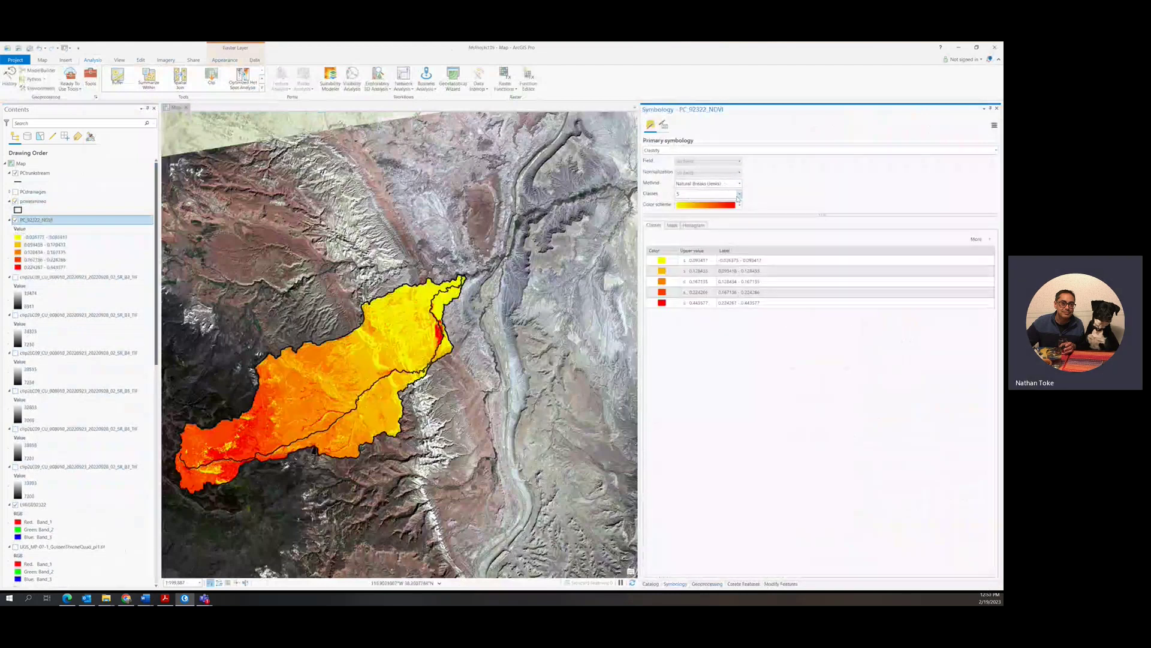
{"action": "left_click", "coordinate": [690, 226]}
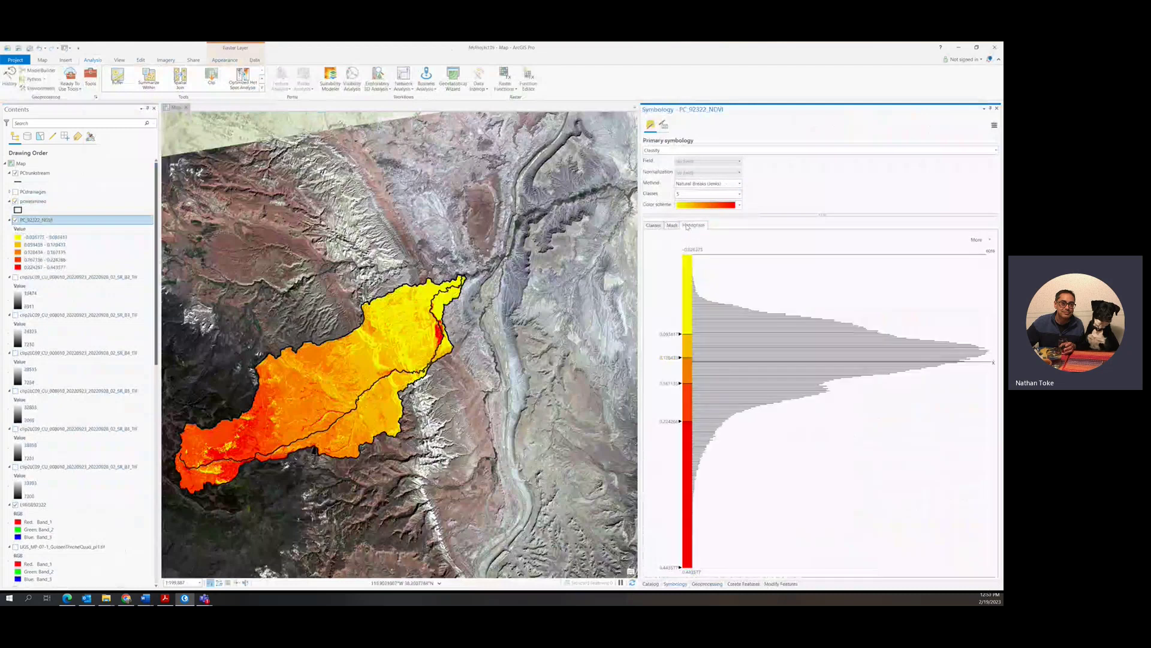
{"action": "left_click", "coordinate": [739, 207]}
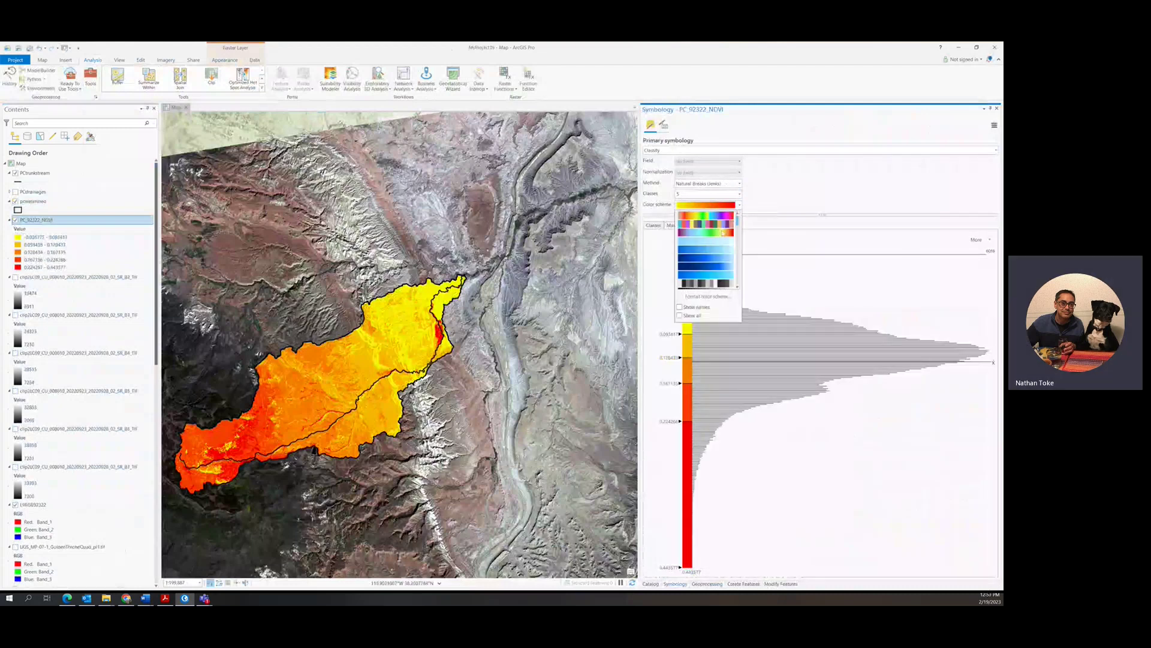
{"action": "scroll", "coordinate": [721, 234], "scroll_direction": "down", "scroll_amount": 3}
{"action": "scroll", "coordinate": [722, 235], "scroll_direction": "up", "scroll_amount": 3}
{"action": "left_click", "coordinate": [719, 221]}
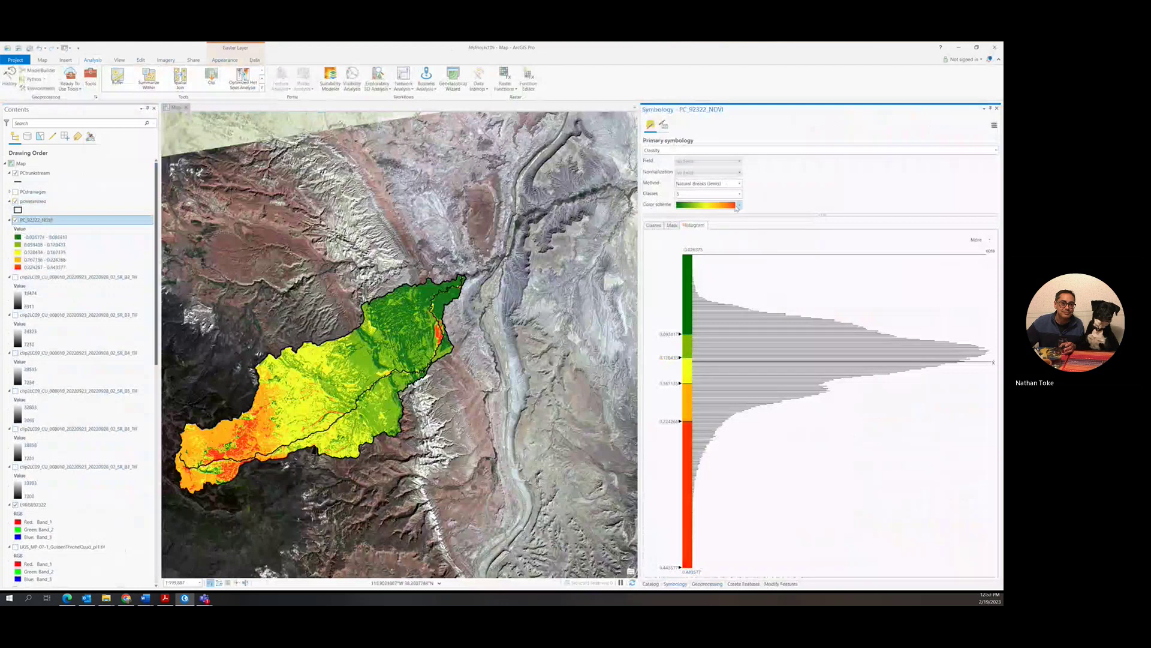
Try a purple, cyan and yellow colour ramp on the NDVI classes
{"action": "left_click", "coordinate": [739, 205]}
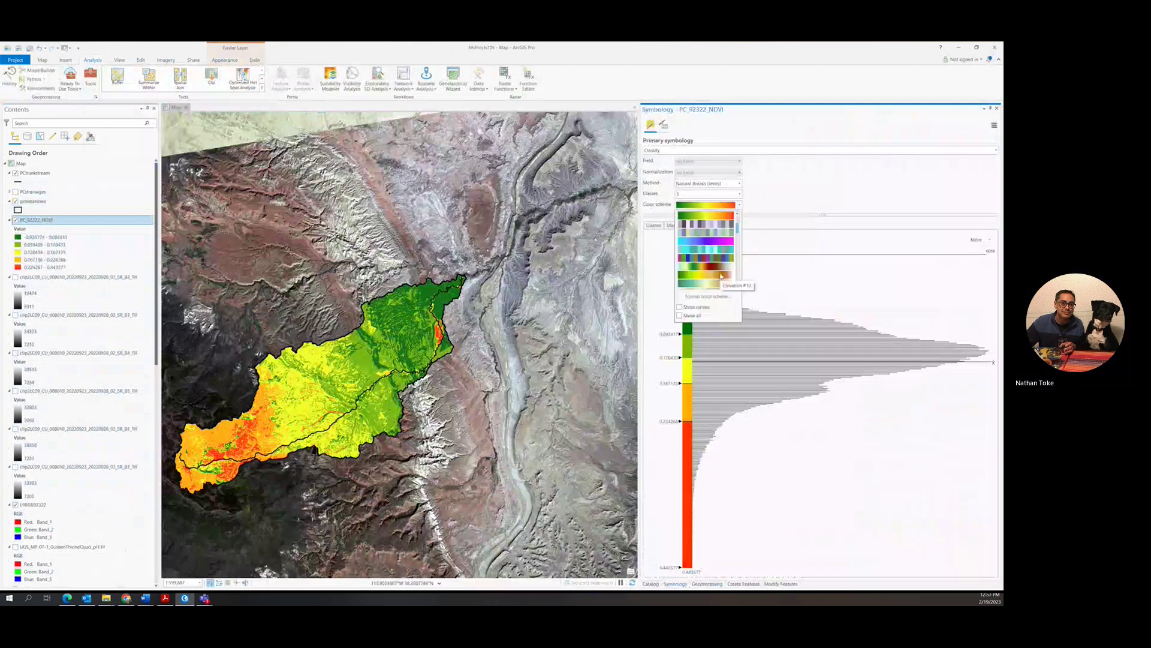
{"action": "scroll", "coordinate": [721, 277], "scroll_direction": "down", "scroll_amount": 2}
{"action": "scroll", "coordinate": [721, 273], "scroll_direction": "down", "scroll_amount": 3}
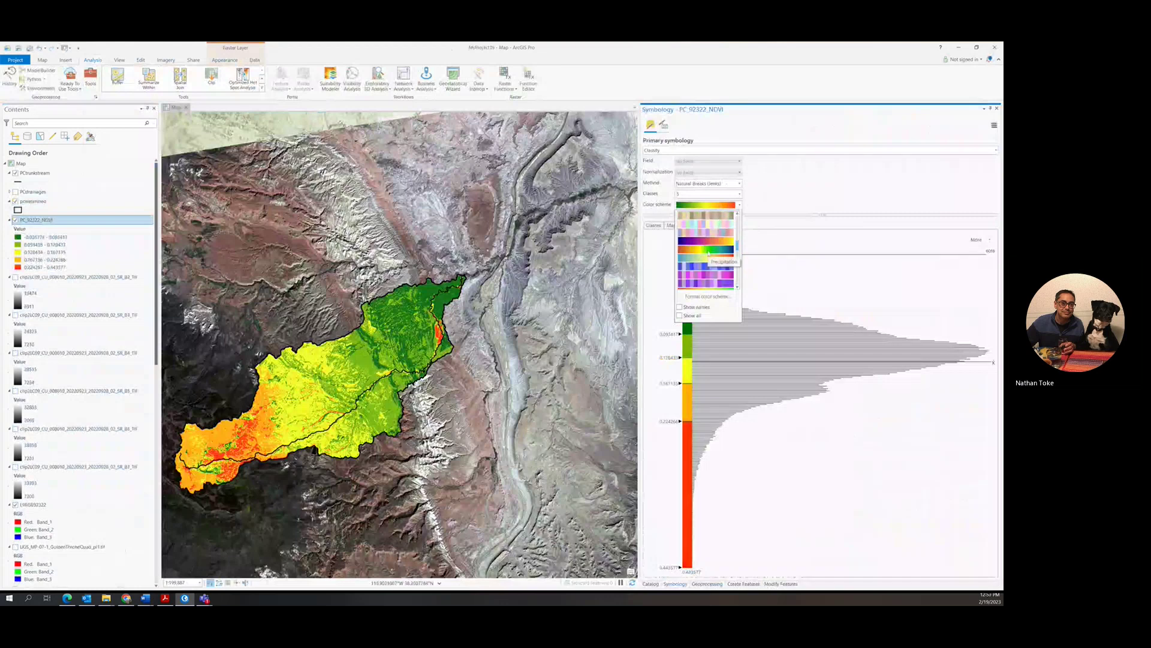
{"action": "scroll", "coordinate": [709, 253], "scroll_direction": "down", "scroll_amount": 2}
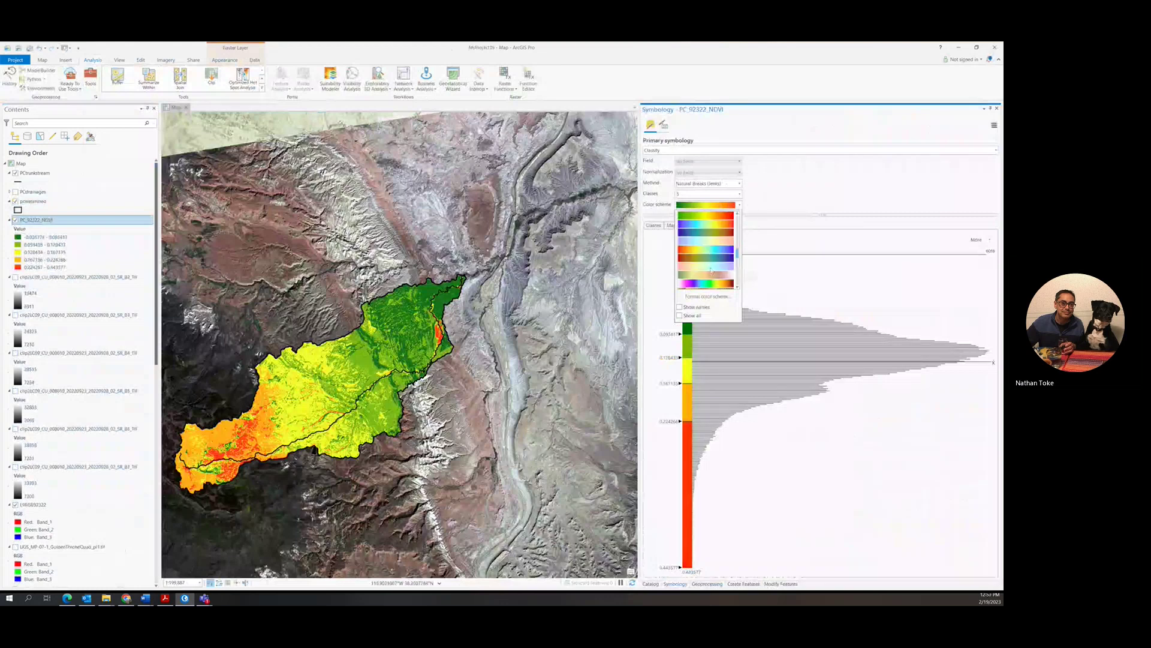
{"action": "scroll", "coordinate": [711, 275], "scroll_direction": "down", "scroll_amount": 2}
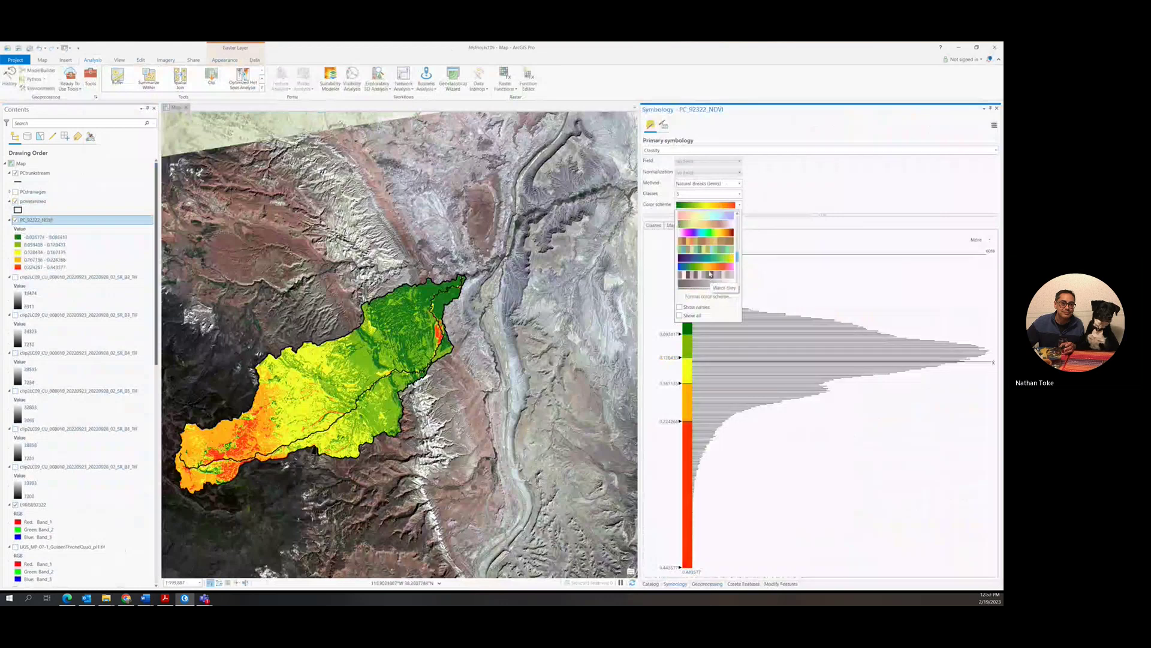
{"action": "left_click", "coordinate": [698, 236]}
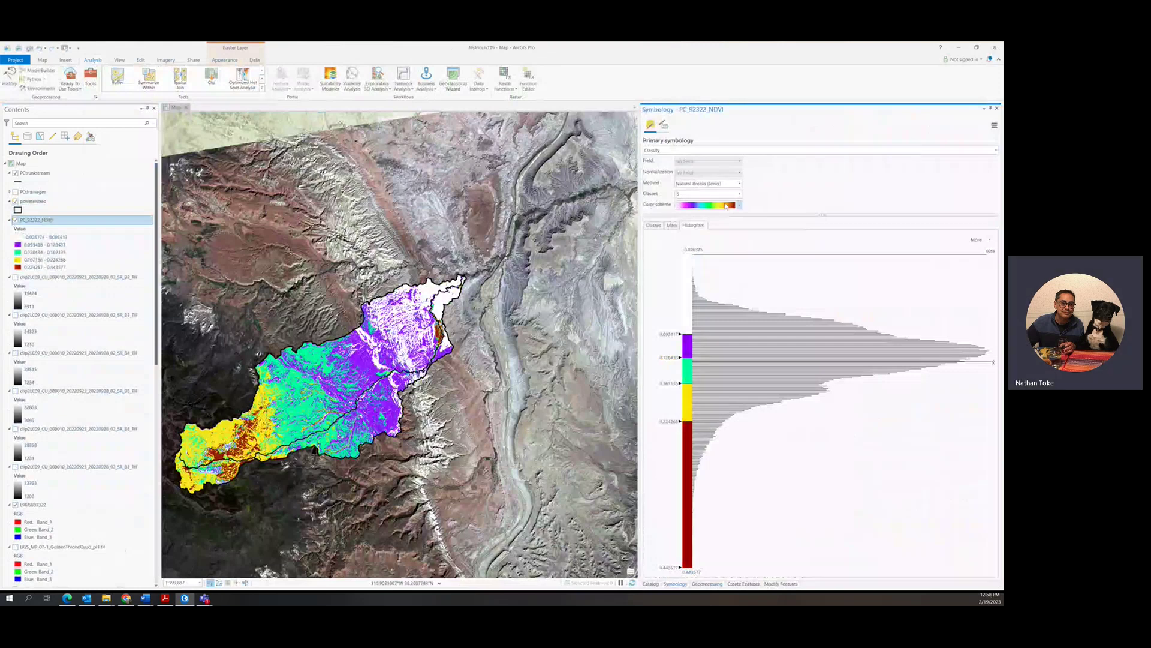
Switch the NDVI classes to the brown-white-teal colour ramp
{"action": "left_click", "coordinate": [726, 205]}
{"action": "scroll", "coordinate": [721, 262], "scroll_direction": "down", "scroll_amount": 5}
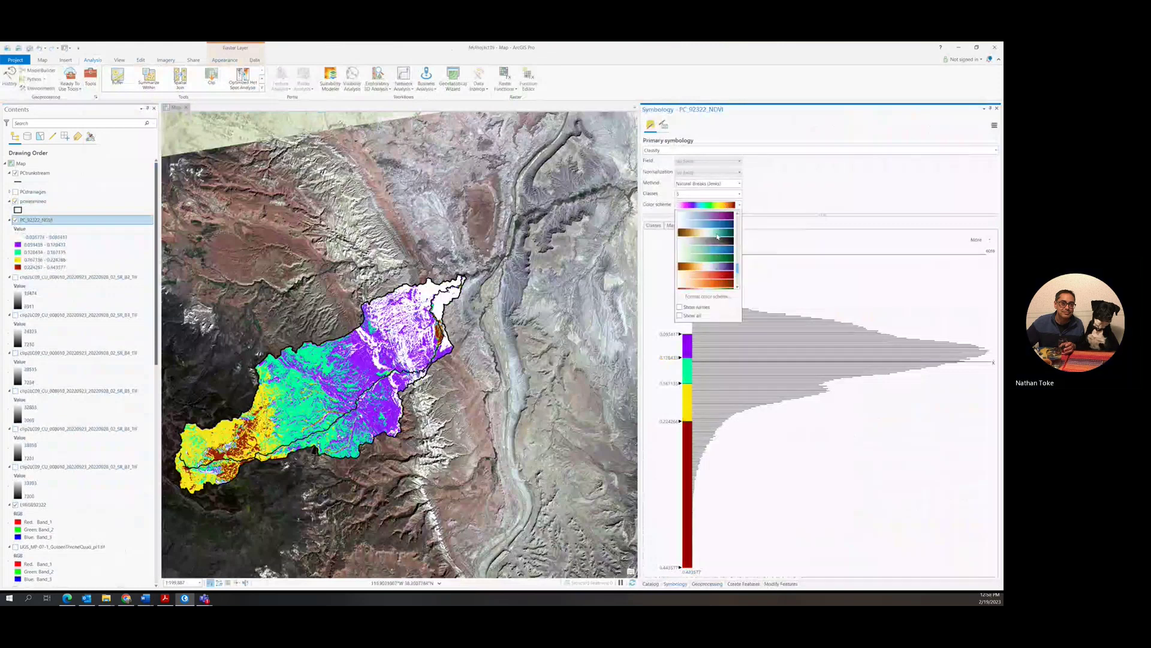
{"action": "left_click", "coordinate": [719, 234]}
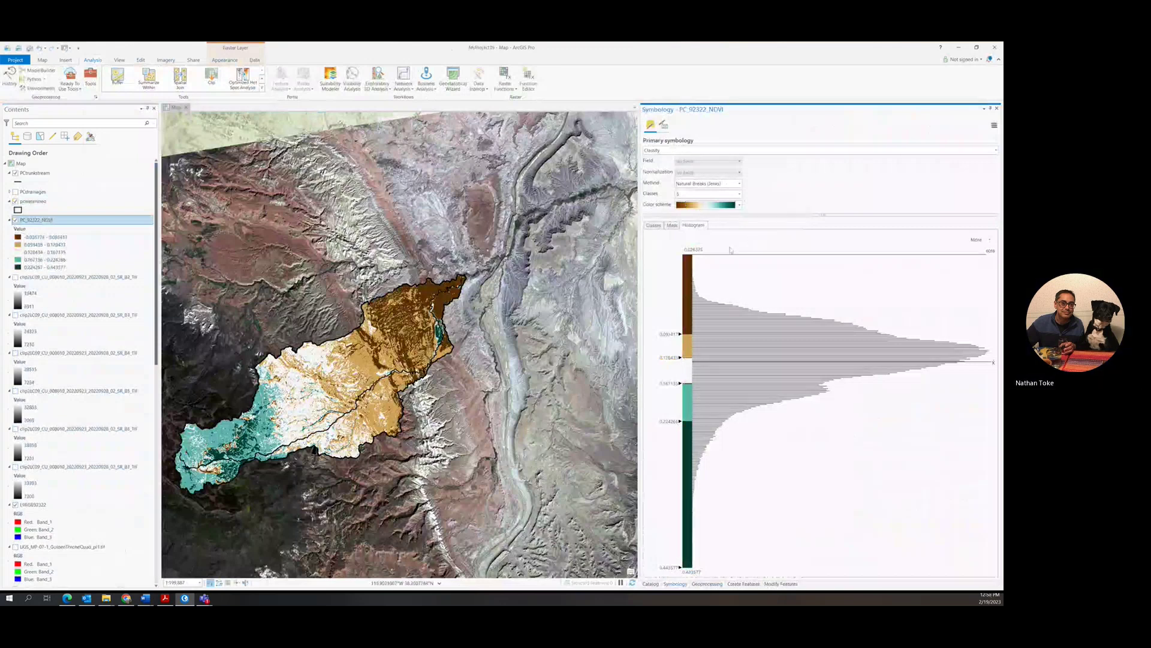
Close the Symbology and Raster Calculator panes and reopen the NDVI Symbology histogram
{"action": "left_click", "coordinate": [997, 109]}
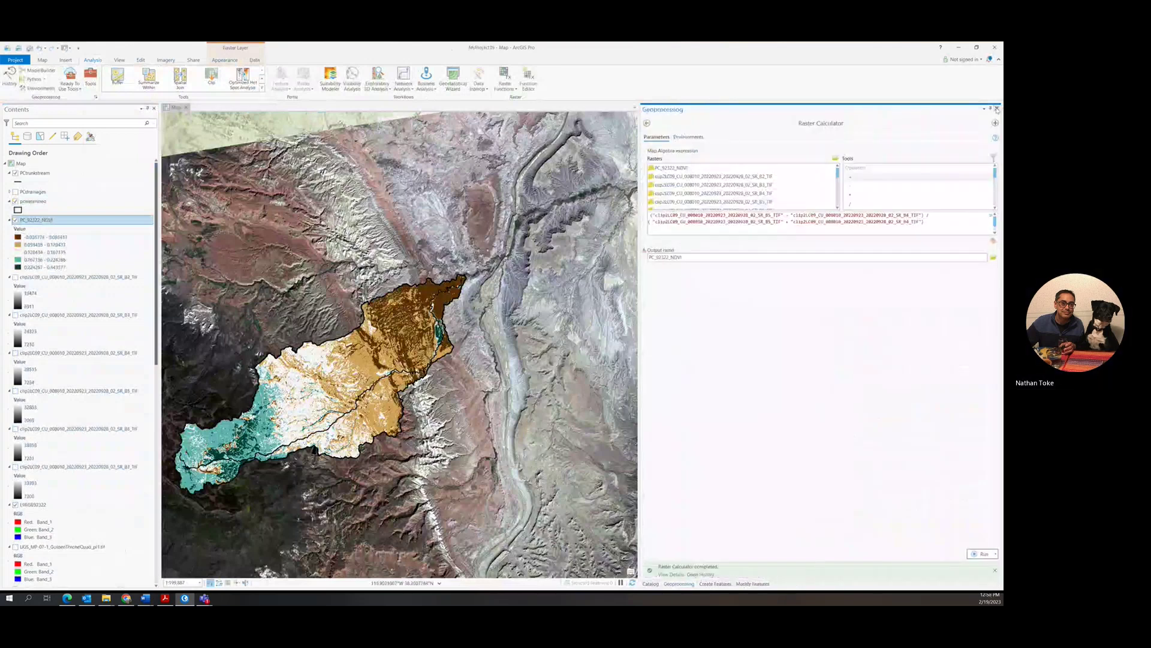
{"action": "left_click", "coordinate": [996, 109]}
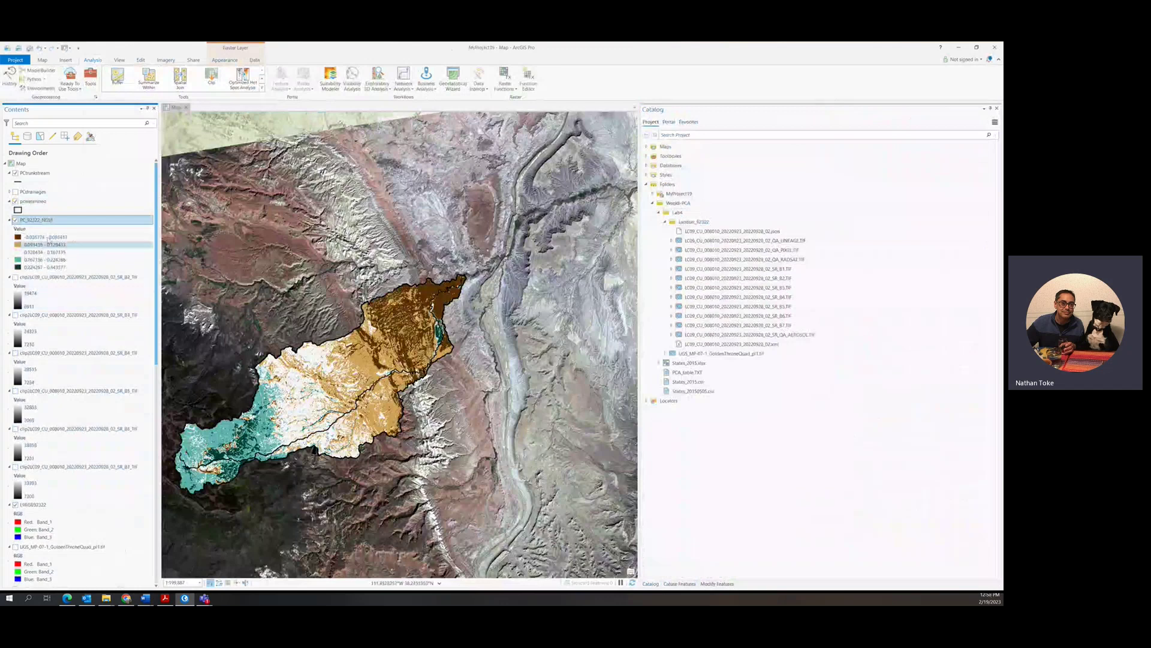
{"action": "right_click", "coordinate": [50, 221]}
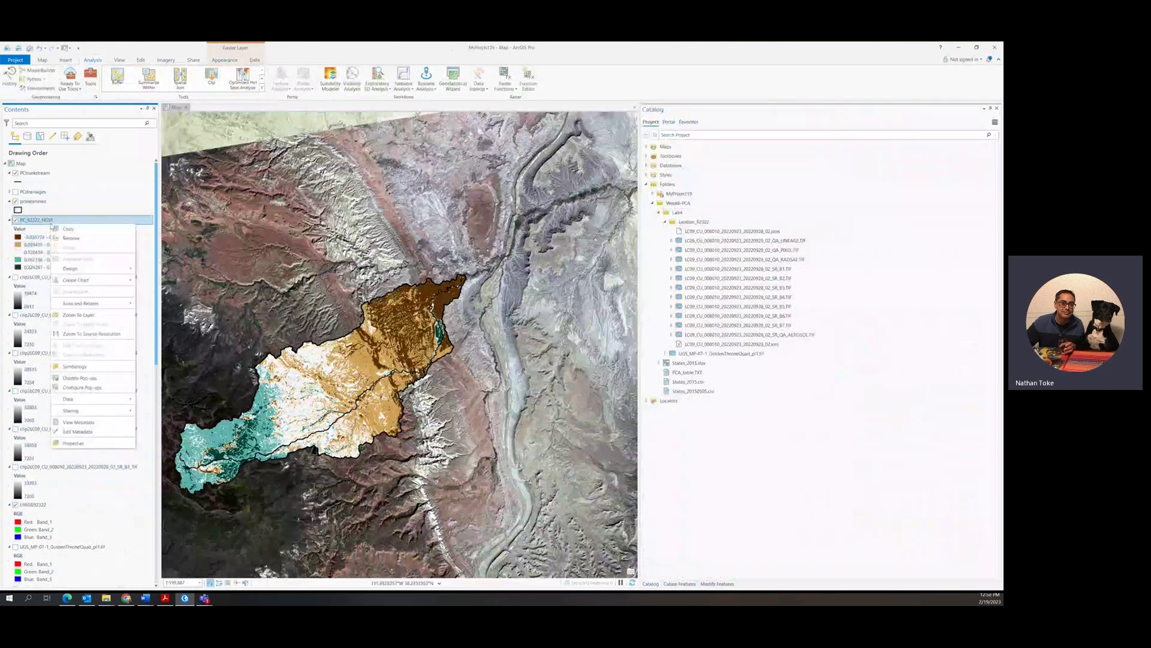
{"action": "left_click", "coordinate": [73, 444]}
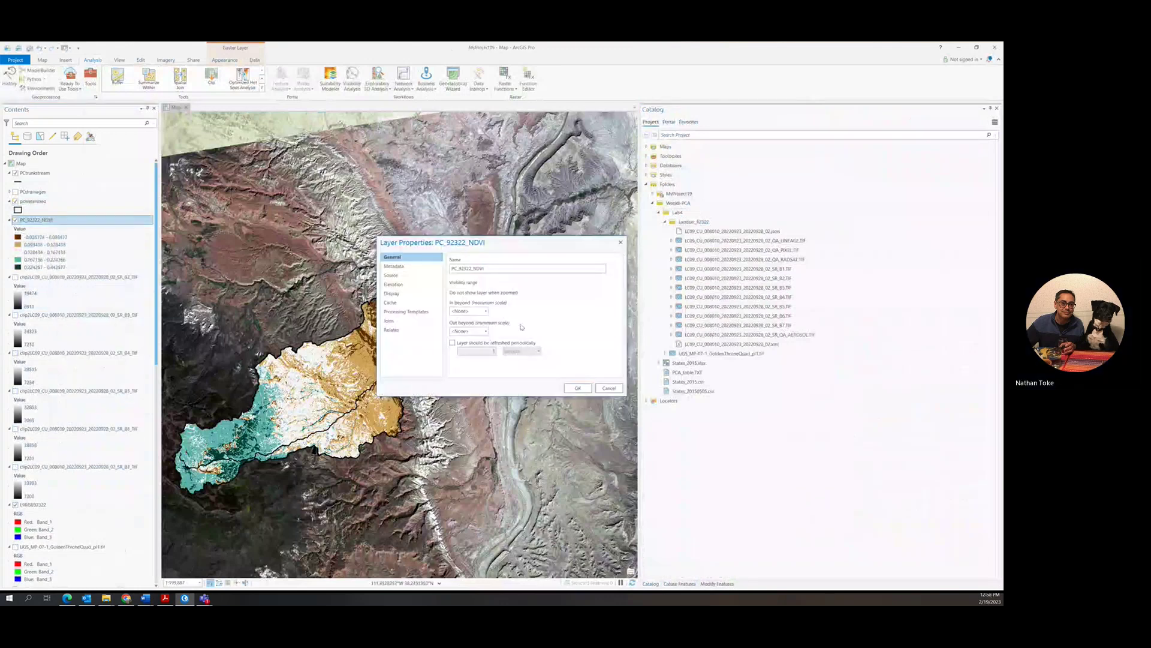
{"action": "left_click", "coordinate": [609, 388]}
{"action": "right_click", "coordinate": [33, 221]}
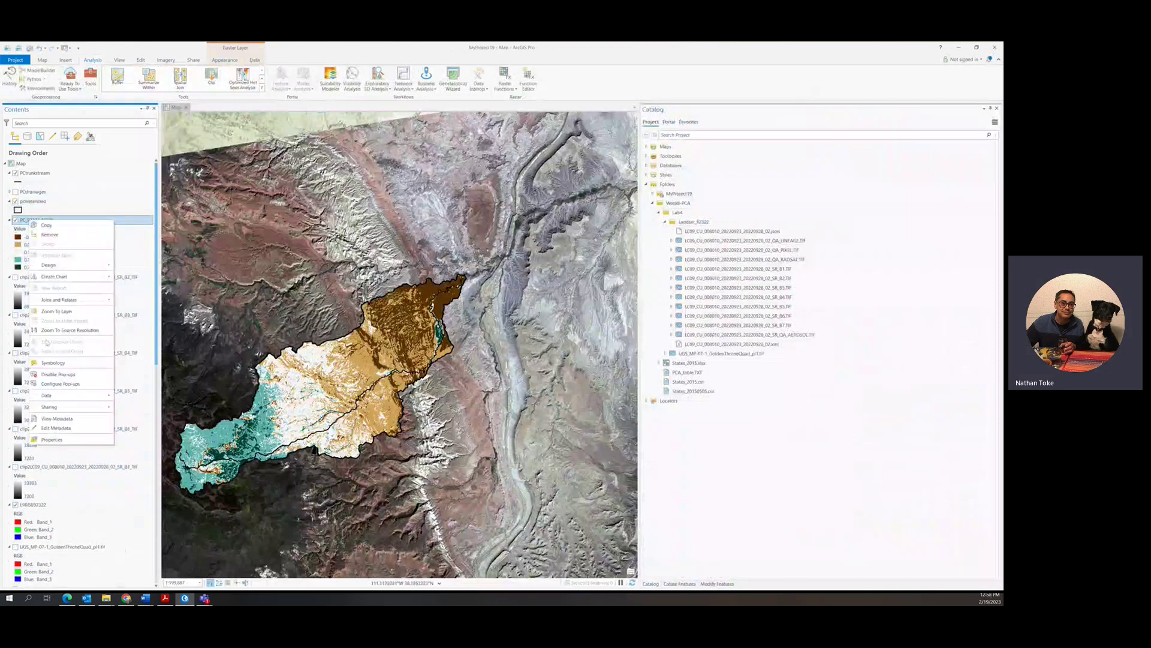
{"action": "left_click", "coordinate": [53, 363]}
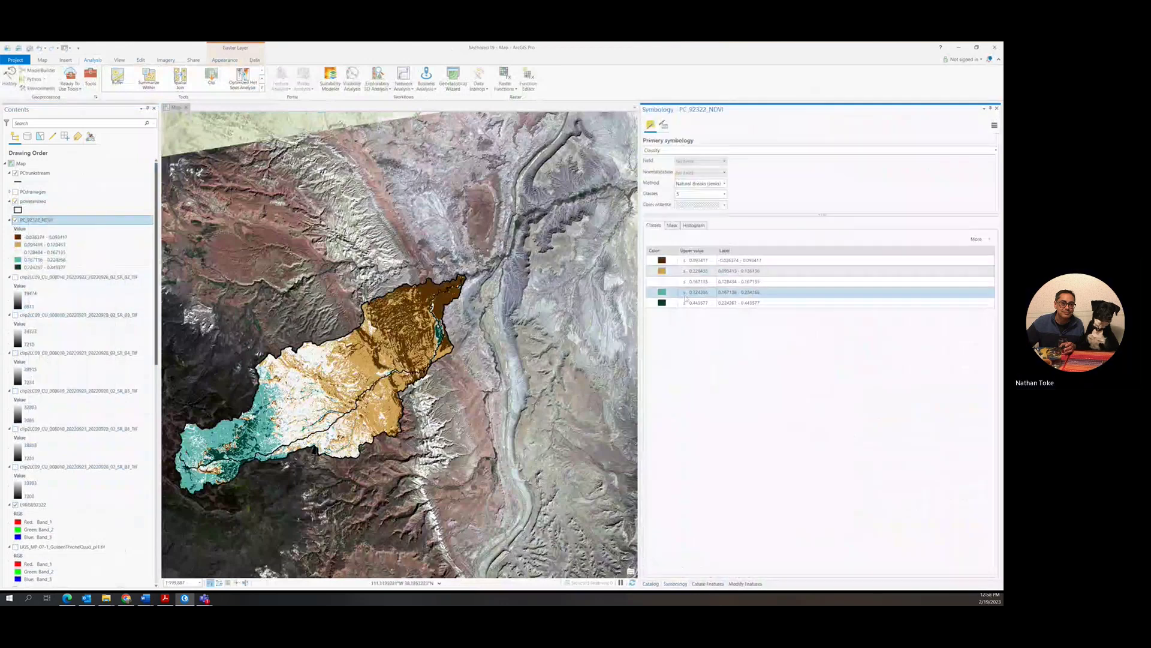
{"action": "left_click", "coordinate": [687, 226]}
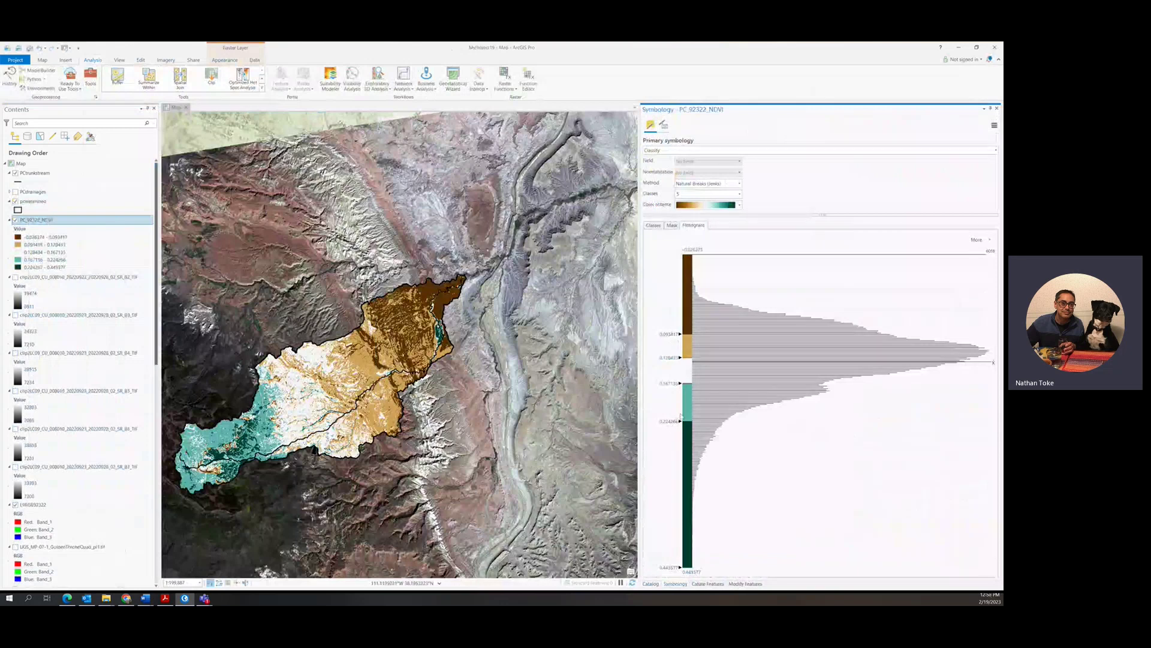
Drag the five NDVI class-break markers on the histogram to new values
{"action": "mouse_move", "coordinate": [678, 424]}
{"action": "left_mouse_down"}
{"action": "mouse_move", "coordinate": [678, 488]}
{"action": "mouse_move", "coordinate": [679, 477]}
{"action": "left_mouse_up"}
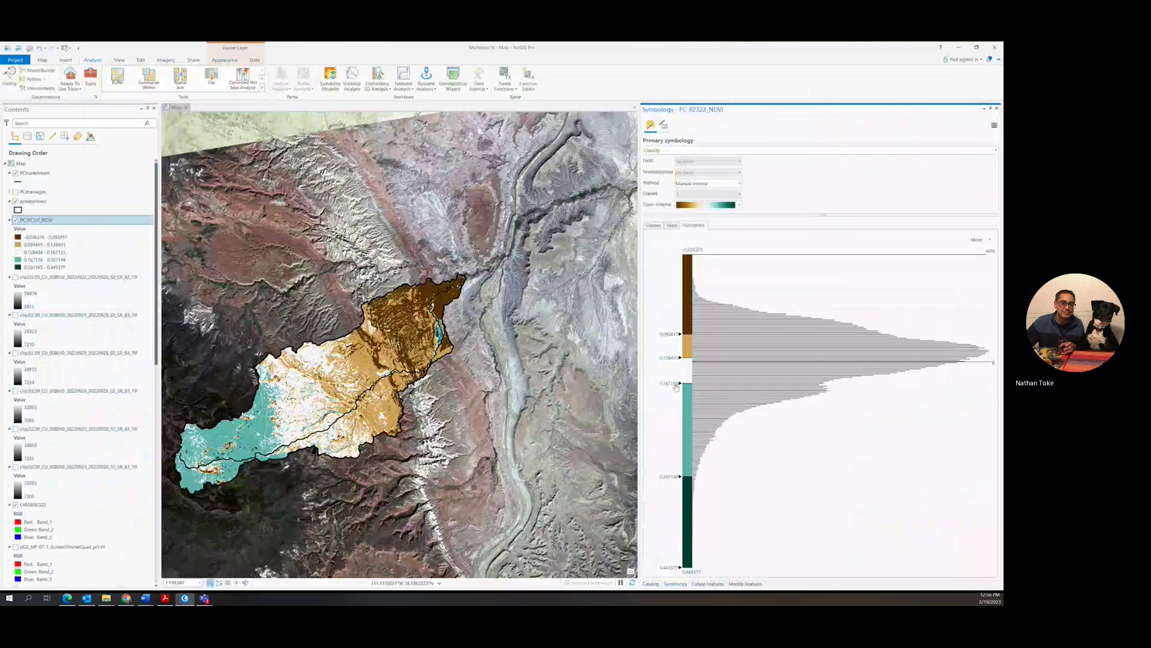
{"action": "left_click_drag", "start_coordinate": [679, 383], "coordinate": [673, 411]}
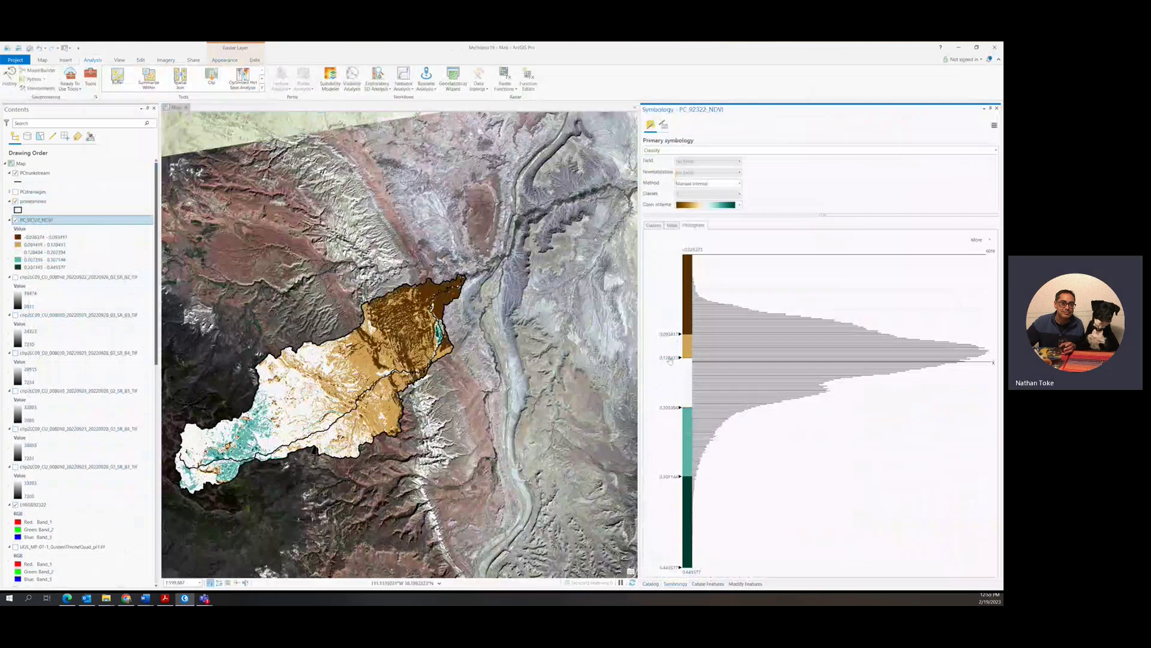
{"action": "left_click_drag", "start_coordinate": [670, 360], "coordinate": [671, 342]}
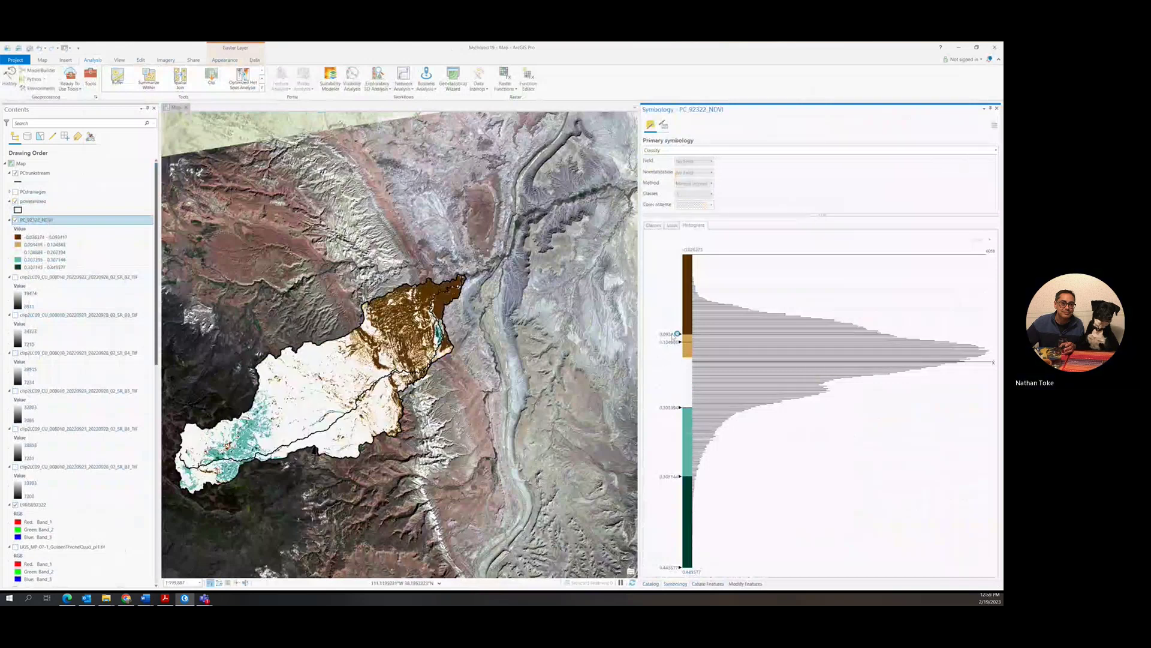
{"action": "left_click_drag", "start_coordinate": [673, 336], "coordinate": [671, 293]}
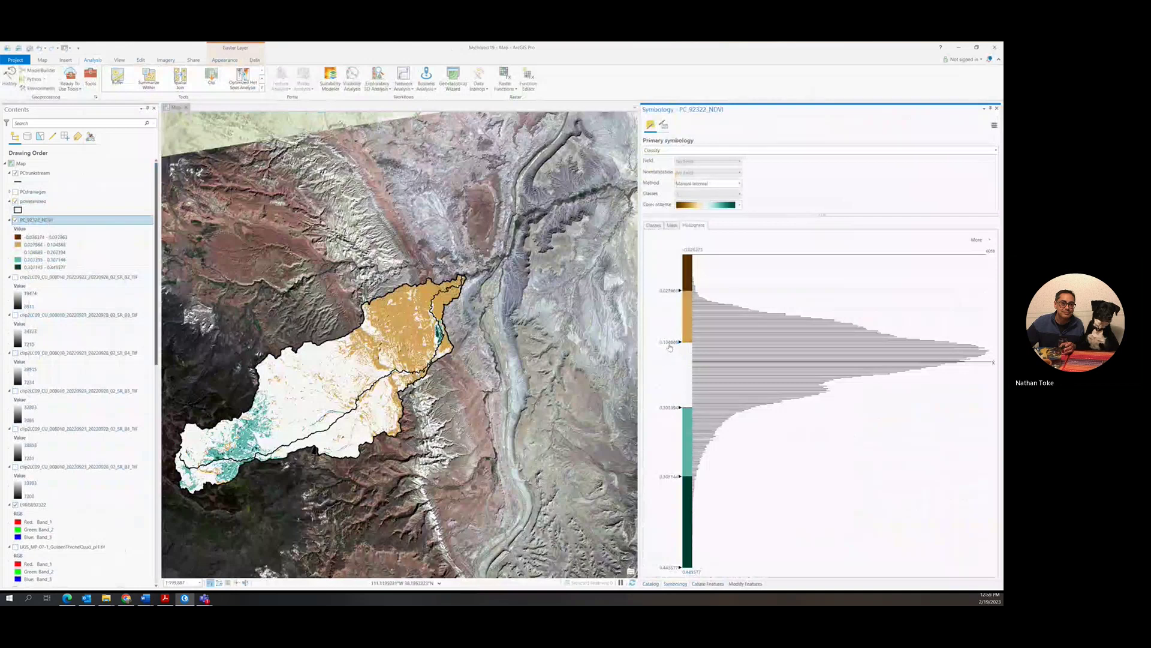
{"action": "mouse_move", "coordinate": [669, 346]}
{"action": "left_mouse_down"}
{"action": "mouse_move", "coordinate": [672, 379]}
{"action": "mouse_move", "coordinate": [675, 344]}
{"action": "left_mouse_up"}
Edit the histogram class-break values to 0.01, 0 and 0.1
{"action": "right_click", "coordinate": [672, 346]}
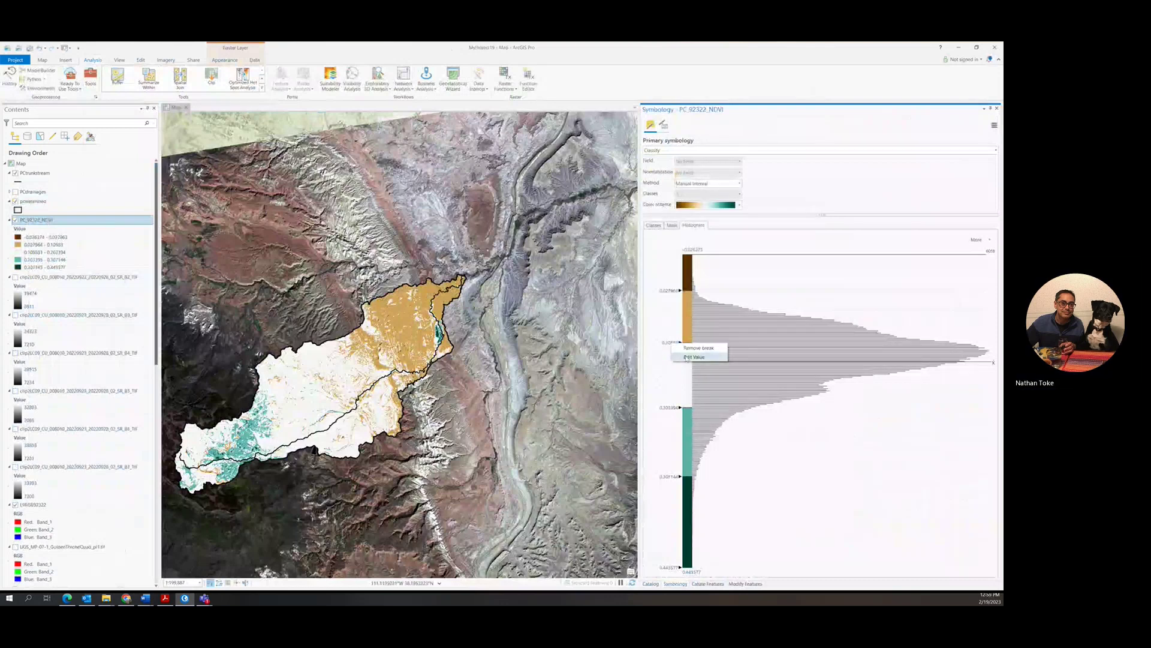
{"action": "left_click", "coordinate": [682, 356]}
{"action": "key", "text": "Return"}
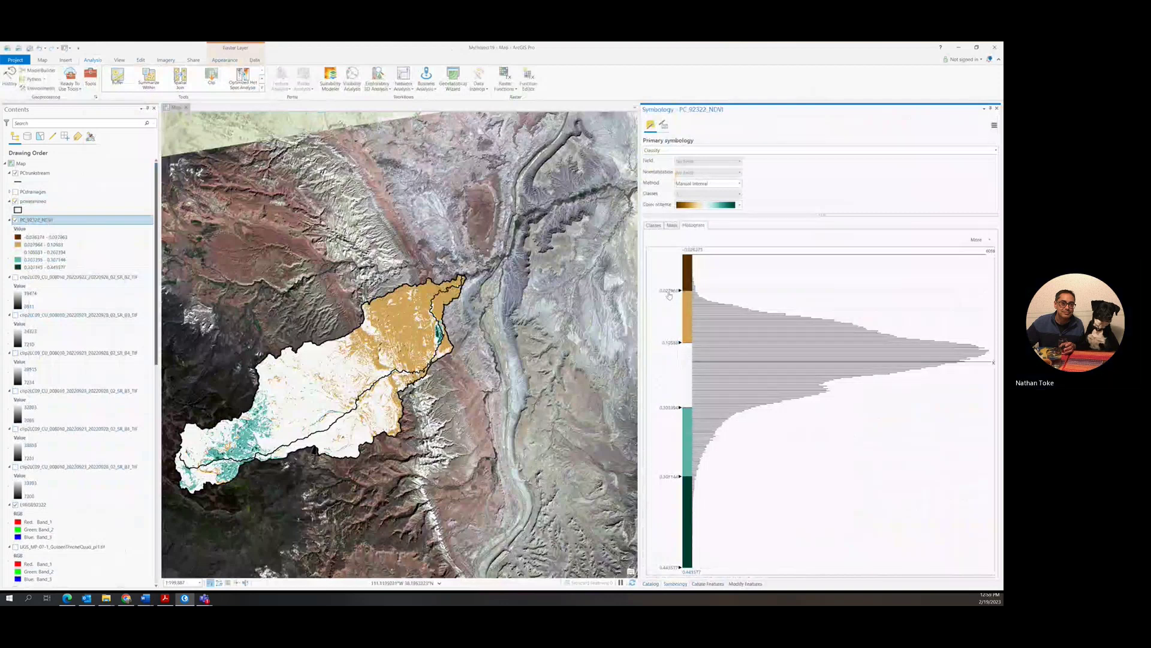
{"action": "double_click", "coordinate": [669, 292]}
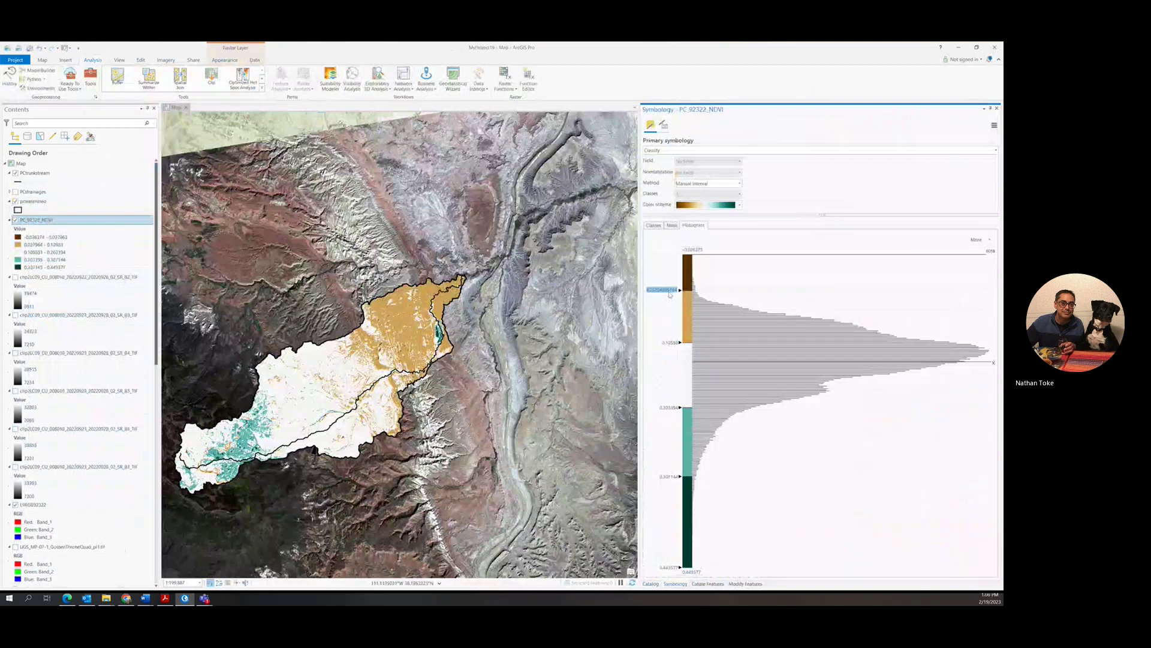
{"action": "key", "text": "BackSpace"}
{"action": "type", "text": "0.01"}
{"action": "key", "text": "Return"}
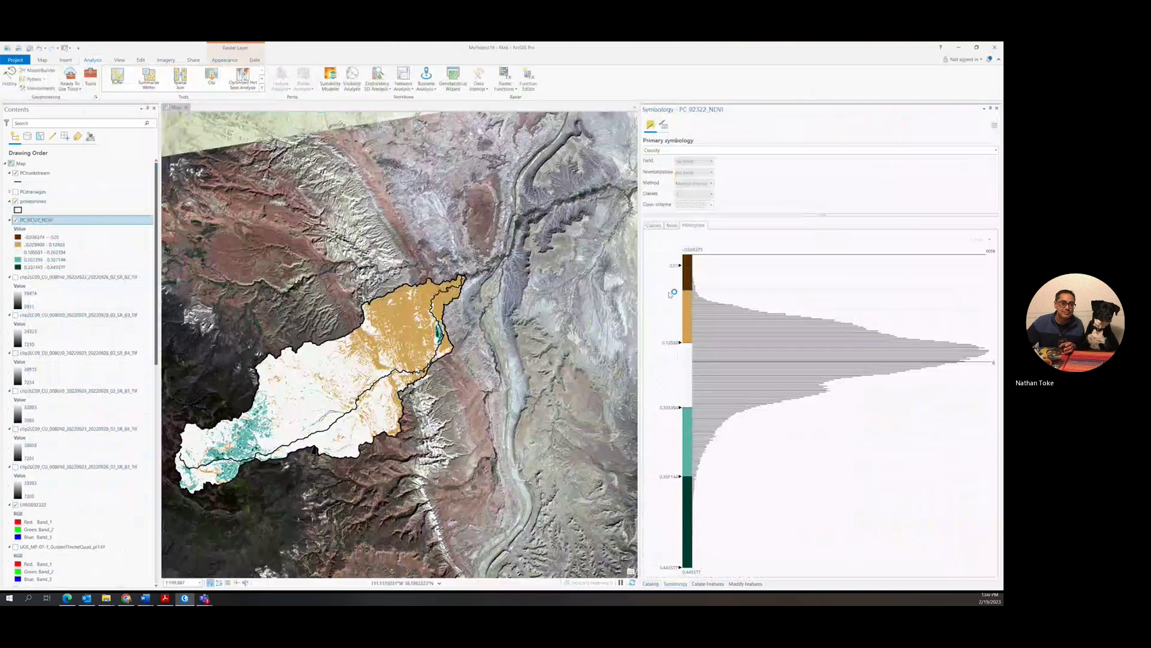
{"action": "double_click", "coordinate": [673, 343]}
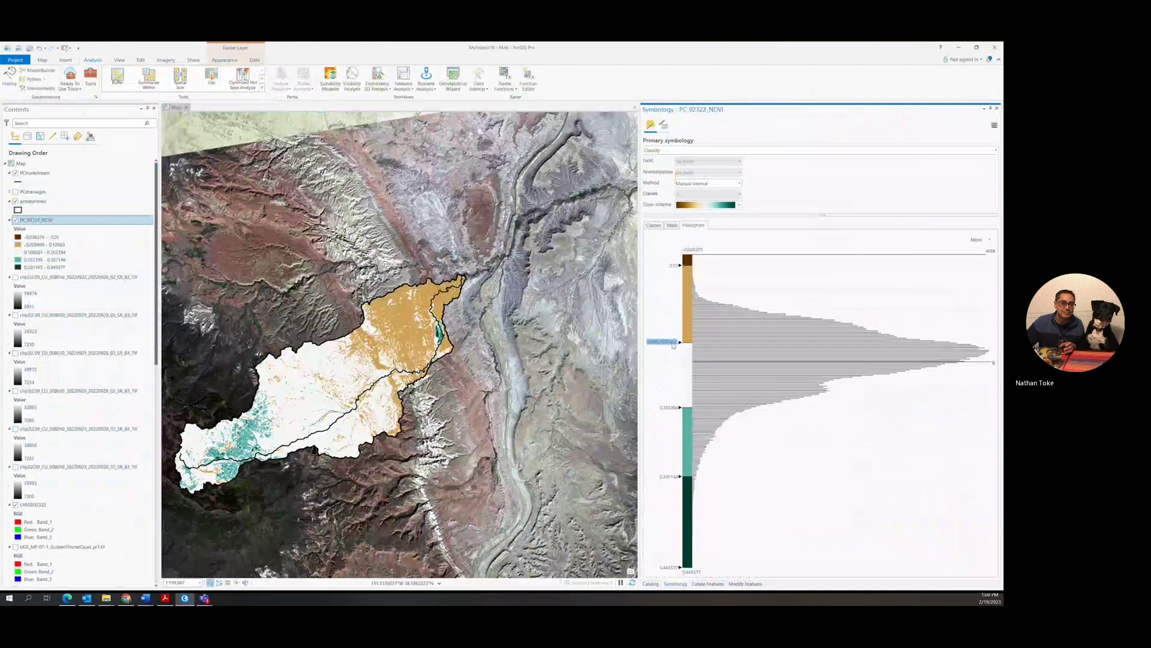
{"action": "type", "text": "0"}
{"action": "key", "text": "Return"}
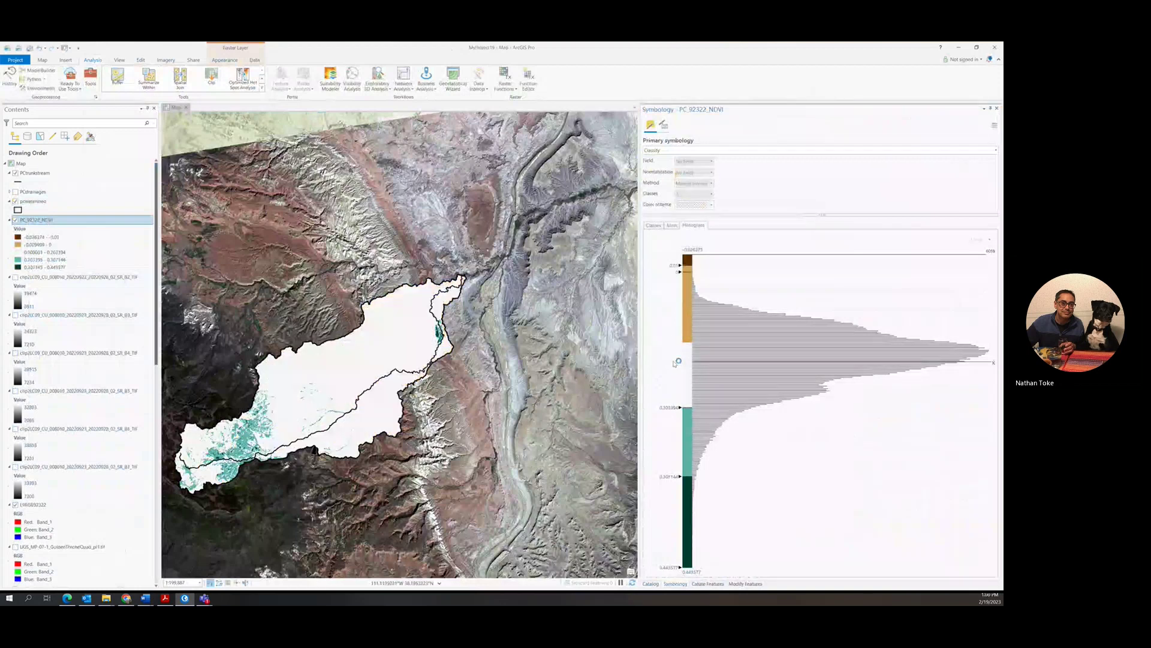
{"action": "double_click", "coordinate": [669, 409]}
{"action": "type", "text": "0.1"}
{"action": "key", "text": "Return"}
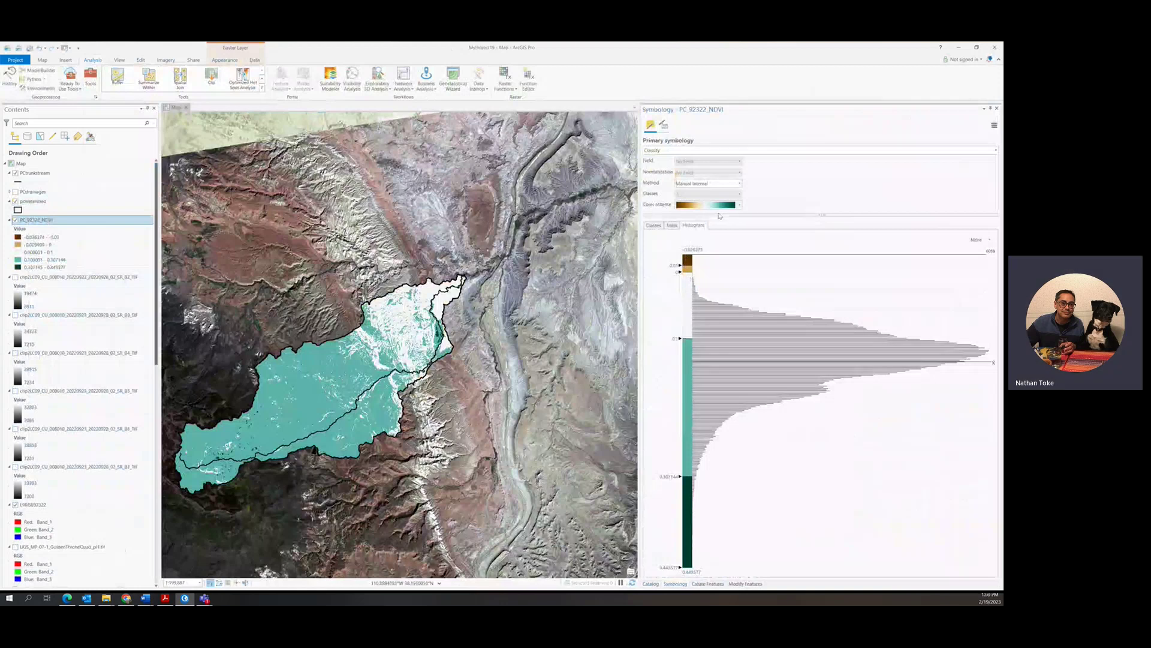
Render PC_92322_NDVI as an inverted green-yellow-red Minimum Maximum stretch
{"action": "left_click", "coordinate": [676, 152]}
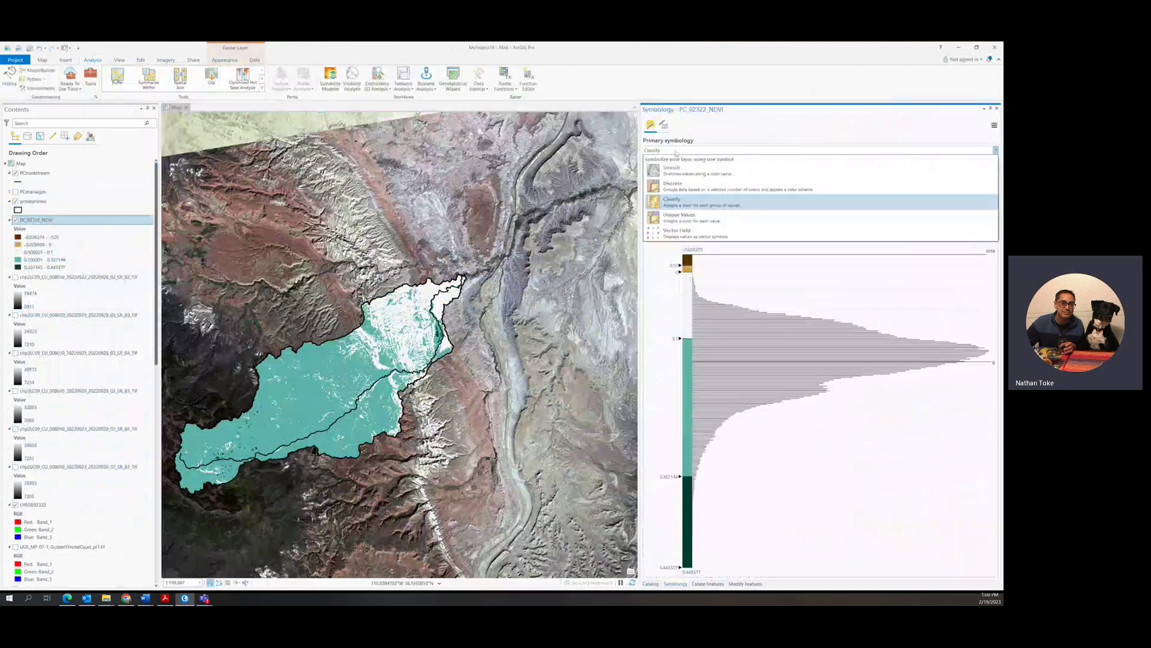
{"action": "left_click", "coordinate": [676, 151]}
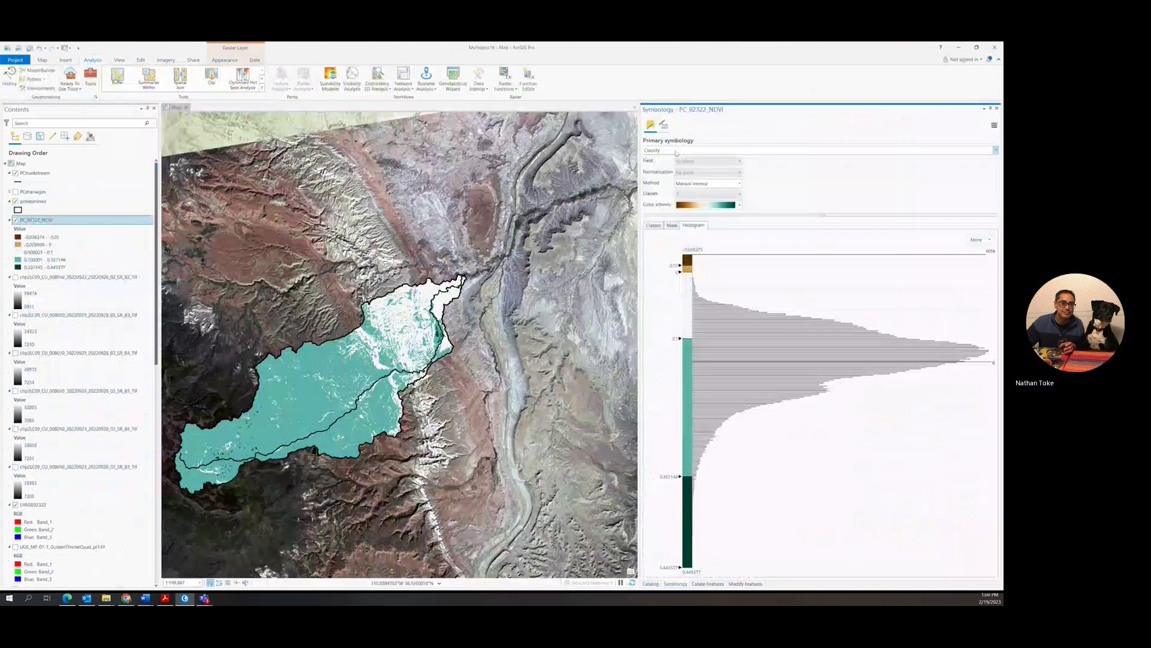
{"action": "left_click", "coordinate": [676, 151]}
{"action": "left_click", "coordinate": [678, 172]}
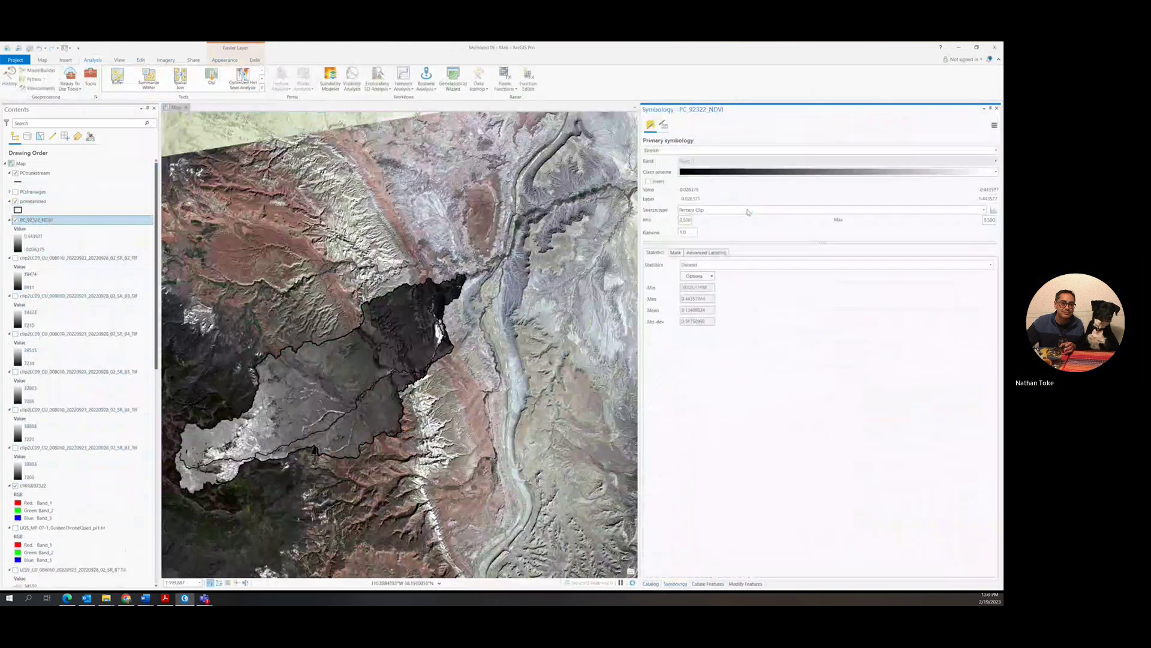
{"action": "left_click", "coordinate": [747, 211]}
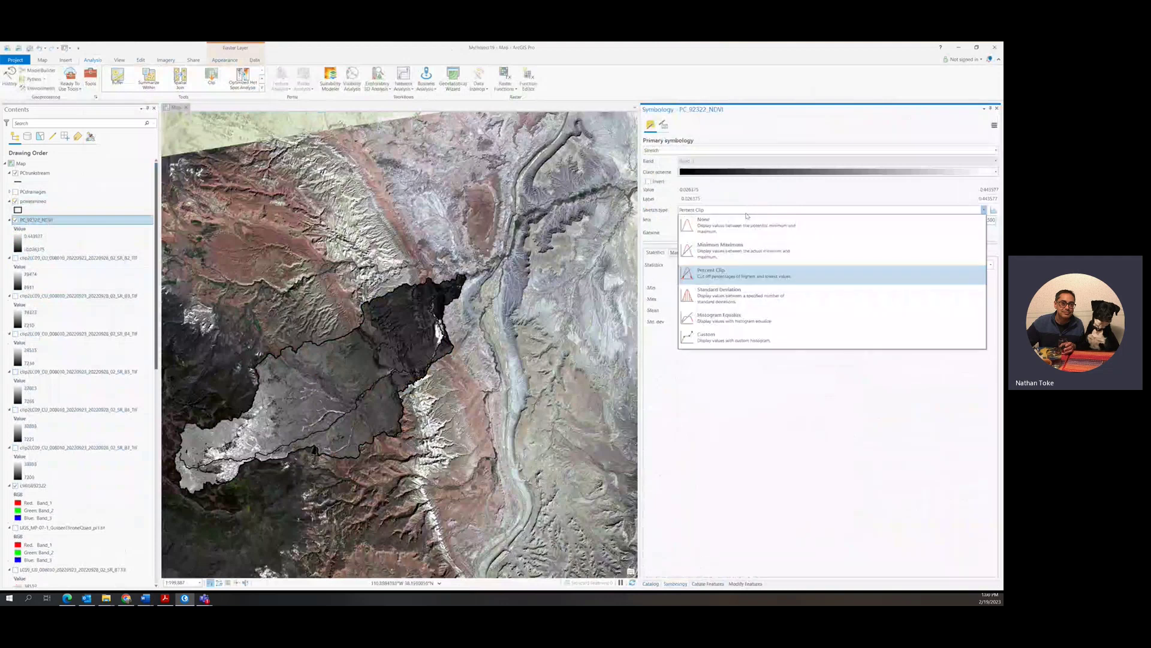
{"action": "left_click", "coordinate": [744, 255]}
{"action": "left_click", "coordinate": [744, 172]}
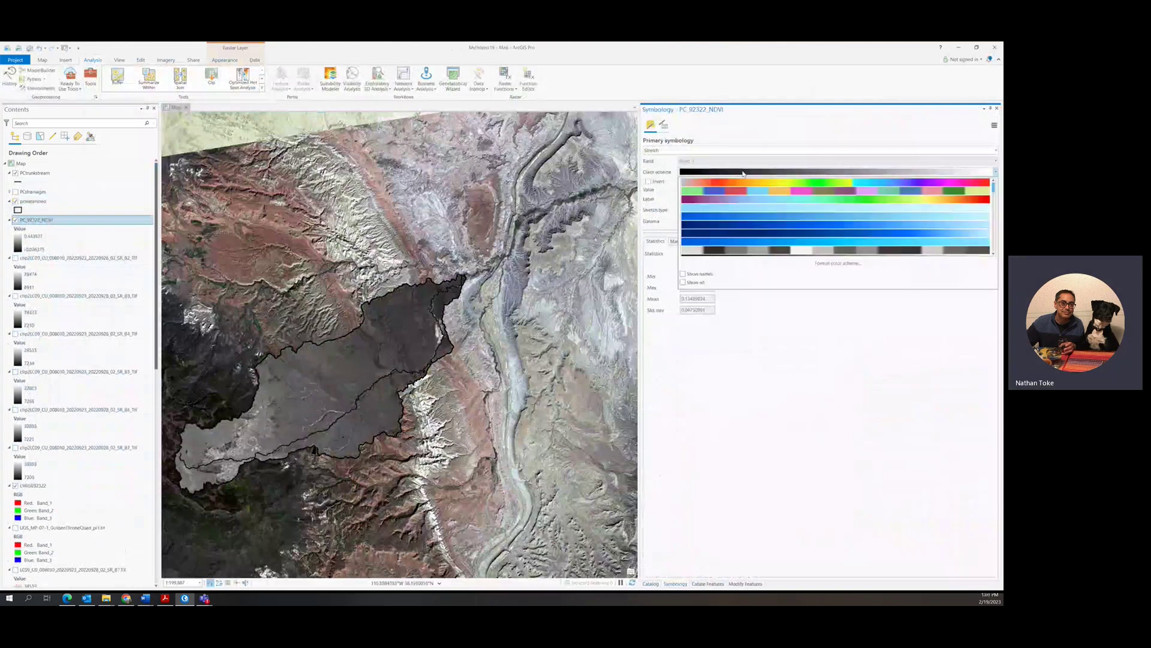
{"action": "scroll", "coordinate": [748, 208], "scroll_direction": "down", "scroll_amount": 1}
{"action": "scroll", "coordinate": [749, 208], "scroll_direction": "down", "scroll_amount": 2}
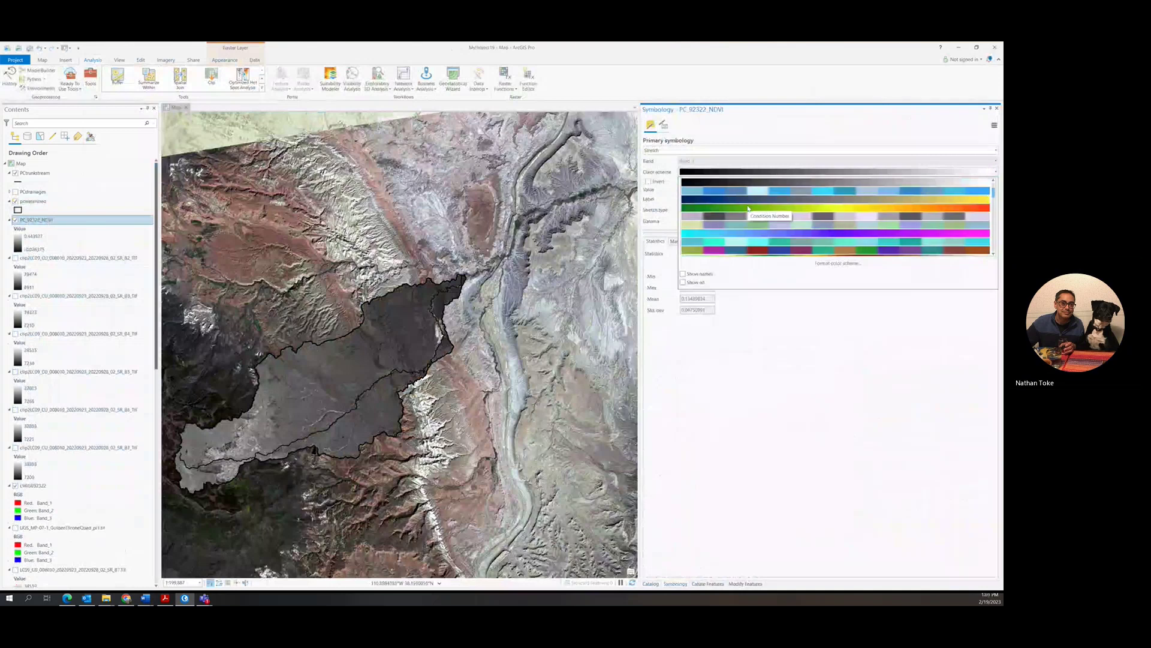
{"action": "left_click", "coordinate": [749, 208]}
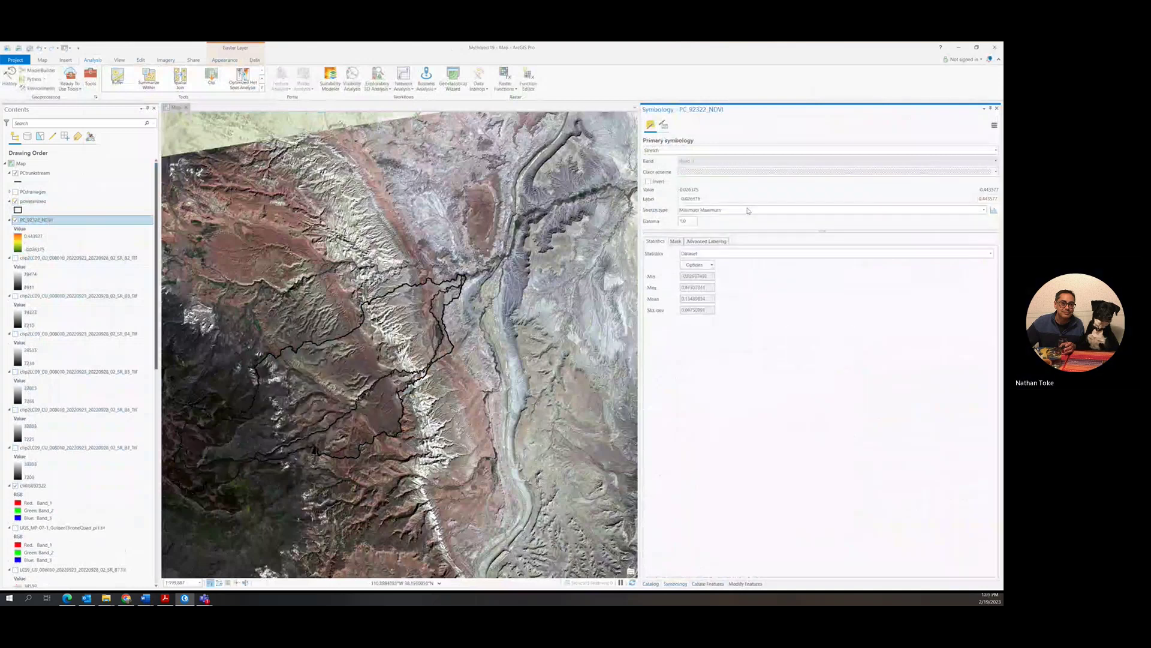
{"action": "left_click", "coordinate": [648, 181]}
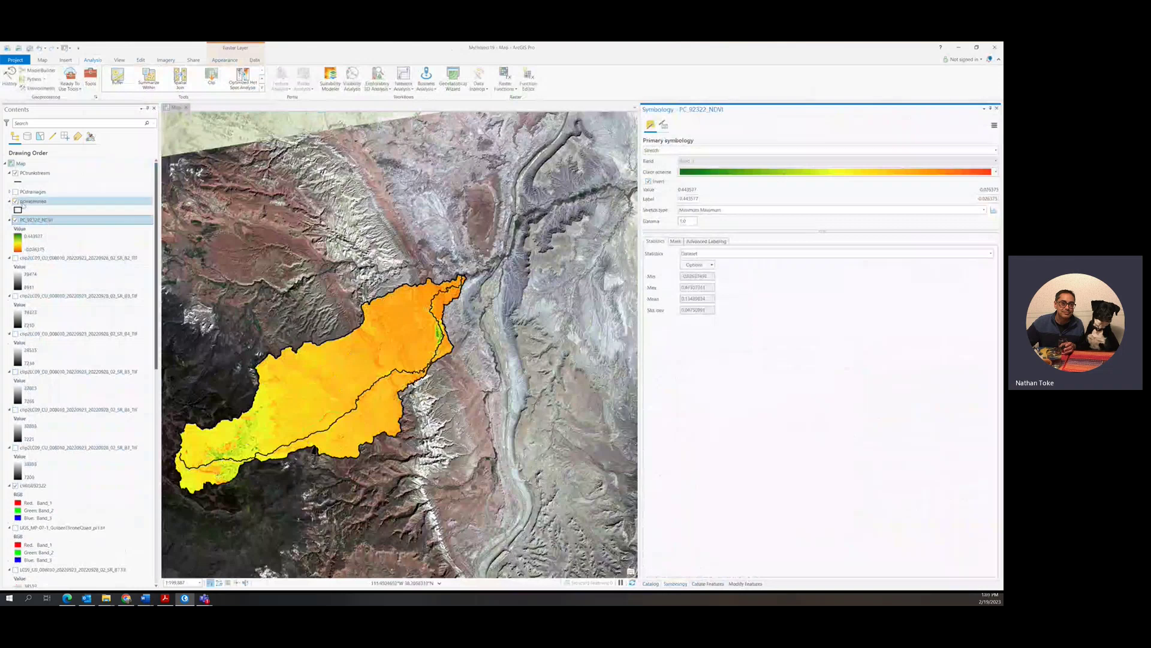
Toggle the watershed layer off and back on, then hide the NDVI layer
{"action": "left_click", "coordinate": [15, 202]}
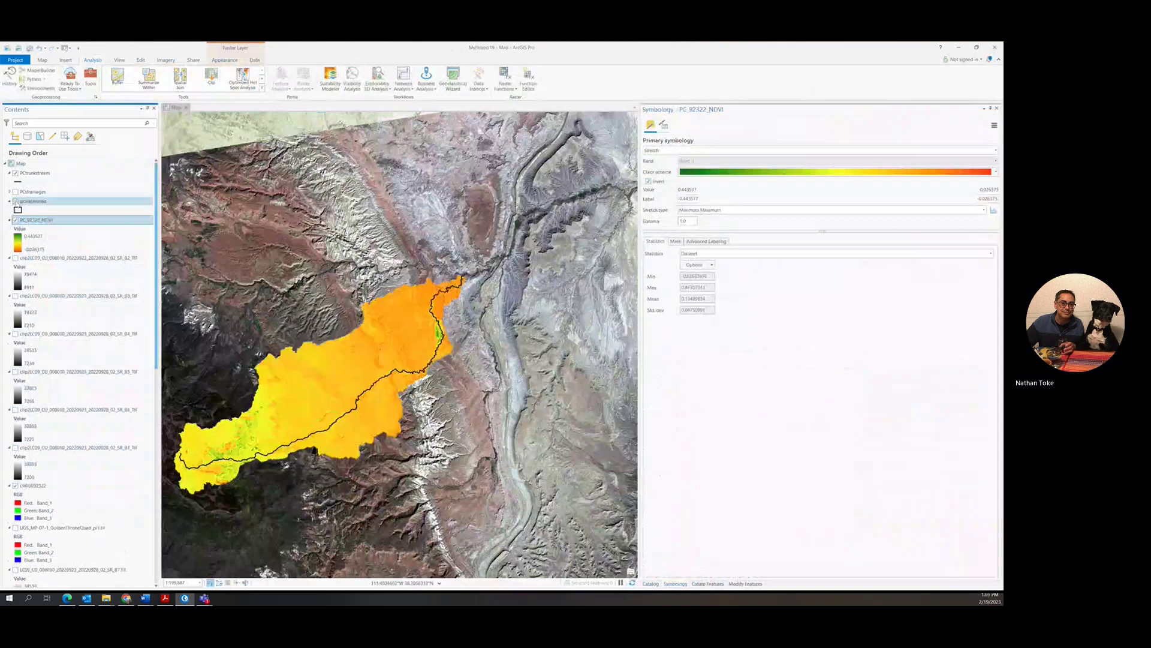
{"action": "left_click", "coordinate": [15, 202]}
{"action": "left_click", "coordinate": [15, 220]}
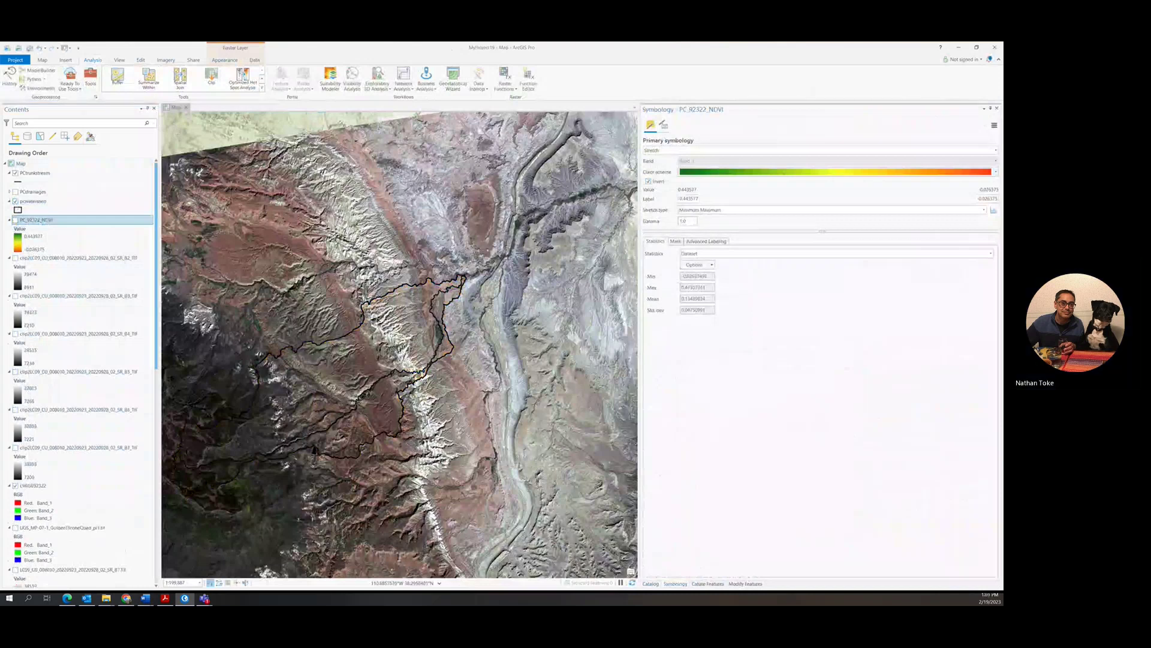
Switch to the Word lab document and scroll to Table 2 of Landsat band ratios
{"action": "key", "text": "alt+Tab"}
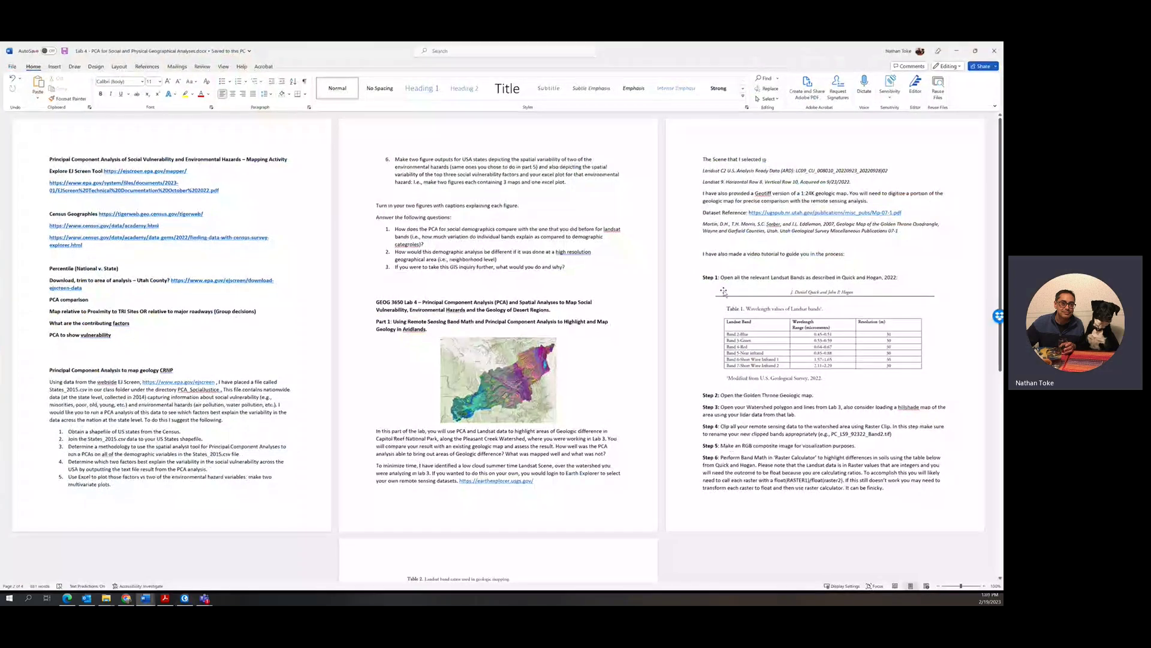
{"action": "scroll", "coordinate": [715, 324], "scroll_direction": "up", "scroll_amount": 4}
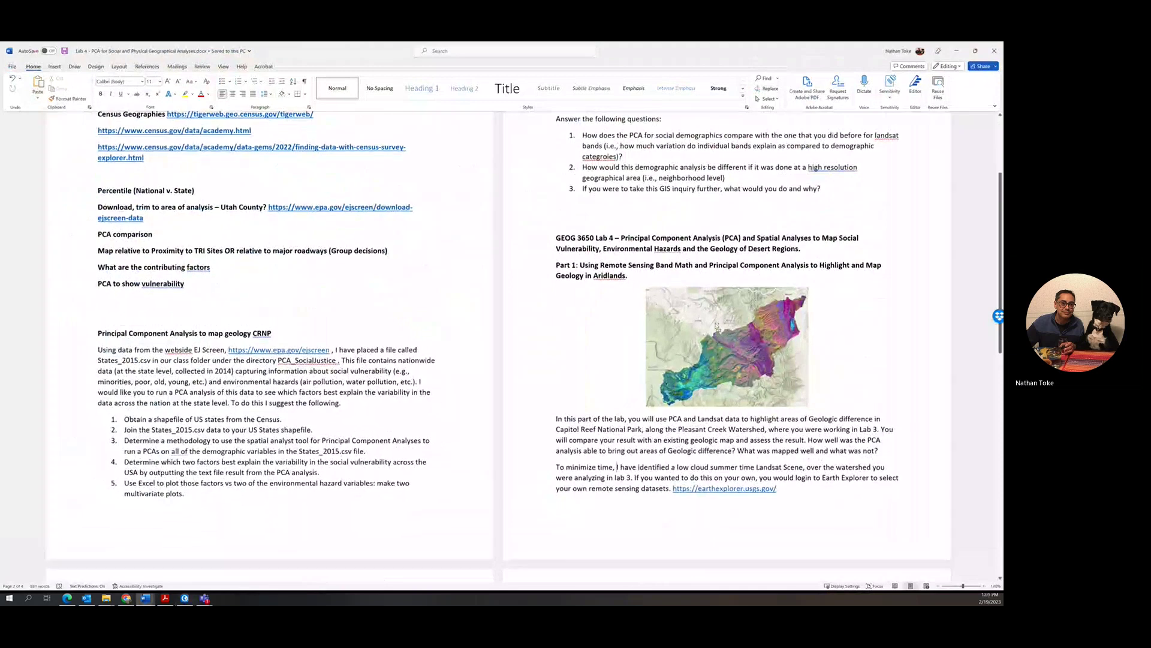
{"action": "scroll", "coordinate": [717, 324], "scroll_direction": "up", "scroll_amount": 2}
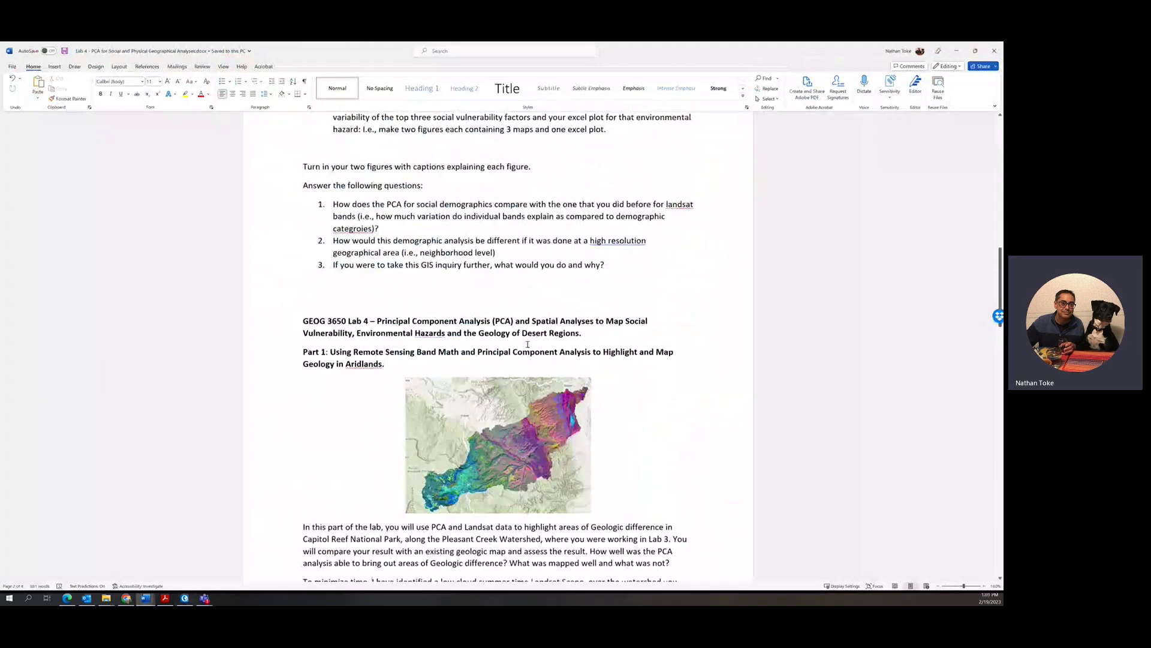
{"action": "scroll", "coordinate": [527, 375], "scroll_direction": "down", "scroll_amount": 15}
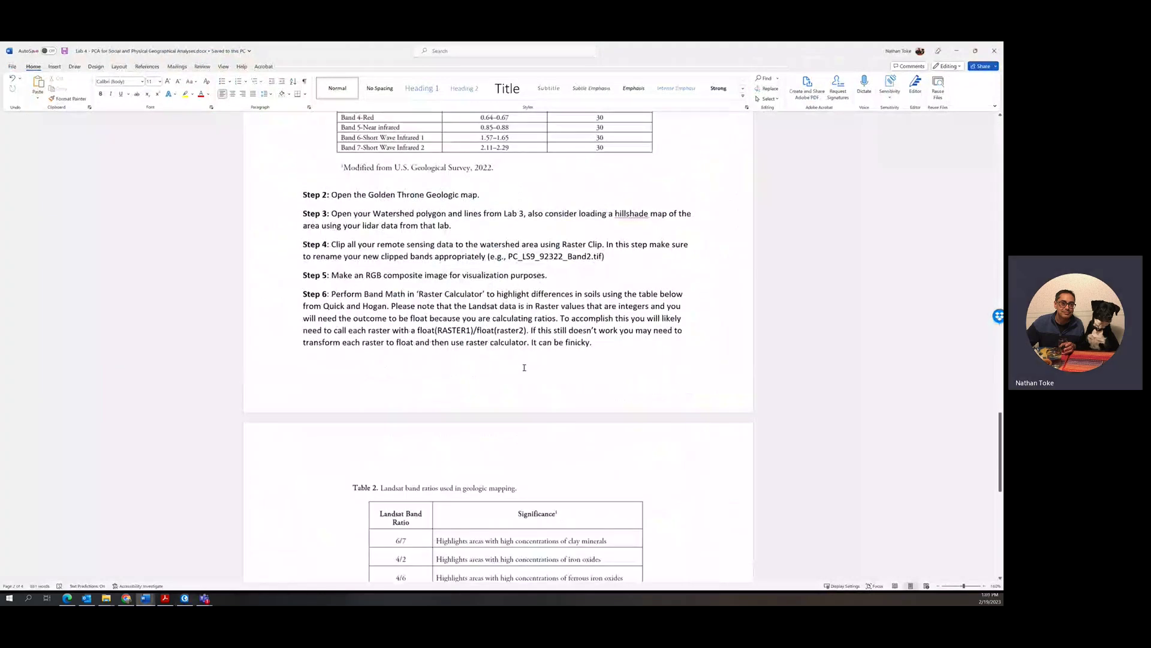
{"action": "scroll", "coordinate": [524, 367], "scroll_direction": "down", "scroll_amount": 10}
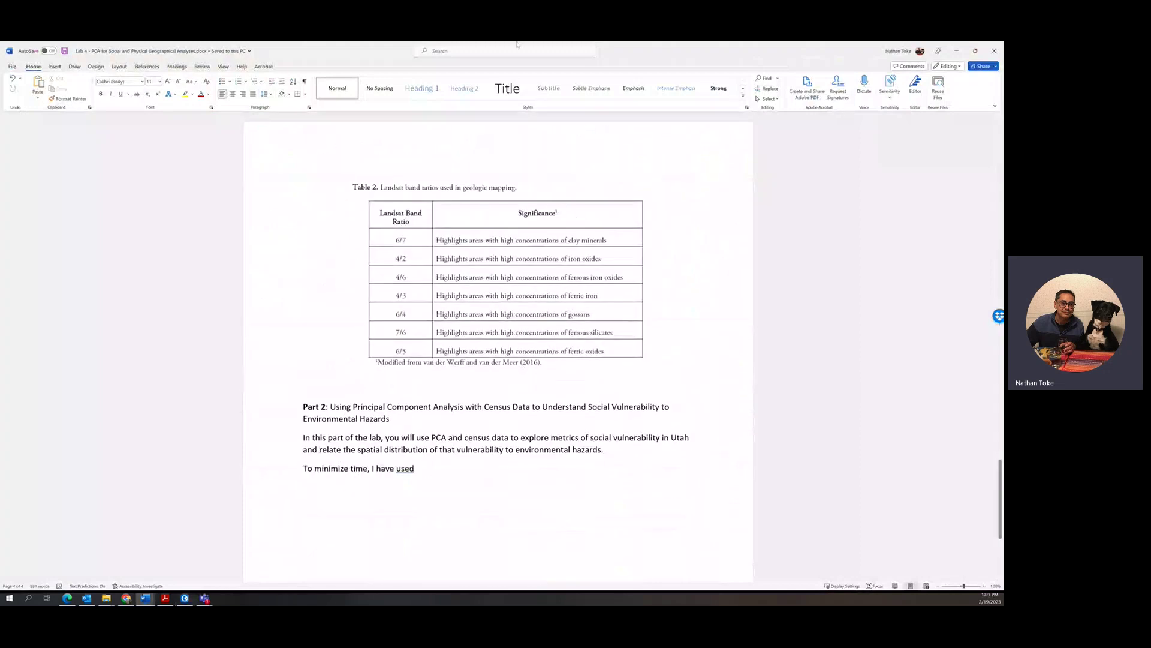
Tile Word on the left and ArcGIS Pro on the right, adjusting the divider between them
{"action": "key", "text": "super+Left"}
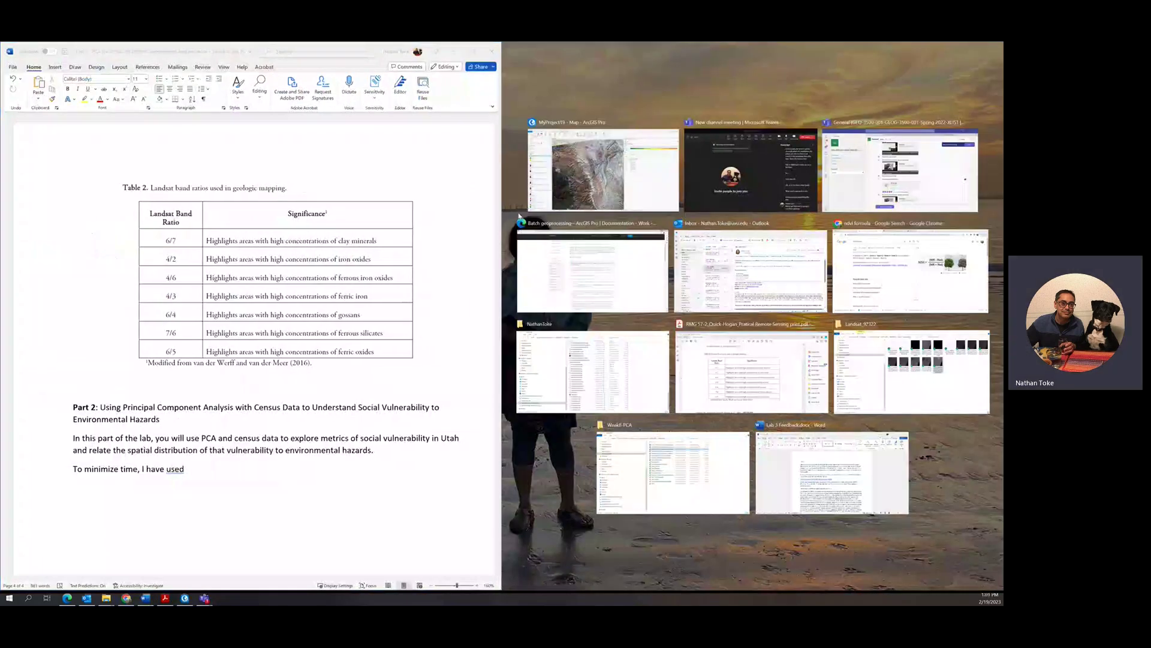
{"action": "left_click", "coordinate": [599, 169]}
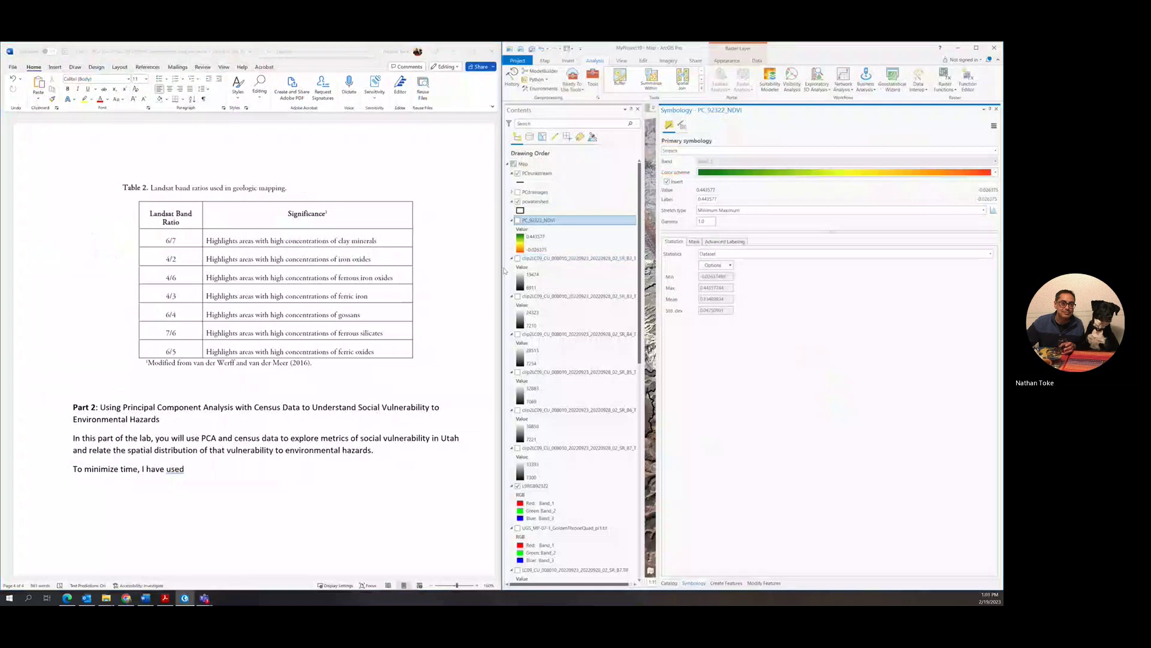
{"action": "left_click_drag", "start_coordinate": [502, 271], "coordinate": [343, 270]}
{"action": "left_click", "coordinate": [153, 500]}
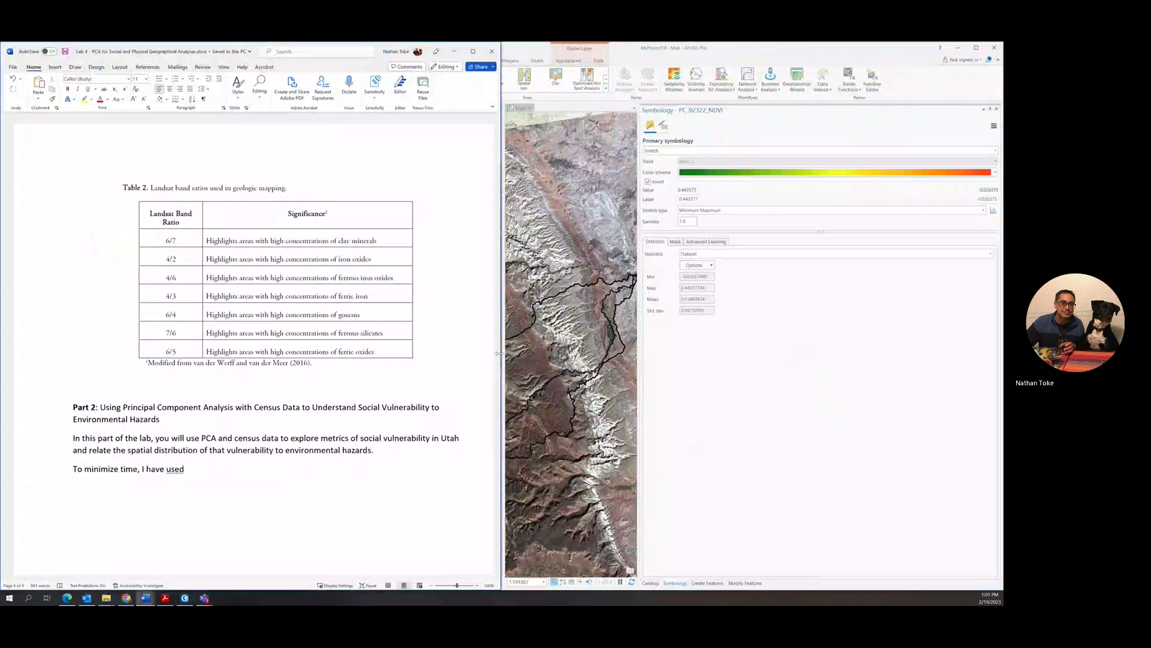
{"action": "left_click_drag", "start_coordinate": [501, 348], "coordinate": [340, 347]}
{"action": "scroll", "coordinate": [146, 299], "scroll_direction": "right", "scroll_amount": 5}
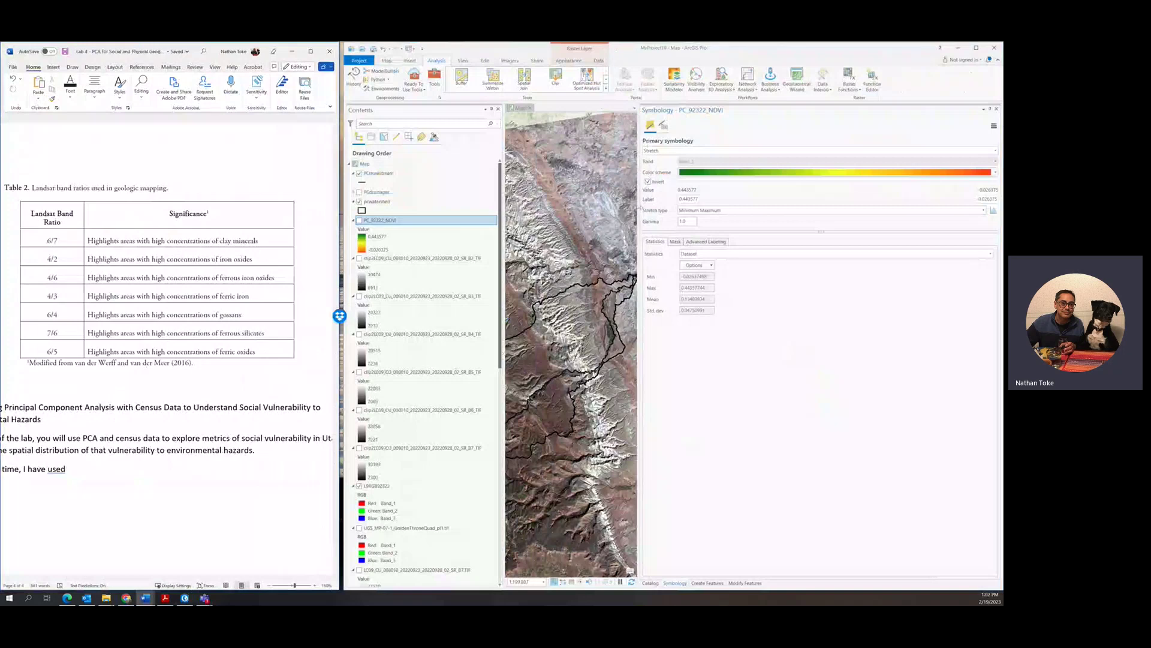
{"action": "left_click_drag", "start_coordinate": [638, 212], "coordinate": [867, 226]}
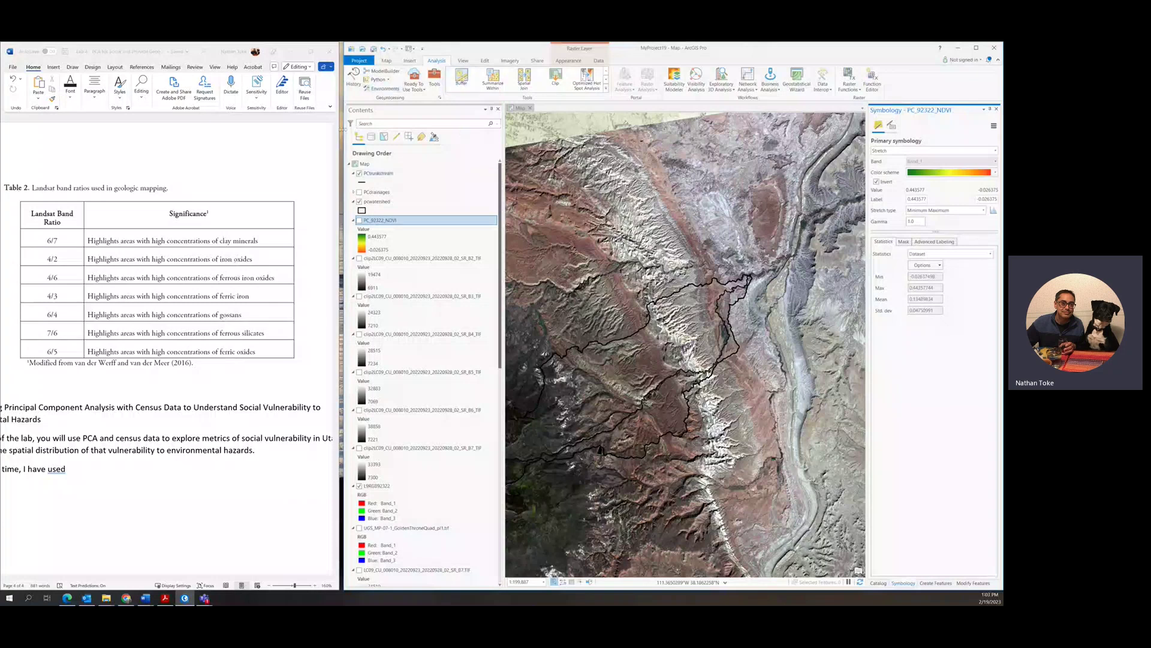
{"action": "left_click_drag", "start_coordinate": [342, 468], "coordinate": [337, 468]}
Open the Raster Calculator and build the expression B6 divided by B7
{"action": "left_click", "coordinate": [428, 78]}
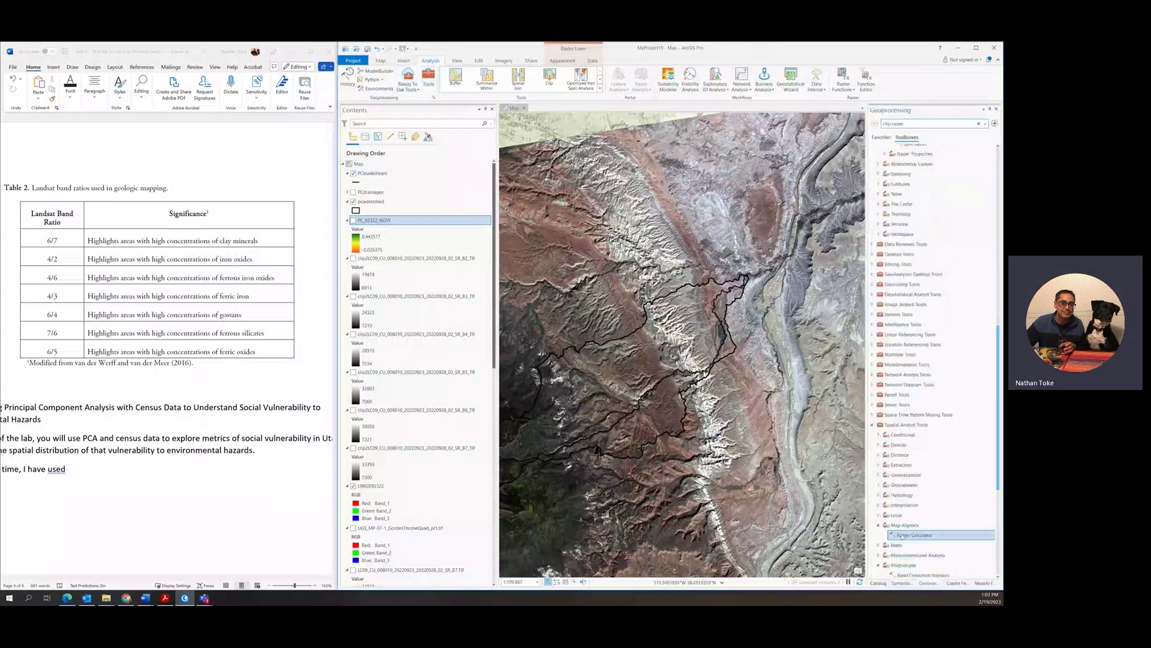
{"action": "left_click", "coordinate": [904, 535]}
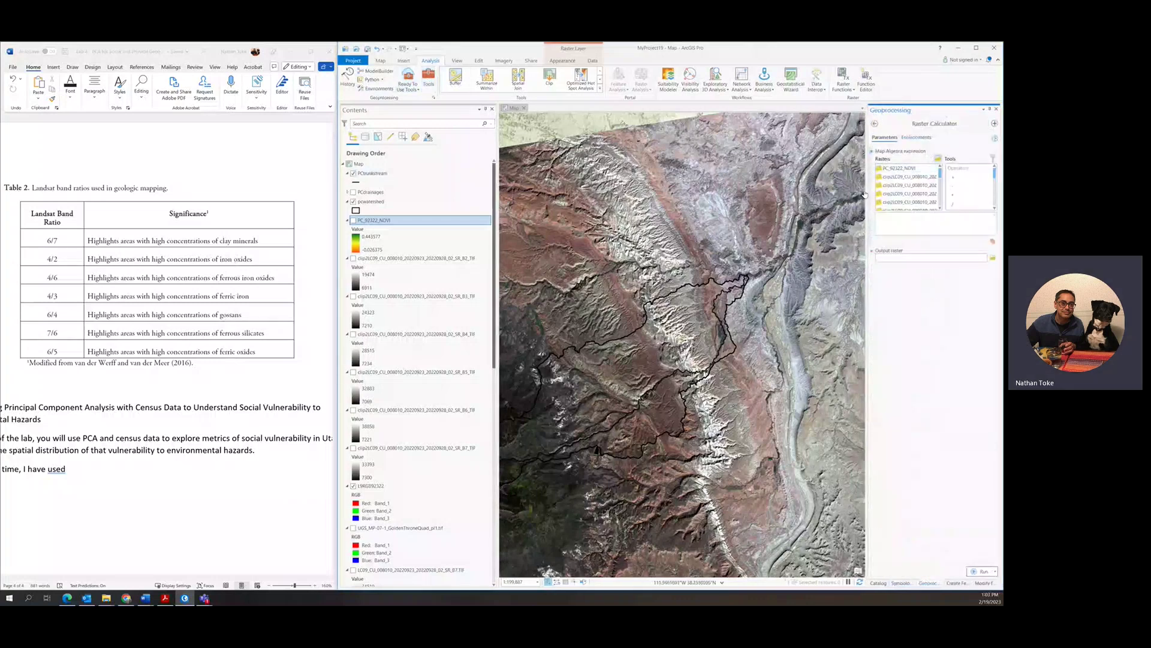
{"action": "left_click_drag", "start_coordinate": [864, 193], "coordinate": [681, 211]}
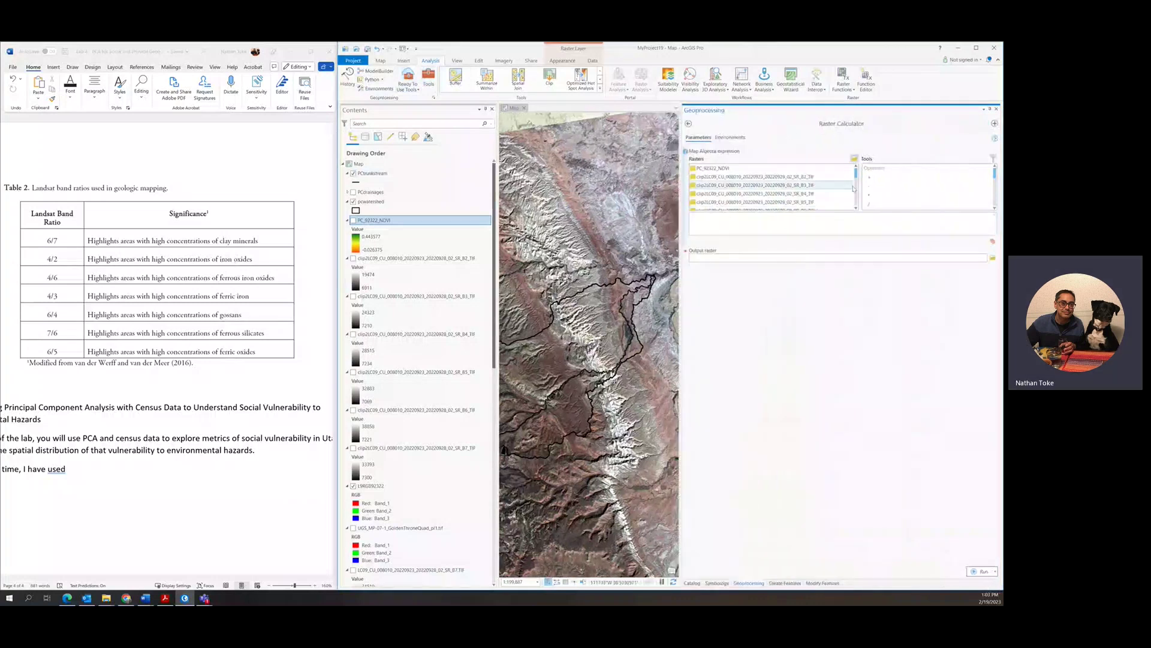
{"action": "scroll", "coordinate": [791, 203], "scroll_direction": "down", "scroll_amount": 1}
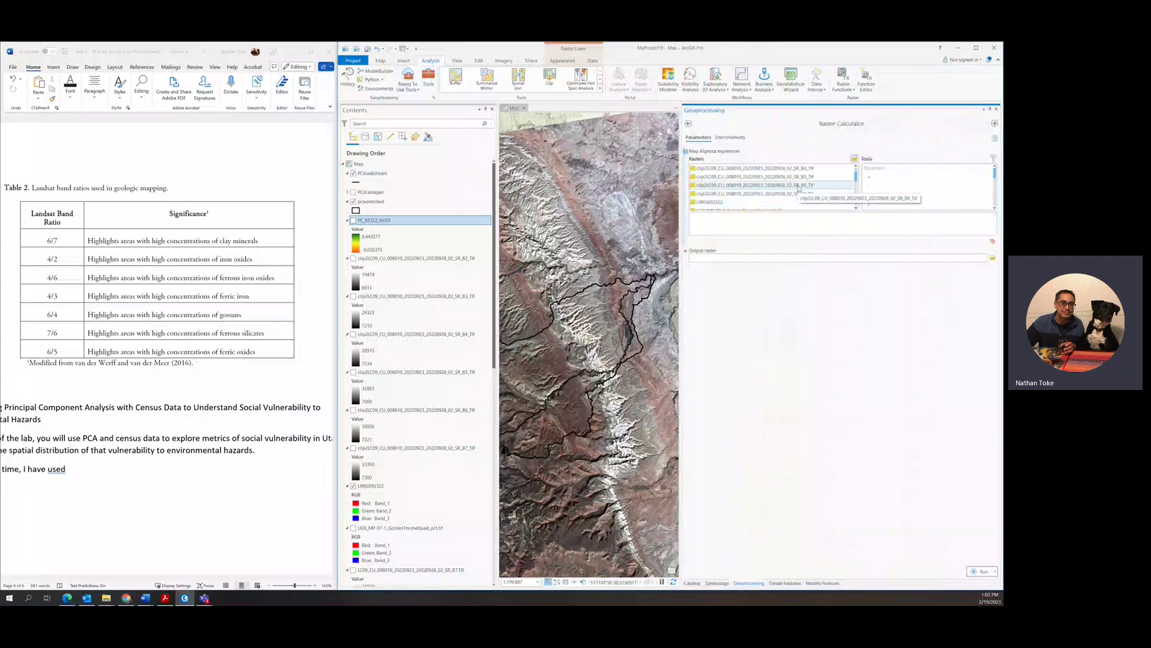
{"action": "double_click", "coordinate": [798, 186]}
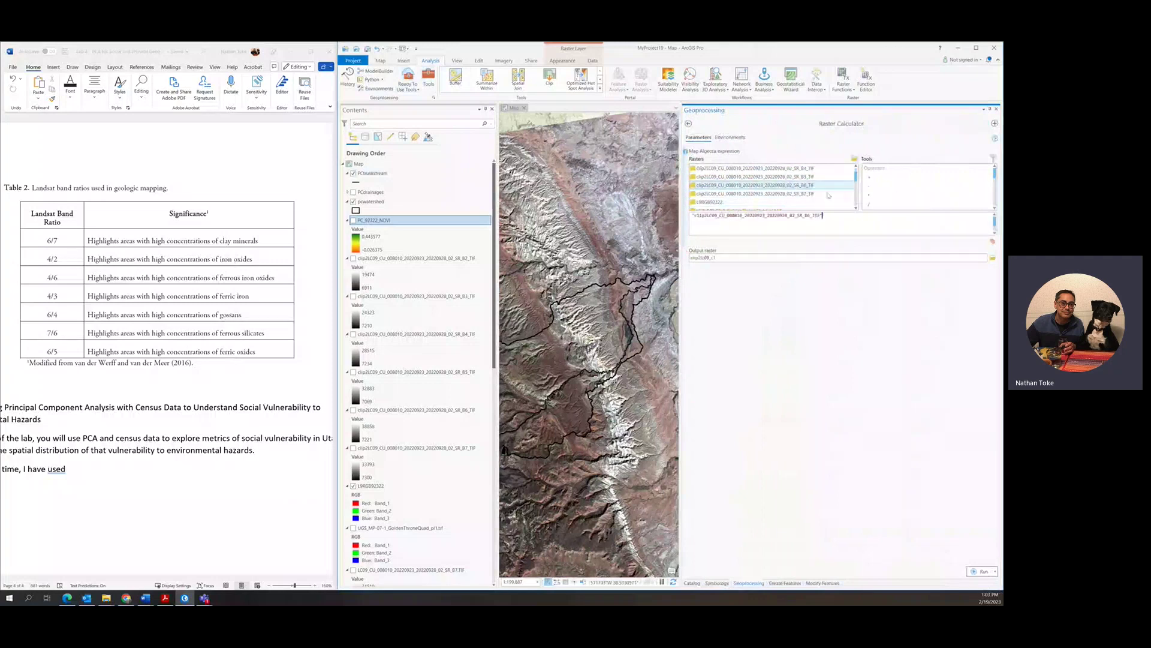
{"action": "left_click", "coordinate": [868, 207]}
{"action": "double_click", "coordinate": [756, 193]}
Change the output raster file name to Clays_6d7
{"action": "left_click_drag", "start_coordinate": [871, 258], "coordinate": [741, 259]}
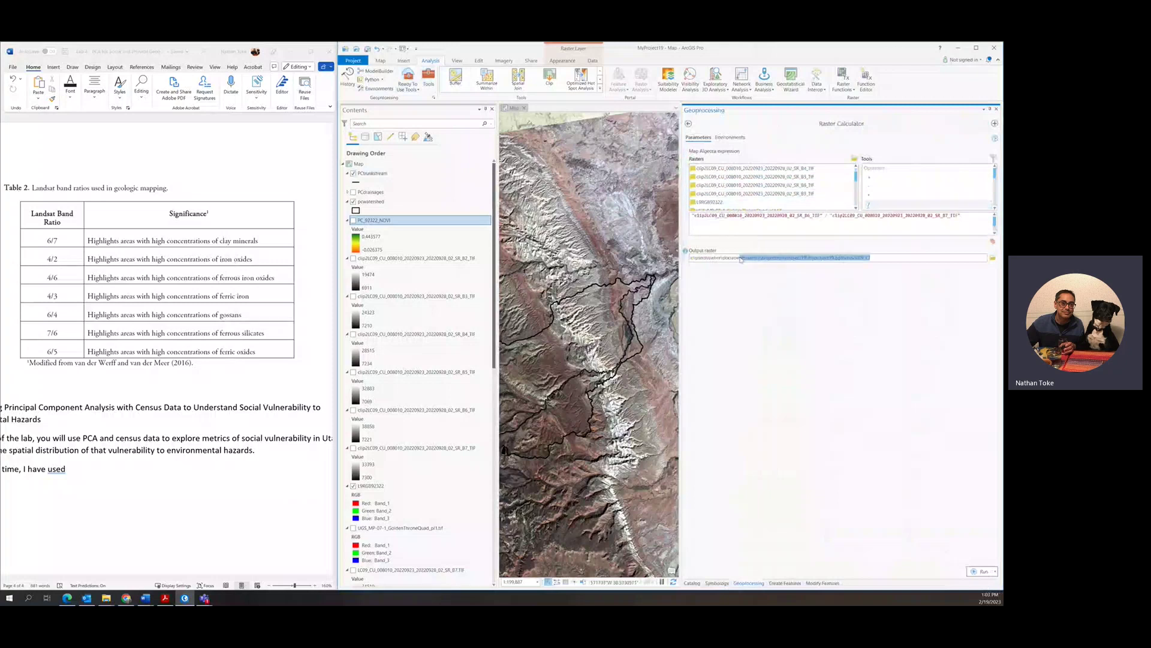
{"action": "left_click", "coordinate": [742, 259]}
{"action": "left_click_drag", "start_coordinate": [871, 258], "coordinate": [842, 258]}
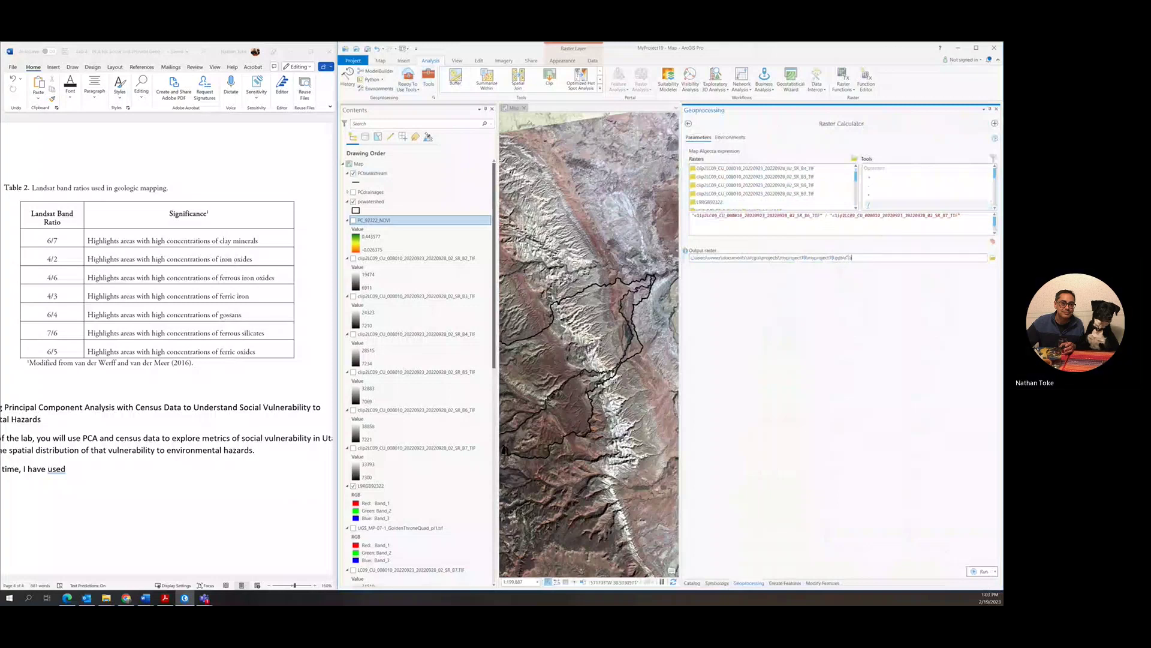
{"action": "type", "text": "c"}
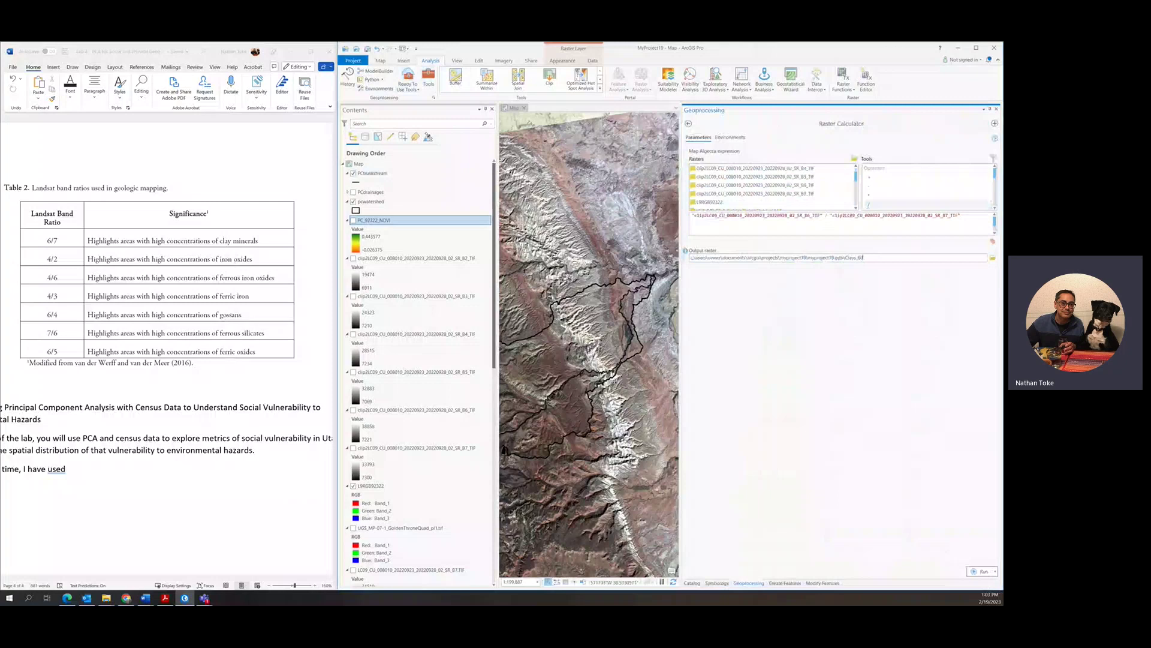
{"action": "type", "text": "7"}
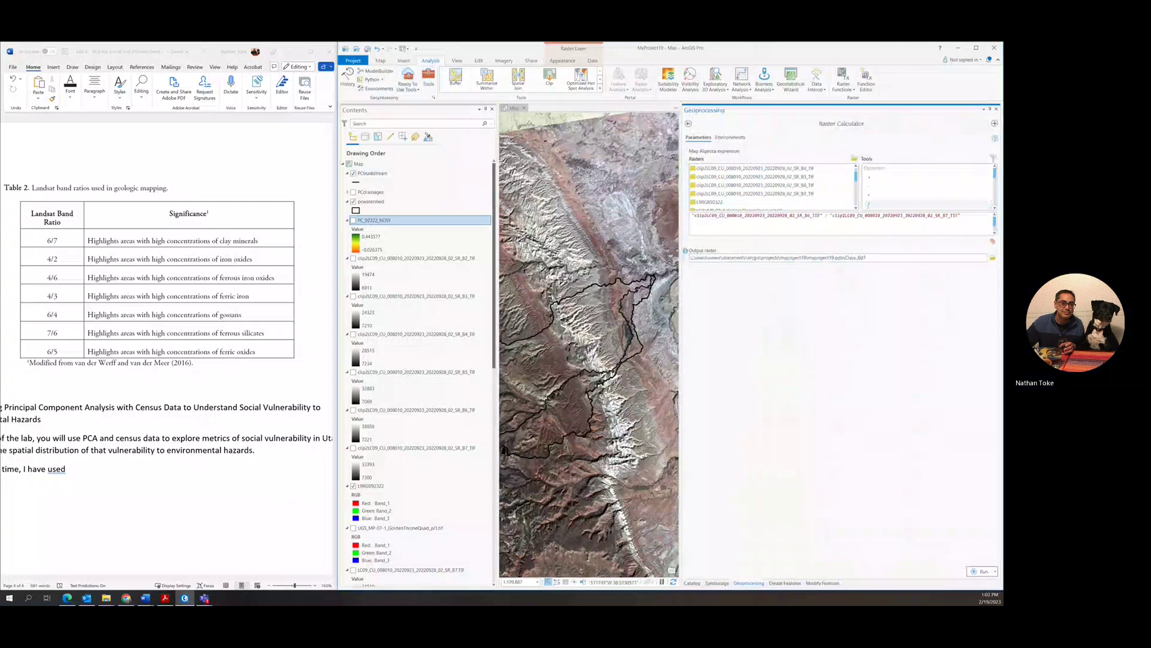
Run the B6/B7 calculation to add Clays_6d7, then delete the map algebra expression
{"action": "left_click", "coordinate": [978, 571]}
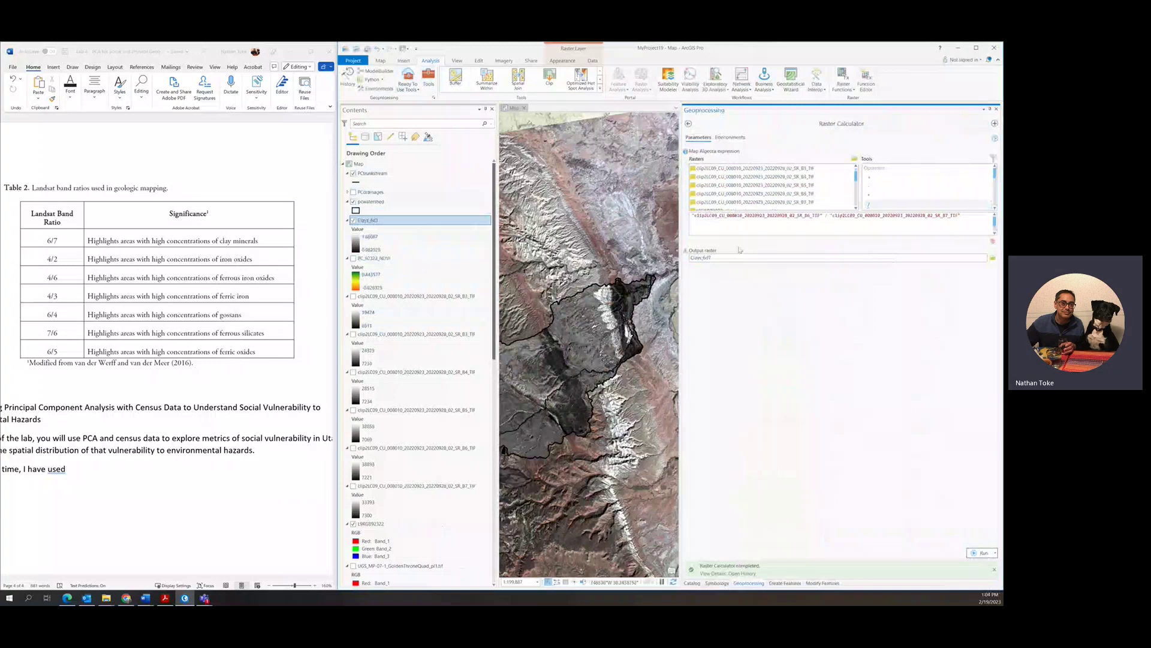
{"action": "left_click_drag", "start_coordinate": [974, 216], "coordinate": [679, 221]}
{"action": "key", "text": "BackSpace"}
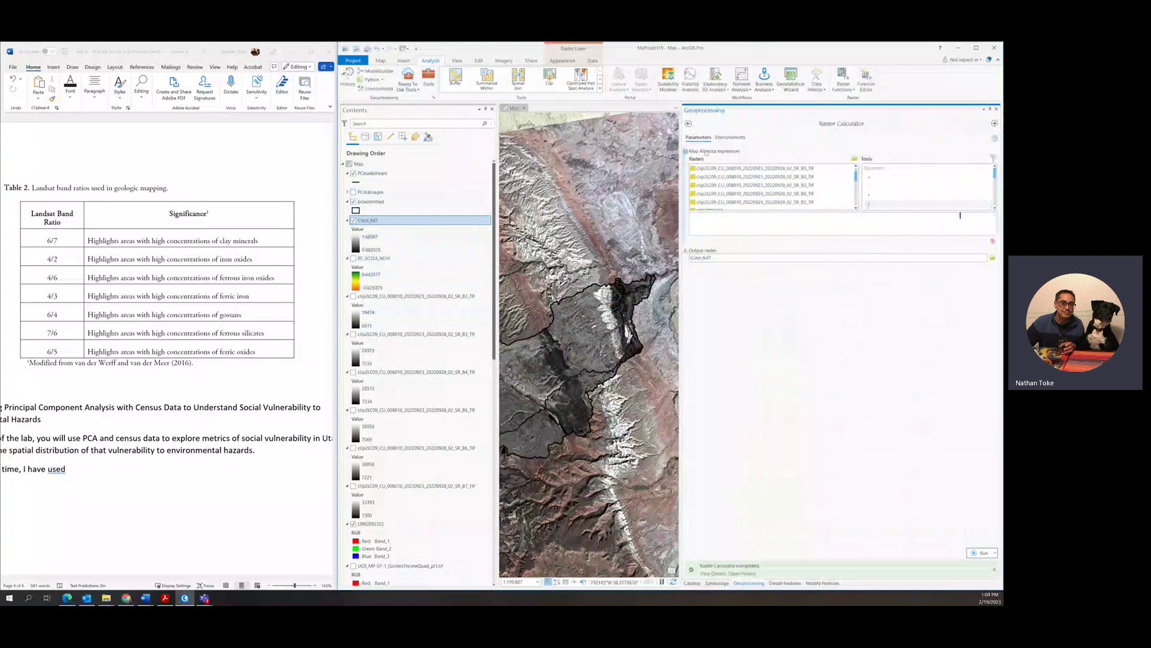
Build the B4 / B2 expression, name the output IronOxides4d2, and run the calculation
{"action": "left_click", "coordinate": [783, 180]}
{"action": "double_click", "coordinate": [782, 178]}
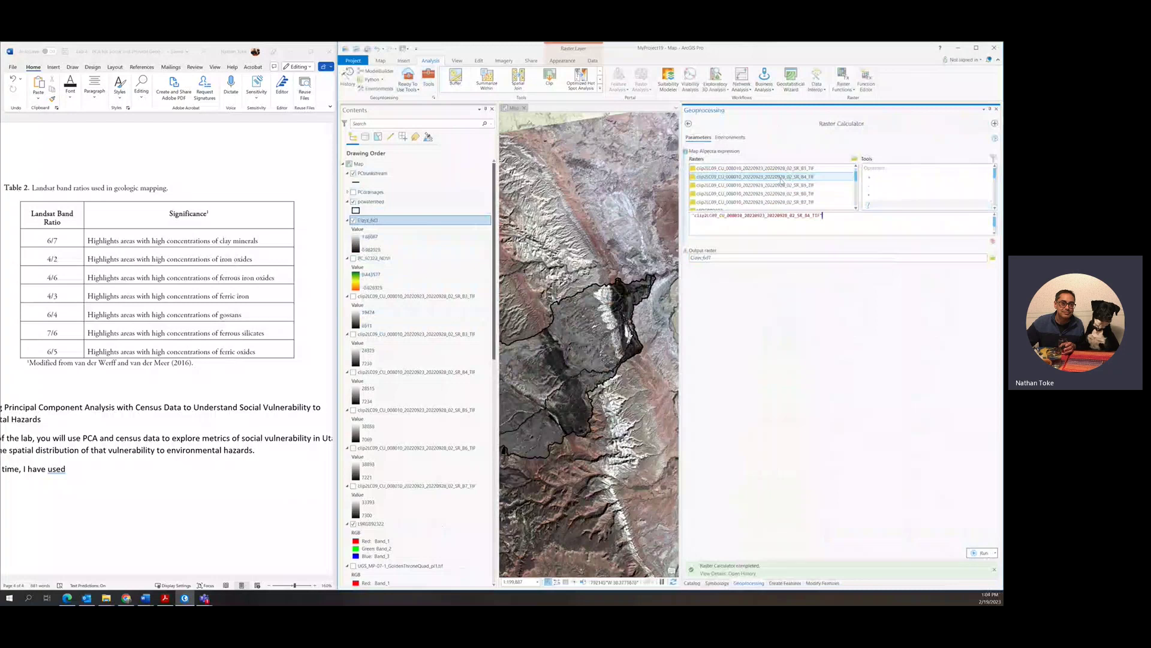
{"action": "left_click", "coordinate": [869, 207]}
{"action": "scroll", "coordinate": [779, 189], "scroll_direction": "up", "scroll_amount": 2}
{"action": "double_click", "coordinate": [784, 186]}
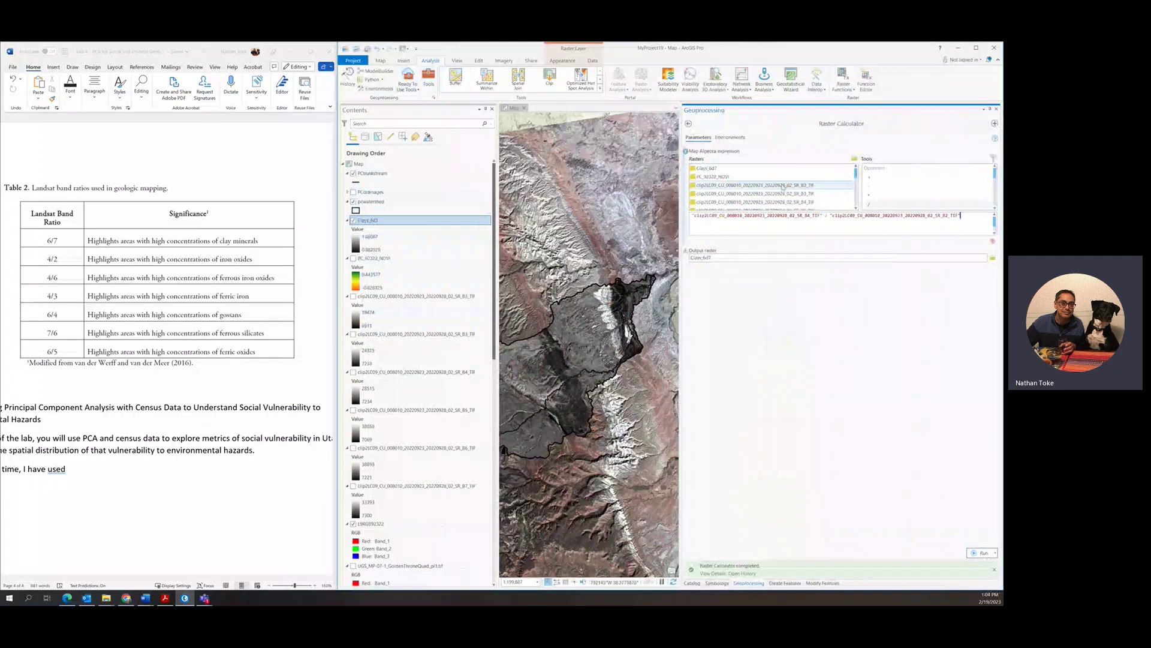
{"action": "left_click", "coordinate": [701, 259]}
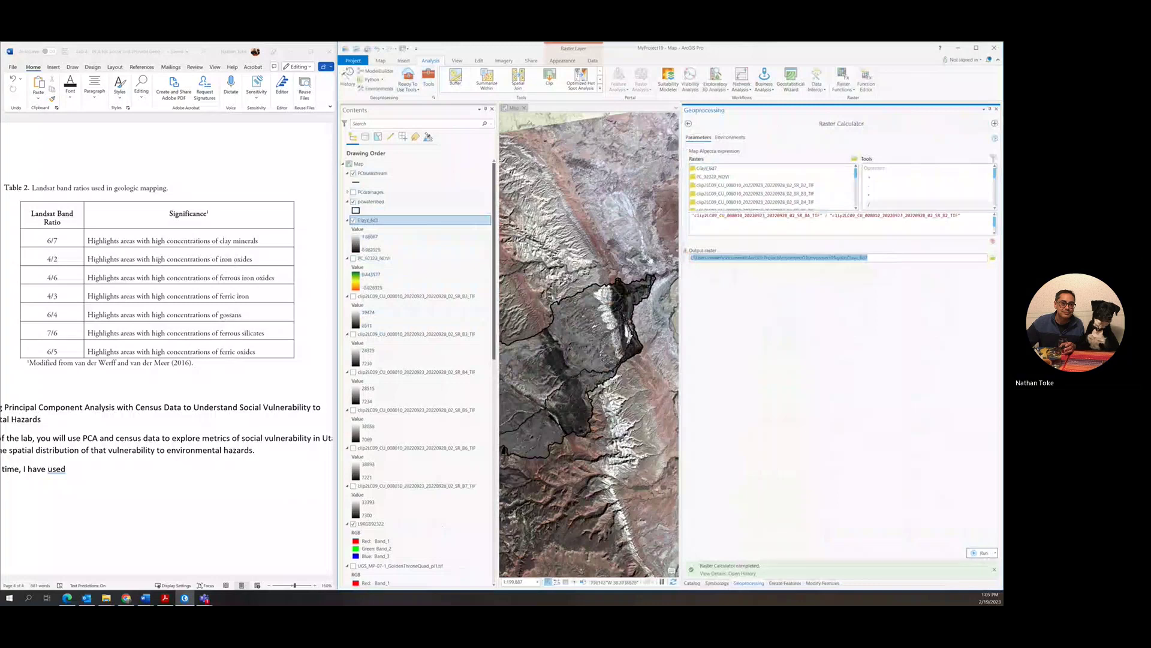
{"action": "key", "text": "BackSpace"}
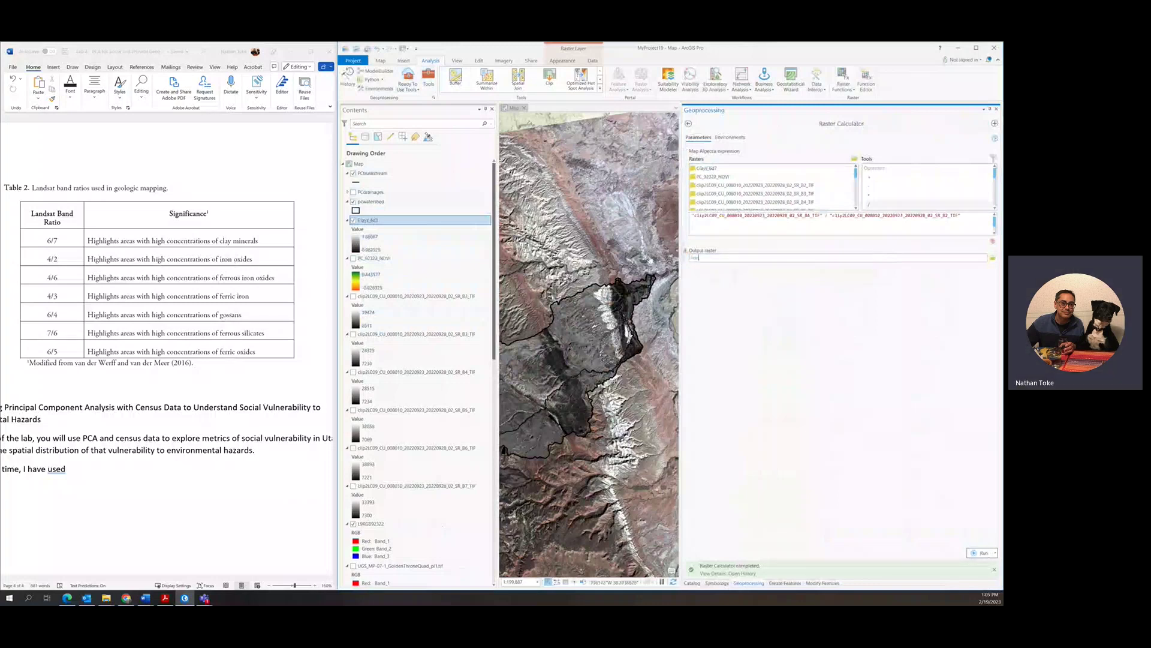
{"action": "type", "text": "IronOxide"}
{"action": "type", "text": "s"}
{"action": "type", "text": "_"}
{"action": "left_click", "coordinate": [981, 553]}
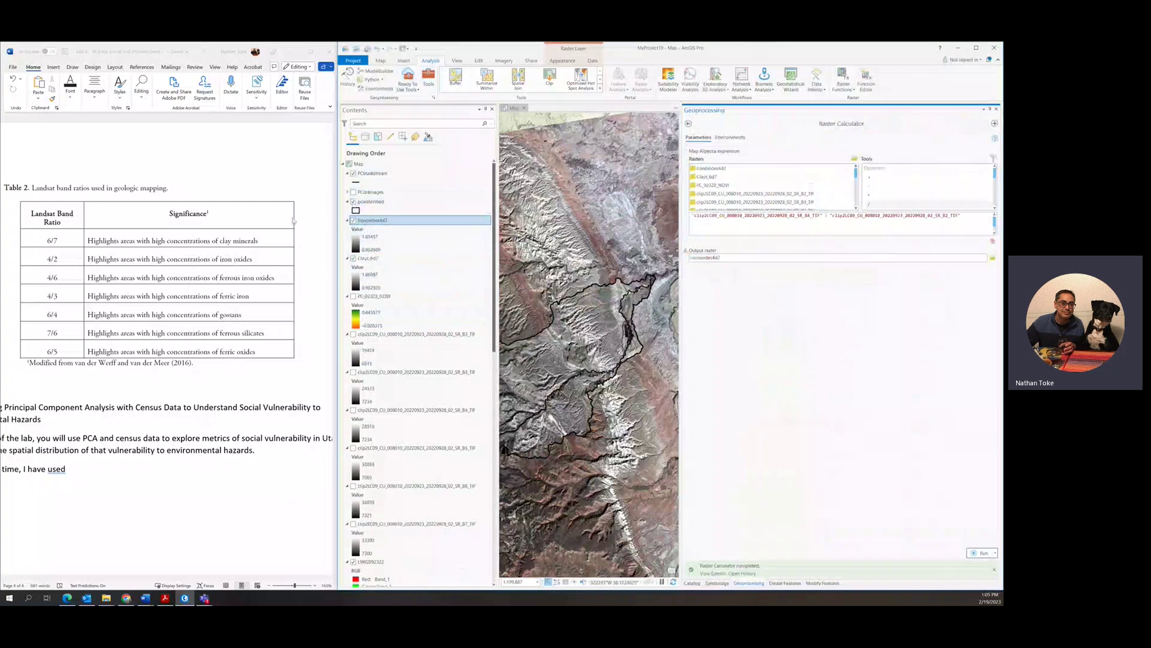
Turn off the Ironoxides4d2 and Clays_6d7 layers in the Contents pane
{"action": "left_click", "coordinate": [354, 220]}
{"action": "left_click", "coordinate": [353, 258]}
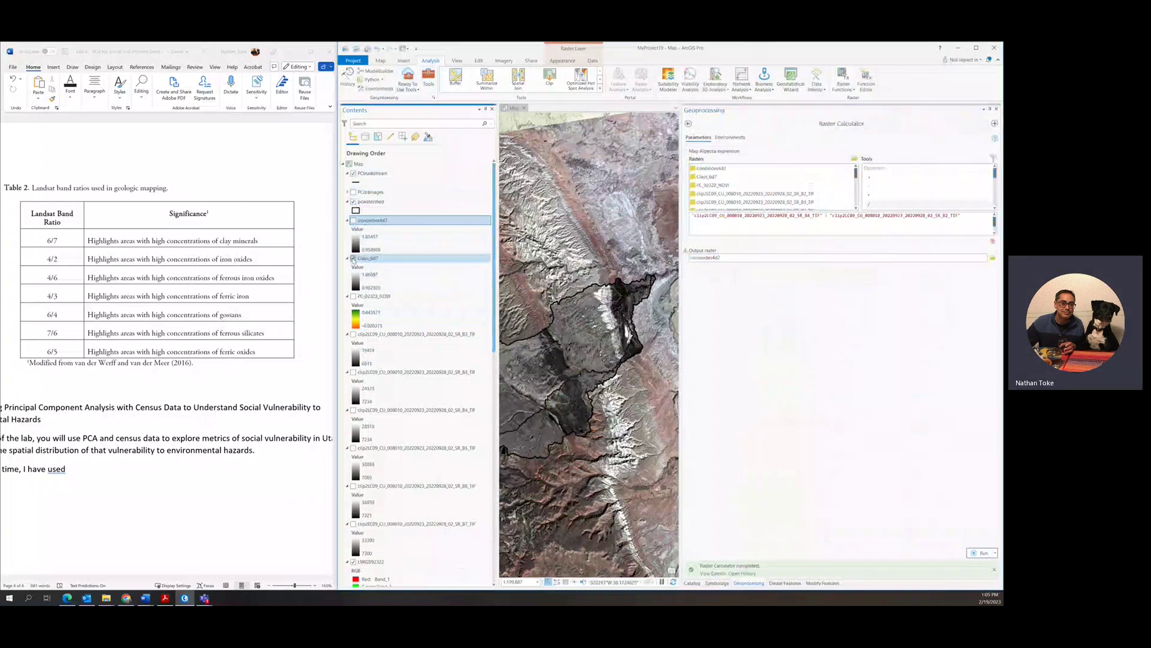
{"action": "scroll", "coordinate": [388, 337], "scroll_direction": "down", "scroll_amount": 6}
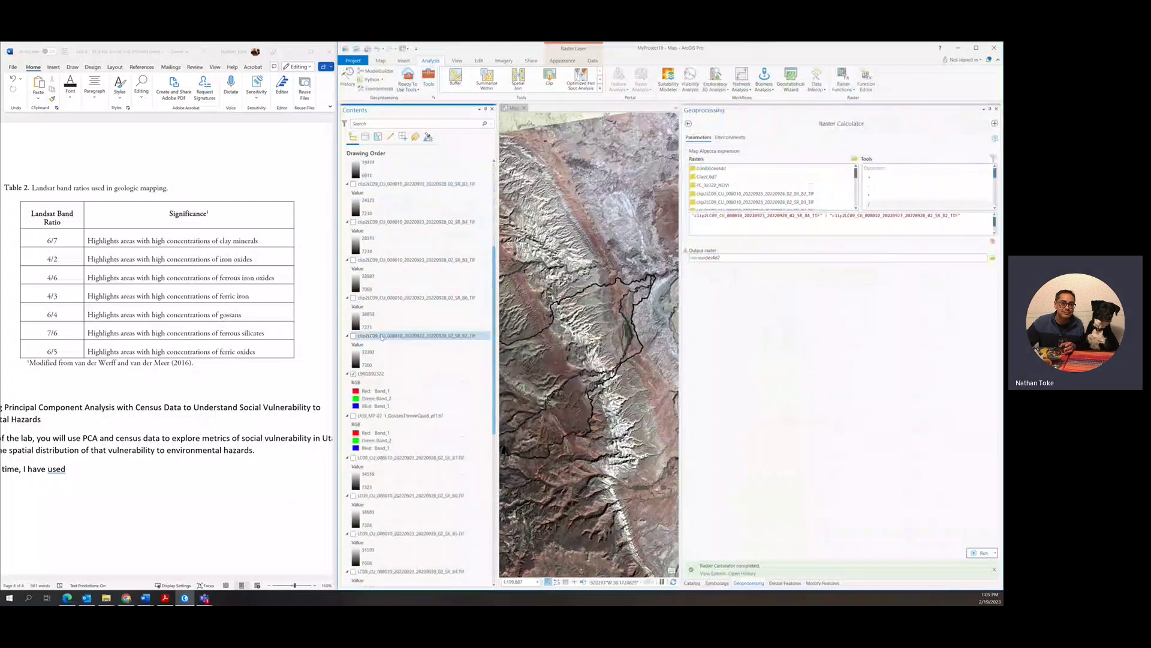
{"action": "scroll", "coordinate": [382, 338], "scroll_direction": "up", "scroll_amount": 2}
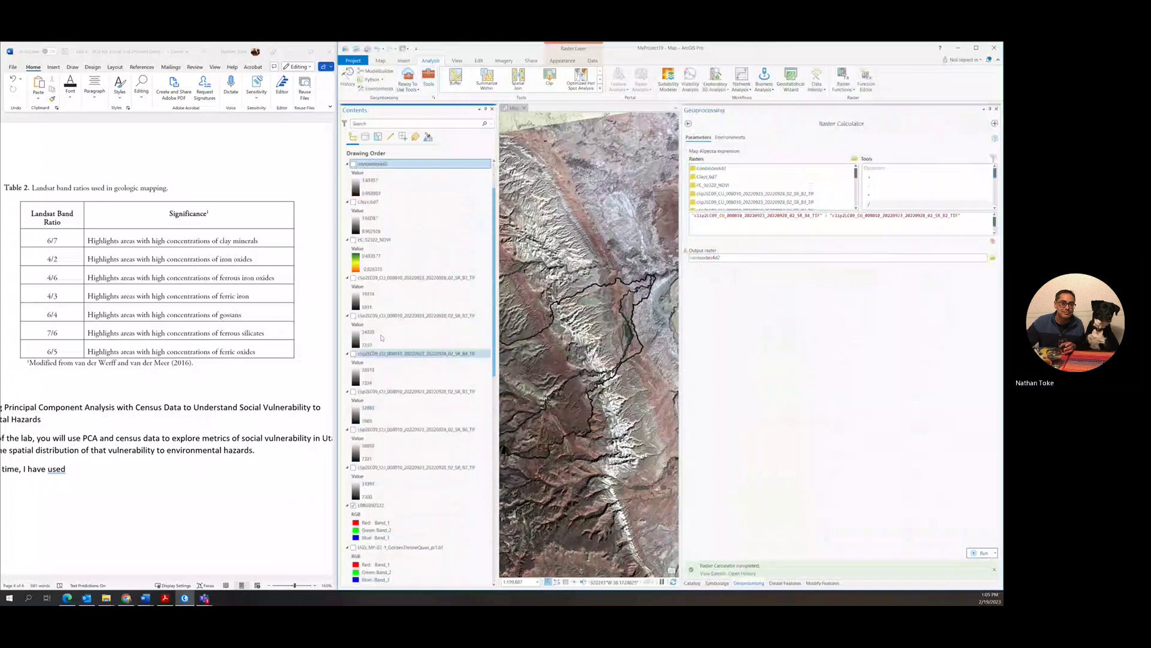
{"action": "scroll", "coordinate": [382, 338], "scroll_direction": "up", "scroll_amount": 2}
{"action": "scroll", "coordinate": [381, 337], "scroll_direction": "down", "scroll_amount": 8}
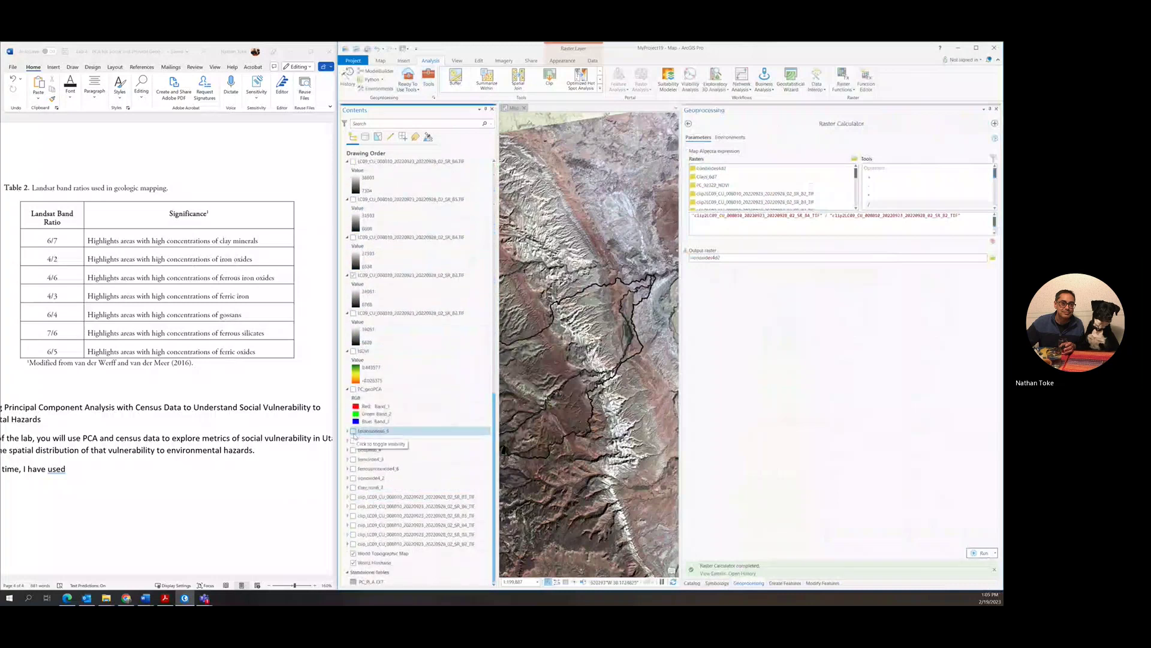
Turn on the ferric oxides, ferrous silicates, gossans, ferric iron, ferrous iron, iron oxide and clay ratio layers
{"action": "left_click", "coordinate": [353, 431]}
{"action": "left_click", "coordinate": [353, 441]}
{"action": "left_click", "coordinate": [353, 449]}
{"action": "left_click", "coordinate": [353, 459]}
{"action": "left_click", "coordinate": [353, 468]}
{"action": "left_click", "coordinate": [354, 478]}
{"action": "left_click", "coordinate": [353, 487]}
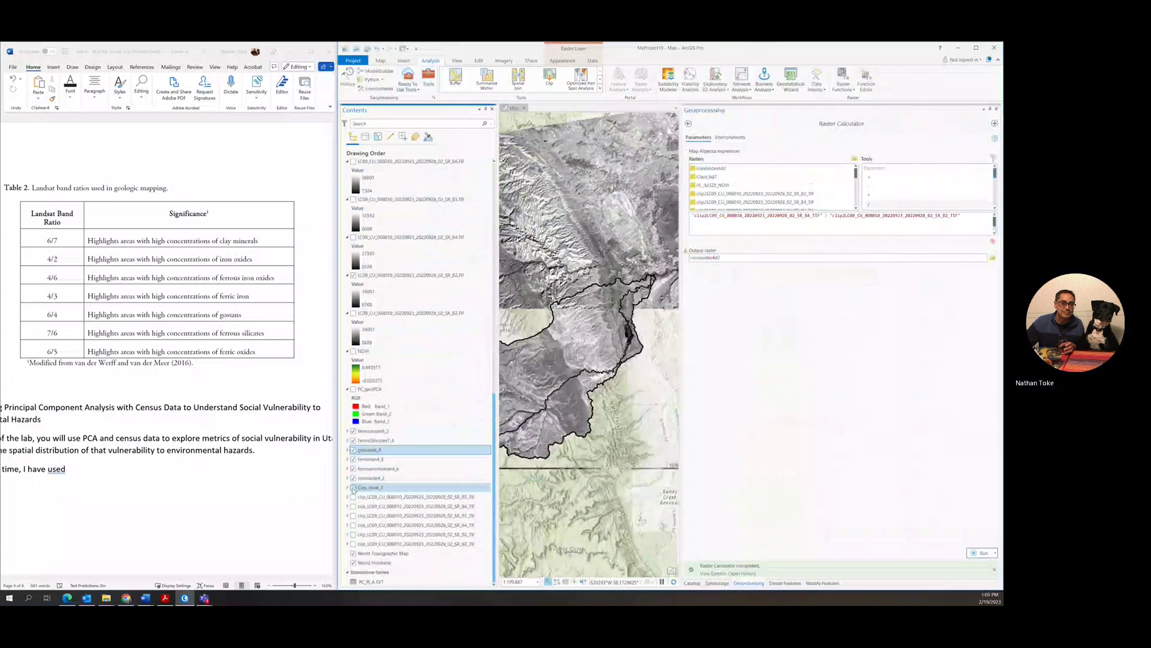
{"action": "scroll", "coordinate": [408, 360], "scroll_direction": "up", "scroll_amount": 3}
{"action": "scroll", "coordinate": [401, 381], "scroll_direction": "up", "scroll_amount": 3}
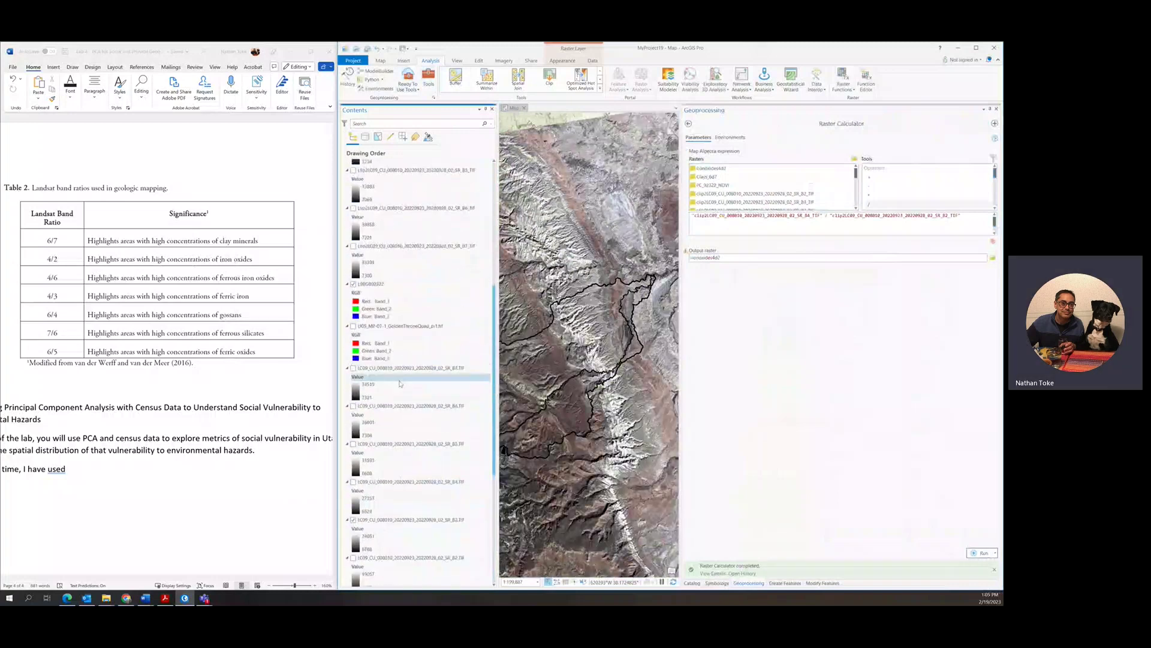
{"action": "scroll", "coordinate": [405, 373], "scroll_direction": "down", "scroll_amount": 6}
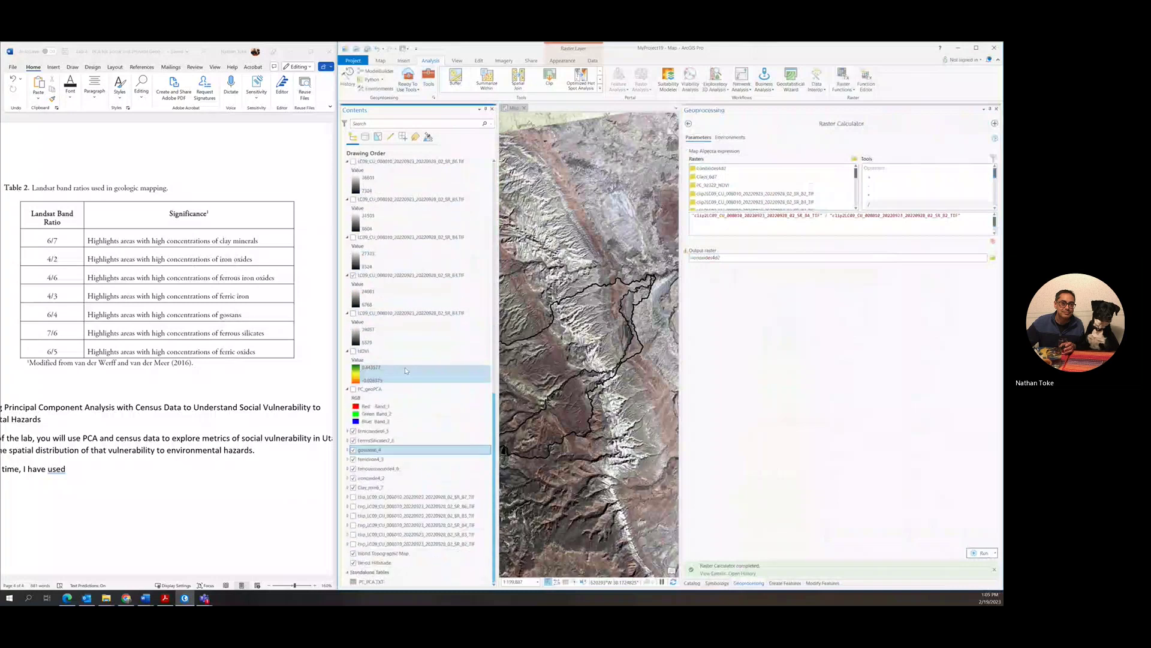
Select the seven ratio layers together and drag them up the drawing order
{"action": "left_click", "coordinate": [372, 487], "text": "shift"}
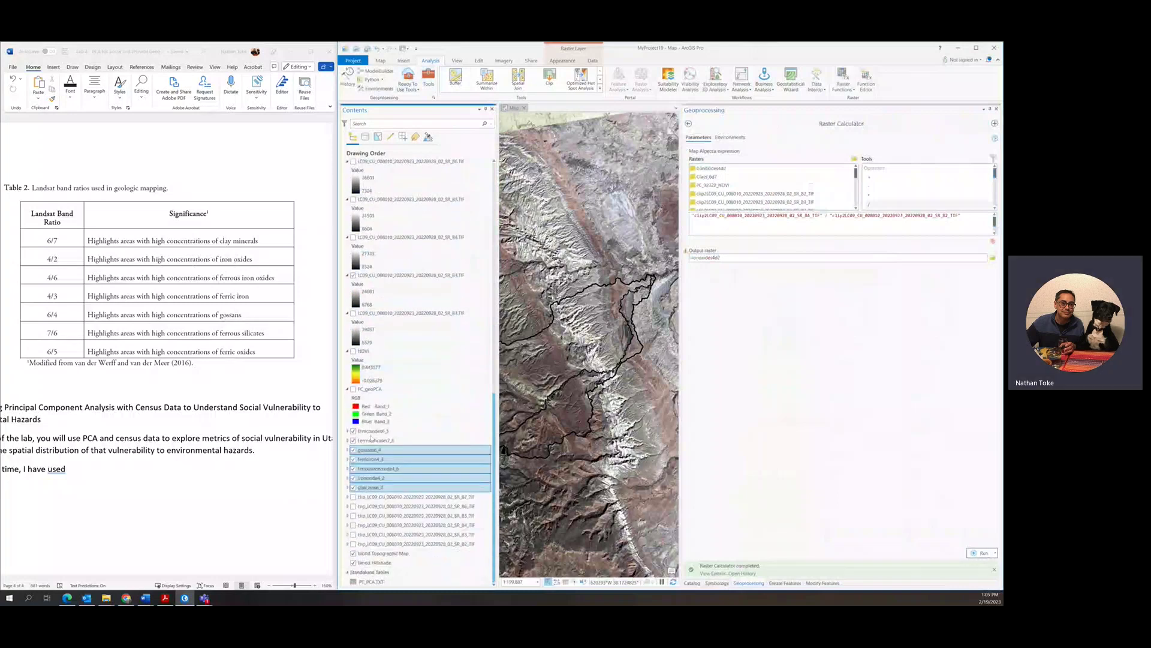
{"action": "left_click", "coordinate": [371, 431]}
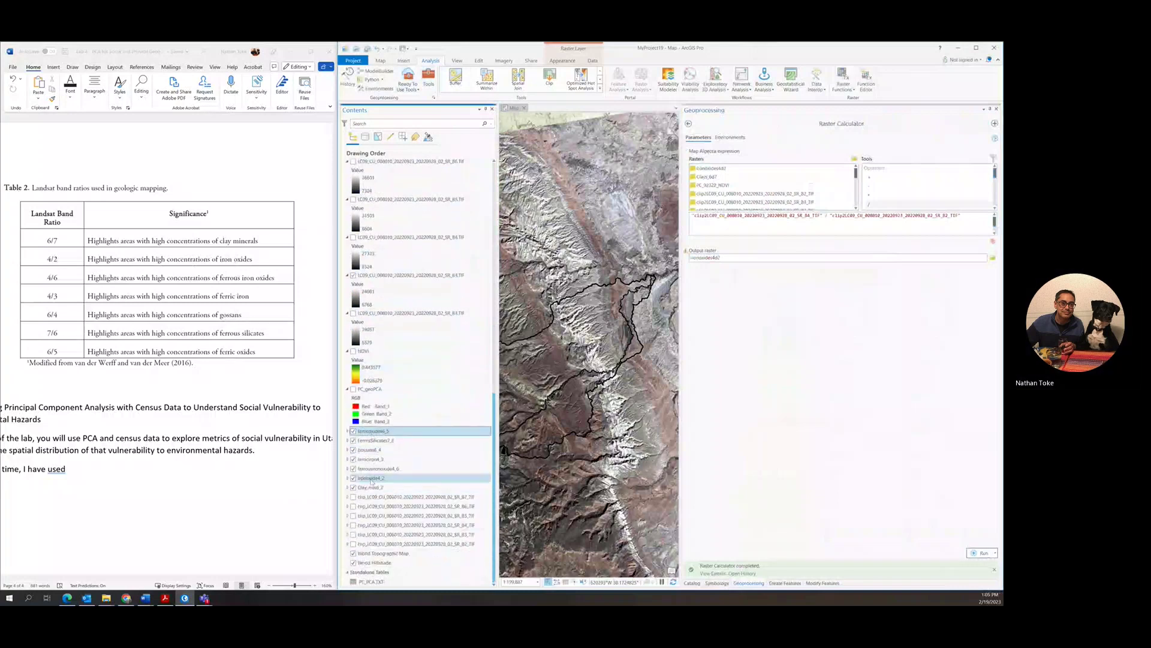
{"action": "left_click", "coordinate": [370, 487], "text": "shift"}
{"action": "mouse_move", "coordinate": [371, 461]}
{"action": "left_mouse_down"}
{"action": "mouse_move", "coordinate": [379, 147]}
{"action": "mouse_move", "coordinate": [385, 166]}
{"action": "mouse_move", "coordinate": [392, 149]}
{"action": "mouse_move", "coordinate": [409, 252]}
{"action": "mouse_move", "coordinate": [407, 217]}
{"action": "mouse_move", "coordinate": [393, 219]}
{"action": "mouse_move", "coordinate": [413, 429]}
{"action": "mouse_move", "coordinate": [422, 417]}
{"action": "mouse_move", "coordinate": [401, 423]}
{"action": "mouse_move", "coordinate": [385, 547]}
{"action": "mouse_move", "coordinate": [367, 168]}
{"action": "mouse_move", "coordinate": [383, 253]}
{"action": "left_mouse_up"}
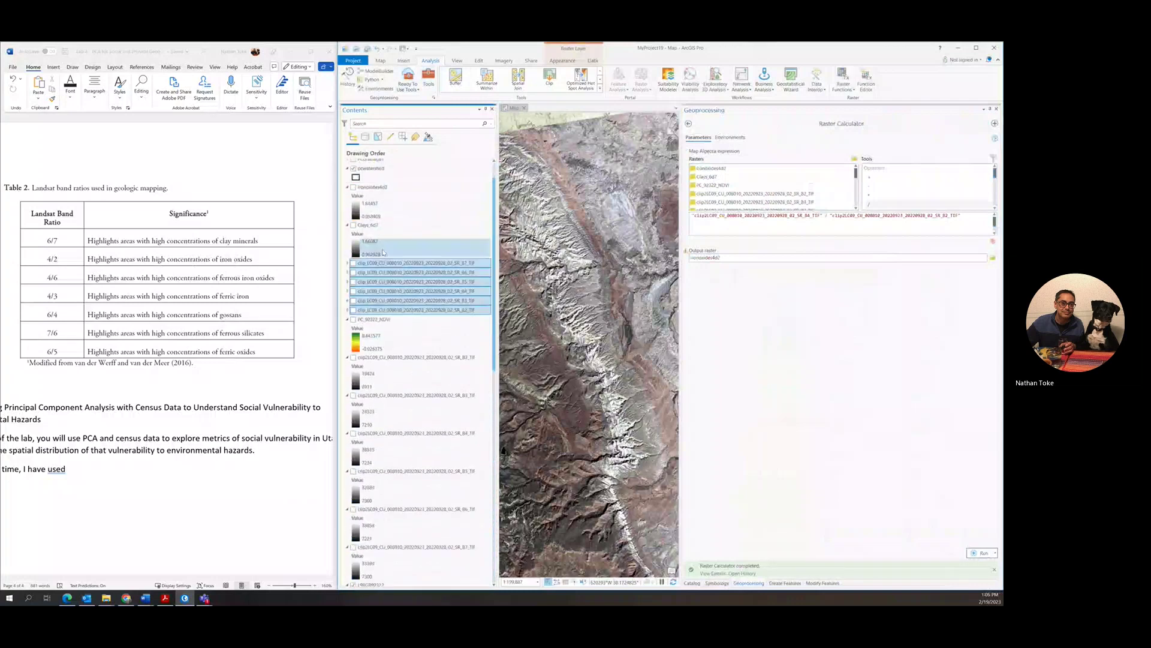
Remove the Clays_6d7 and ironoxides4d2 layers from the map
{"action": "right_click", "coordinate": [365, 226]}
{"action": "left_click", "coordinate": [390, 239]}
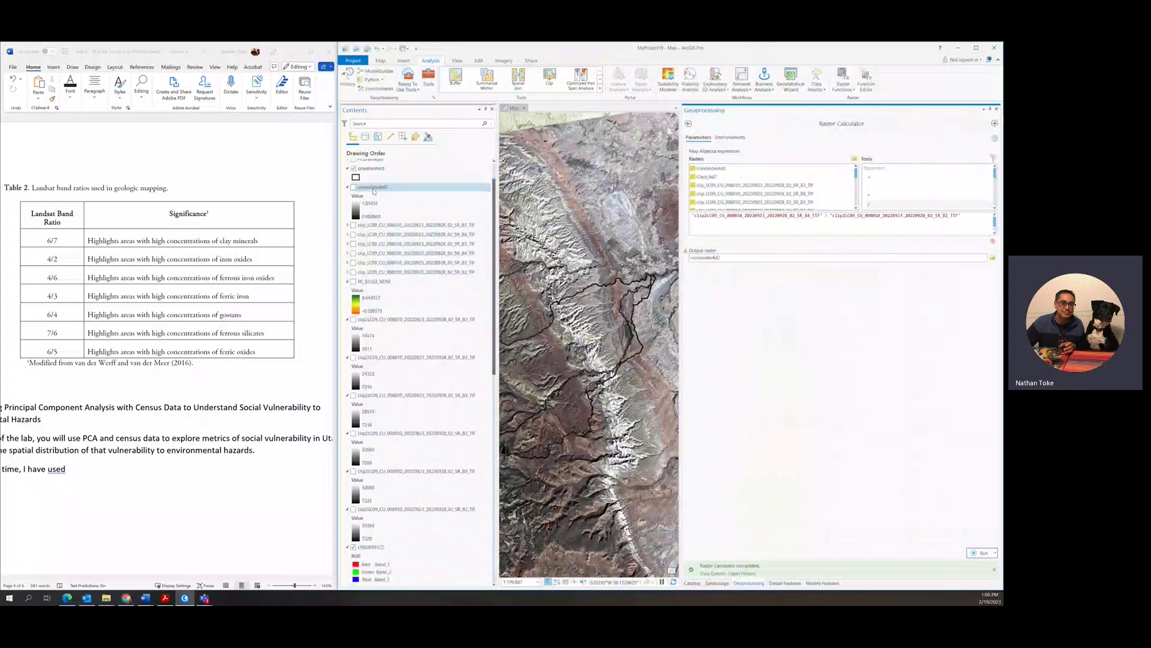
{"action": "right_click", "coordinate": [373, 190]}
{"action": "left_click", "coordinate": [397, 204]}
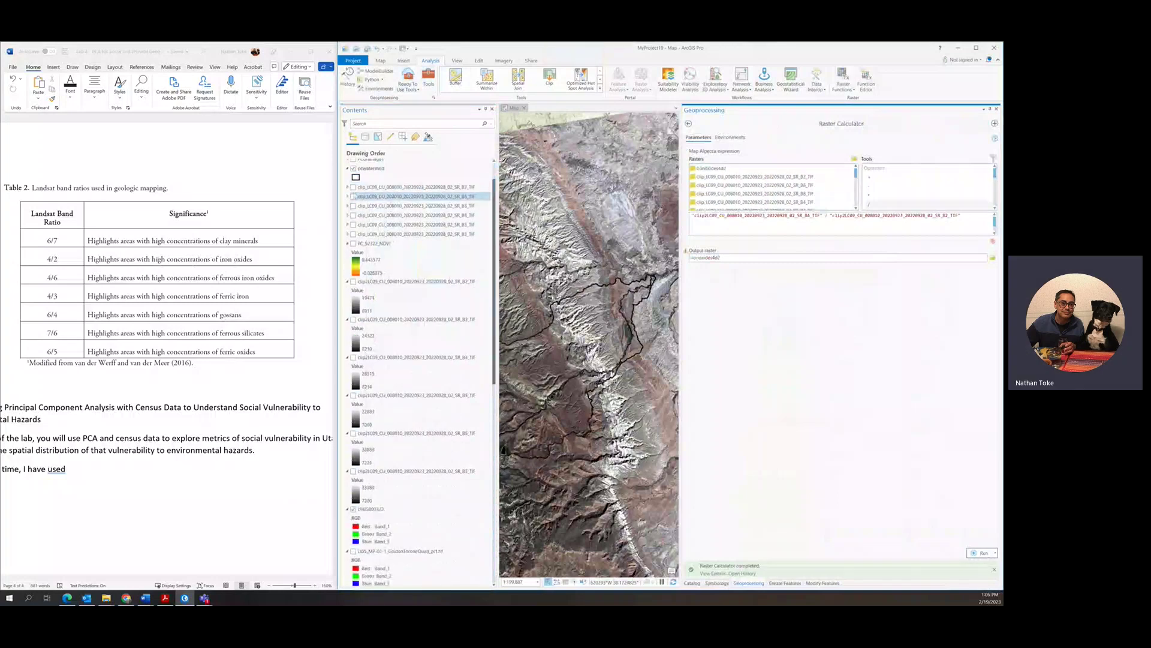
Remove the six clip_LC09 band layers from the map
{"action": "left_click", "coordinate": [353, 187]}
{"action": "left_click", "coordinate": [353, 196]}
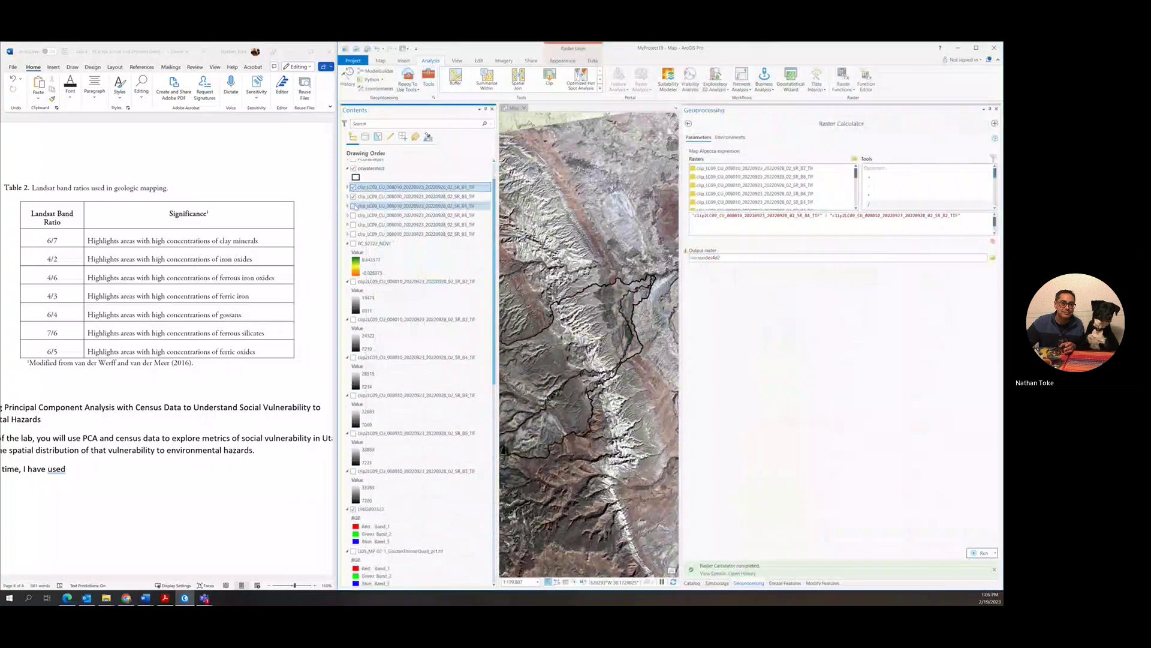
{"action": "left_click", "coordinate": [354, 205]}
{"action": "left_click", "coordinate": [353, 214]}
{"action": "left_click", "coordinate": [353, 225]}
{"action": "left_click", "coordinate": [353, 234]}
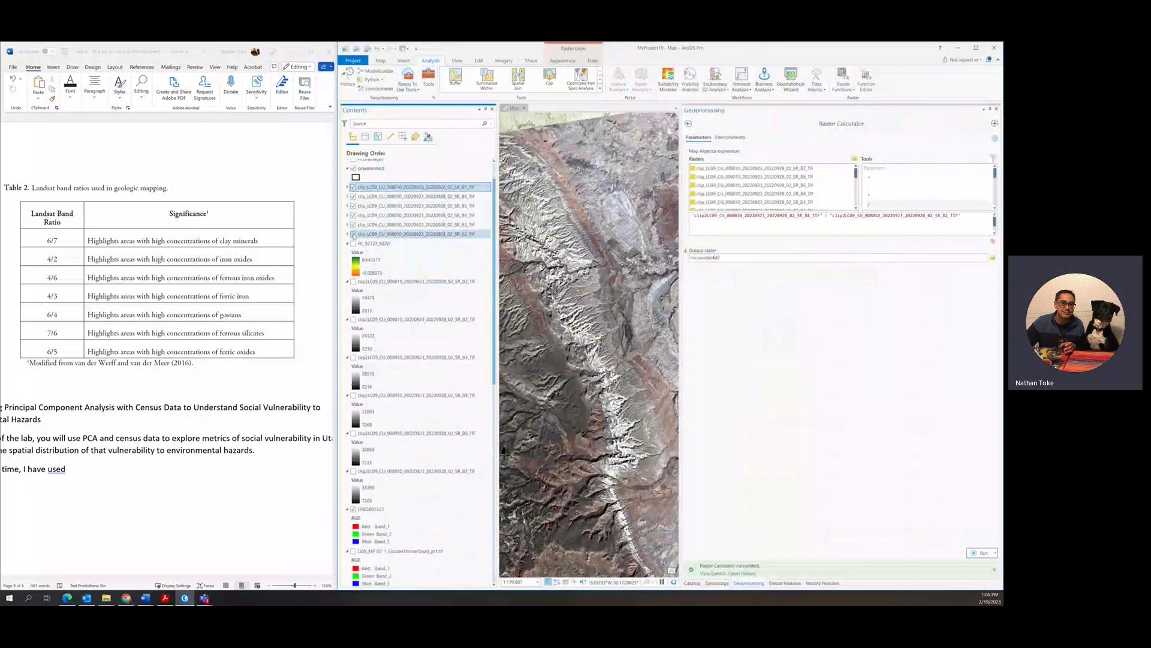
{"action": "scroll", "coordinate": [365, 243], "scroll_direction": "up", "scroll_amount": 2}
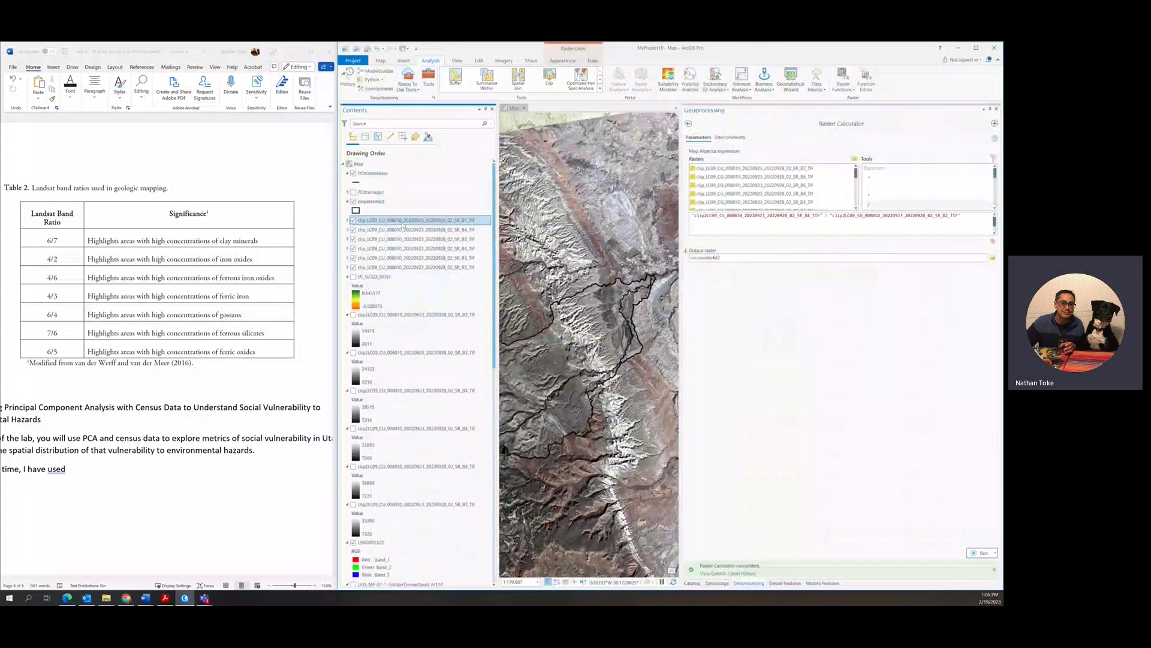
{"action": "left_click", "coordinate": [416, 267], "text": "shift"}
{"action": "right_click", "coordinate": [416, 267]}
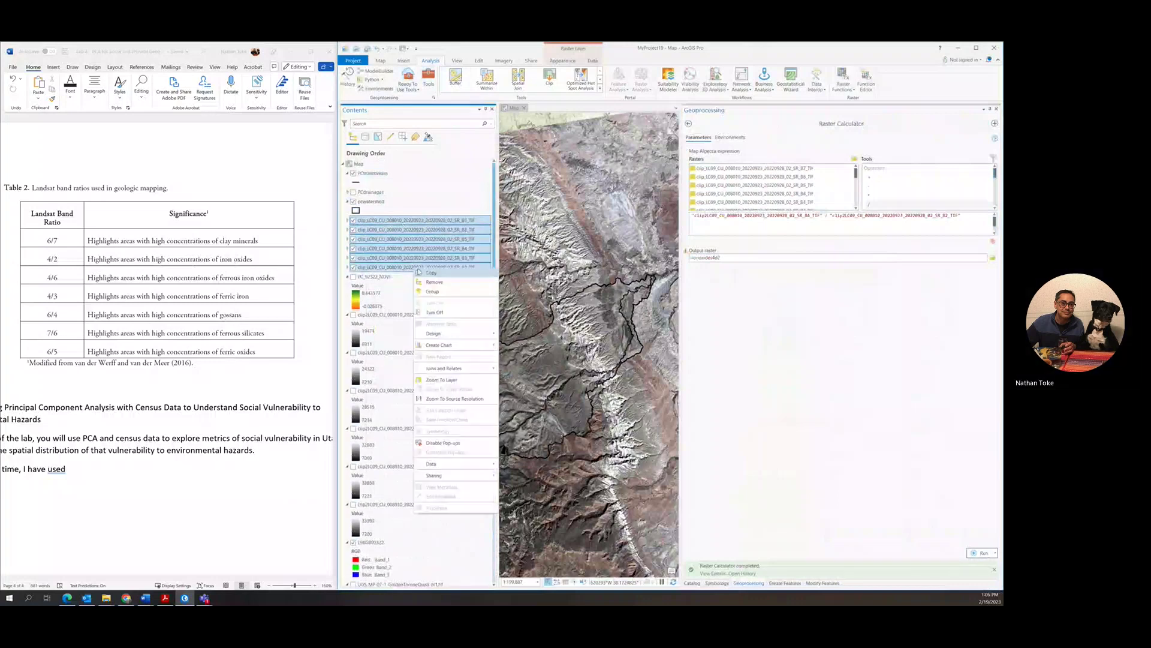
{"action": "left_click", "coordinate": [432, 282]}
Move the seven ratio layers directly below the PC_92322_NDVI layer
{"action": "scroll", "coordinate": [424, 300], "scroll_direction": "down", "scroll_amount": 5}
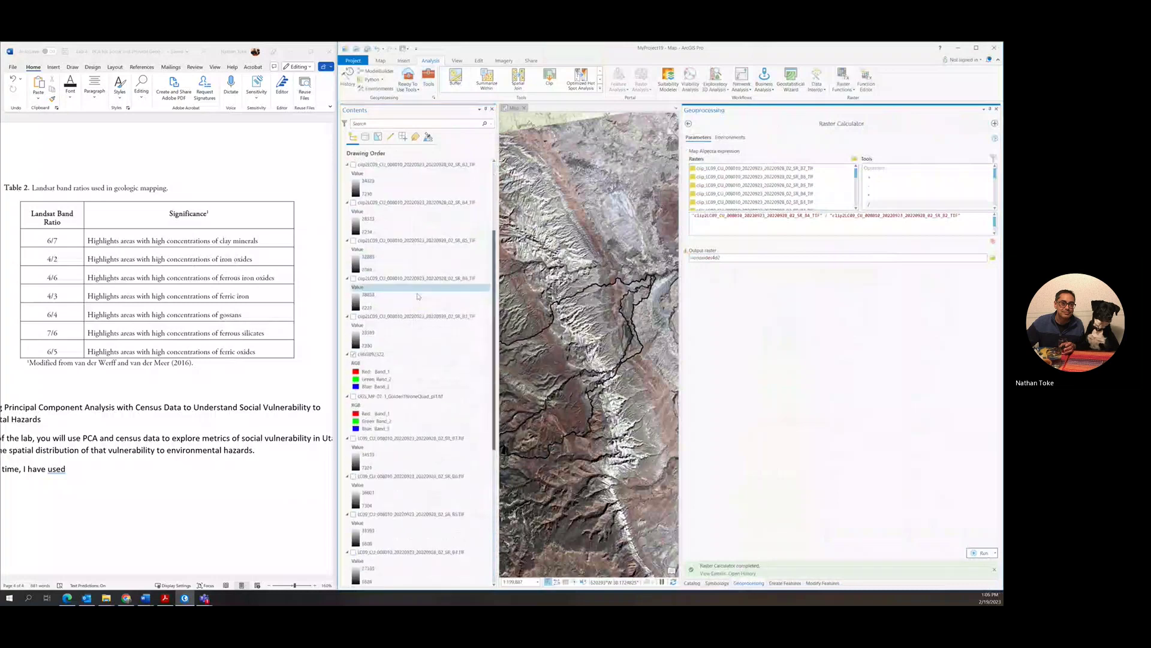
{"action": "scroll", "coordinate": [425, 338], "scroll_direction": "down", "scroll_amount": 1}
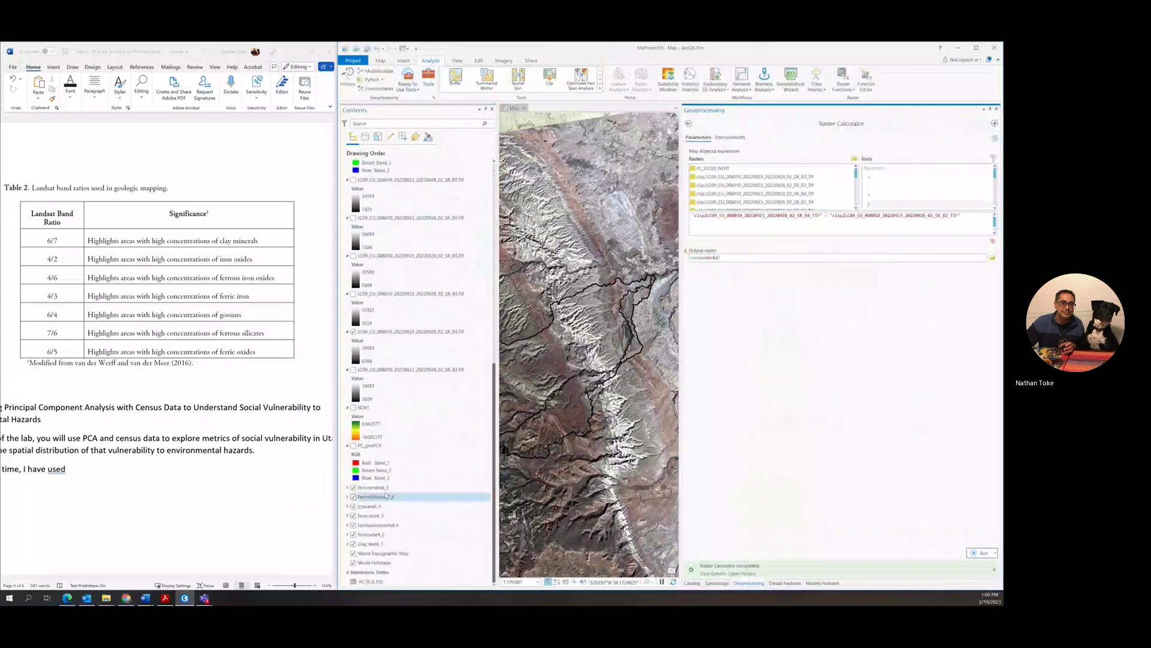
{"action": "left_click", "coordinate": [384, 487]}
{"action": "left_click", "coordinate": [372, 544], "text": "shift"}
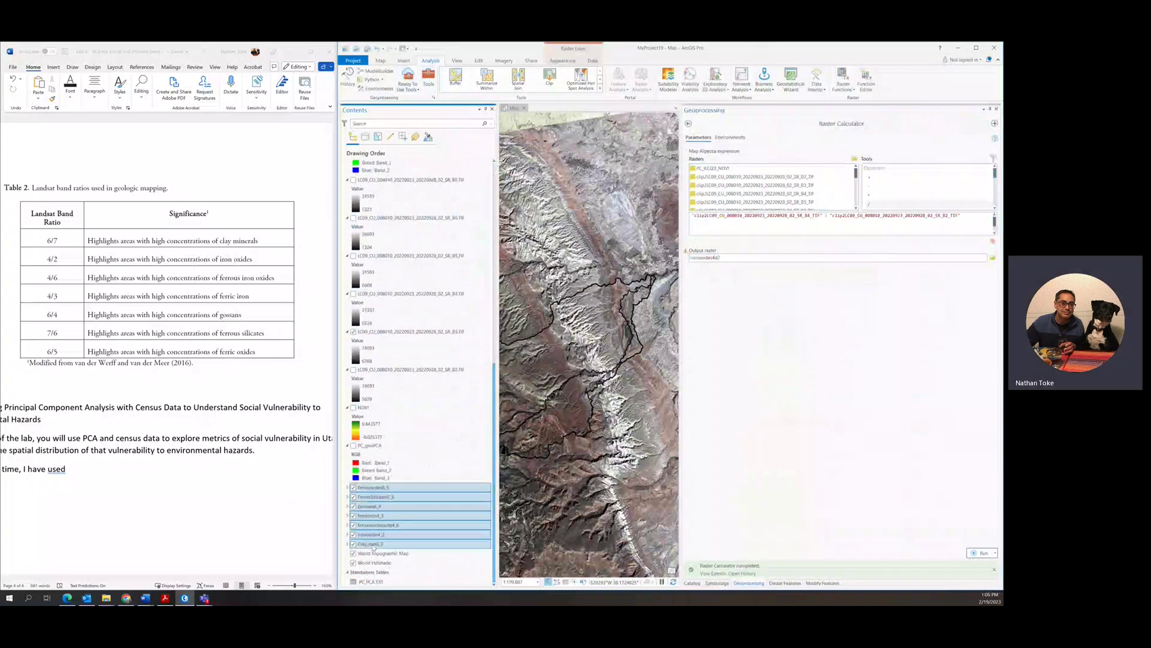
{"action": "scroll", "coordinate": [381, 174], "scroll_direction": "up", "scroll_amount": 4}
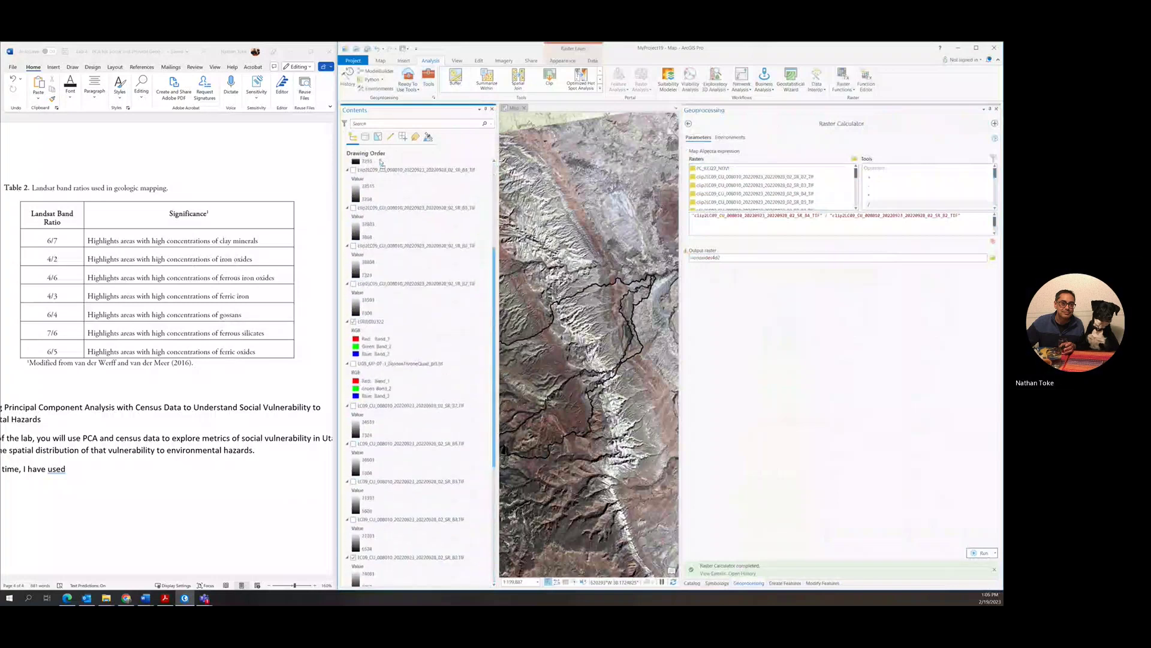
{"action": "left_click_drag", "start_coordinate": [380, 162], "coordinate": [392, 220]}
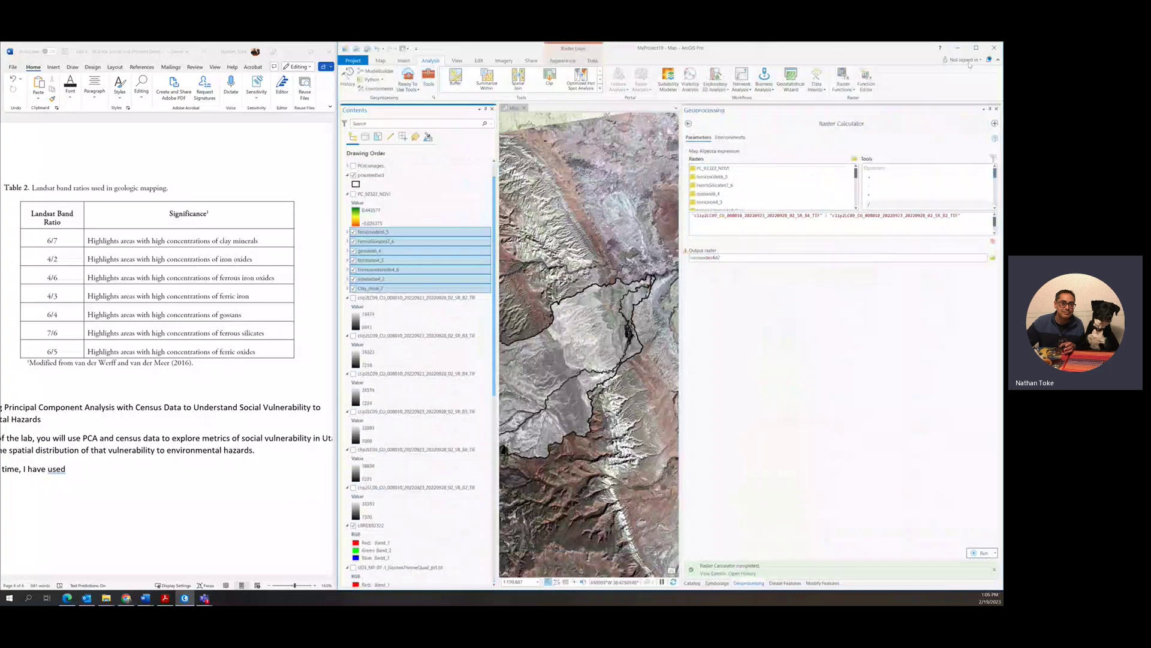
Maximize the map window and hide each band-ratio layer, from ferricoxides6_5 to the clay ratio
{"action": "left_click", "coordinate": [977, 48]}
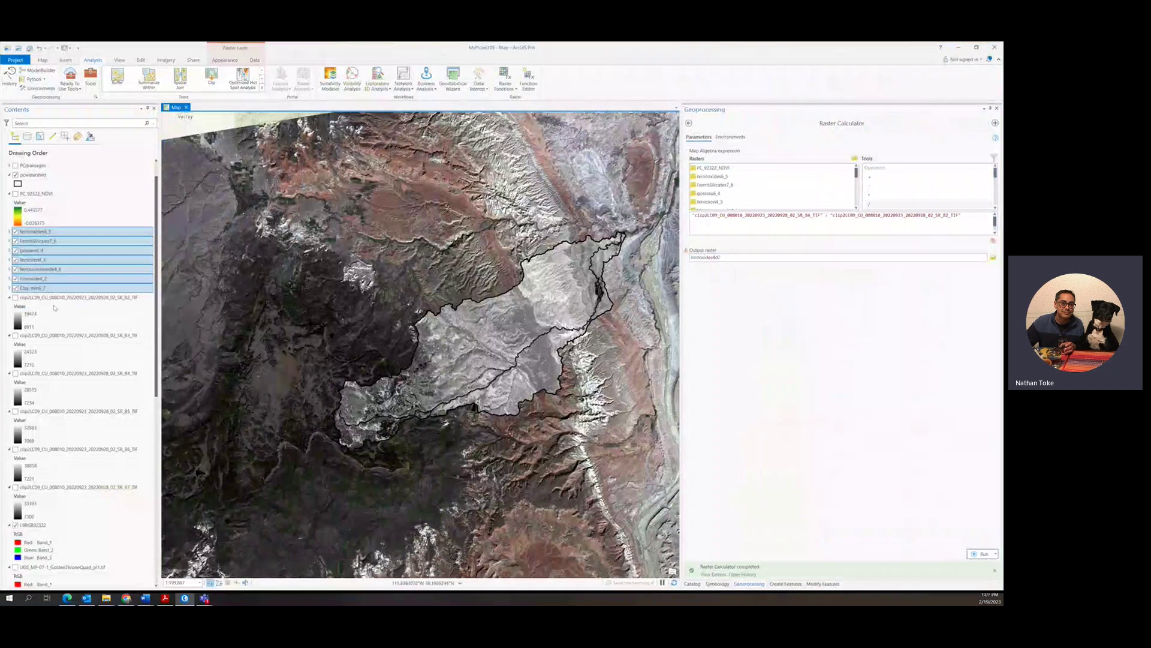
{"action": "left_click", "coordinate": [33, 174]}
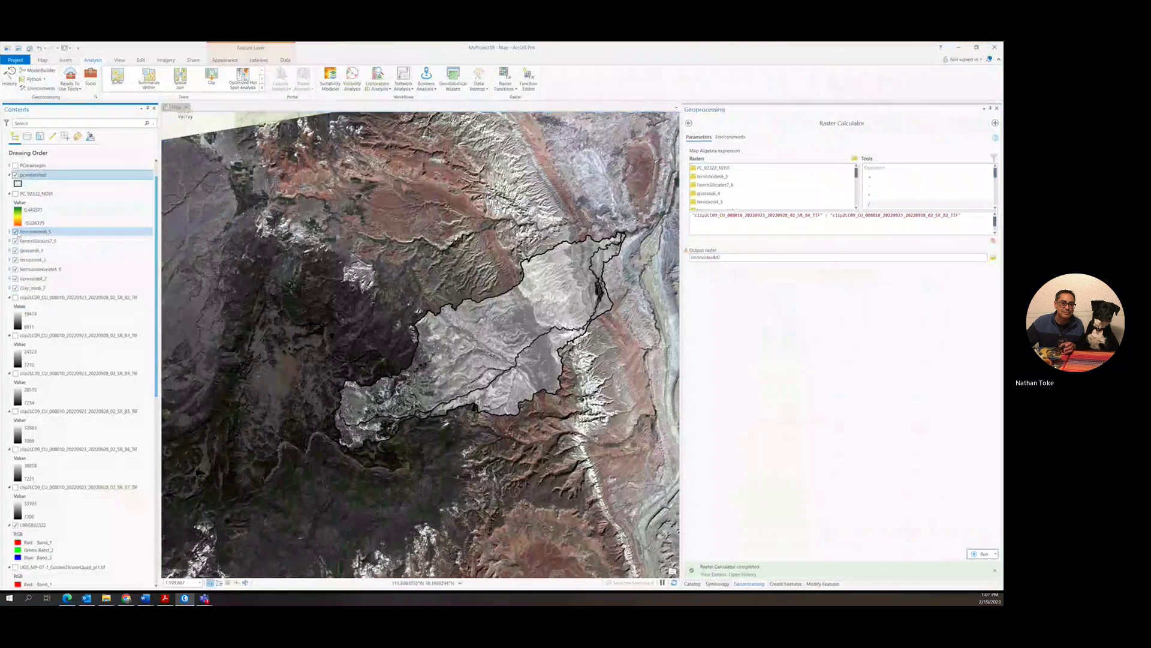
{"action": "left_click", "coordinate": [15, 231]}
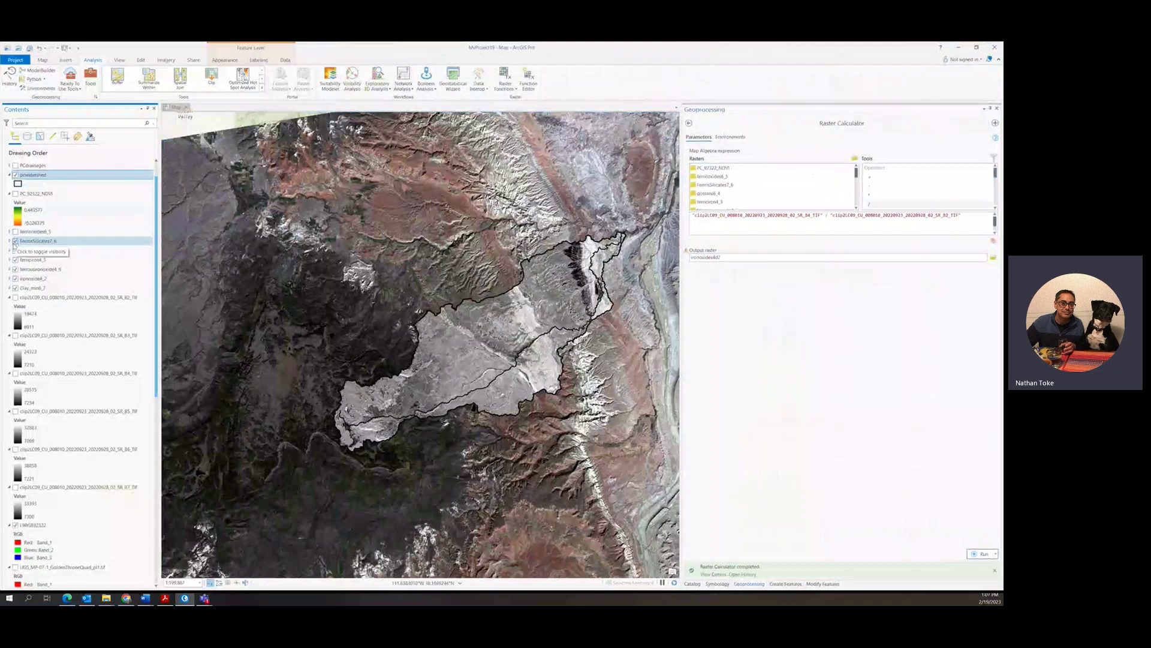
{"action": "left_click", "coordinate": [15, 240]}
{"action": "left_click", "coordinate": [15, 250]}
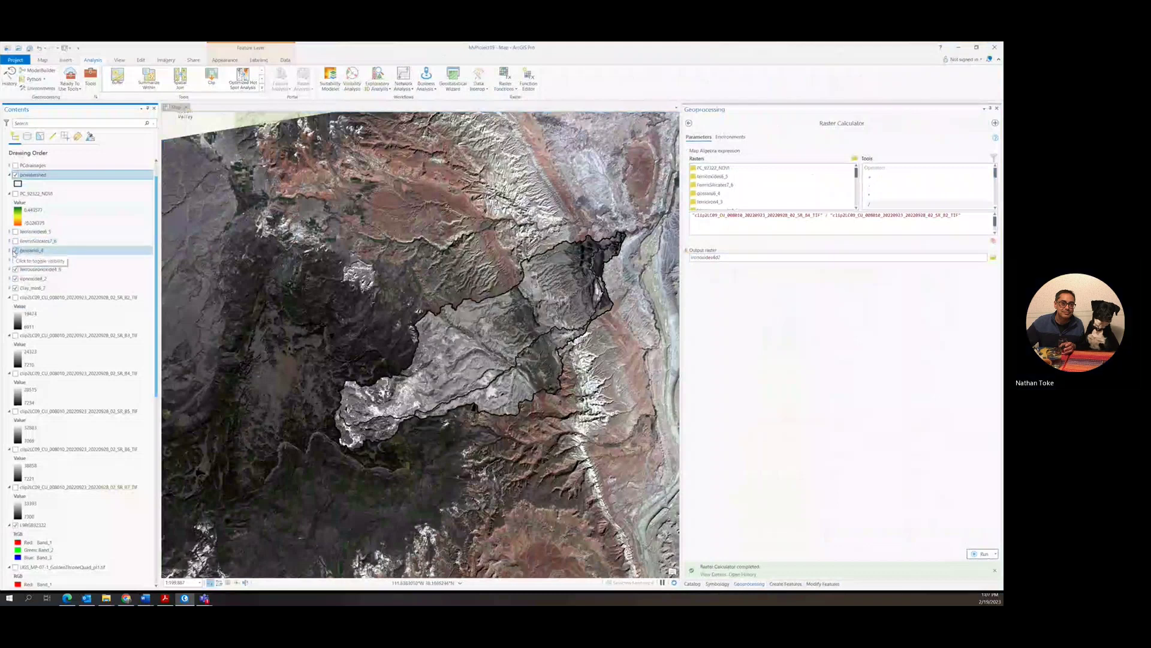
{"action": "left_click", "coordinate": [15, 259]}
{"action": "left_click", "coordinate": [15, 260]}
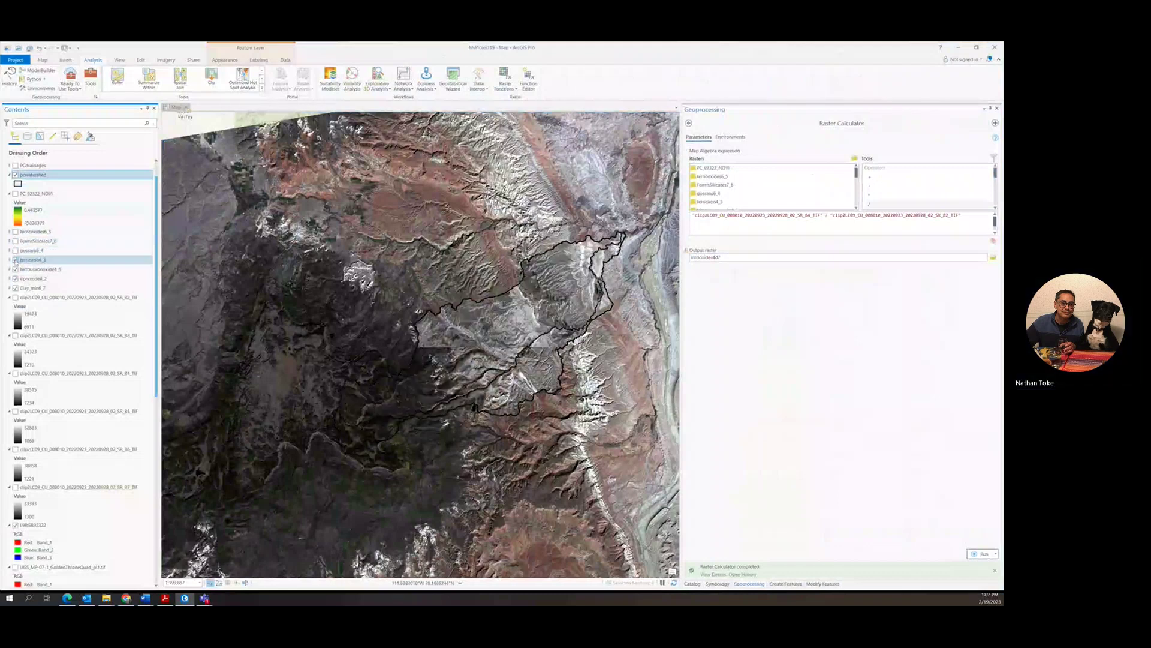
{"action": "left_click", "coordinate": [15, 269]}
{"action": "left_click", "coordinate": [15, 279]}
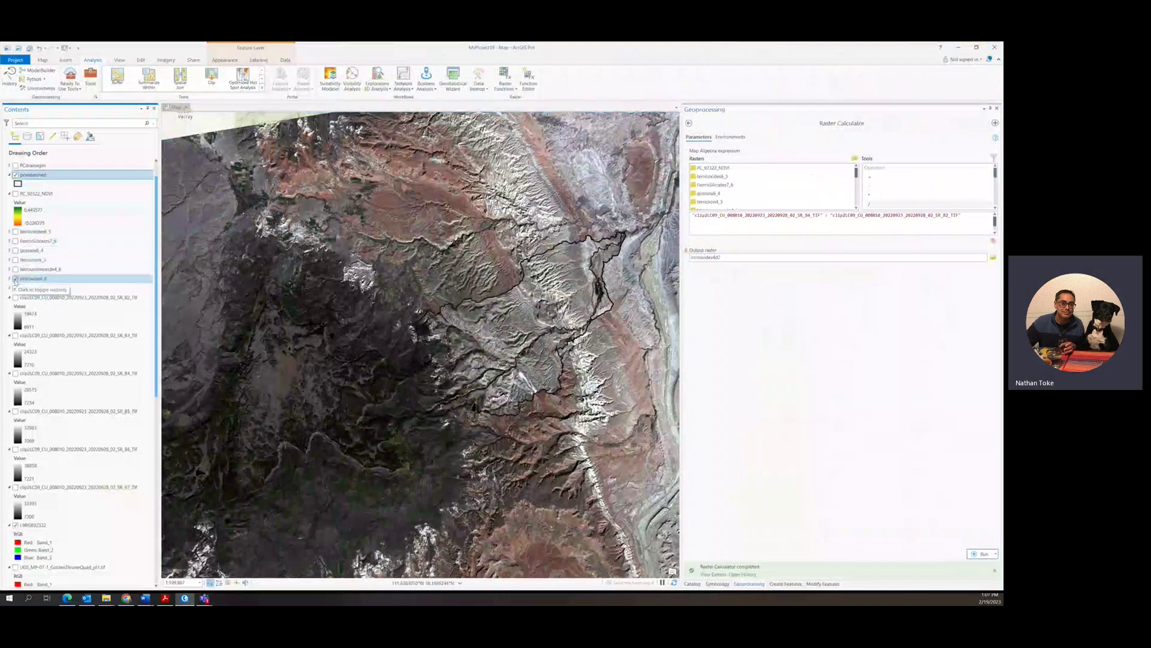
{"action": "left_click", "coordinate": [15, 279]}
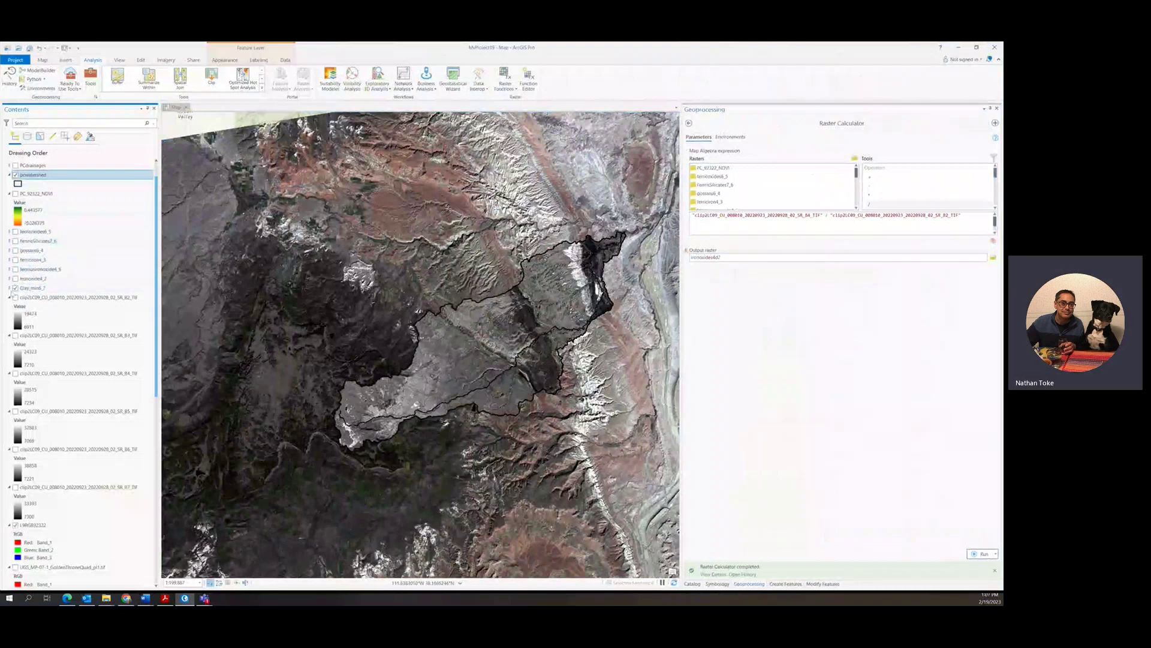
{"action": "left_click", "coordinate": [15, 288]}
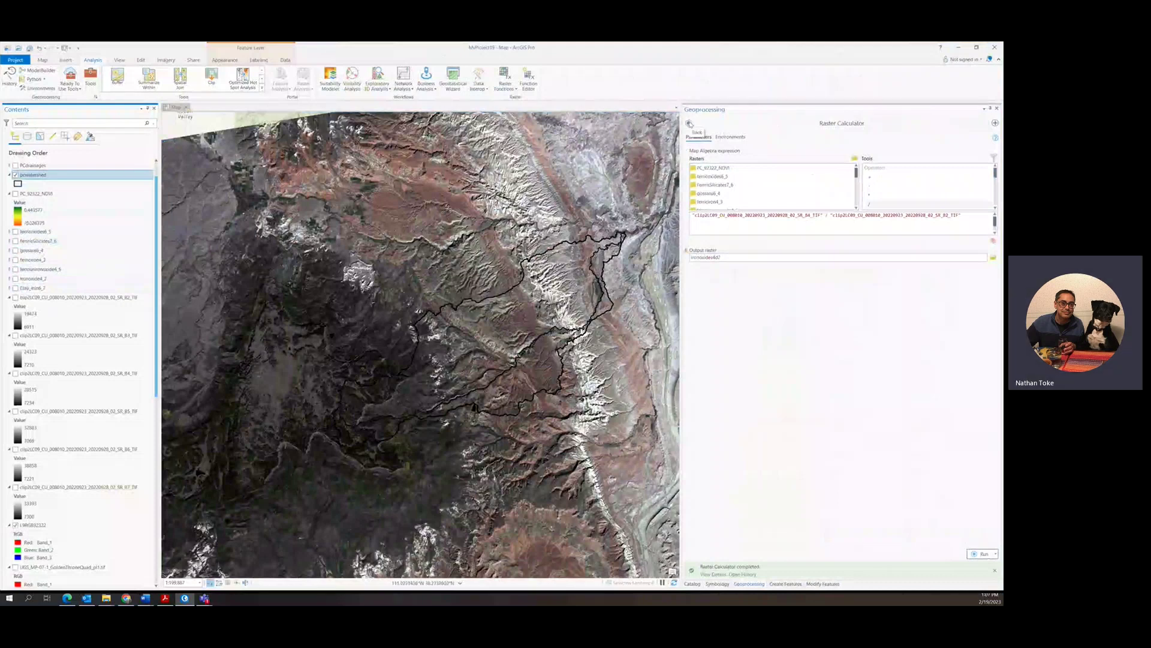
Return to the toolboxes and open Spatial Analyst's Principal Components tool
{"action": "left_click", "coordinate": [690, 123]}
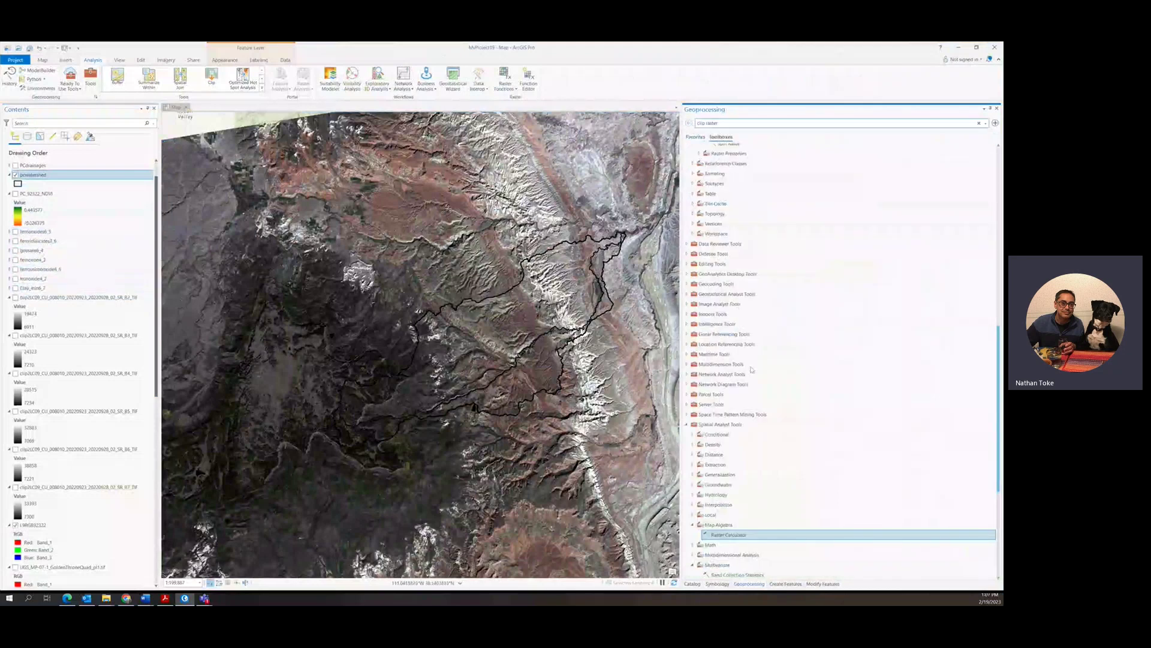
{"action": "scroll", "coordinate": [753, 369], "scroll_direction": "down", "scroll_amount": 3}
{"action": "scroll", "coordinate": [752, 370], "scroll_direction": "down", "scroll_amount": 4}
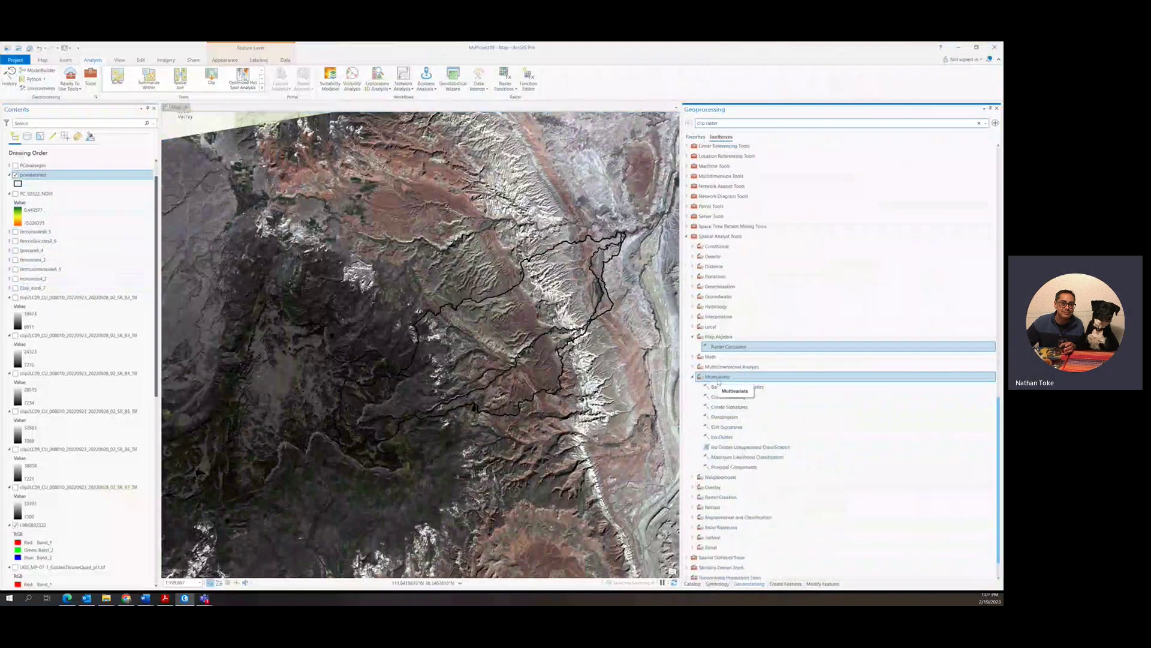
{"action": "left_click", "coordinate": [731, 468]}
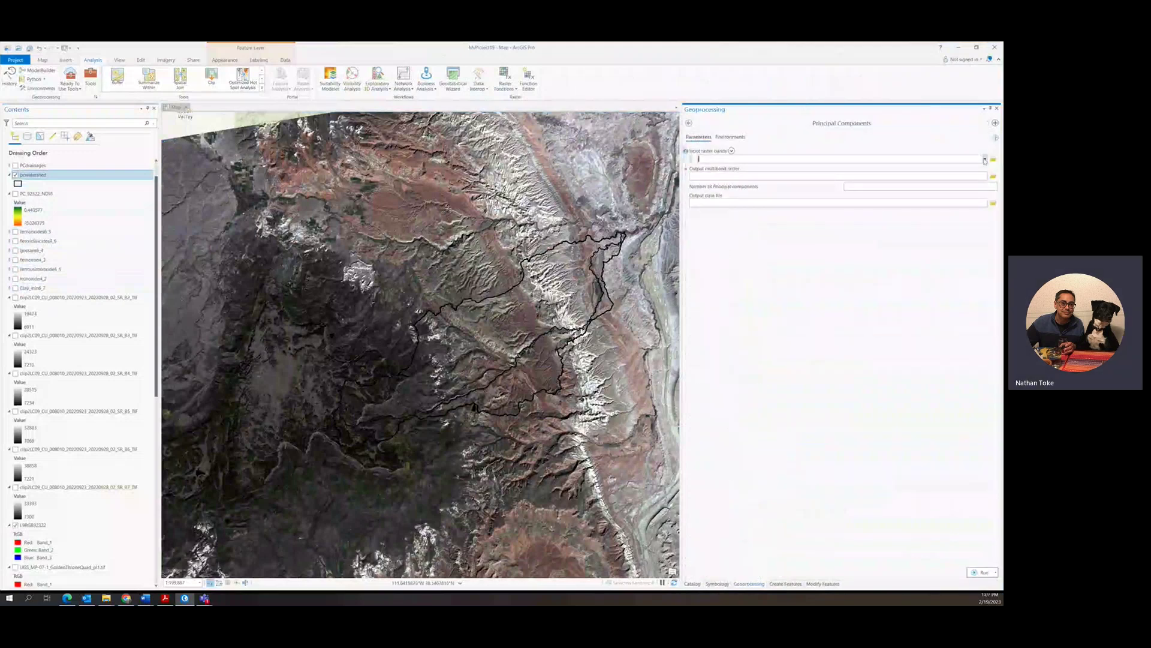
Add the seven ratio rasters, ferricoxides6_5 through the clay ratio, as input bands
{"action": "left_click", "coordinate": [985, 160]}
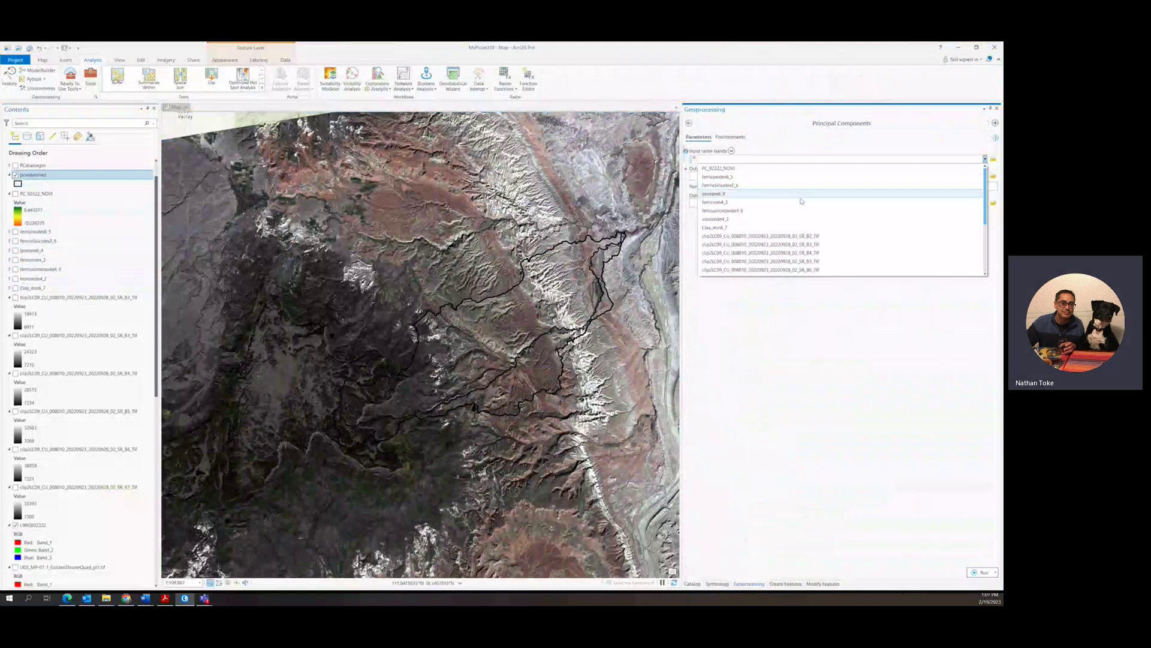
{"action": "left_click", "coordinate": [728, 176]}
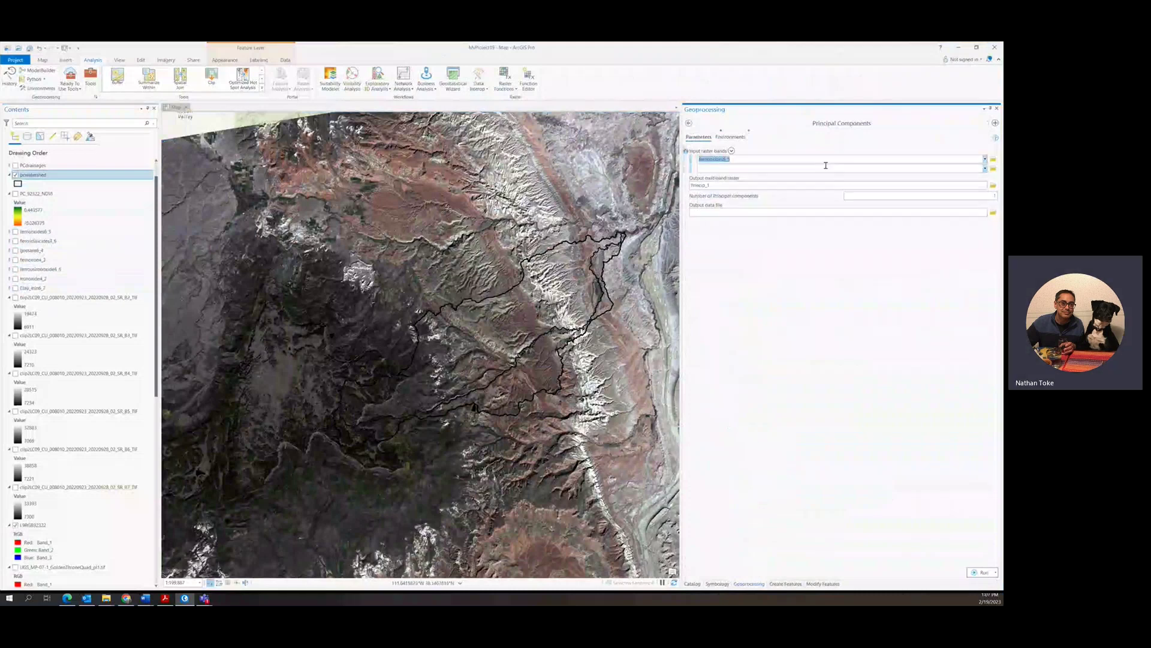
{"action": "left_click", "coordinate": [984, 168]}
{"action": "left_click", "coordinate": [768, 194]}
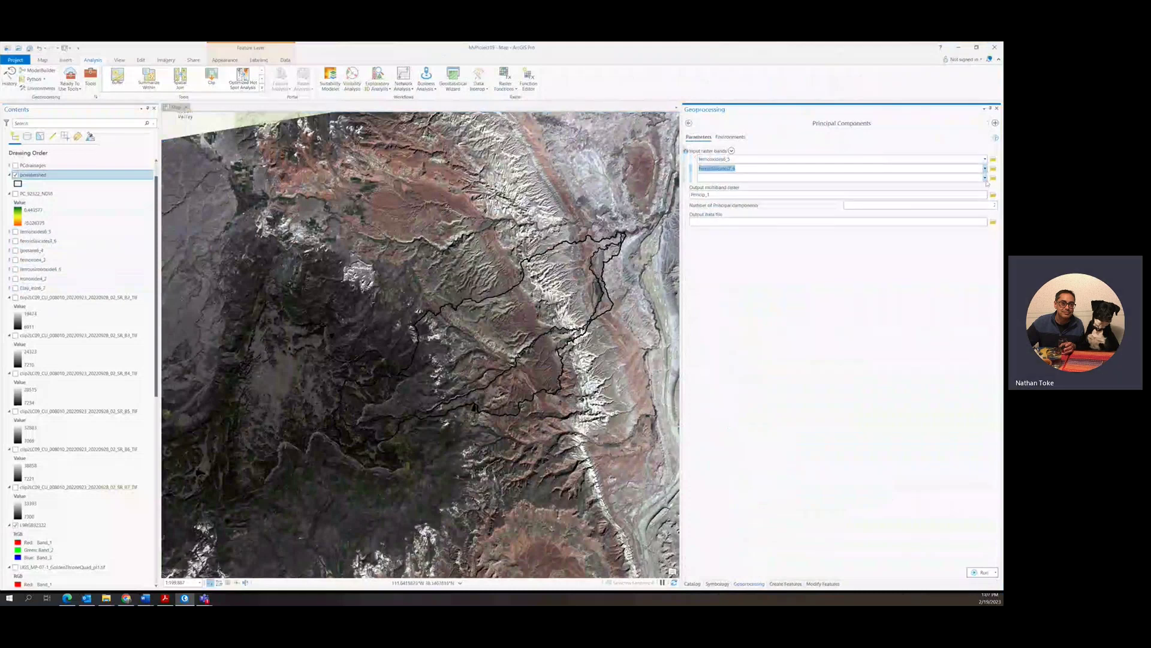
{"action": "left_click", "coordinate": [985, 177]}
{"action": "left_click", "coordinate": [713, 212]}
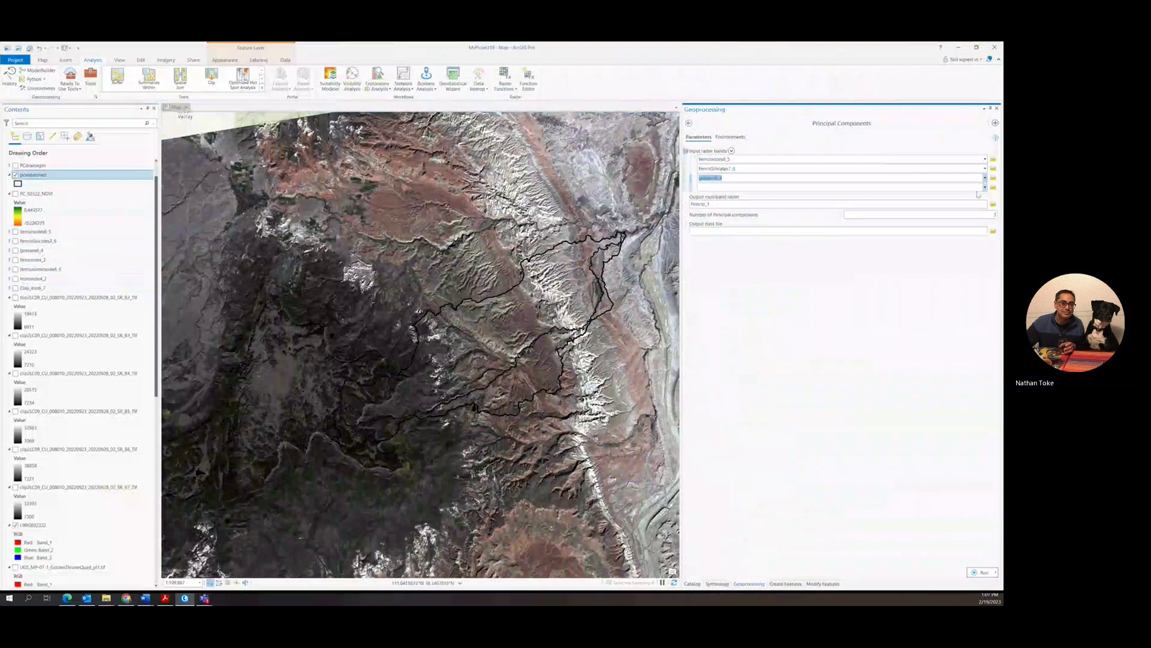
{"action": "left_click", "coordinate": [985, 187]}
{"action": "left_click", "coordinate": [744, 222]}
{"action": "left_click", "coordinate": [984, 197]}
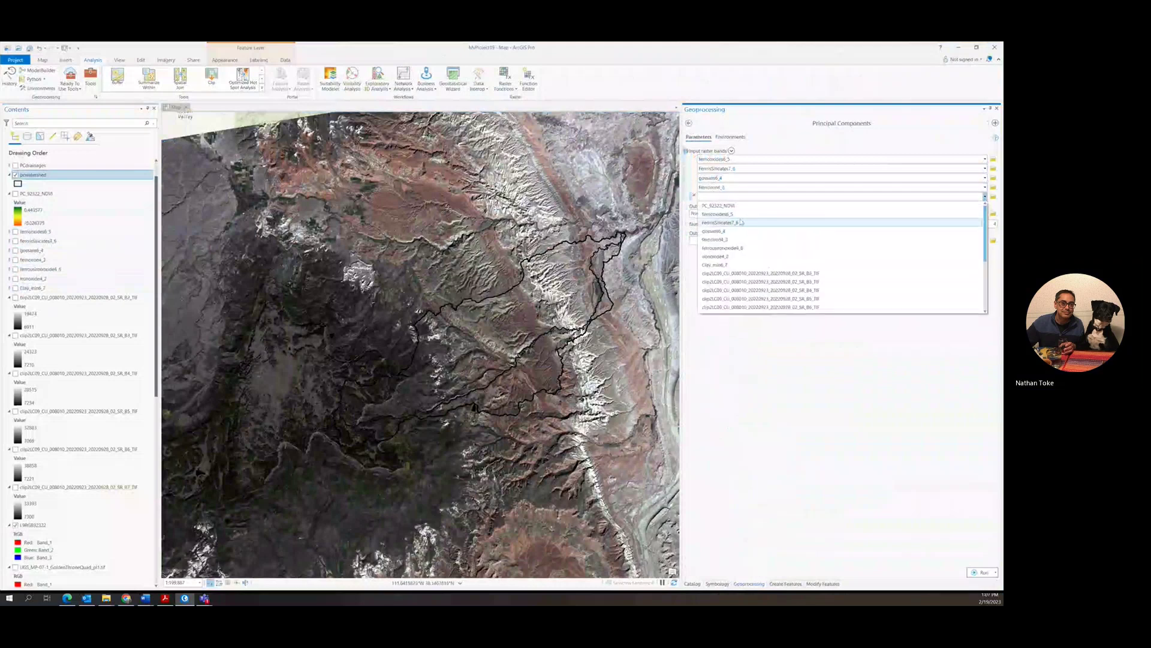
{"action": "left_click", "coordinate": [719, 247]}
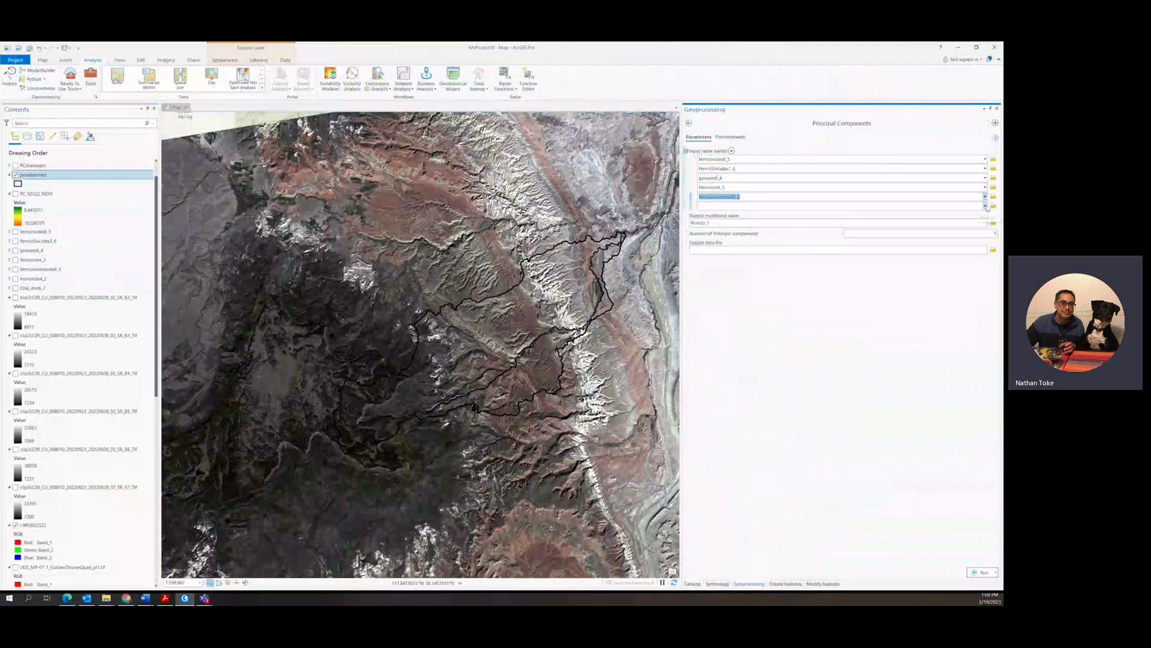
{"action": "left_click", "coordinate": [984, 206]}
{"action": "left_click", "coordinate": [882, 266]}
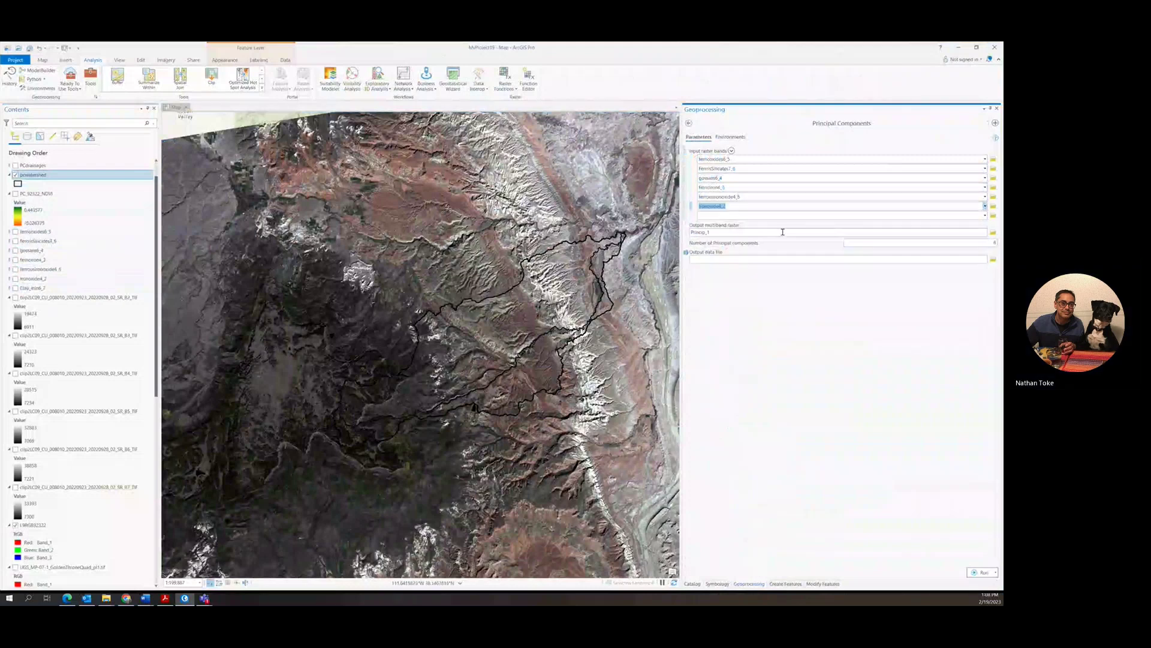
{"action": "left_click", "coordinate": [985, 215]}
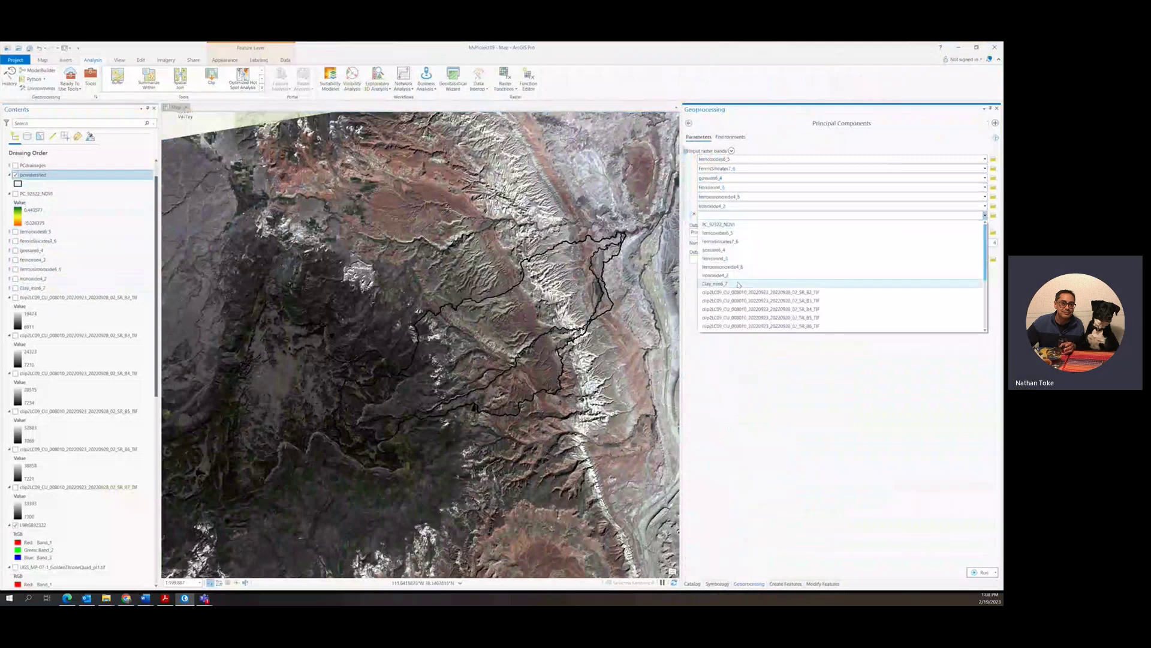
{"action": "left_click", "coordinate": [724, 285]}
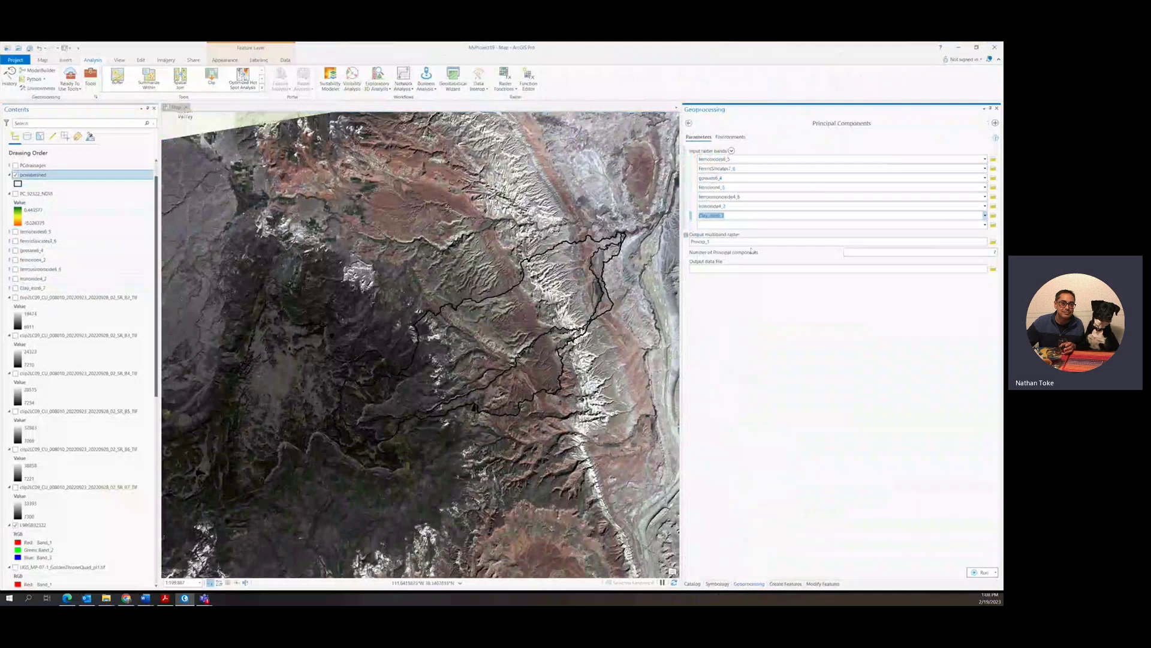
Replace the default Princip_1 output with GeologyPCA_PC, fill in the statistics file, and run Principal Components
{"action": "left_click", "coordinate": [730, 242]}
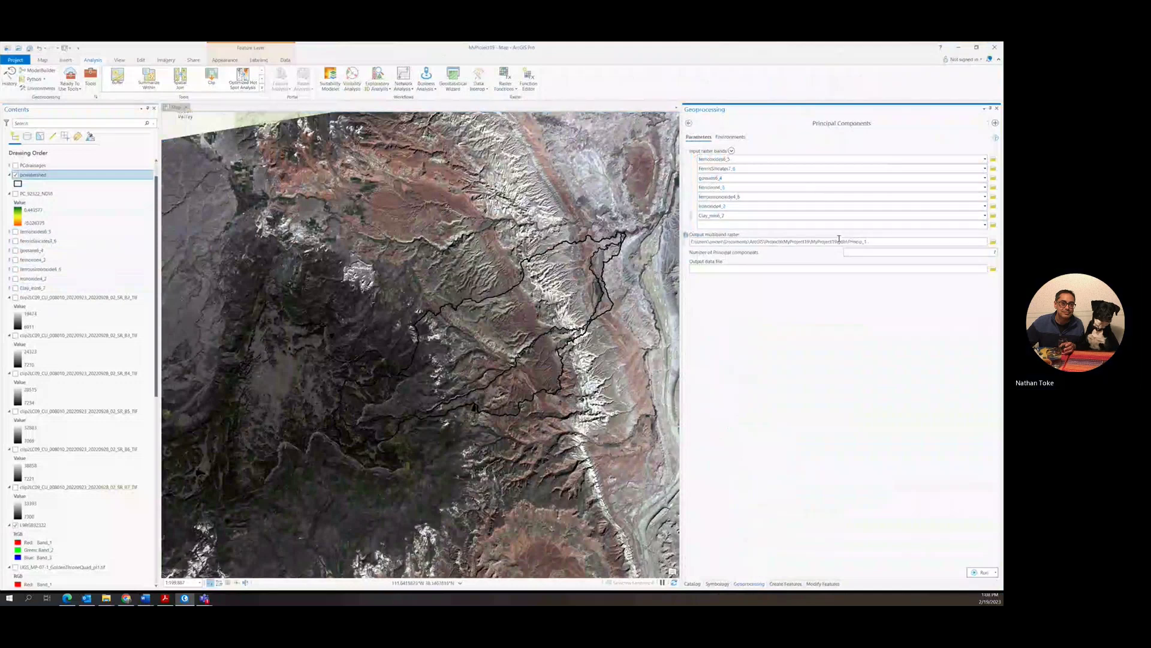
{"action": "double_click", "coordinate": [850, 242]}
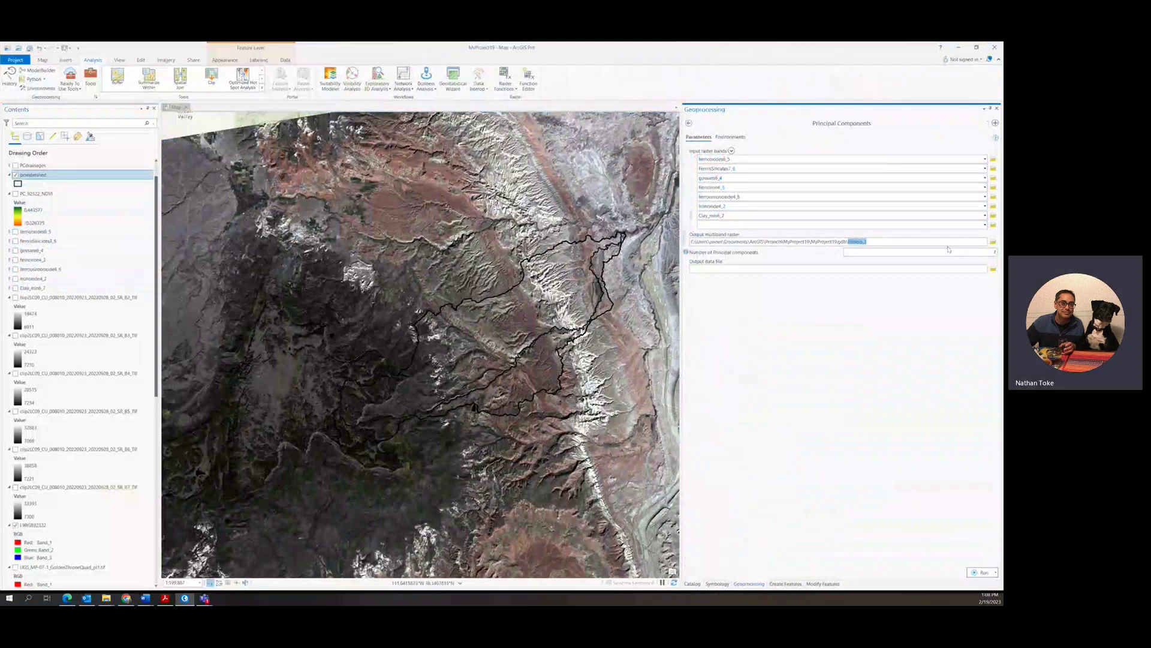
{"action": "type", "text": "GeologyPCA"}
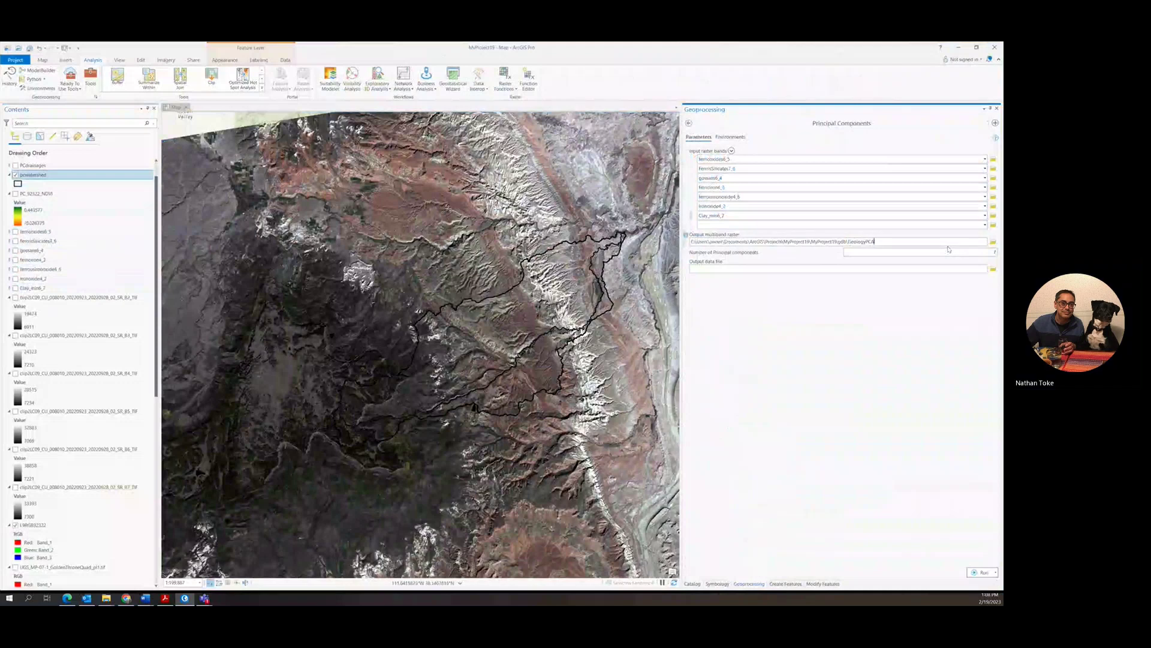
{"action": "type", "text": "_PC"}
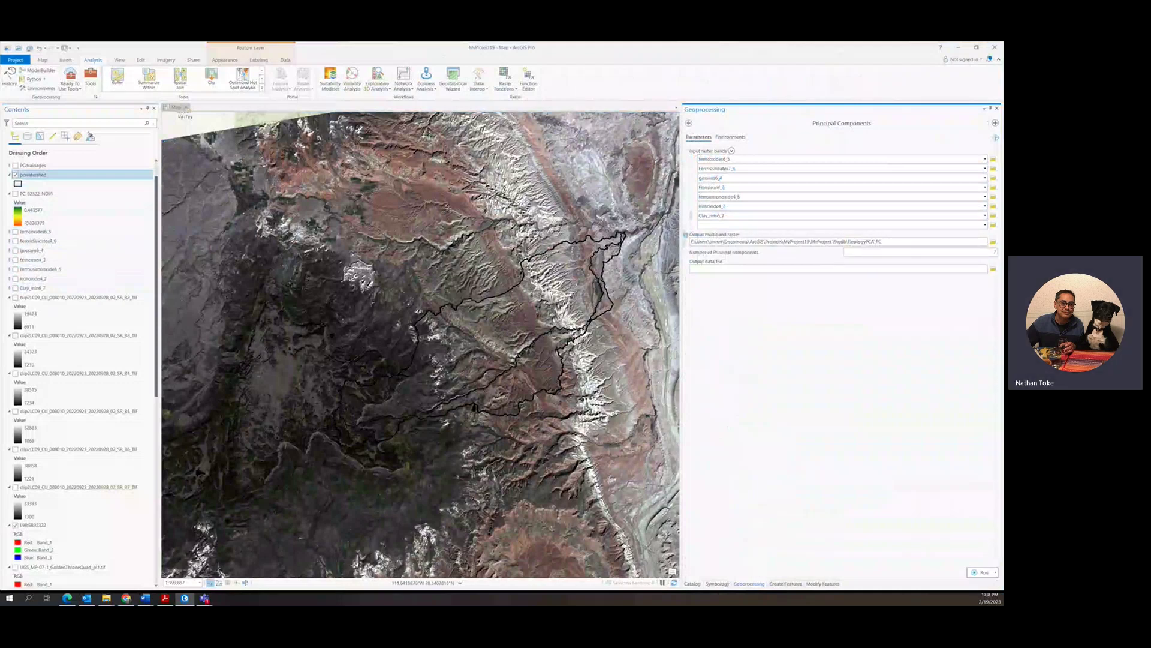
{"action": "left_click", "coordinate": [741, 269]}
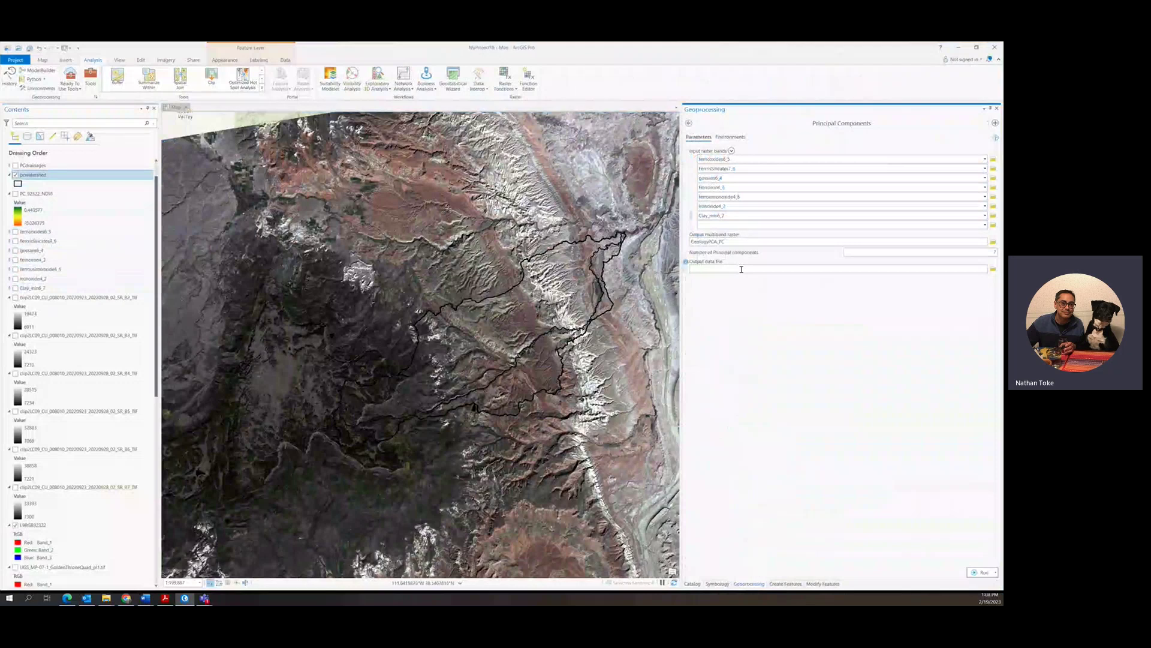
{"action": "type", "text": "eology"}
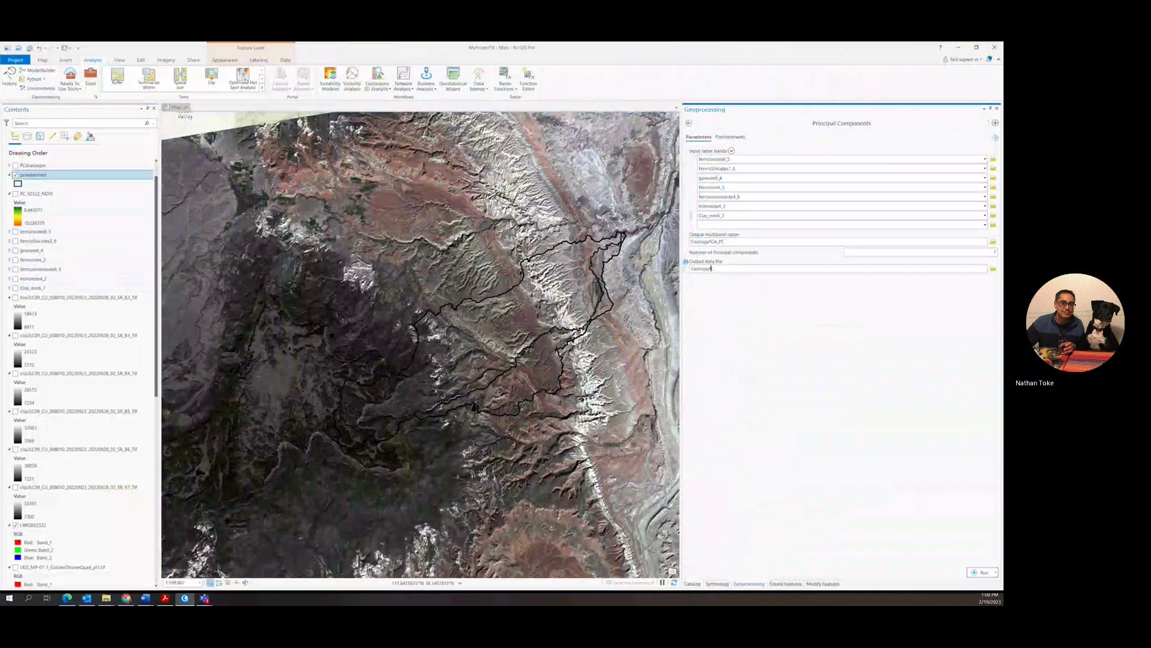
{"action": "type", "text": "PCA"}
{"action": "type", "text": "-info"}
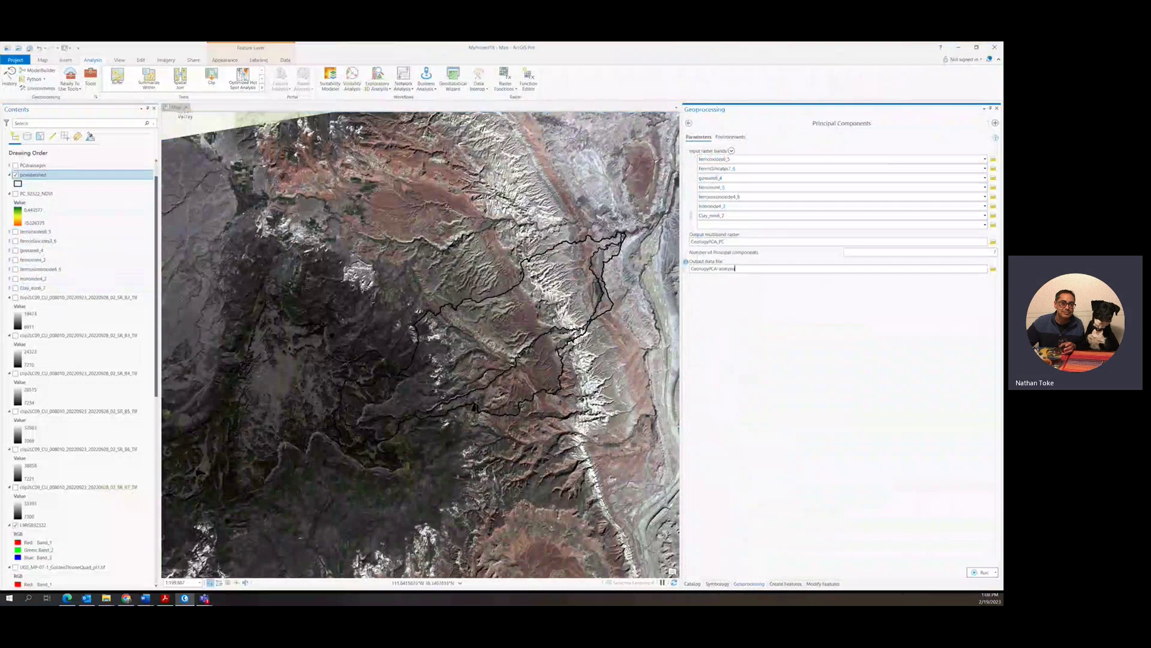
{"action": "type", "text": ".txt"}
{"action": "key", "text": "Tab"}
{"action": "left_click", "coordinate": [982, 573]}
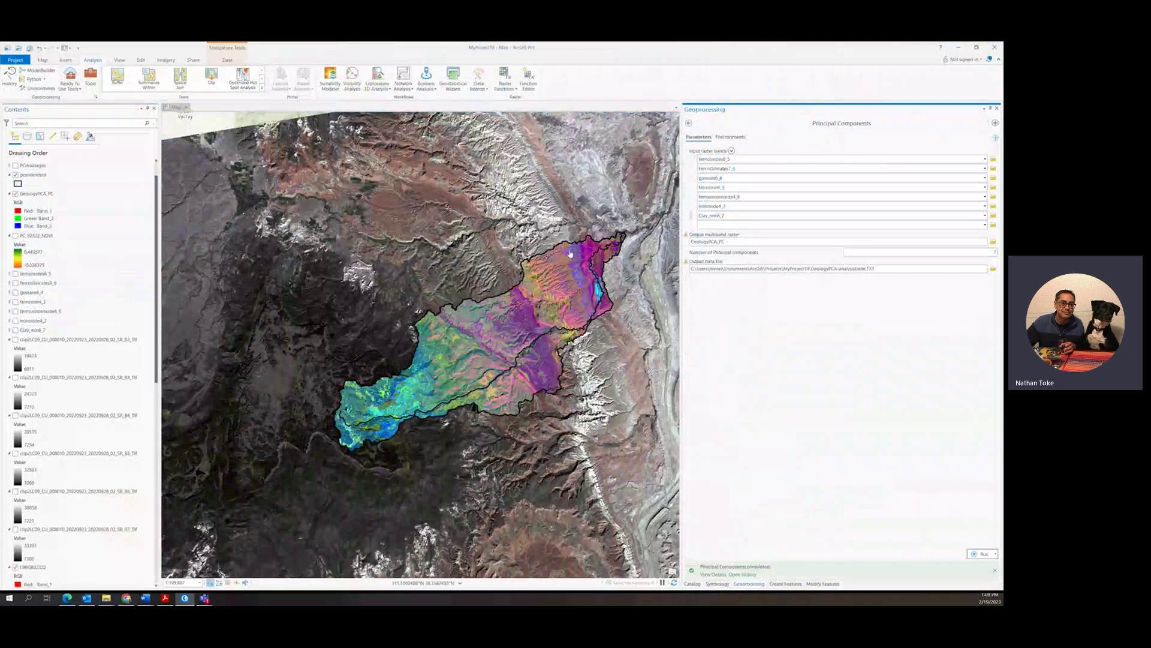
Centre the watershed in the map and move the GoldenThroneQuad geologic map above GeologyPCA_PC
{"action": "scroll", "coordinate": [534, 354], "scroll_direction": "up", "scroll_amount": 3}
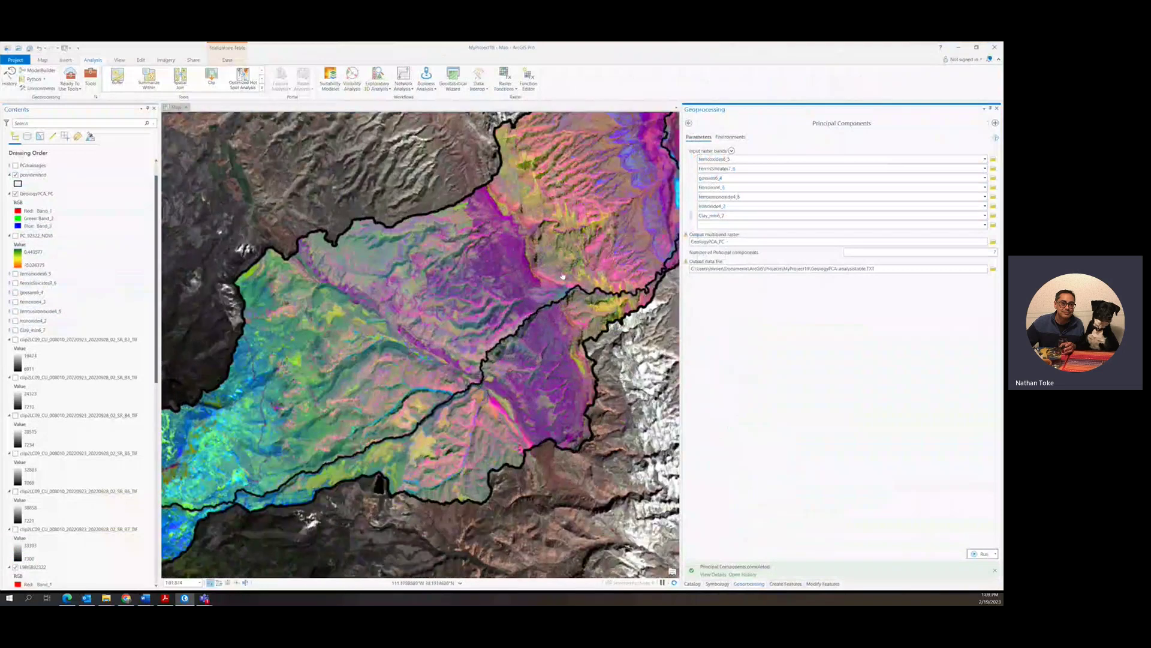
{"action": "left_click_drag", "start_coordinate": [551, 277], "coordinate": [497, 278]}
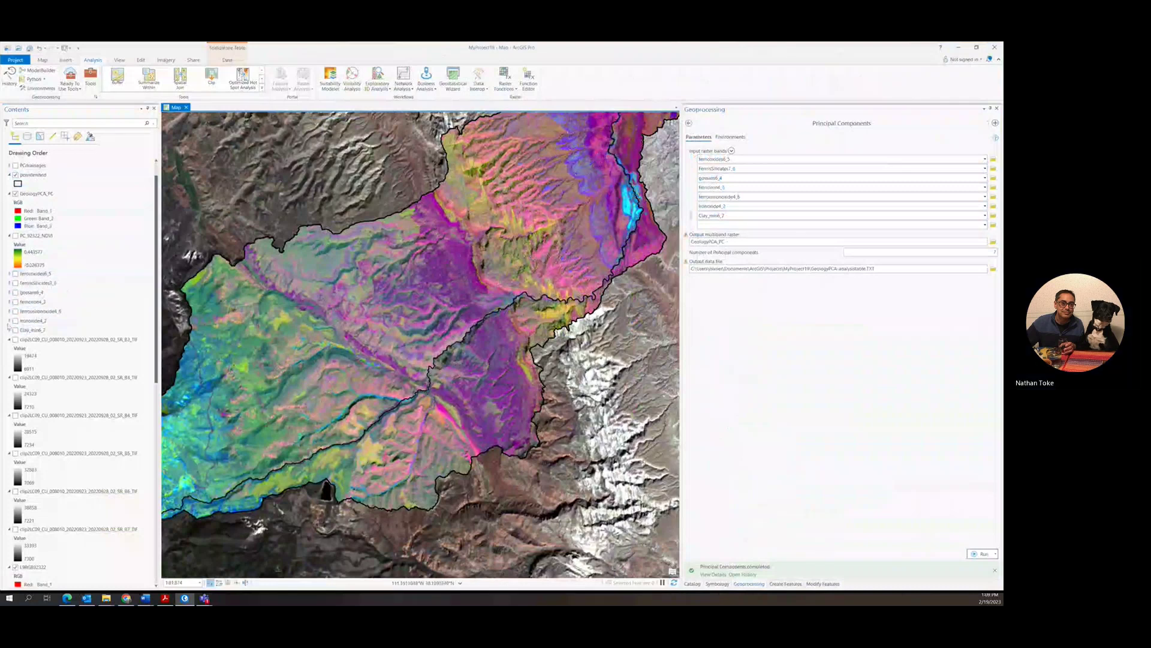
{"action": "scroll", "coordinate": [36, 318], "scroll_direction": "down", "scroll_amount": 3}
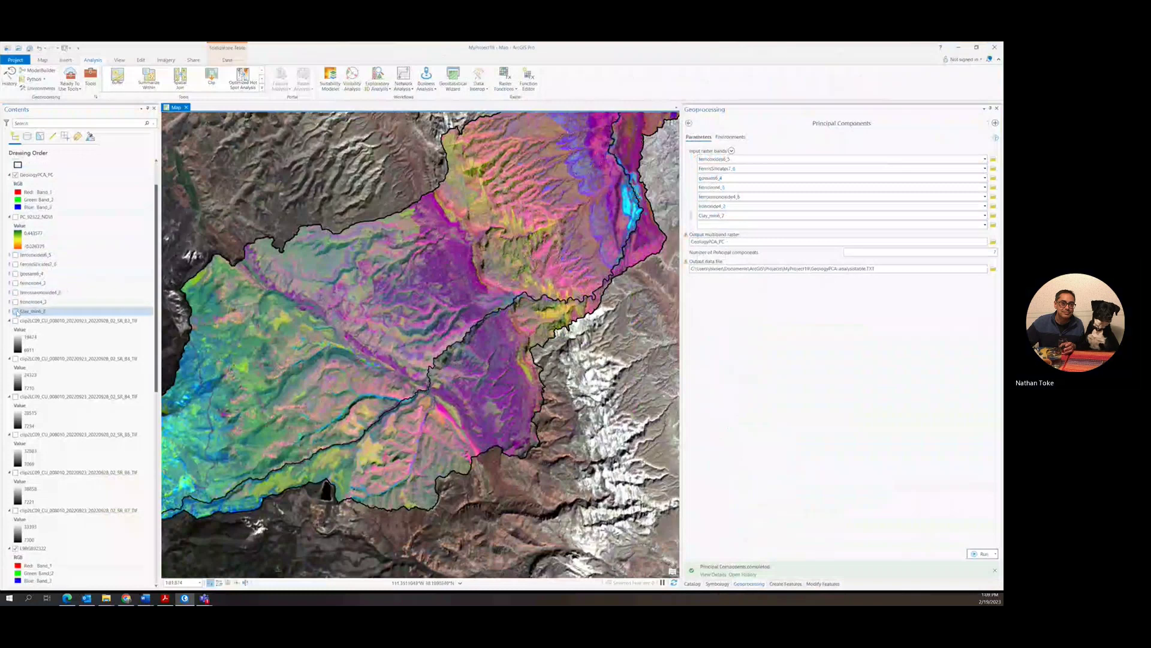
{"action": "mouse_move", "coordinate": [62, 557]}
{"action": "left_mouse_down"}
{"action": "mouse_move", "coordinate": [57, 180]}
{"action": "mouse_move", "coordinate": [69, 216]}
{"action": "left_mouse_up"}
Flick the GoldenThroneQuad layer on and off to compare it with the PCA raster around Capitol Canyon
{"action": "left_click", "coordinate": [16, 220]}
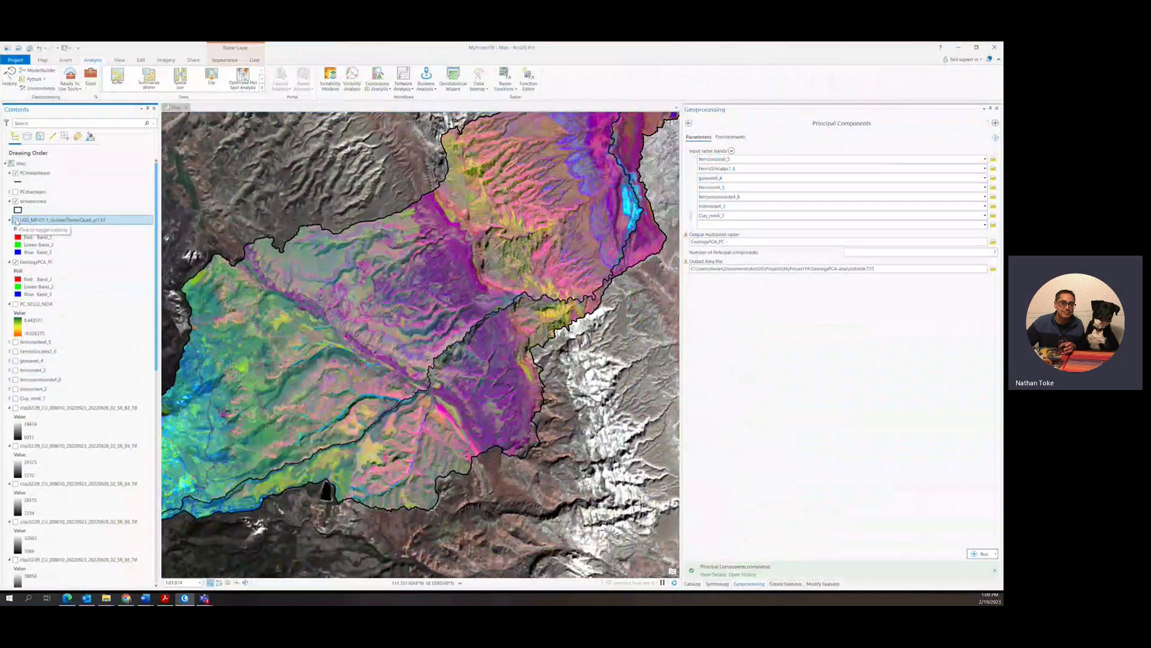
{"action": "left_click", "coordinate": [15, 220]}
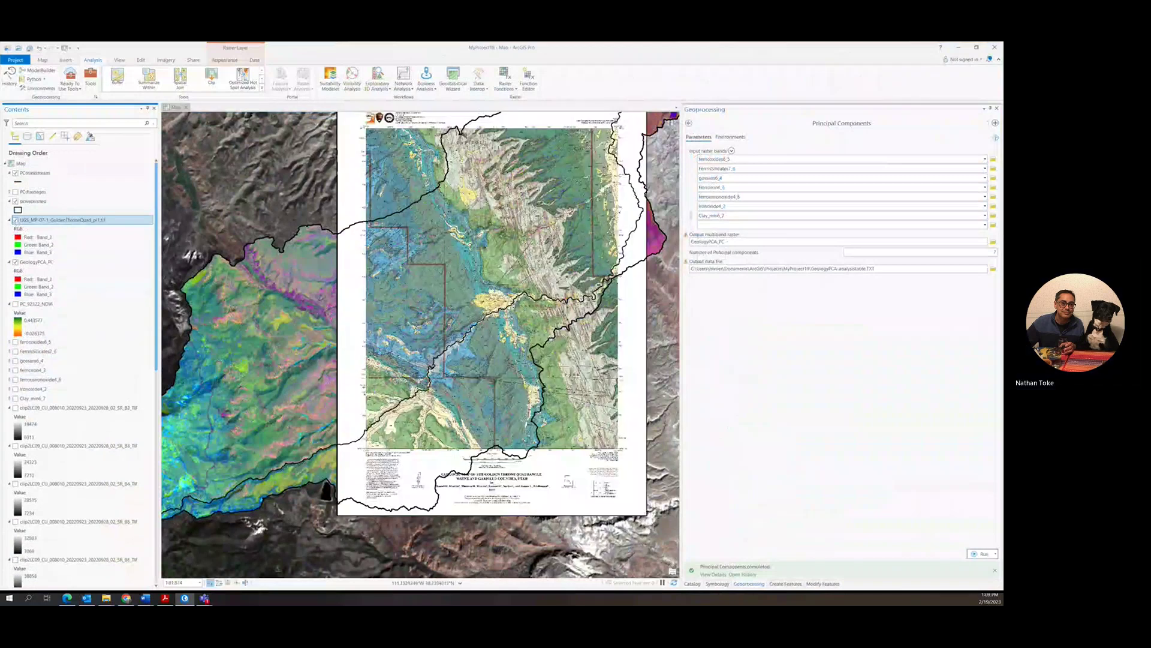
{"action": "scroll", "coordinate": [468, 264], "scroll_direction": "up", "scroll_amount": 5}
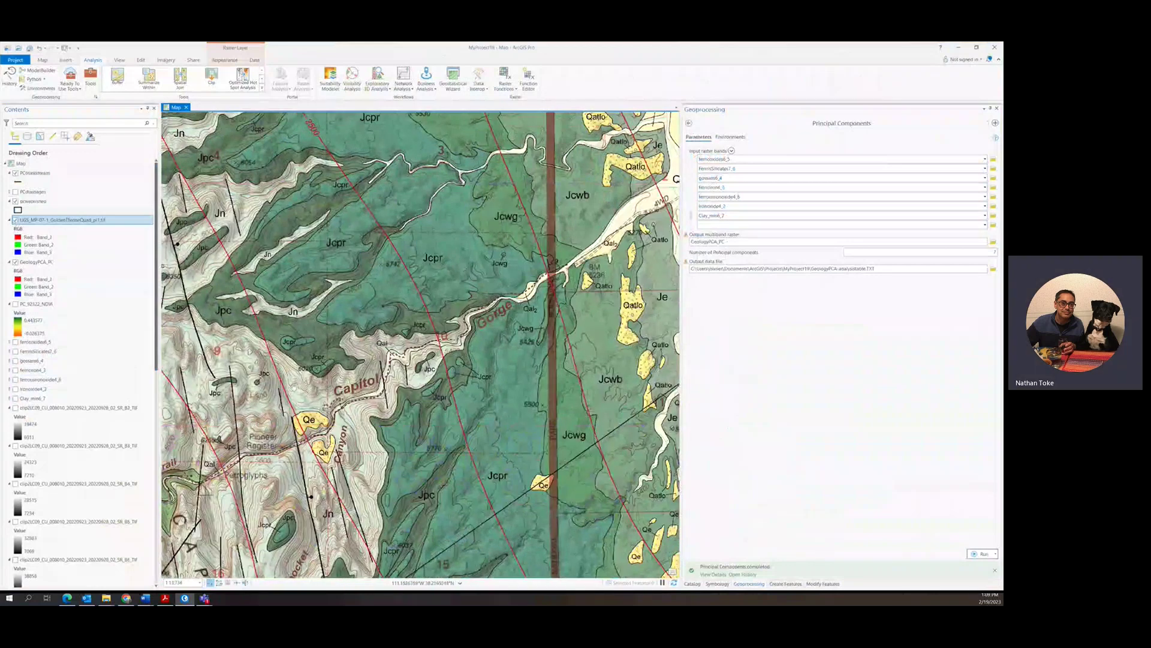
{"action": "left_click_drag", "start_coordinate": [256, 235], "coordinate": [376, 331]}
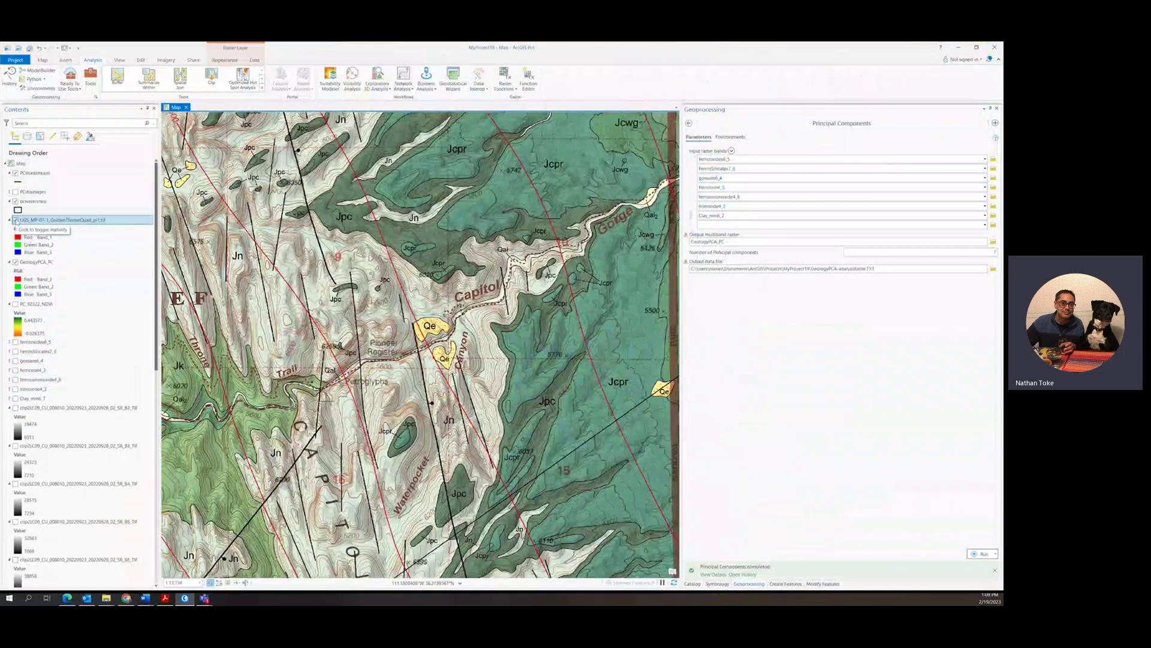
{"action": "left_click", "coordinate": [16, 221]}
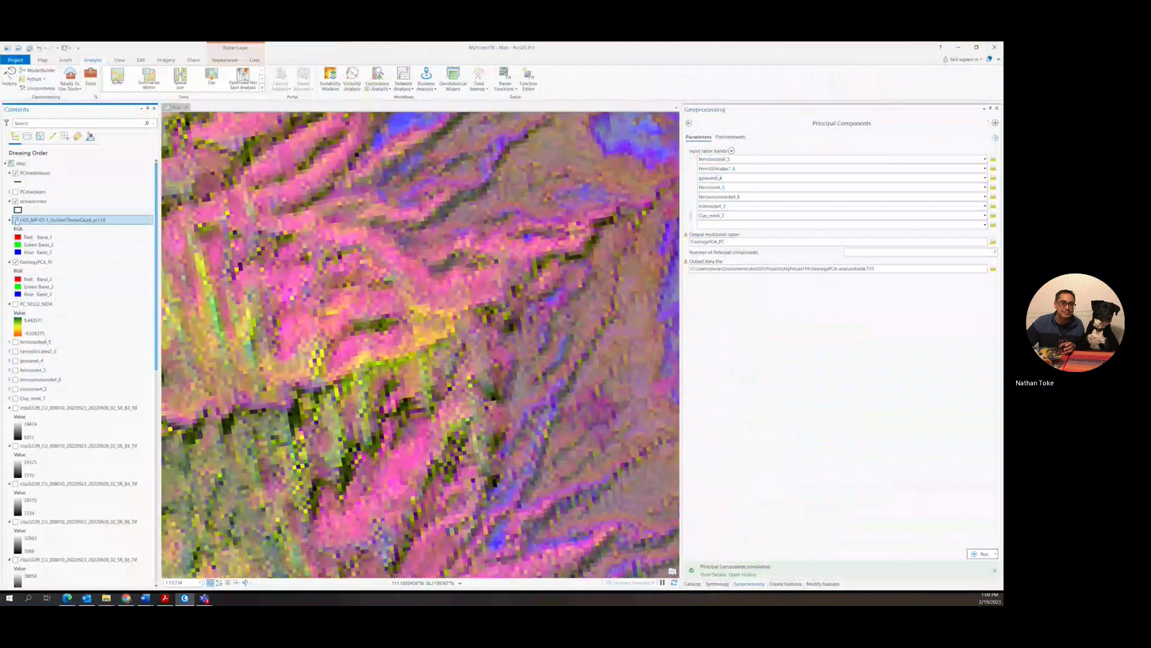
{"action": "left_click", "coordinate": [16, 221]}
{"action": "left_click", "coordinate": [17, 220]}
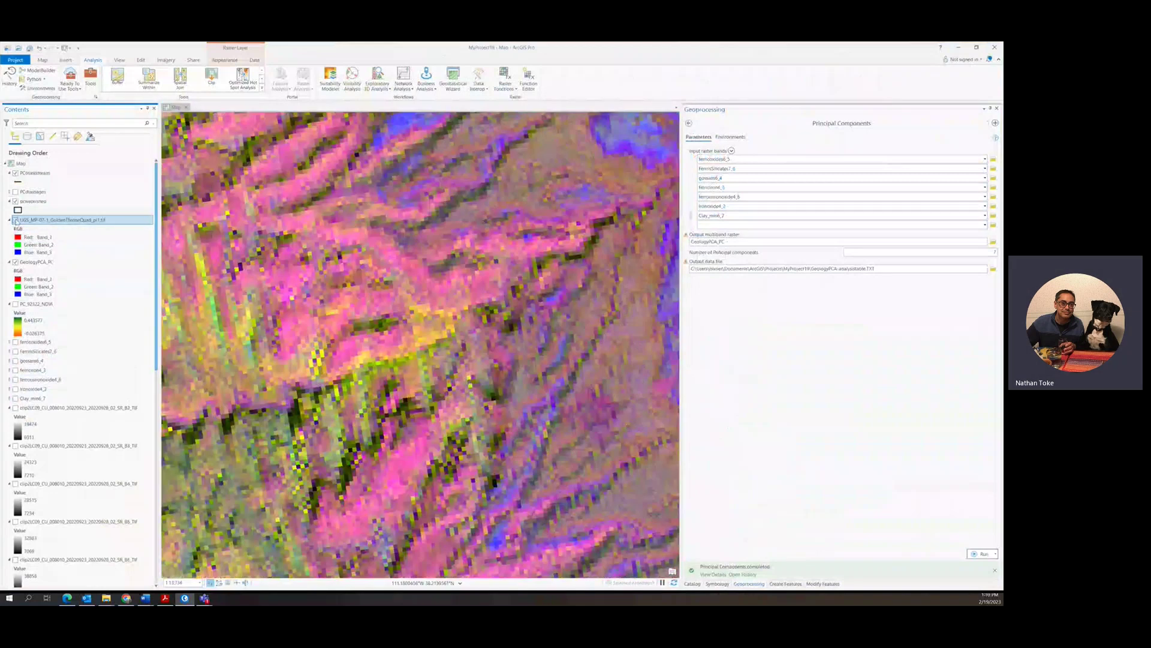
Zoom out and toggle the geologic map several more times, leaving it hidden
{"action": "scroll", "coordinate": [348, 300], "scroll_direction": "down", "scroll_amount": 2}
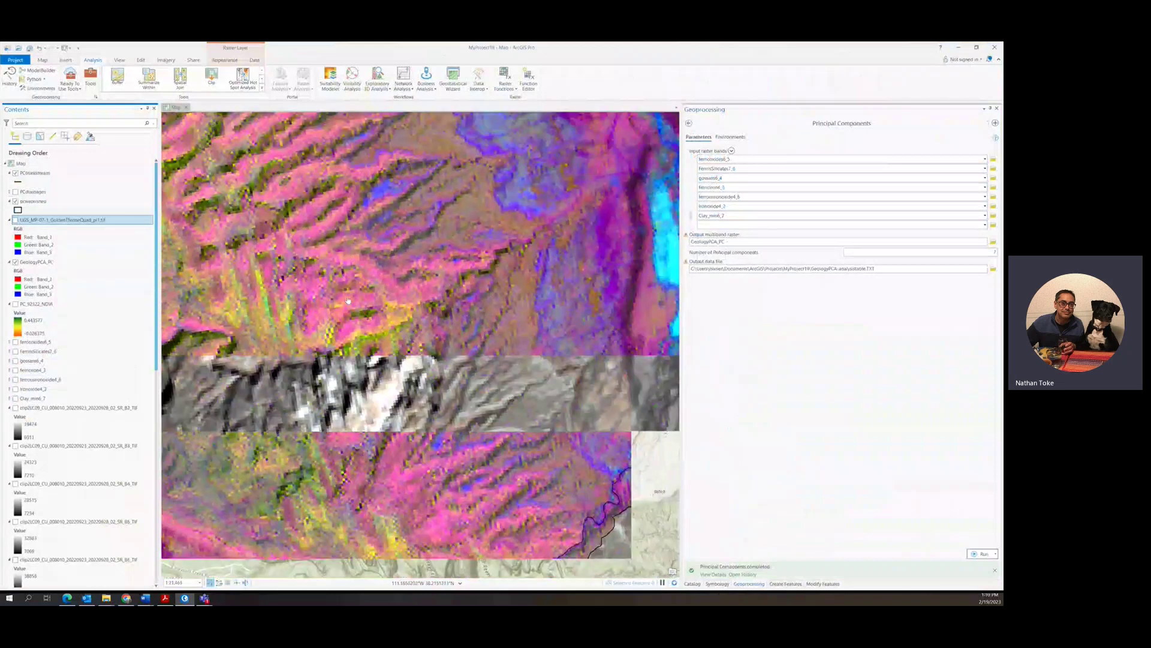
{"action": "scroll", "coordinate": [348, 300], "scroll_direction": "down", "scroll_amount": 2}
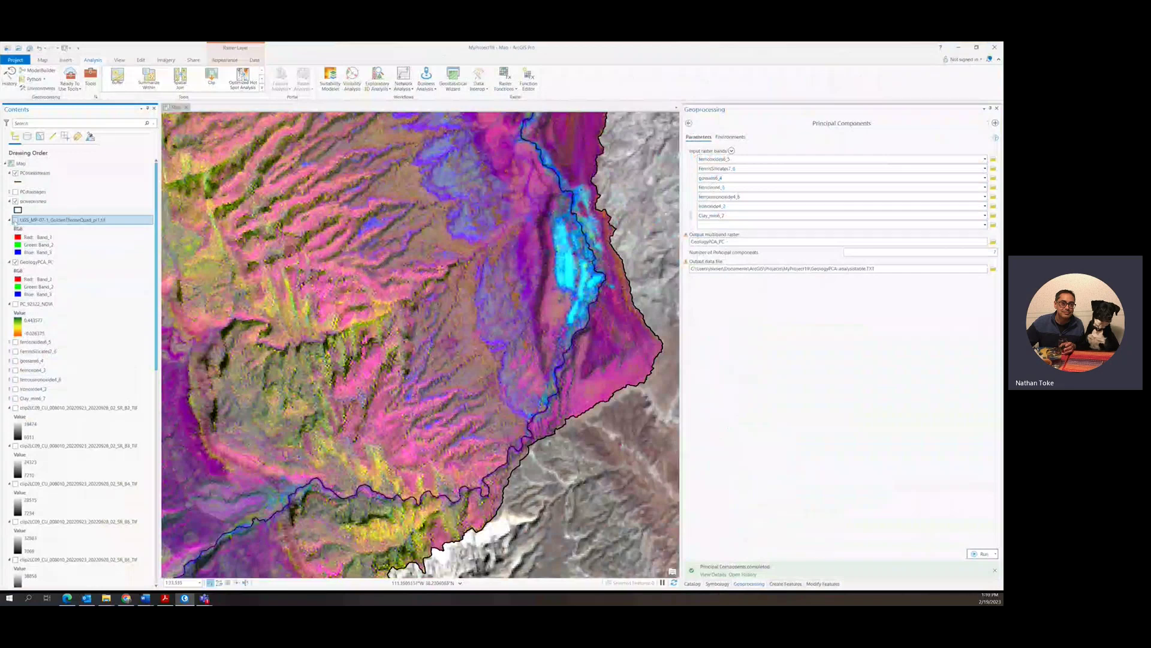
{"action": "left_click", "coordinate": [15, 220]}
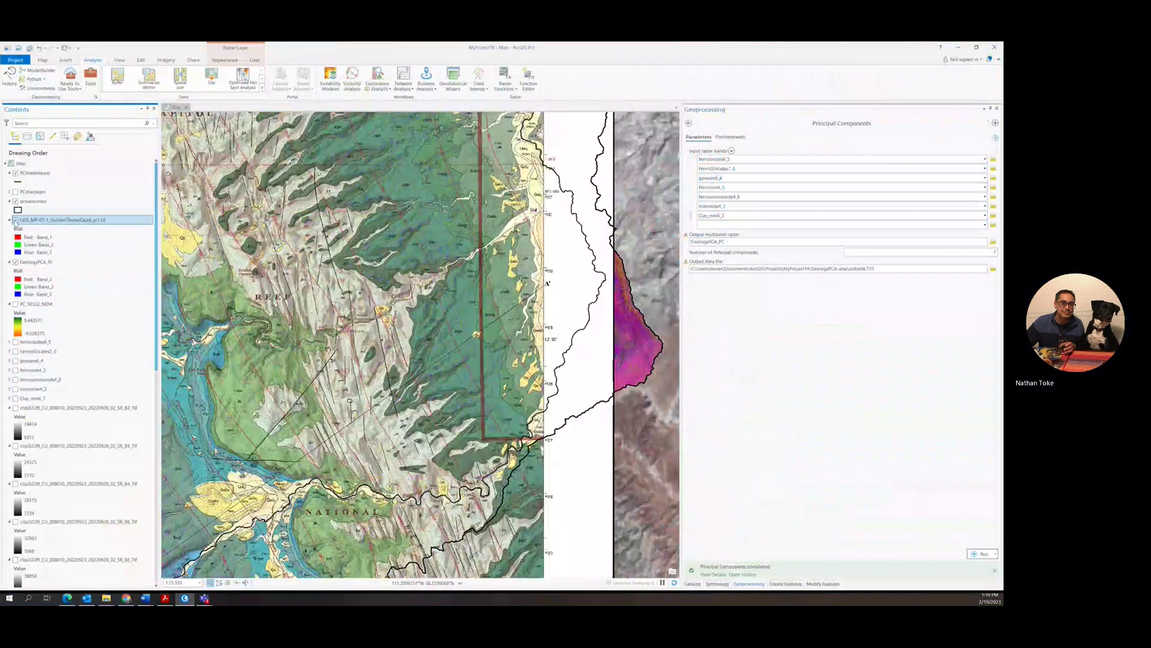
{"action": "left_click", "coordinate": [16, 220]}
{"action": "left_click", "coordinate": [16, 220]}
{"action": "left_click", "coordinate": [16, 221]}
{"action": "left_click", "coordinate": [16, 220]}
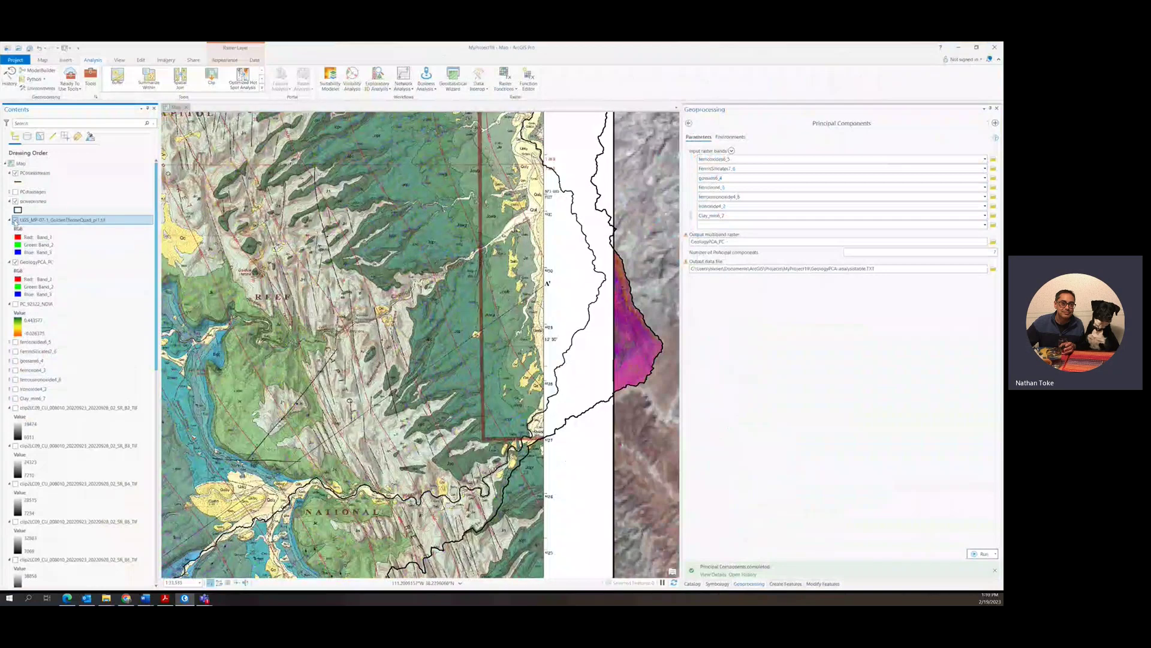
{"action": "left_click", "coordinate": [15, 220]}
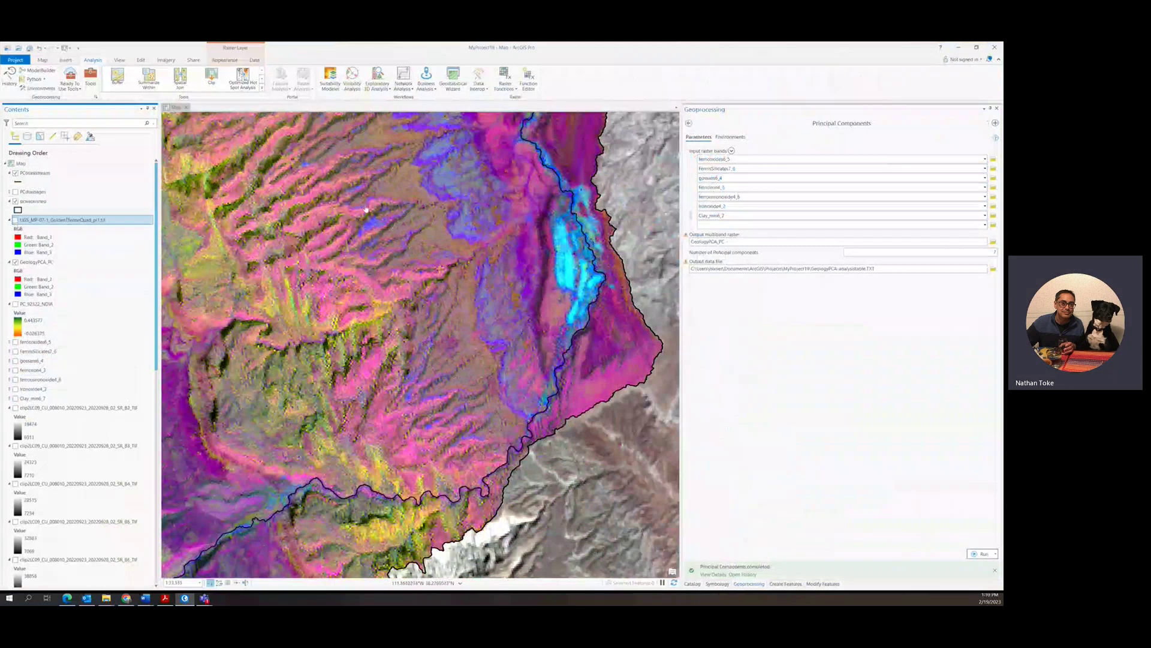
{"action": "scroll", "coordinate": [367, 210], "scroll_direction": "up", "scroll_amount": 2}
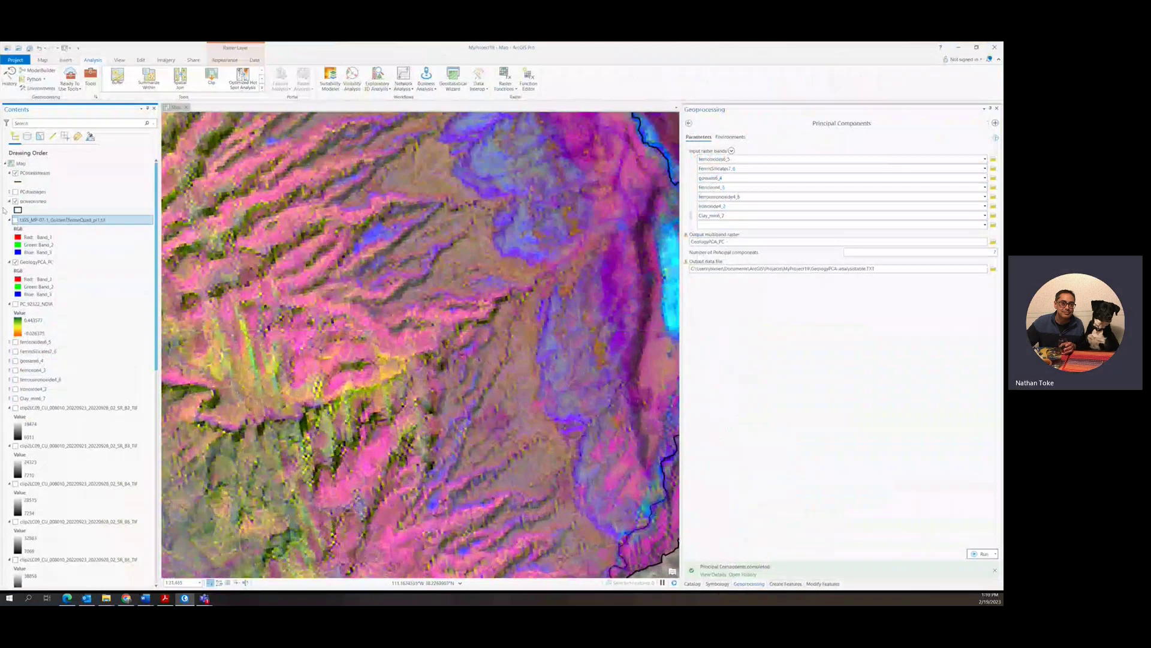
{"action": "left_click", "coordinate": [16, 221]}
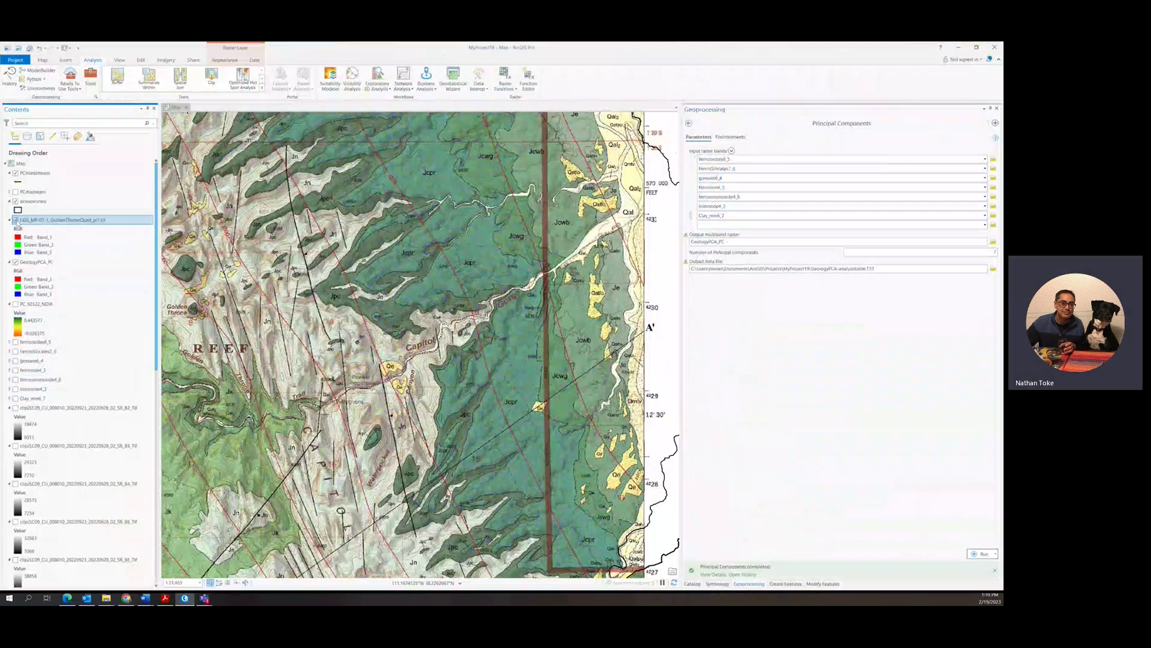
{"action": "left_click", "coordinate": [16, 220]}
{"action": "left_click", "coordinate": [16, 220]}
{"action": "left_click", "coordinate": [16, 220]}
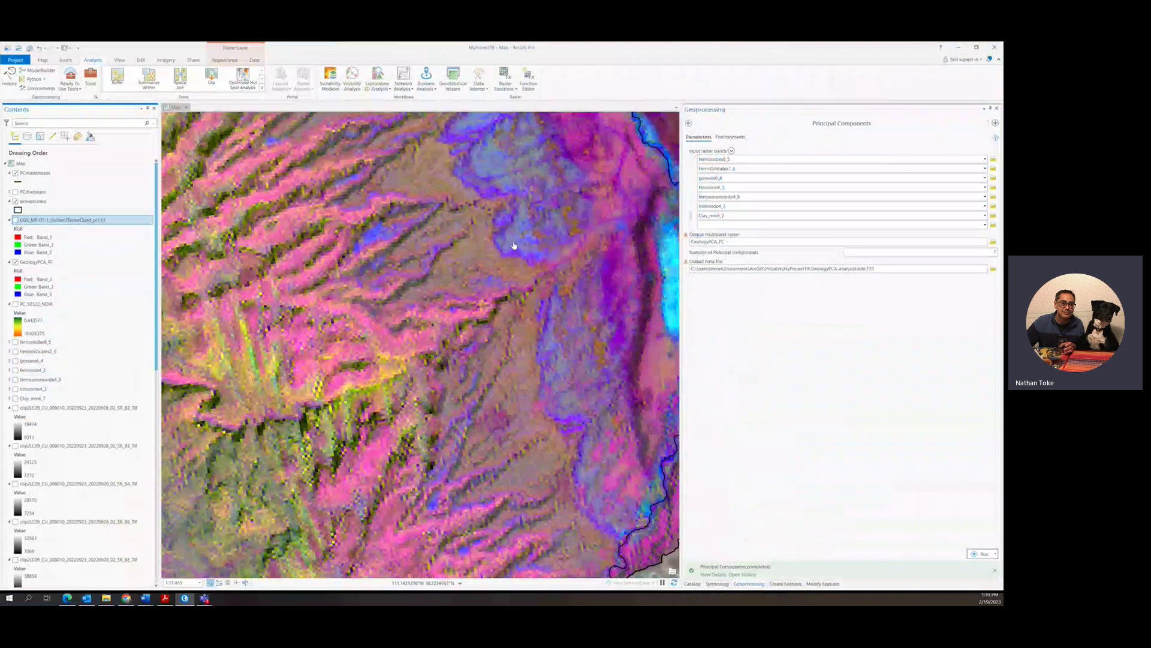
{"action": "left_click", "coordinate": [15, 220]}
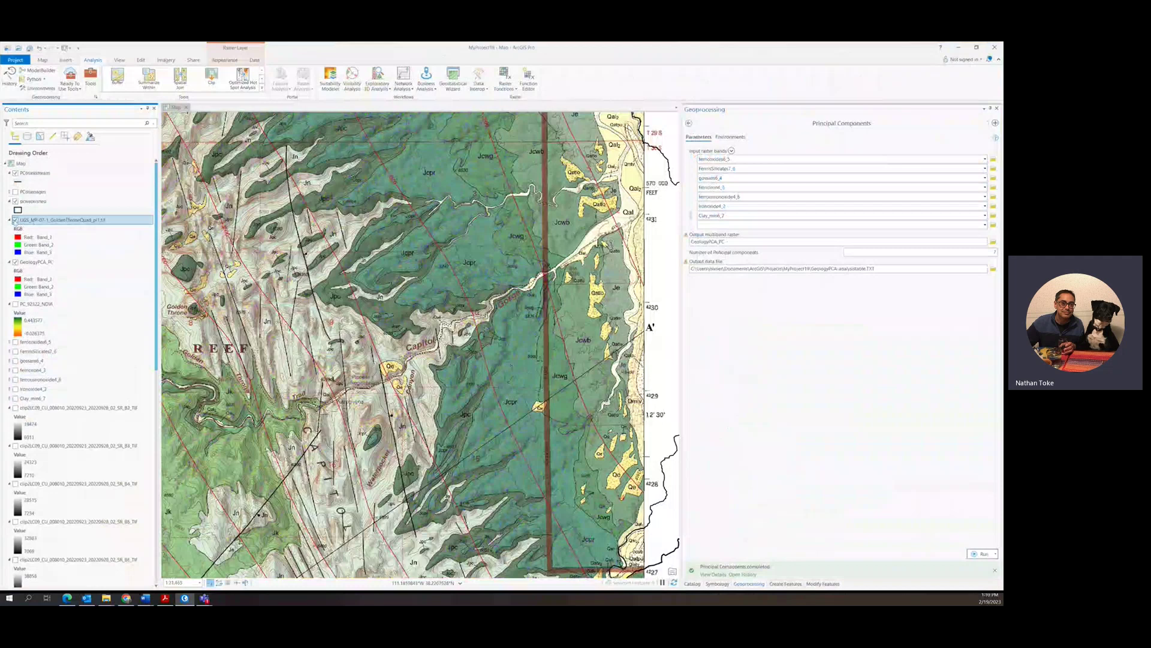
{"action": "left_click", "coordinate": [15, 220]}
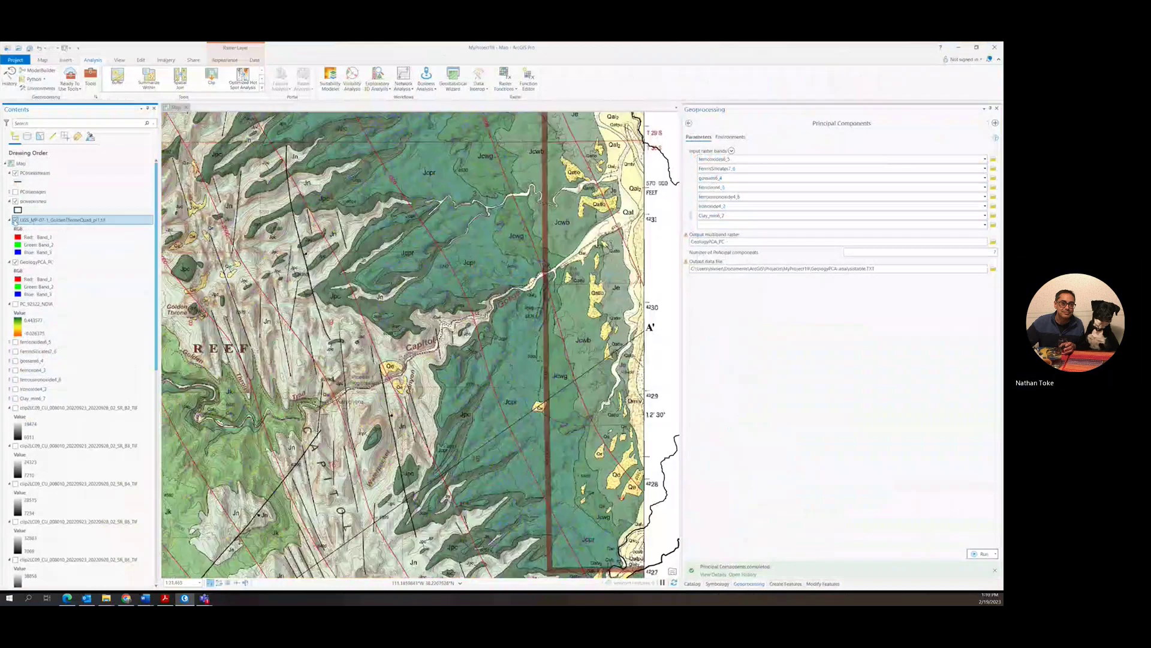
{"action": "left_click", "coordinate": [15, 220]}
{"action": "left_click_drag", "start_coordinate": [519, 193], "coordinate": [485, 300]}
{"action": "left_click_drag", "start_coordinate": [517, 144], "coordinate": [463, 234]}
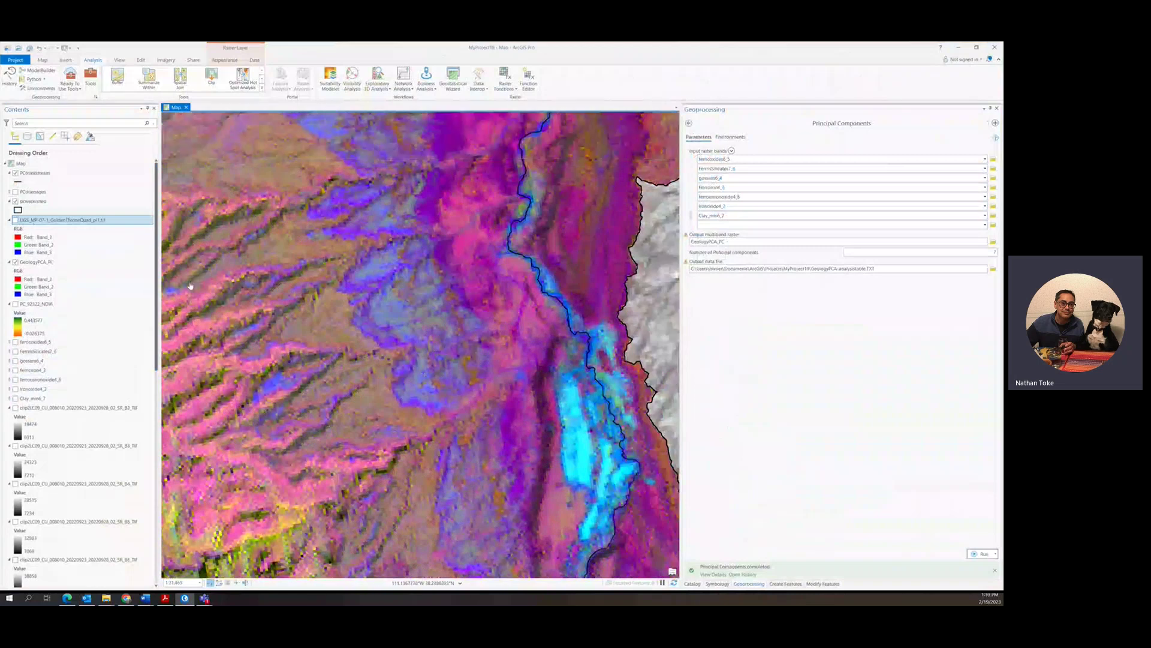
{"action": "left_click", "coordinate": [15, 220]}
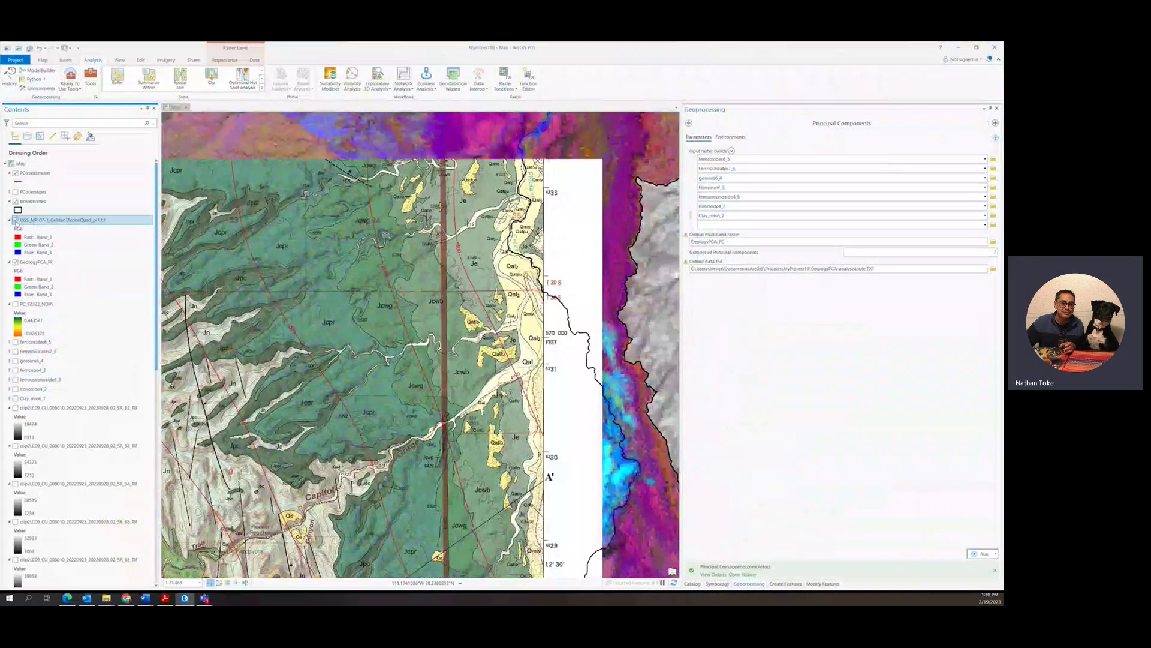
{"action": "left_click", "coordinate": [15, 220]}
{"action": "left_click", "coordinate": [15, 220]}
{"action": "left_click", "coordinate": [15, 220]}
{"action": "left_click", "coordinate": [15, 220]}
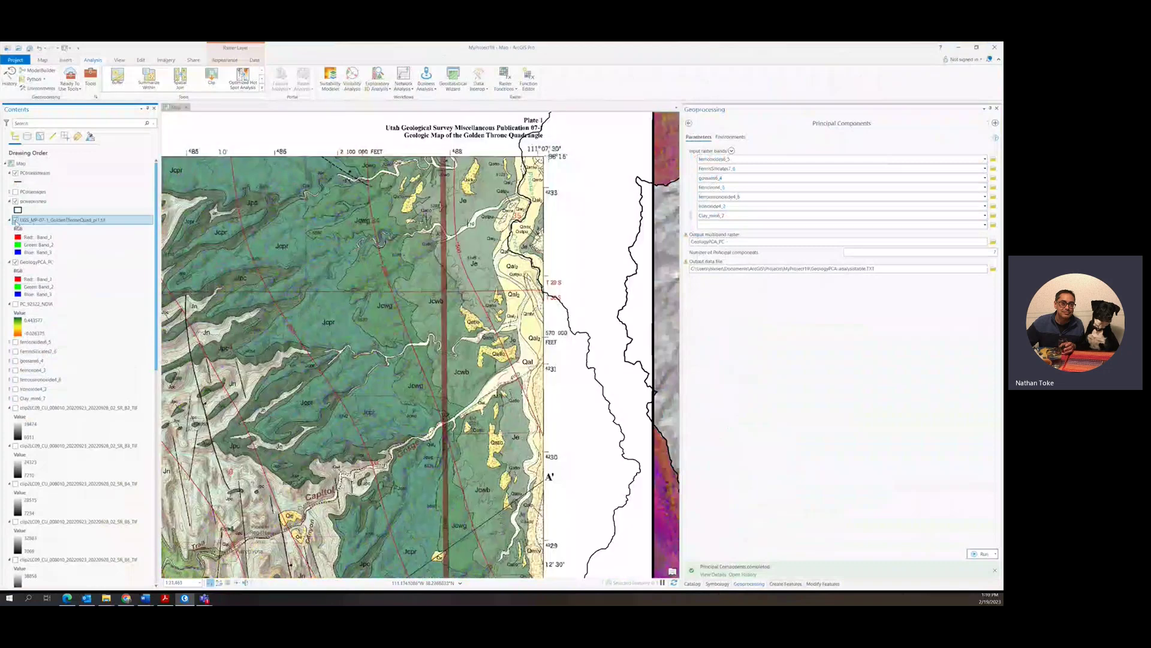
{"action": "left_click", "coordinate": [15, 220]}
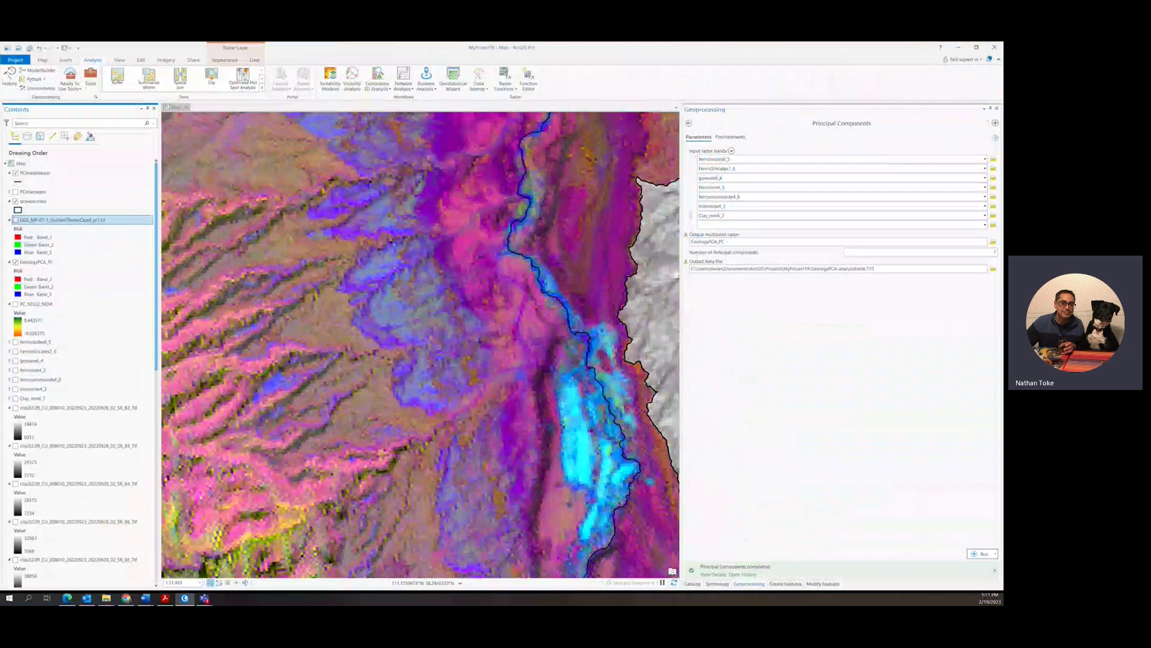
{"action": "left_click", "coordinate": [16, 220]}
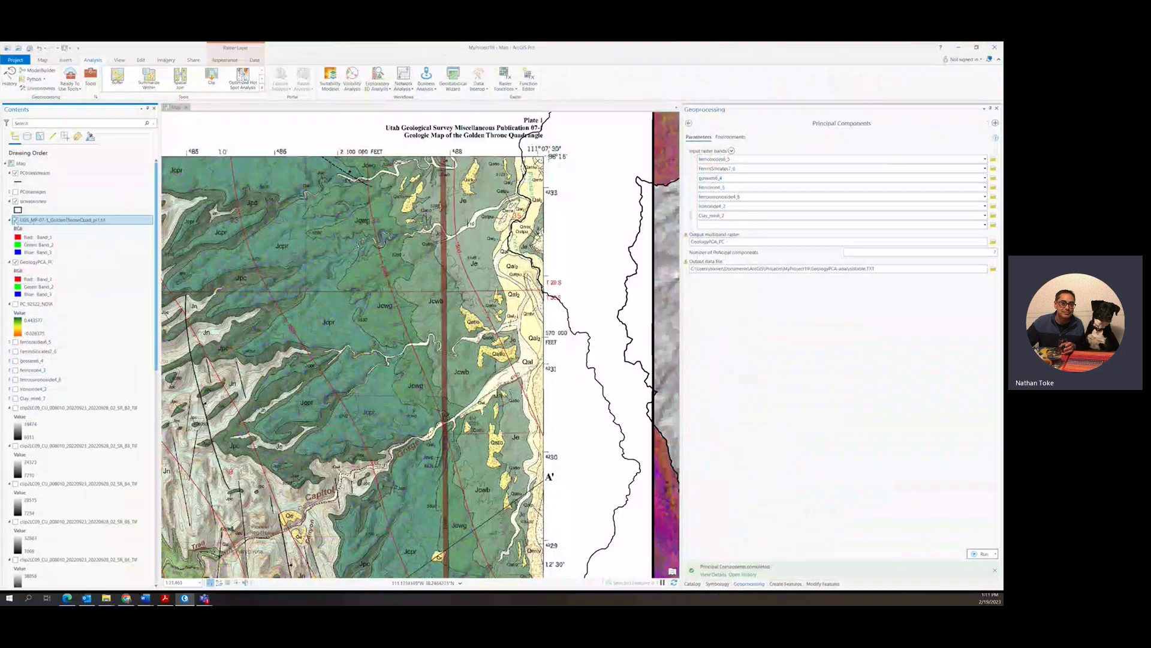
{"action": "left_click", "coordinate": [15, 220]}
{"action": "left_click", "coordinate": [15, 220]}
{"action": "left_click", "coordinate": [16, 220]}
{"action": "left_click", "coordinate": [15, 221]}
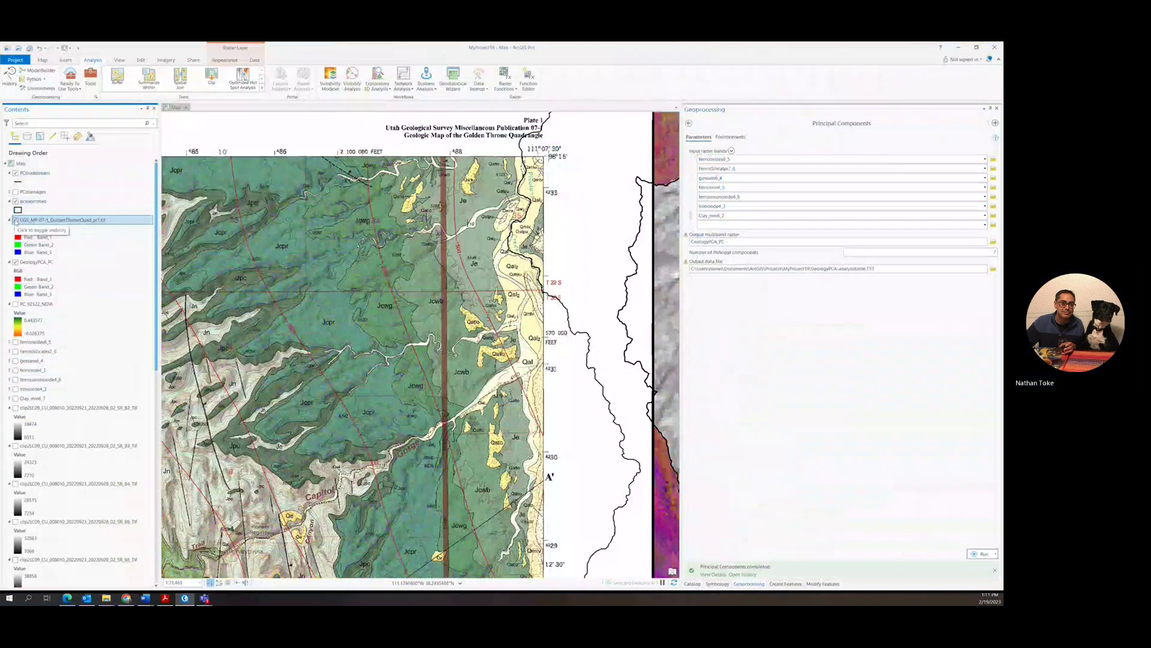
{"action": "left_click", "coordinate": [15, 220]}
{"action": "left_click", "coordinate": [16, 221]}
{"action": "left_click", "coordinate": [15, 220]}
{"action": "left_click", "coordinate": [16, 220]}
{"action": "left_click", "coordinate": [16, 220]}
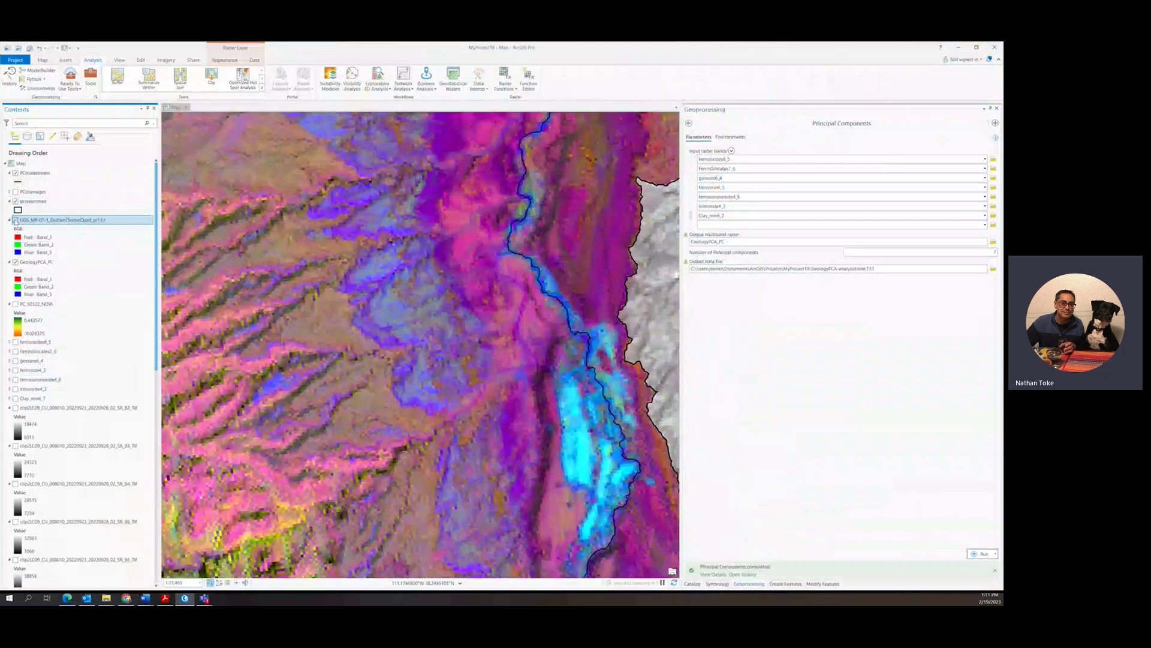
{"action": "left_click", "coordinate": [16, 220]}
{"action": "left_click", "coordinate": [15, 220]}
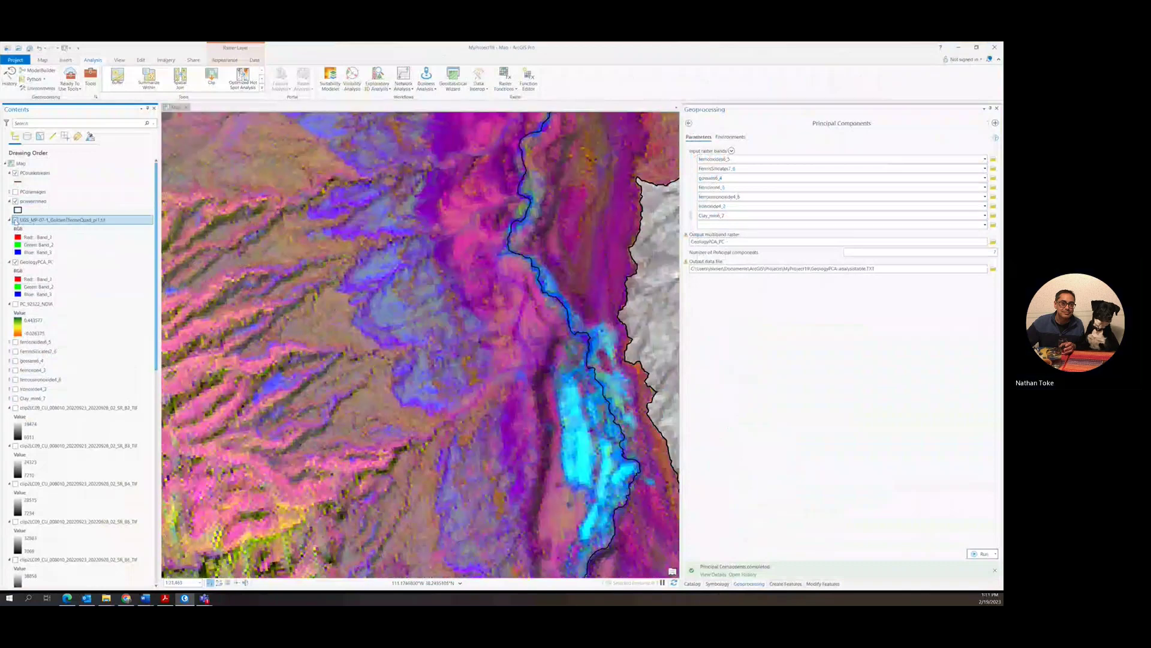
Toggle the geologic map off and on against the PCA raster while zooming and panning, ending with it shown
{"action": "left_click", "coordinate": [16, 220]}
{"action": "left_click", "coordinate": [16, 220]}
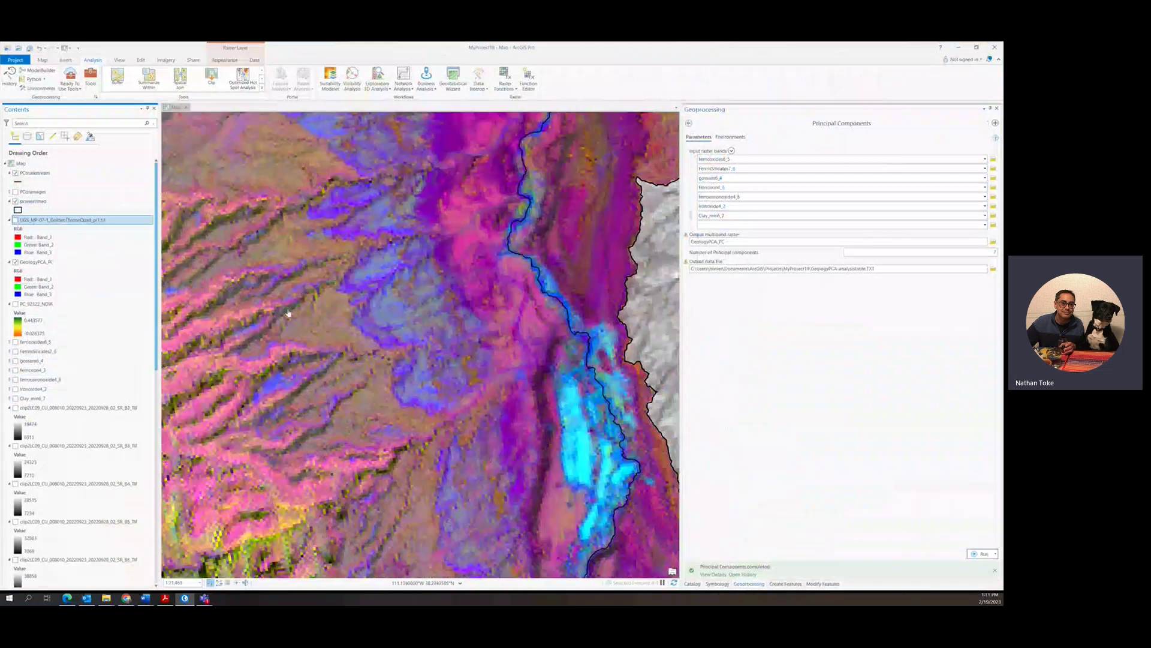
{"action": "scroll", "coordinate": [288, 313], "scroll_direction": "down", "scroll_amount": 6}
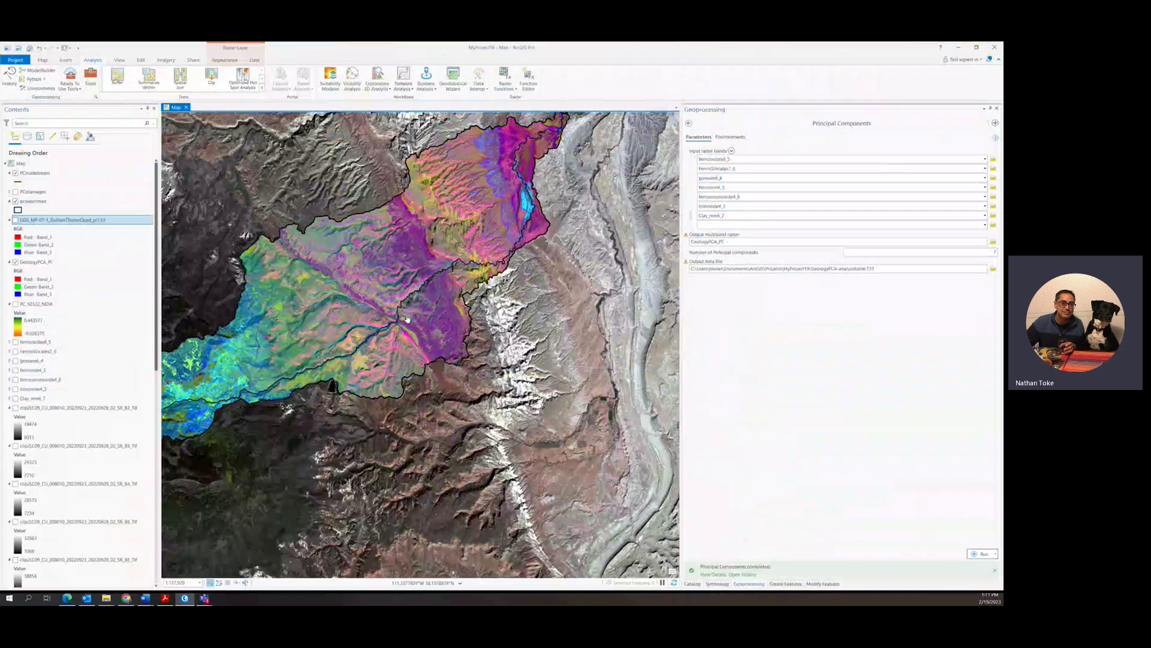
{"action": "scroll", "coordinate": [407, 324], "scroll_direction": "up", "scroll_amount": 3}
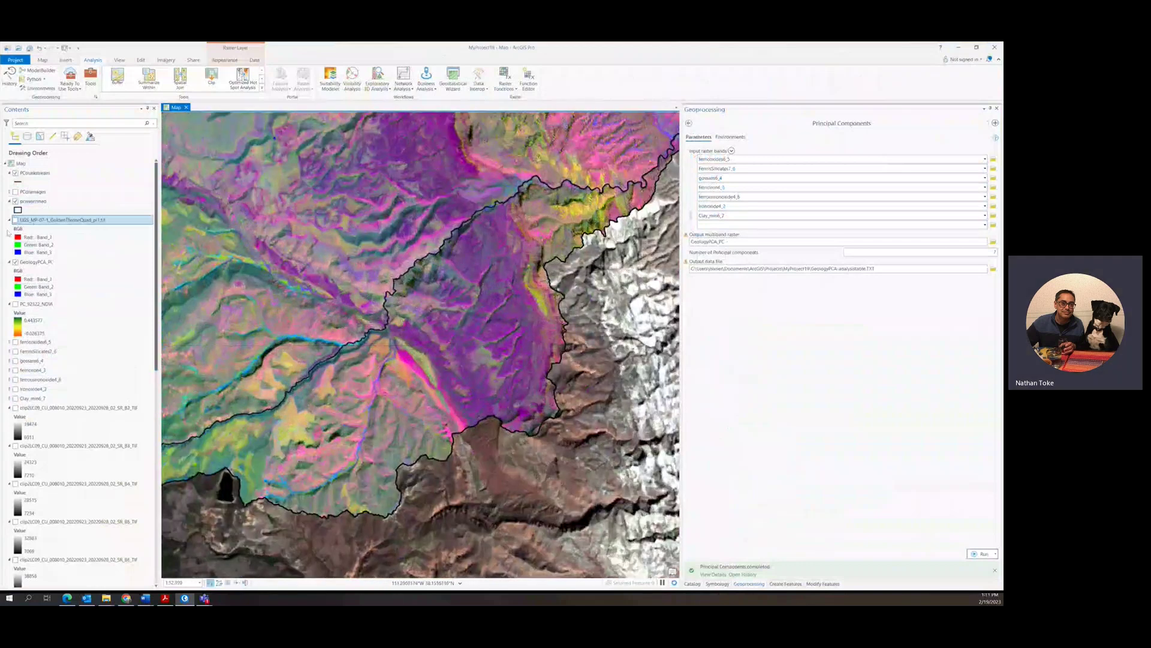
{"action": "left_click", "coordinate": [15, 219]}
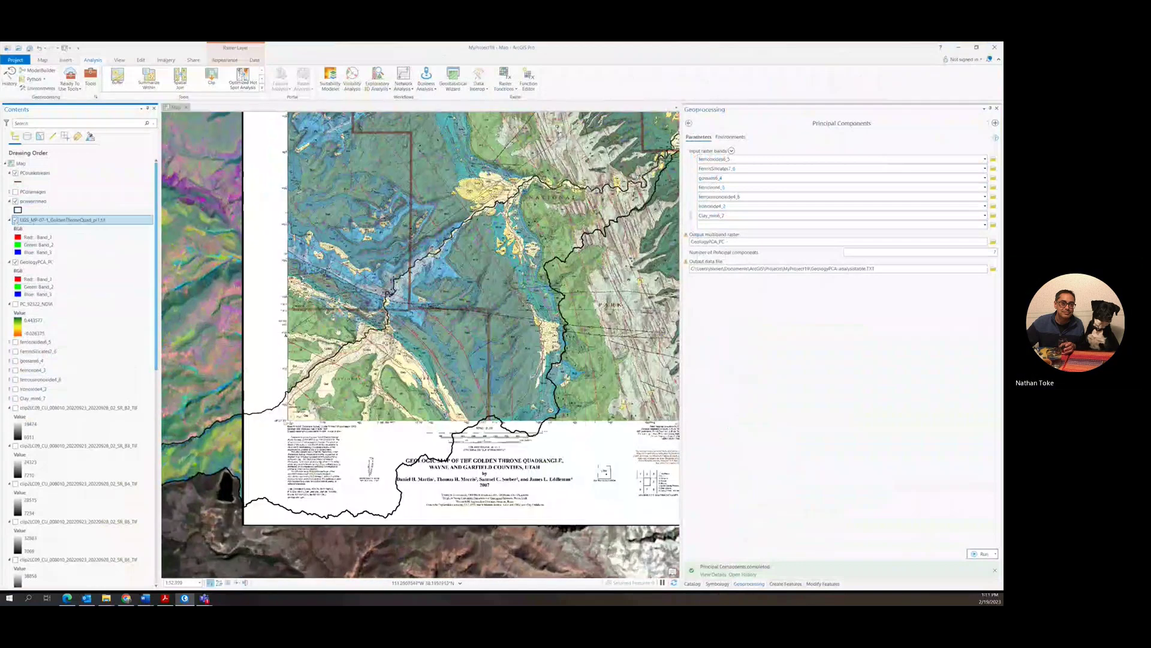
{"action": "scroll", "coordinate": [477, 265], "scroll_direction": "up", "scroll_amount": 5}
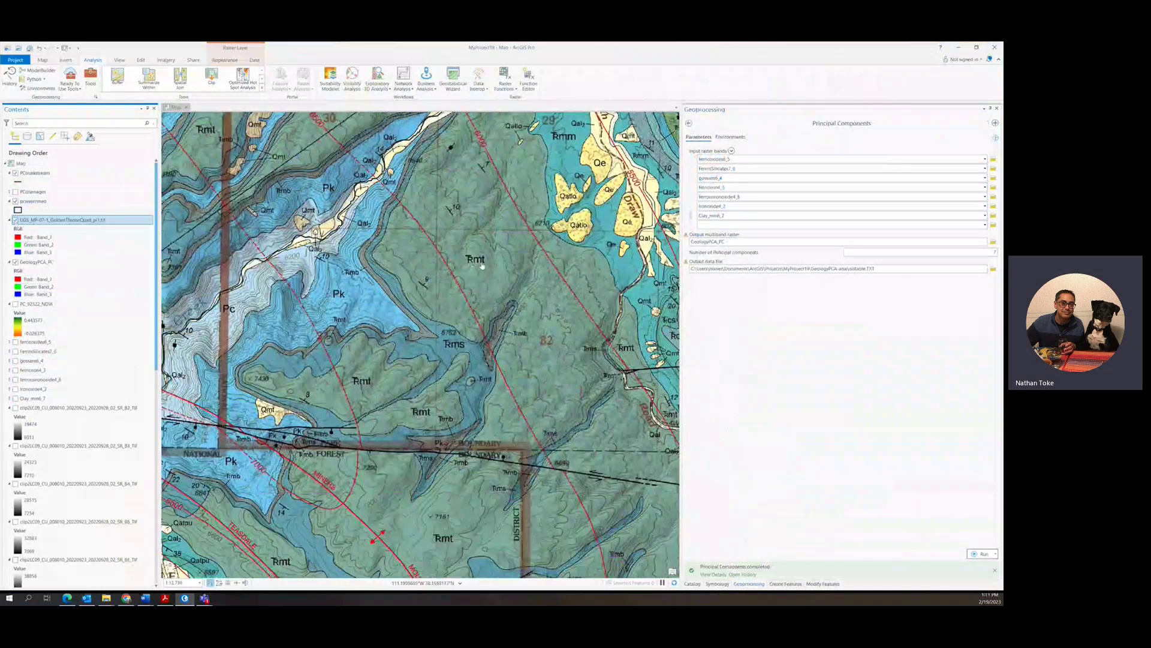
{"action": "left_click_drag", "start_coordinate": [486, 292], "coordinate": [498, 178]}
{"action": "scroll", "coordinate": [495, 244], "scroll_direction": "down", "scroll_amount": 2}
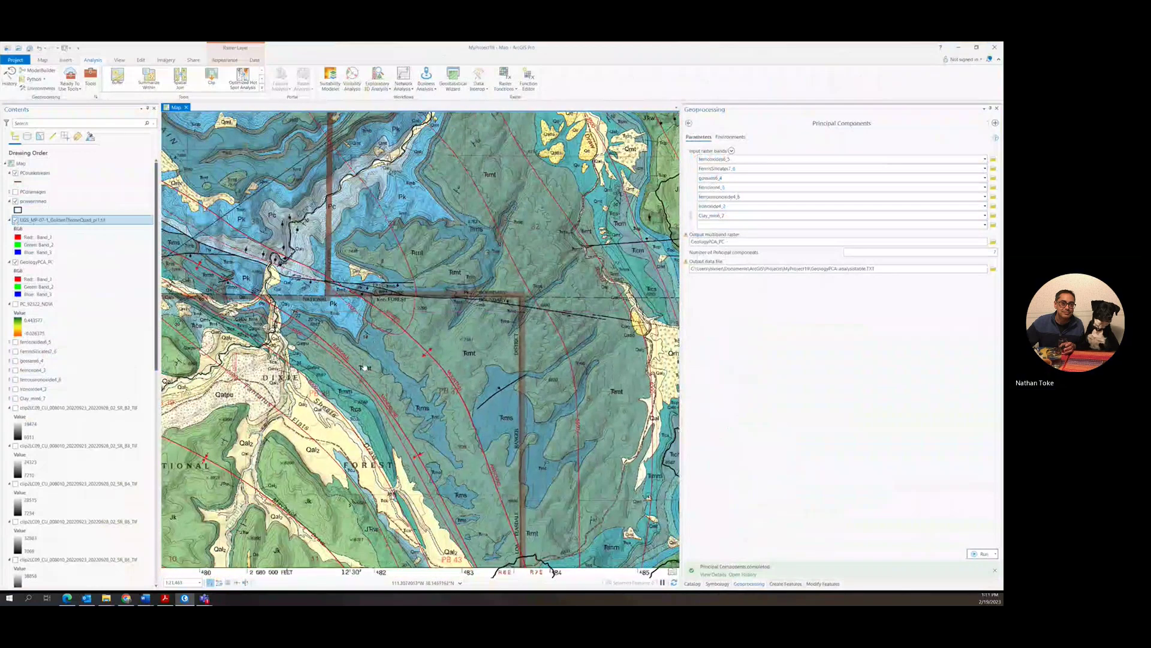
{"action": "left_click", "coordinate": [15, 220]}
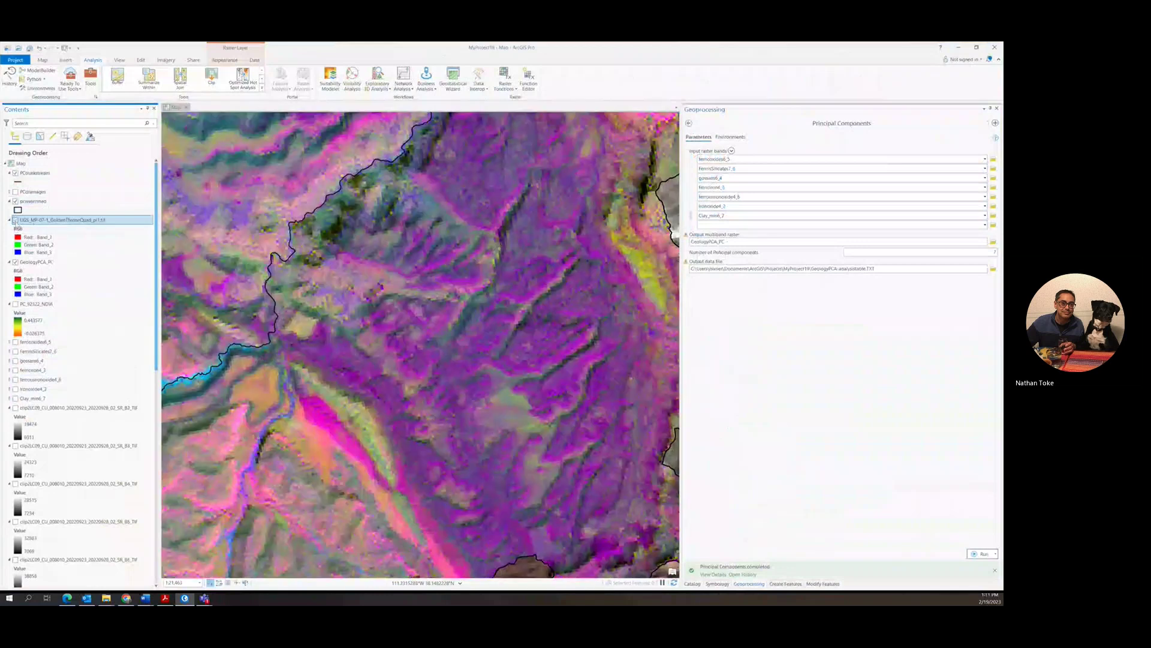
{"action": "left_click", "coordinate": [15, 220]}
{"action": "left_click", "coordinate": [15, 220]}
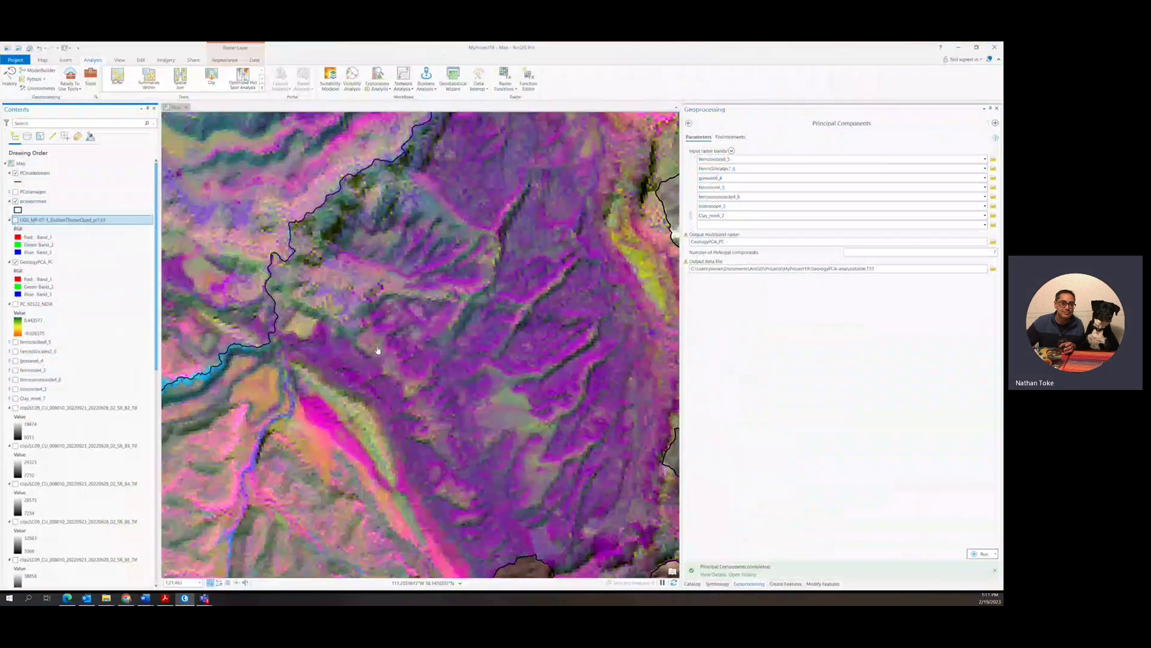
{"action": "left_click", "coordinate": [15, 220]}
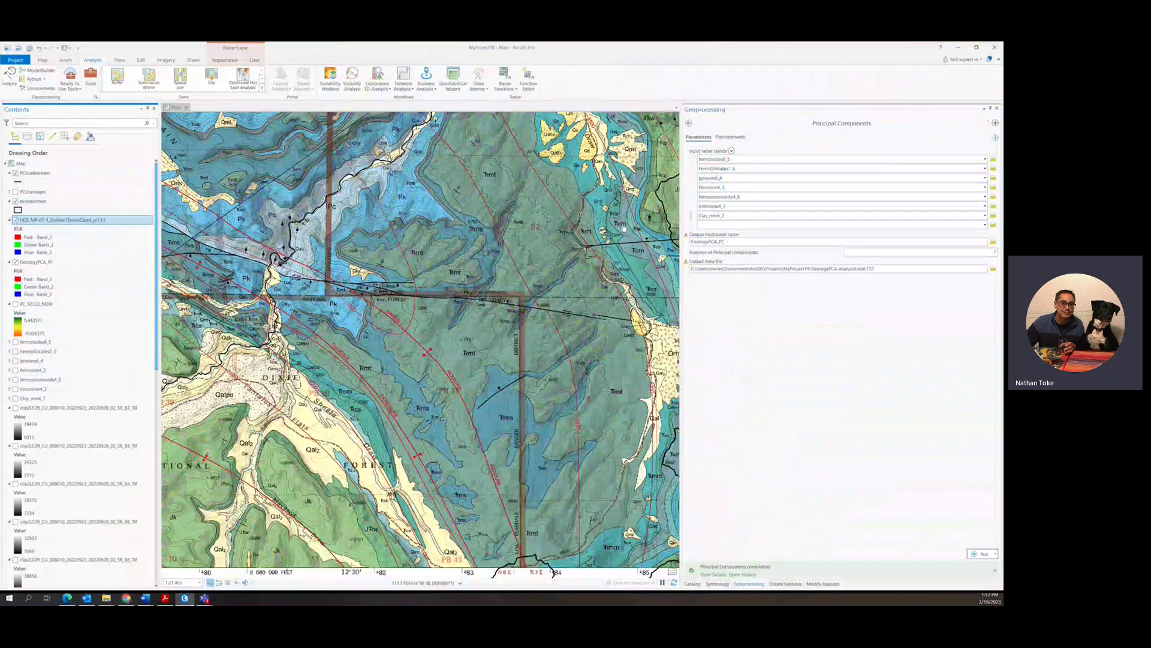
Reposition the view and flick the geologic map on and off repeatedly, leaving it shown
{"action": "left_click_drag", "start_coordinate": [579, 115], "coordinate": [548, 211]}
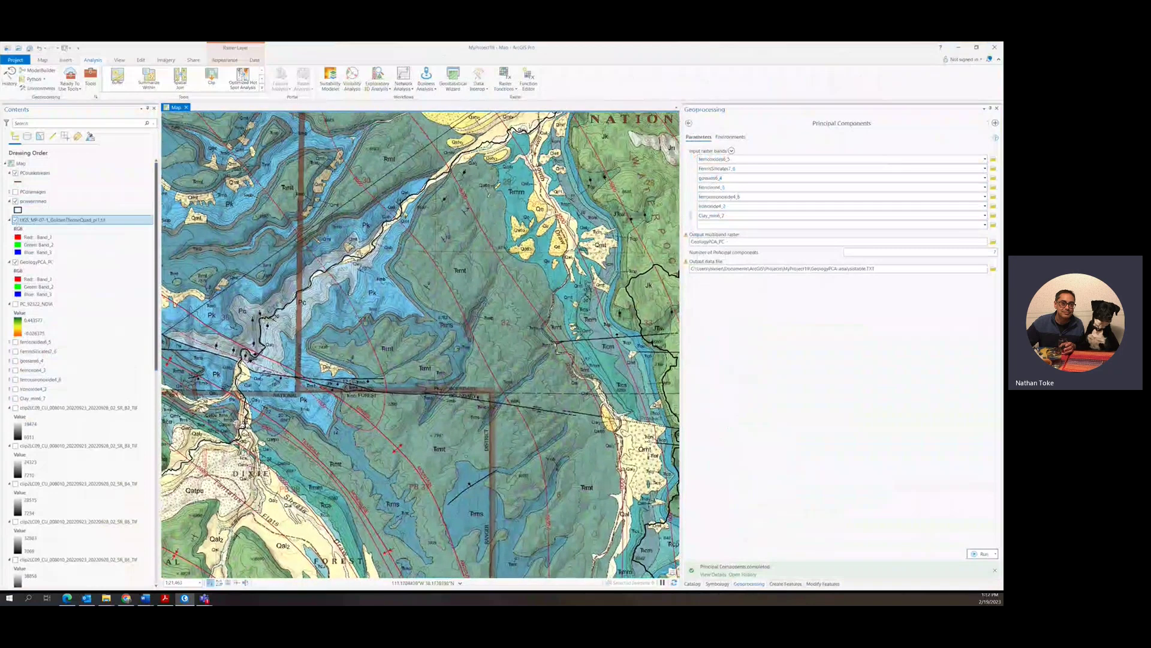
{"action": "left_click", "coordinate": [16, 220]}
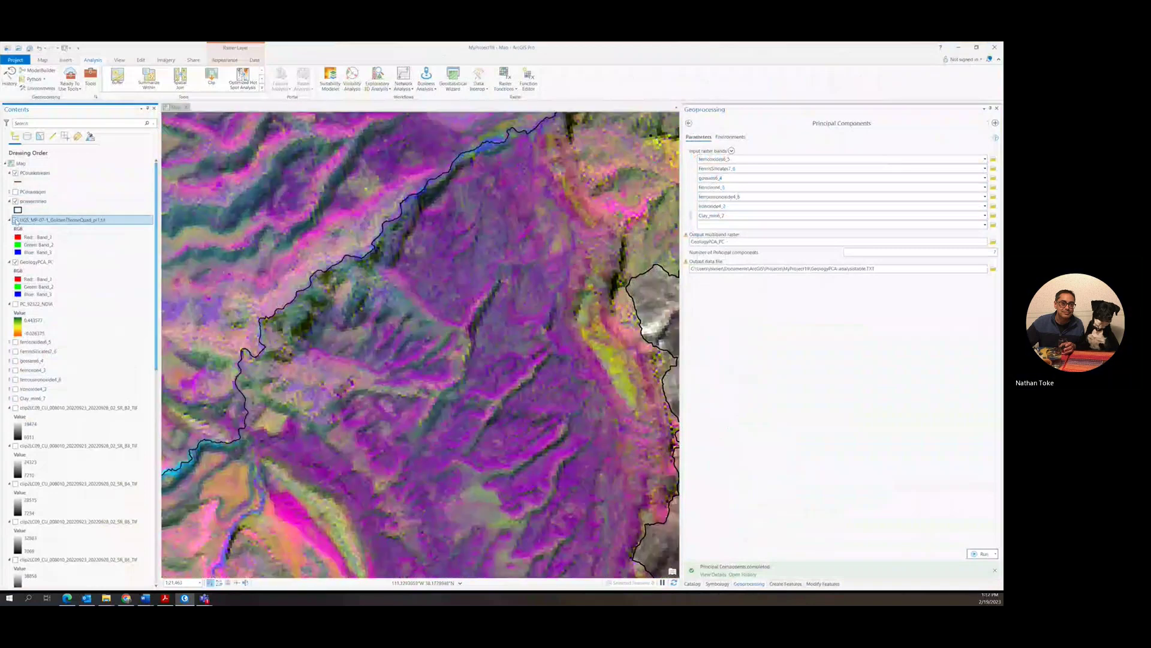
{"action": "left_click", "coordinate": [15, 220]}
{"action": "left_click", "coordinate": [16, 220]}
{"action": "left_click", "coordinate": [16, 220]}
{"action": "left_click", "coordinate": [15, 220]}
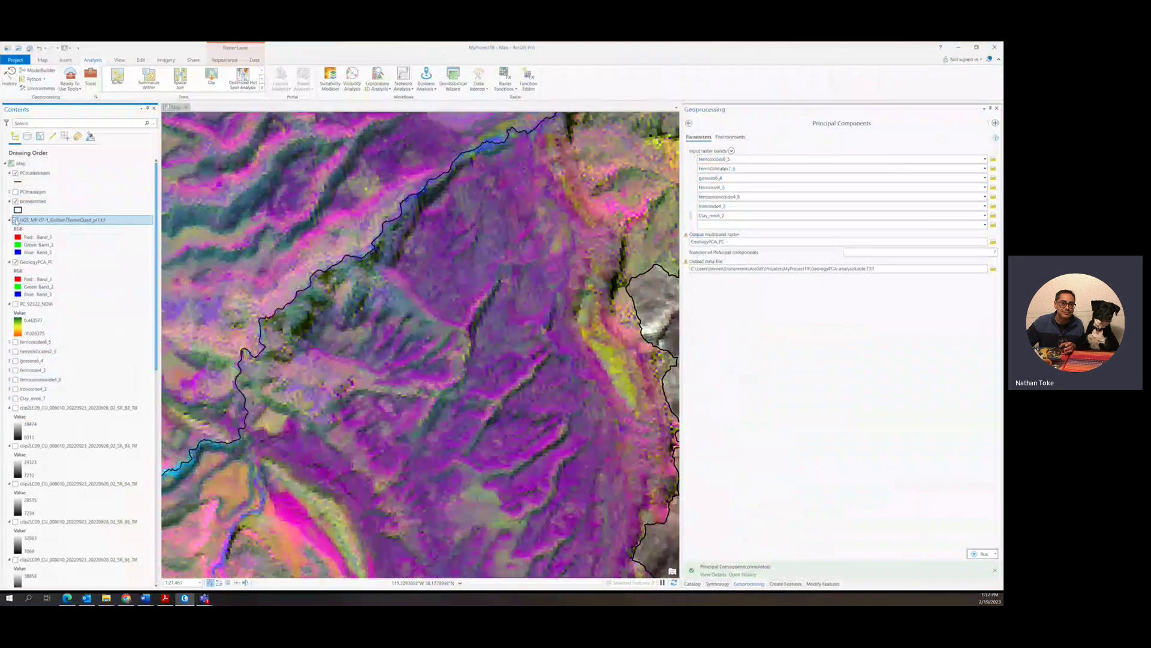
{"action": "left_click", "coordinate": [15, 220]}
{"action": "left_click", "coordinate": [16, 220]}
{"action": "left_click", "coordinate": [16, 220]}
Zoom into the Dixie area and toggle the GoldenThroneQuad layer off, on, and off
{"action": "scroll", "coordinate": [266, 286], "scroll_direction": "down", "scroll_amount": 3}
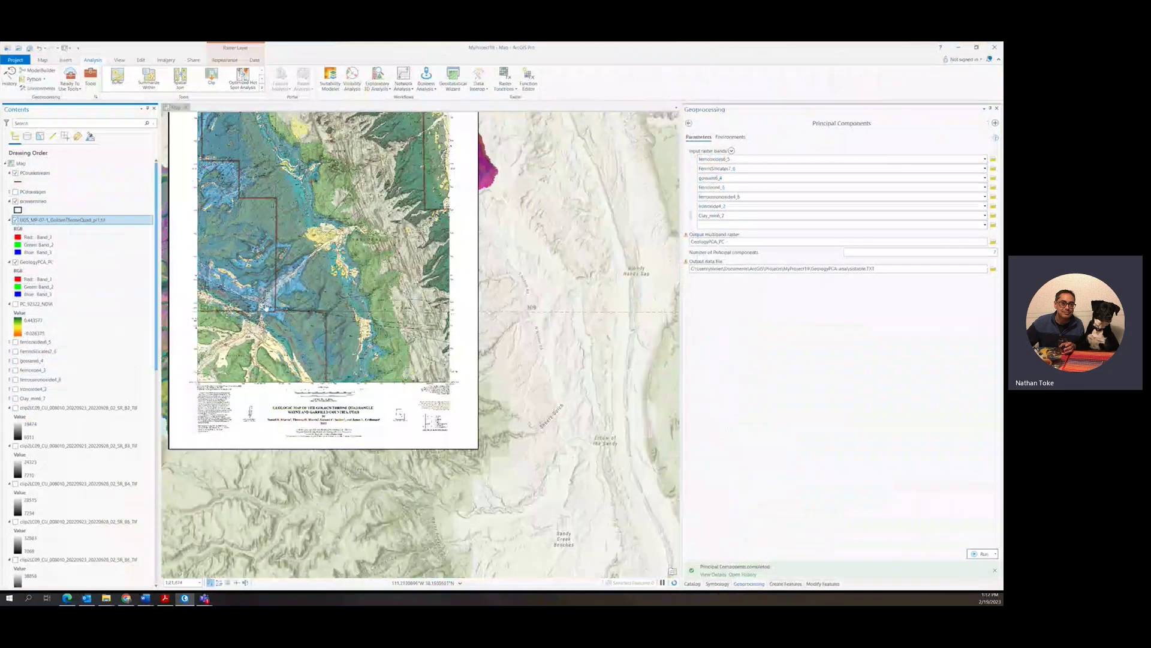
{"action": "scroll", "coordinate": [267, 306], "scroll_direction": "up", "scroll_amount": 5}
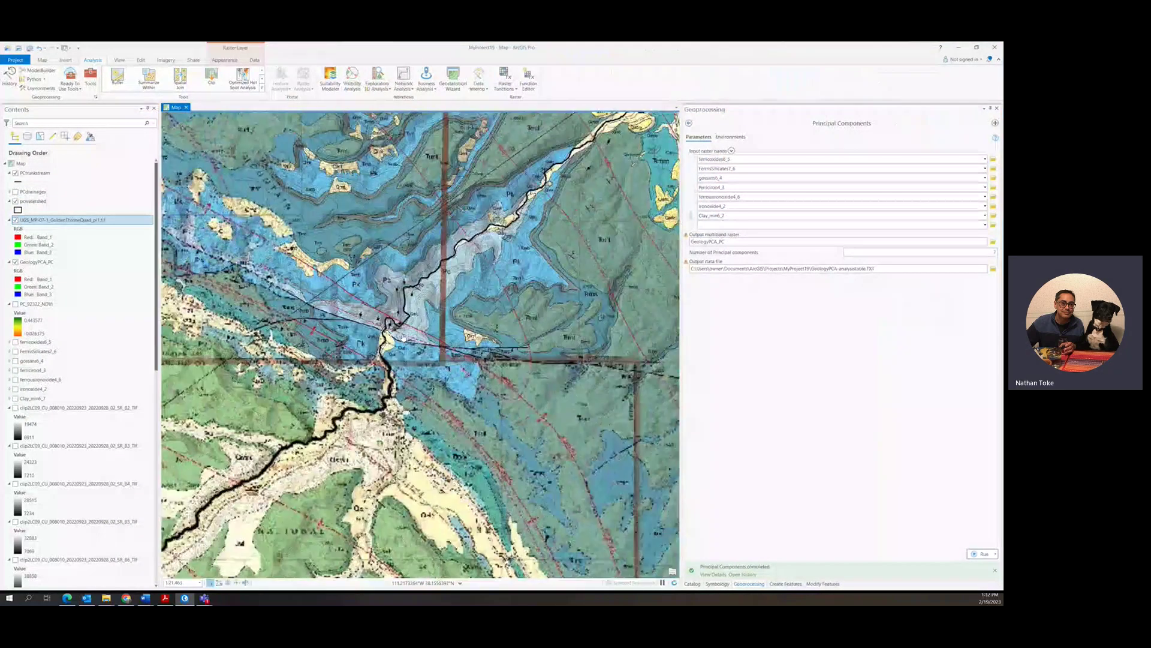
{"action": "left_click", "coordinate": [15, 220]}
{"action": "left_click", "coordinate": [16, 220]}
{"action": "left_click", "coordinate": [15, 220]}
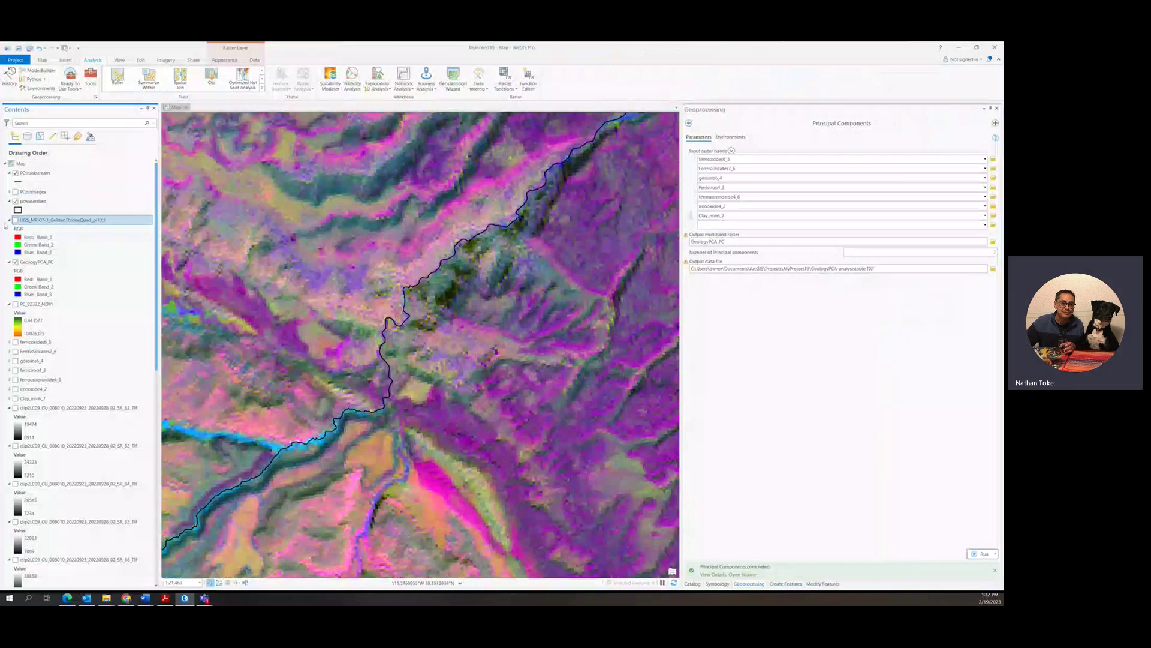
Flick the geologic map on and off several more times, leave it hidden, and zoom out
{"action": "left_click", "coordinate": [15, 220]}
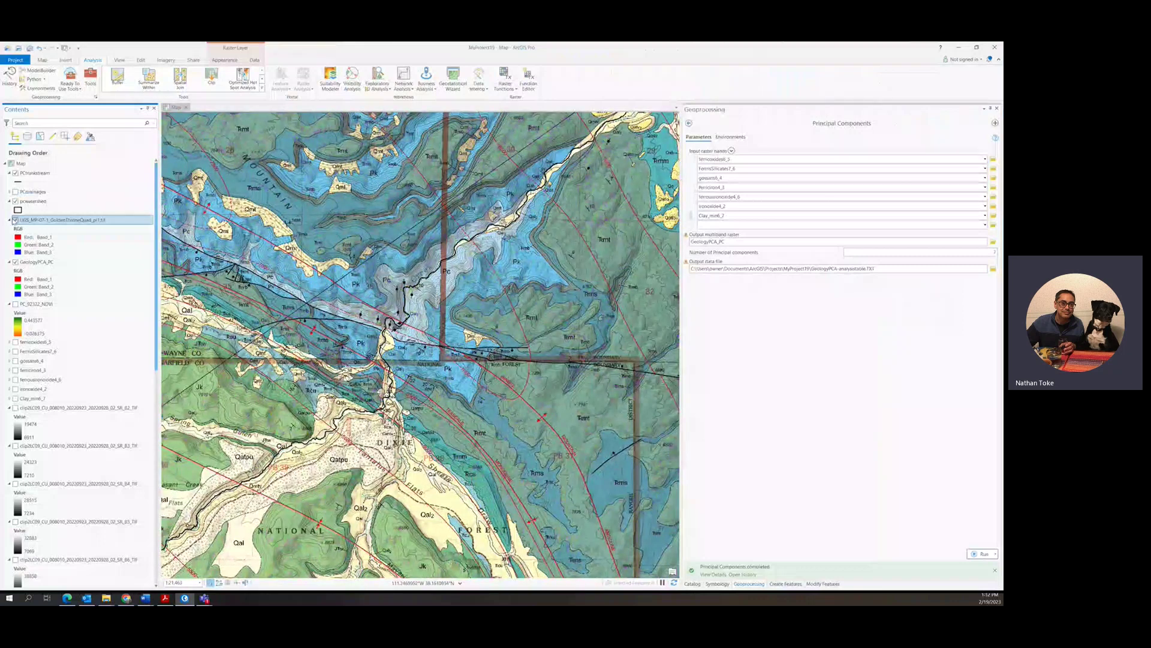
{"action": "left_click", "coordinate": [15, 220]}
{"action": "left_click", "coordinate": [15, 221]}
{"action": "left_click", "coordinate": [15, 220]}
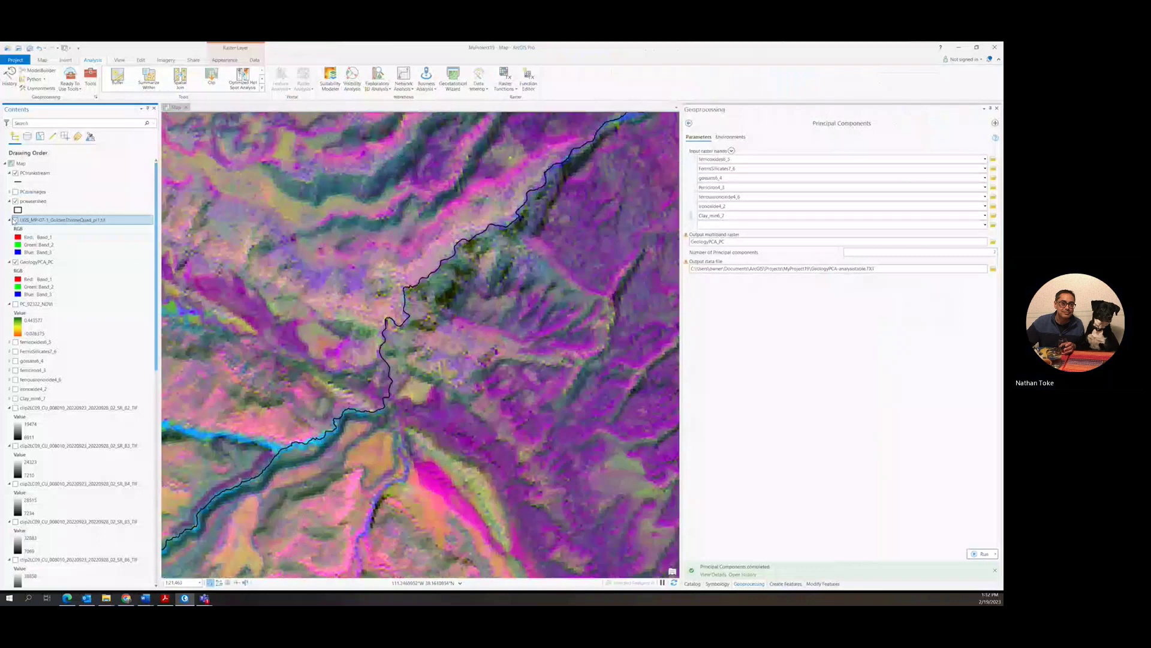
{"action": "left_click", "coordinate": [15, 220]}
{"action": "left_click", "coordinate": [15, 220]}
{"action": "left_click", "coordinate": [15, 221]}
{"action": "left_click", "coordinate": [15, 220]}
{"action": "scroll", "coordinate": [404, 304], "scroll_direction": "down", "scroll_amount": 3}
Zoom in and recentre the map on the watershed's PCA raster
{"action": "scroll", "coordinate": [403, 304], "scroll_direction": "up", "scroll_amount": 5}
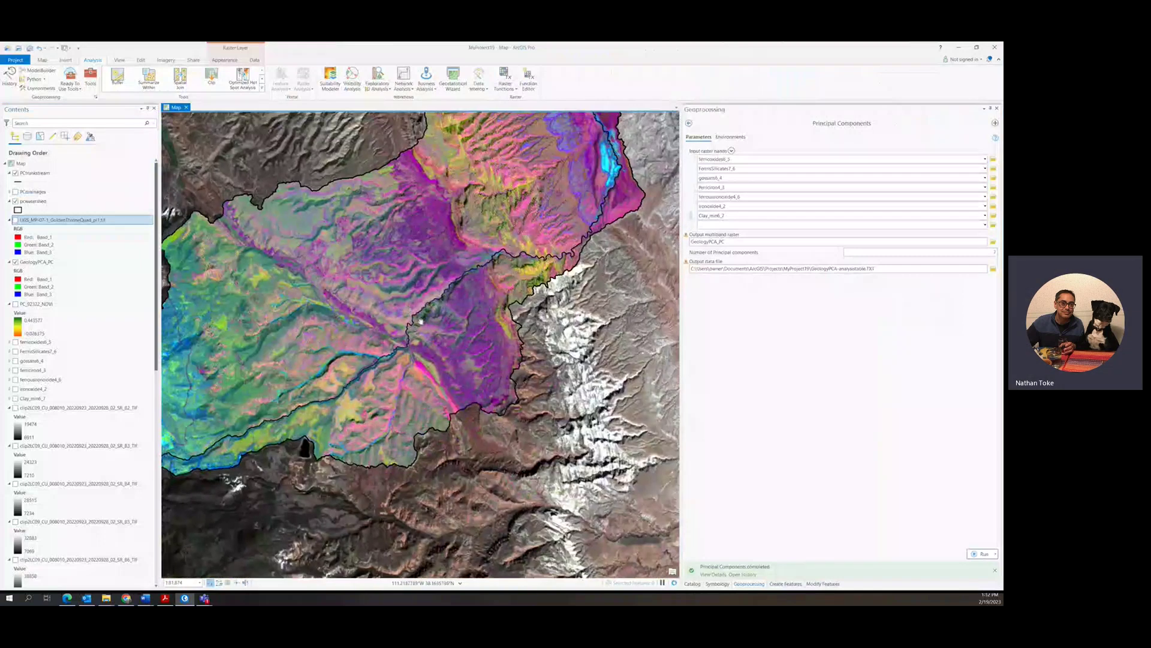
{"action": "scroll", "coordinate": [560, 358], "scroll_direction": "up", "scroll_amount": 1}
{"action": "left_click_drag", "start_coordinate": [560, 358], "coordinate": [612, 297]}
{"action": "scroll", "coordinate": [349, 426], "scroll_direction": "up", "scroll_amount": 3}
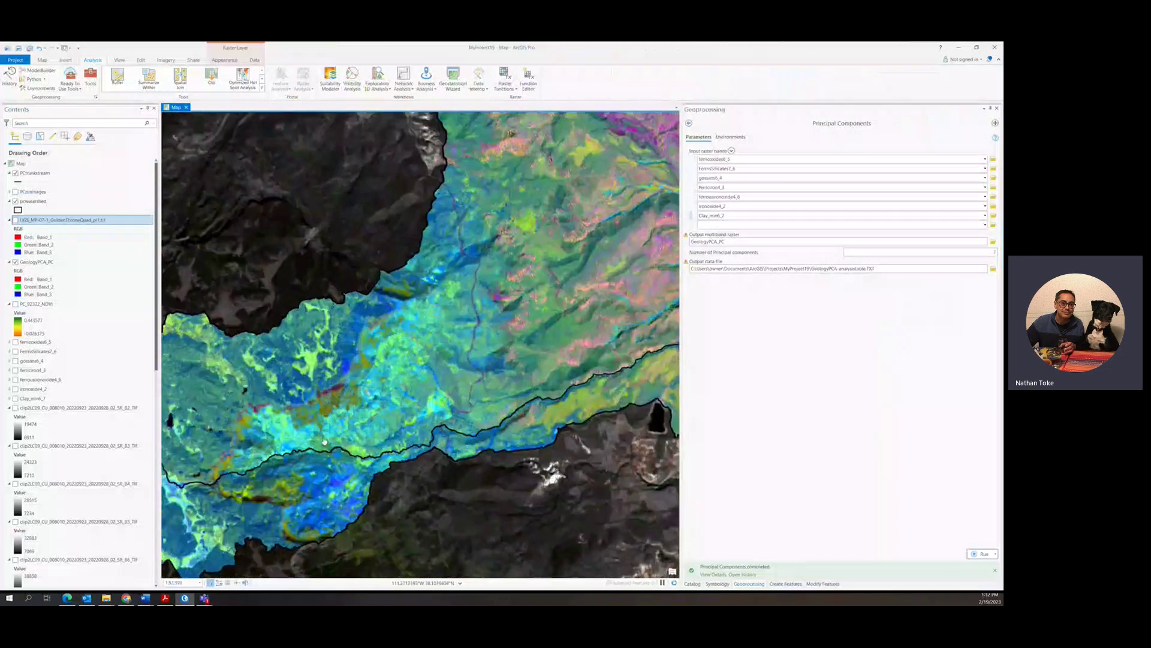
{"action": "left_click_drag", "start_coordinate": [427, 374], "coordinate": [460, 322]}
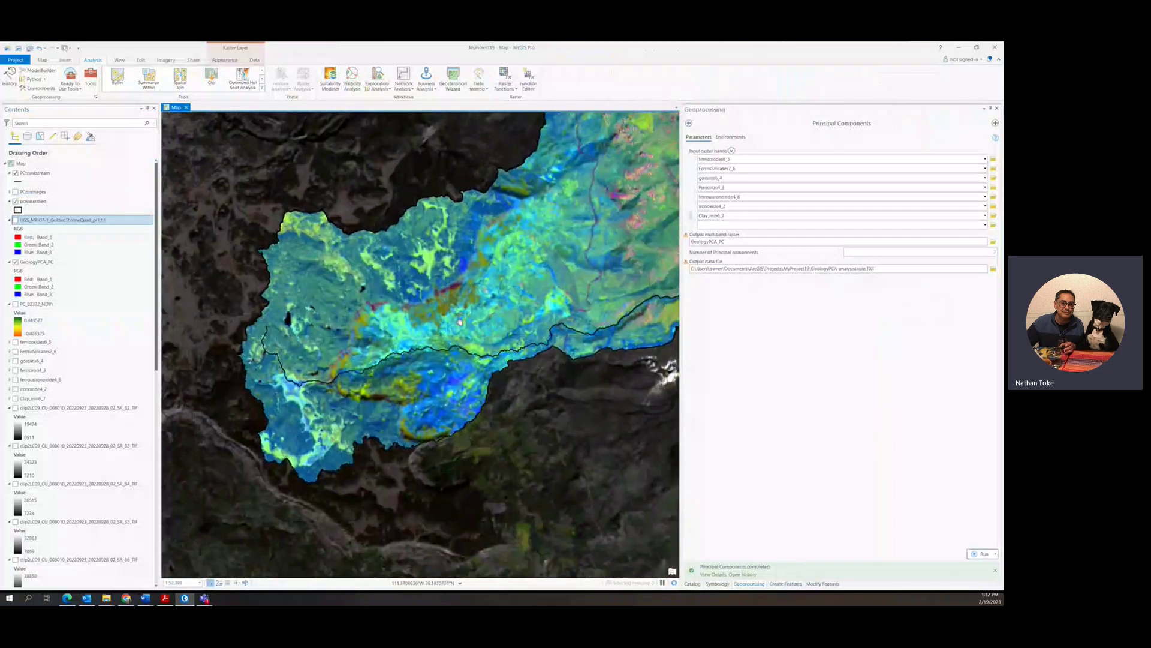
Switch the USGS_MP-07-1 geologic map back on and zoom in to examine the sheet closely
{"action": "left_click", "coordinate": [15, 220]}
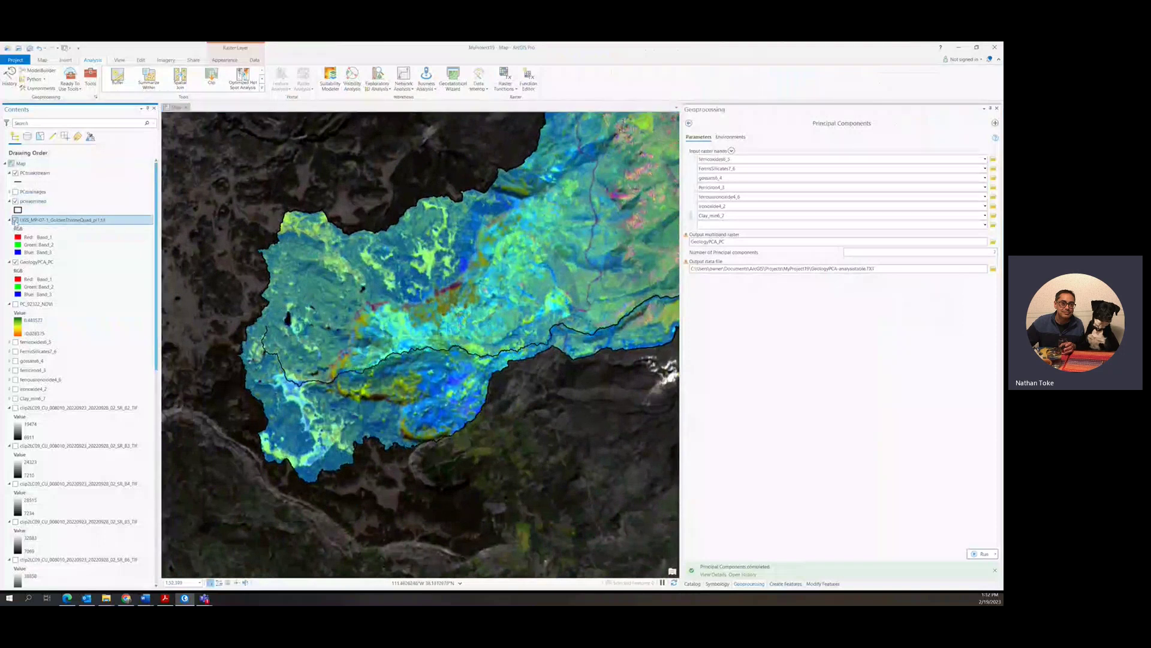
{"action": "scroll", "coordinate": [565, 296], "scroll_direction": "down", "scroll_amount": 5}
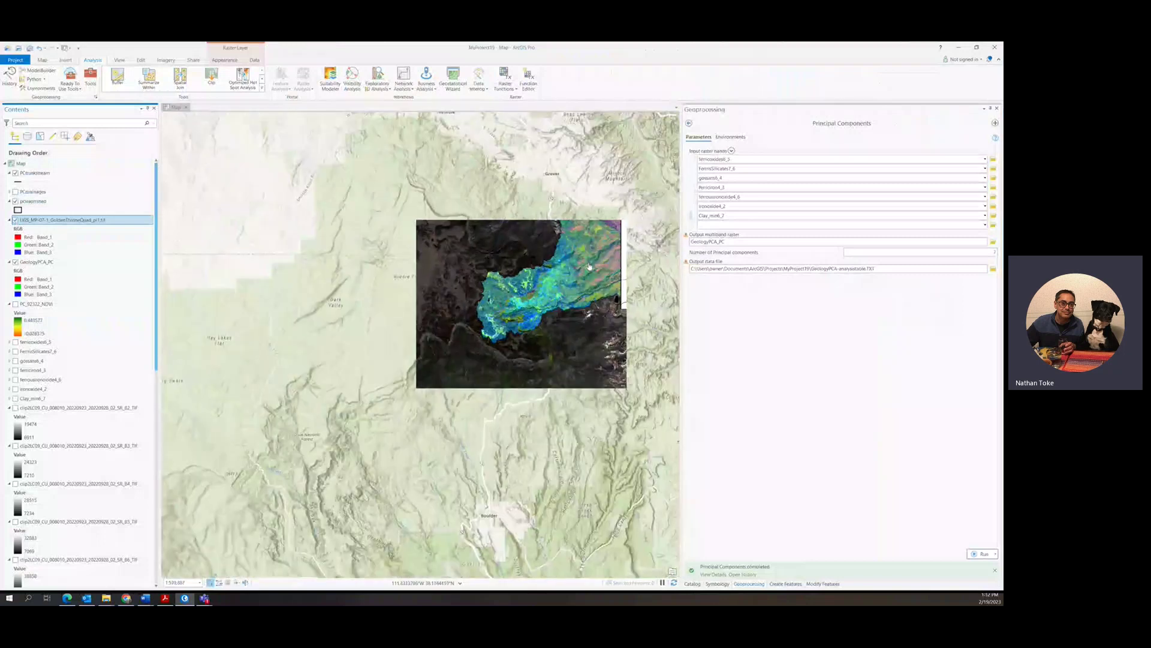
{"action": "scroll", "coordinate": [493, 361], "scroll_direction": "up", "scroll_amount": 2}
{"action": "scroll", "coordinate": [540, 335], "scroll_direction": "up", "scroll_amount": 2}
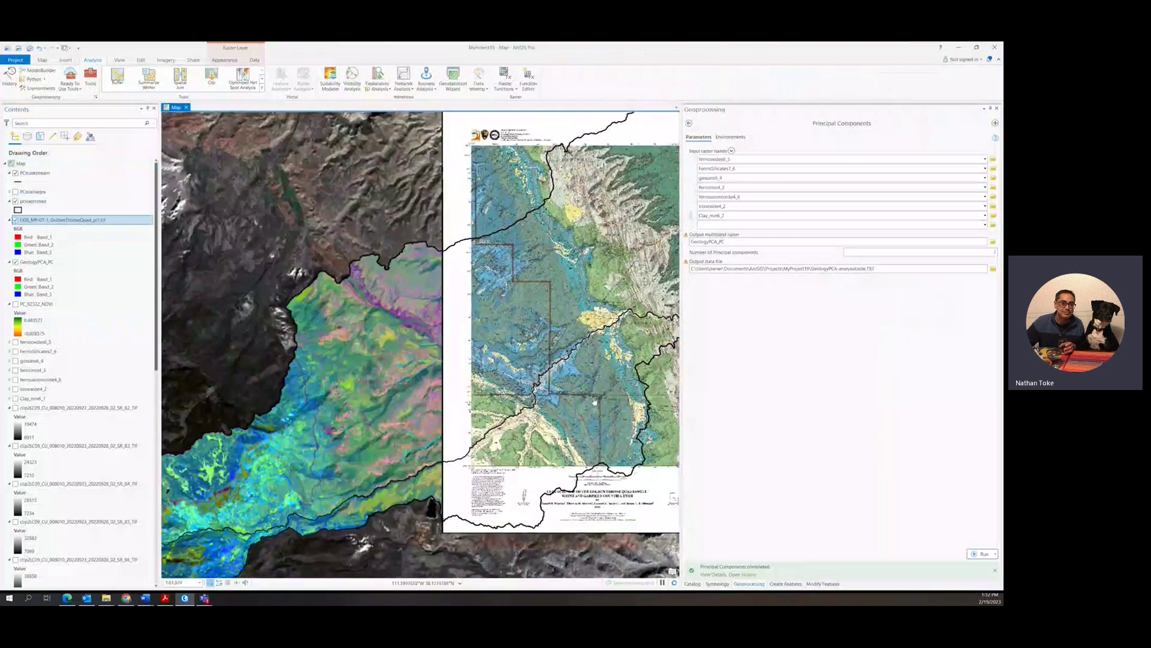
{"action": "scroll", "coordinate": [509, 416], "scroll_direction": "up", "scroll_amount": 3}
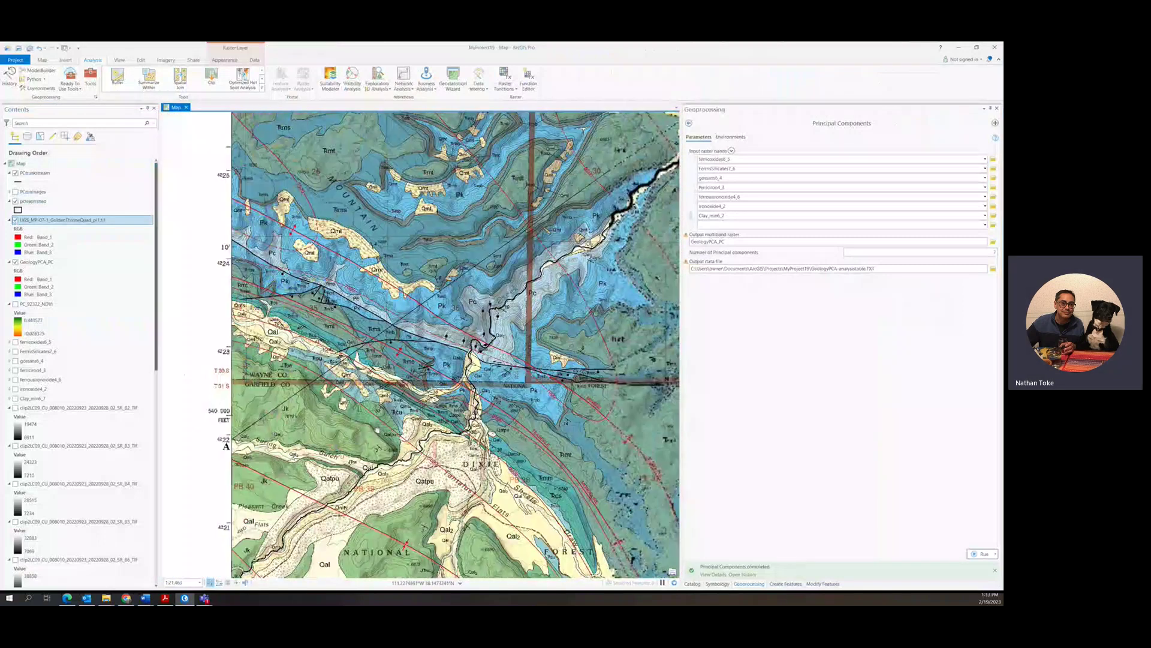
{"action": "scroll", "coordinate": [433, 418], "scroll_direction": "down", "scroll_amount": 3}
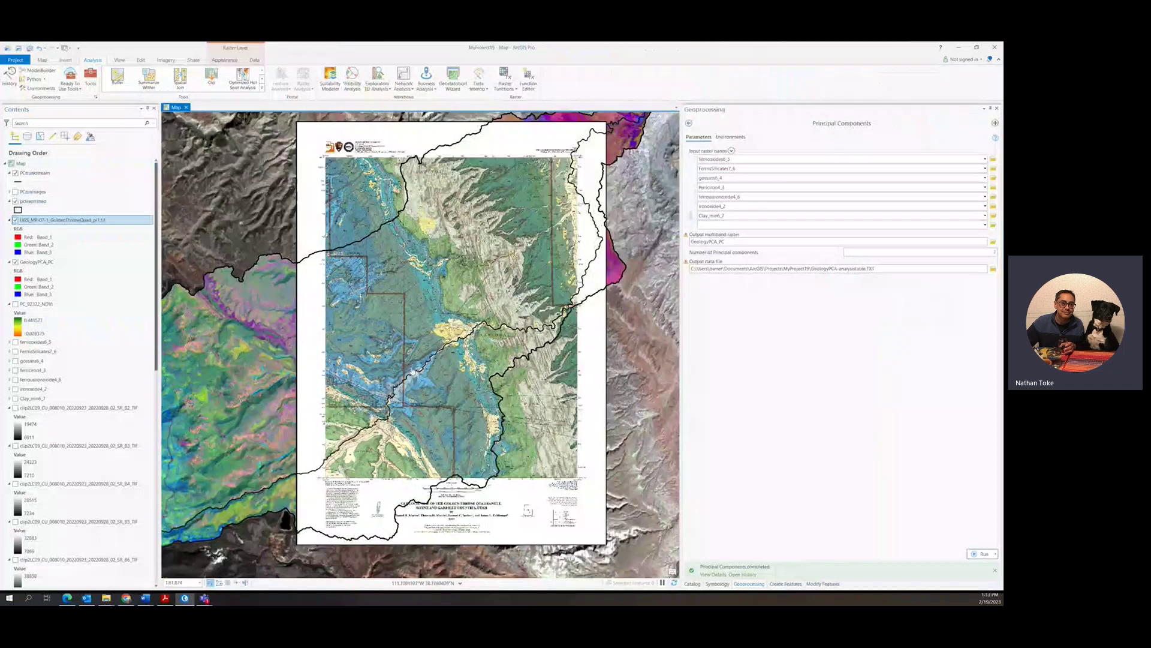
{"action": "scroll", "coordinate": [418, 352], "scroll_direction": "up", "scroll_amount": 1}
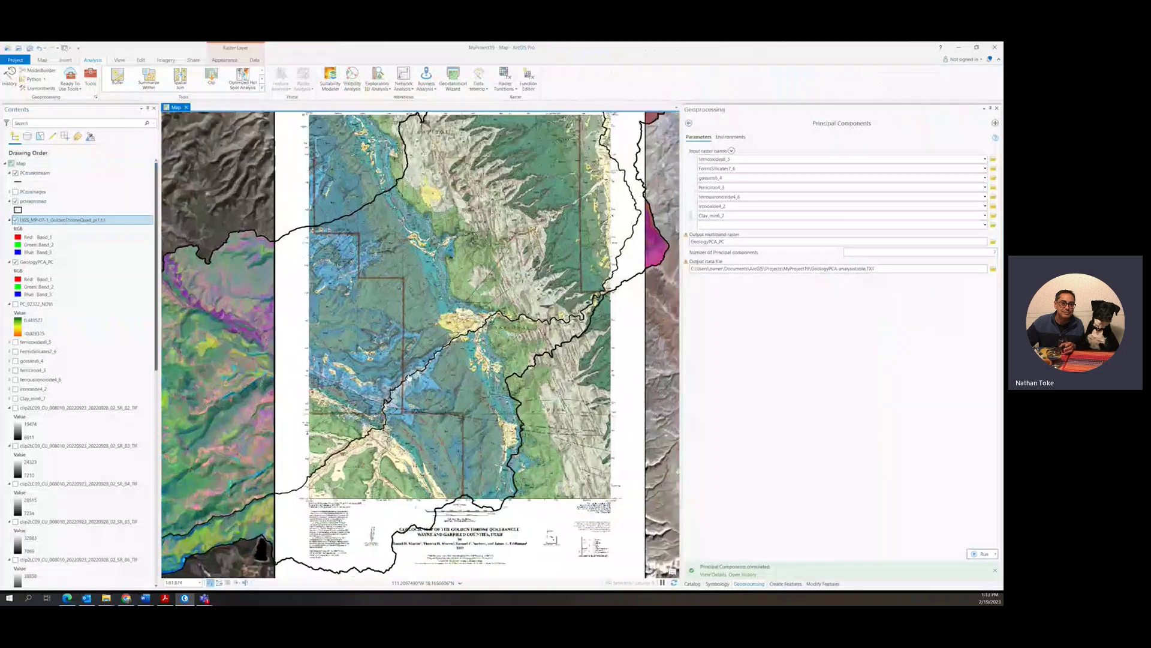
{"action": "scroll", "coordinate": [418, 352], "scroll_direction": "up", "scroll_amount": 2}
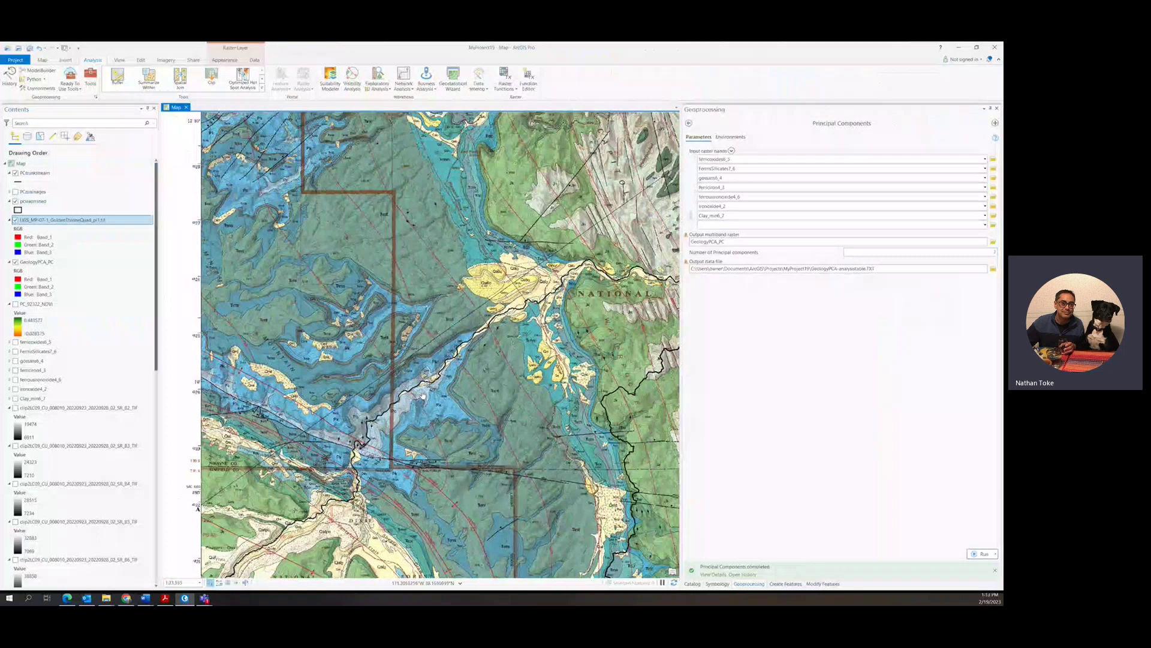
Open the GeologyPCA analysis table from Standalone Tables in Contents
{"action": "scroll", "coordinate": [82, 567], "scroll_direction": "down", "scroll_amount": 12}
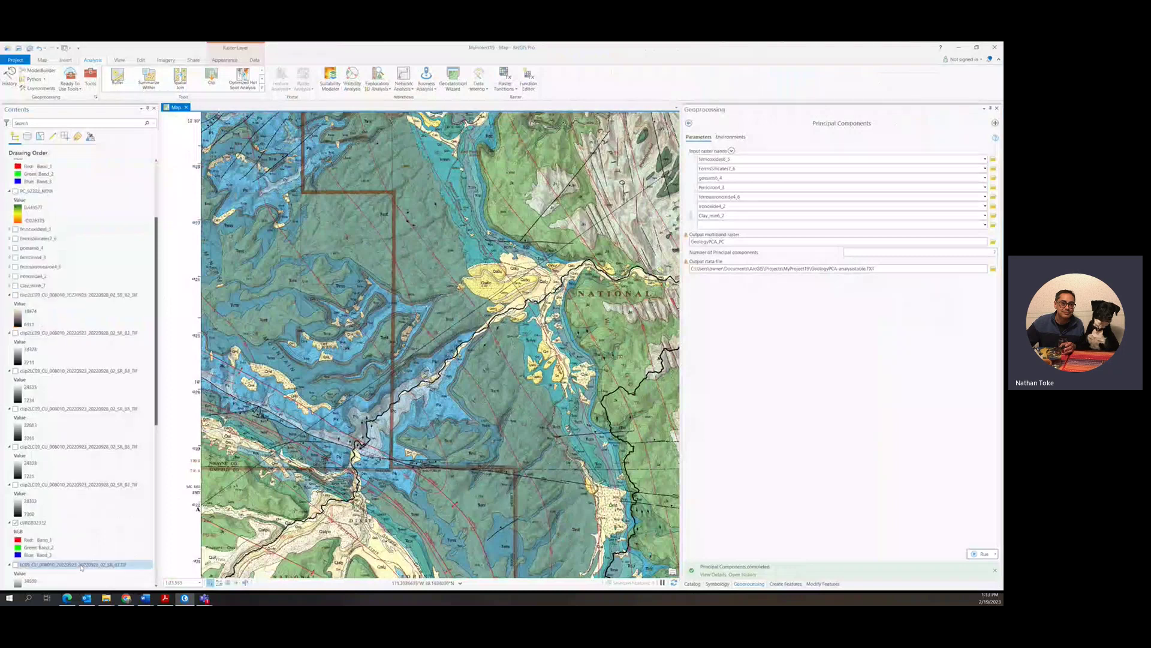
{"action": "scroll", "coordinate": [83, 567], "scroll_direction": "down", "scroll_amount": 3}
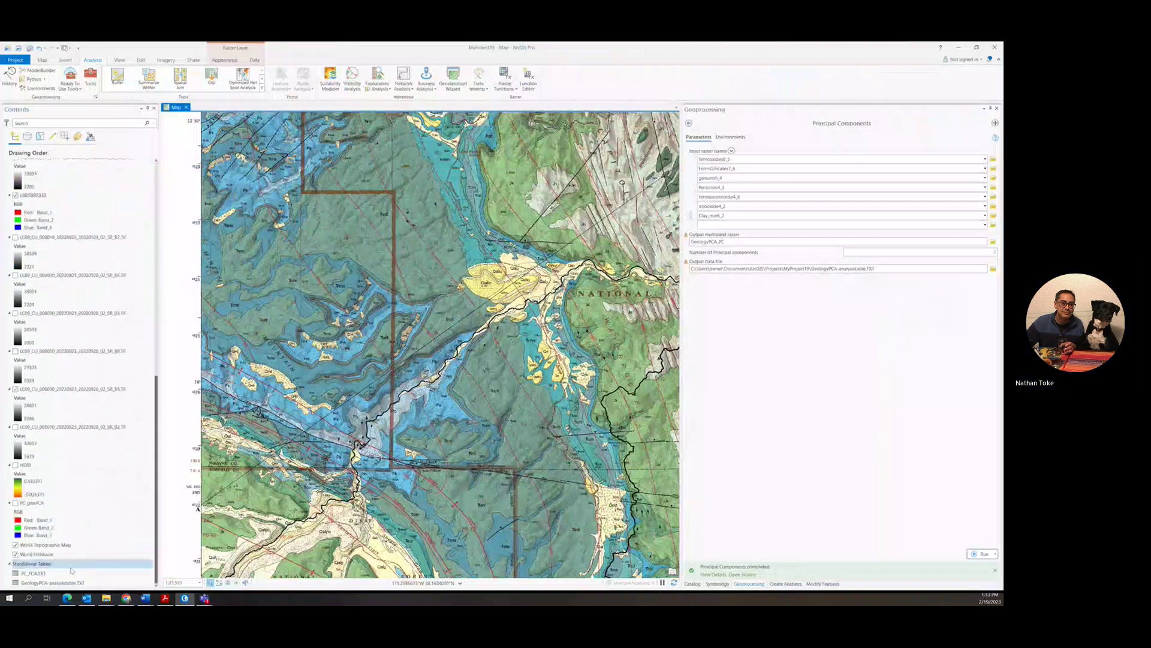
{"action": "right_click", "coordinate": [40, 582]}
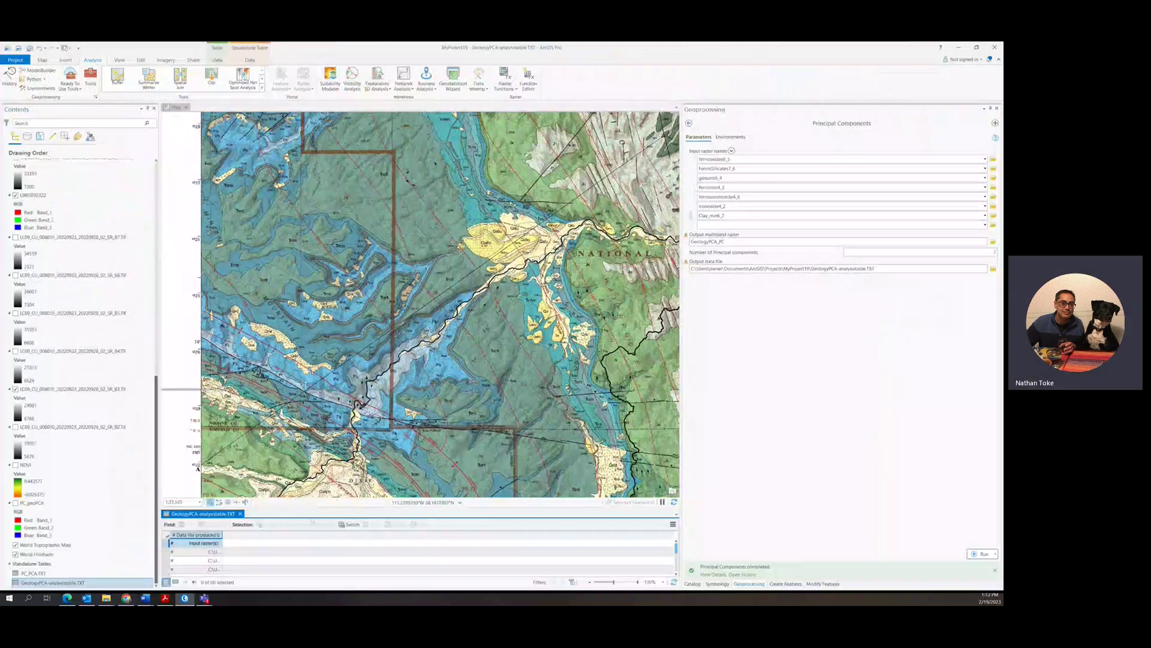
Enlarge the table pane, widen its column, and scroll through the covariance, correlation and eigenvalue results
{"action": "left_click_drag", "start_coordinate": [305, 387], "coordinate": [305, 327]}
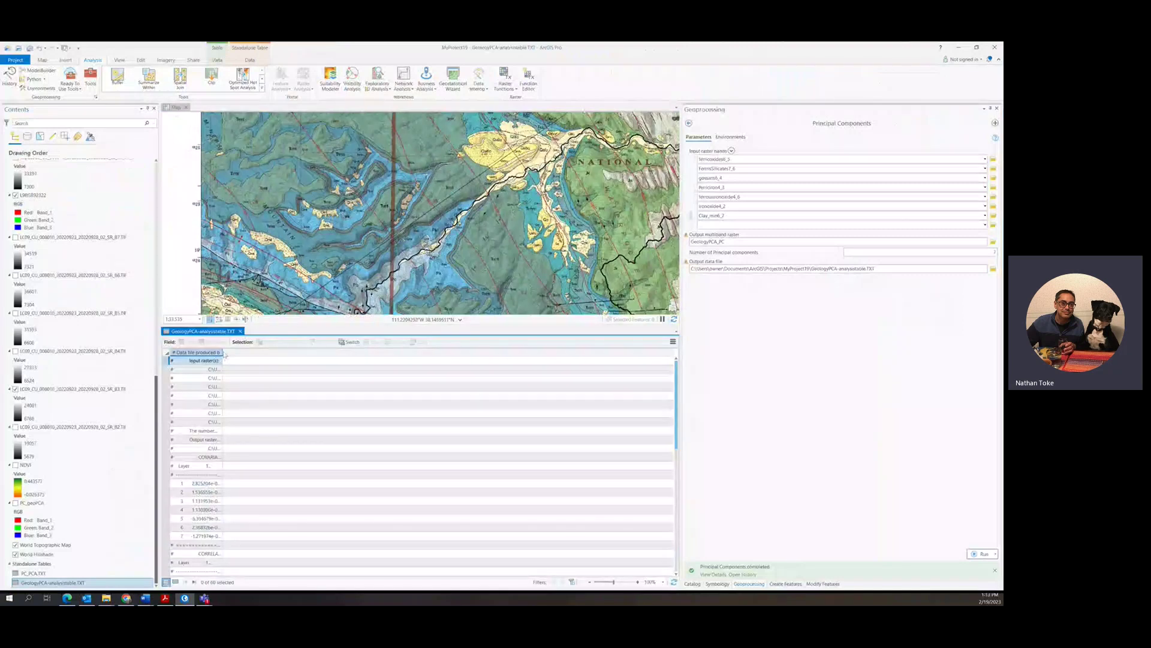
{"action": "left_click_drag", "start_coordinate": [225, 355], "coordinate": [520, 357]}
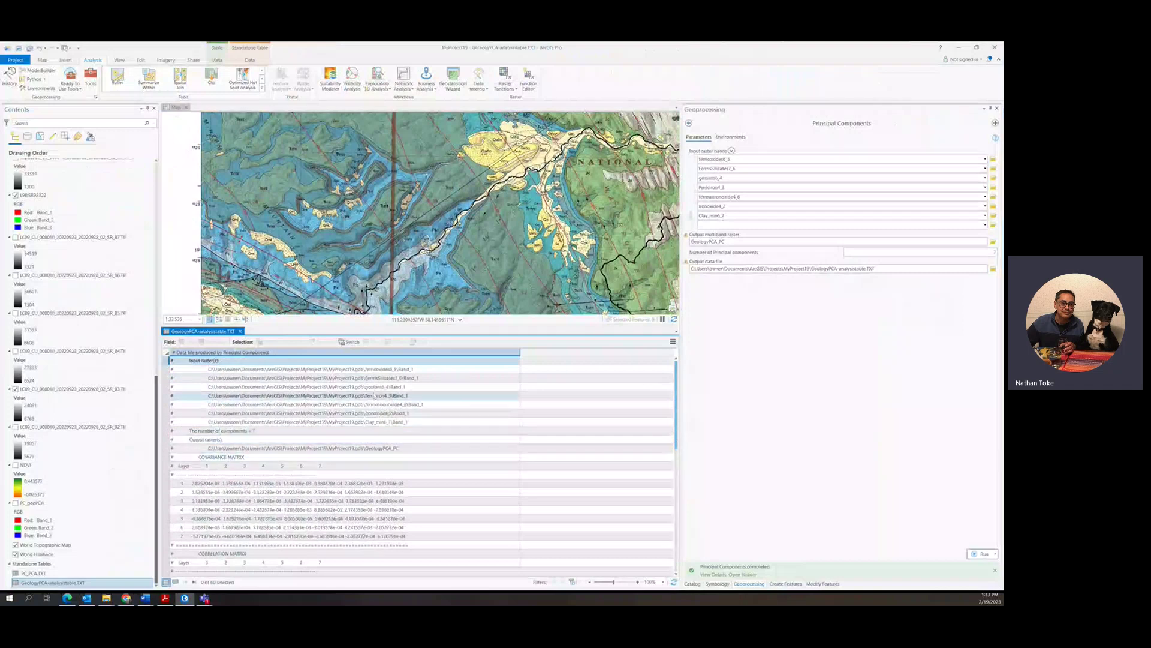
{"action": "scroll", "coordinate": [198, 423], "scroll_direction": "down", "scroll_amount": 4}
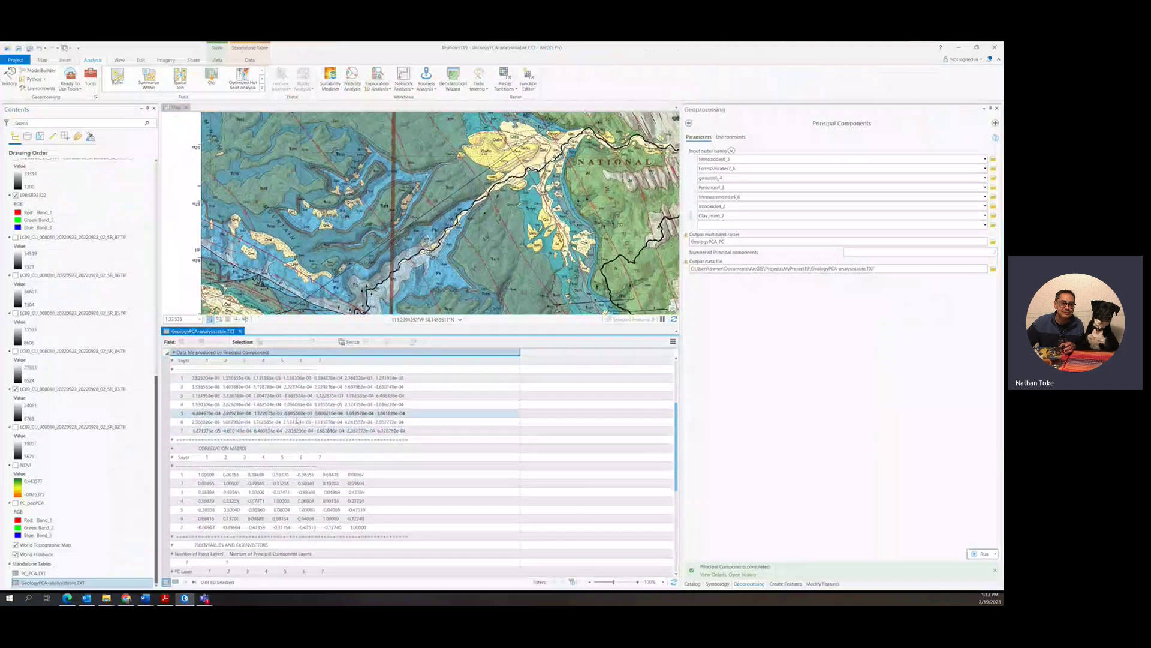
{"action": "scroll", "coordinate": [293, 427], "scroll_direction": "down", "scroll_amount": 3}
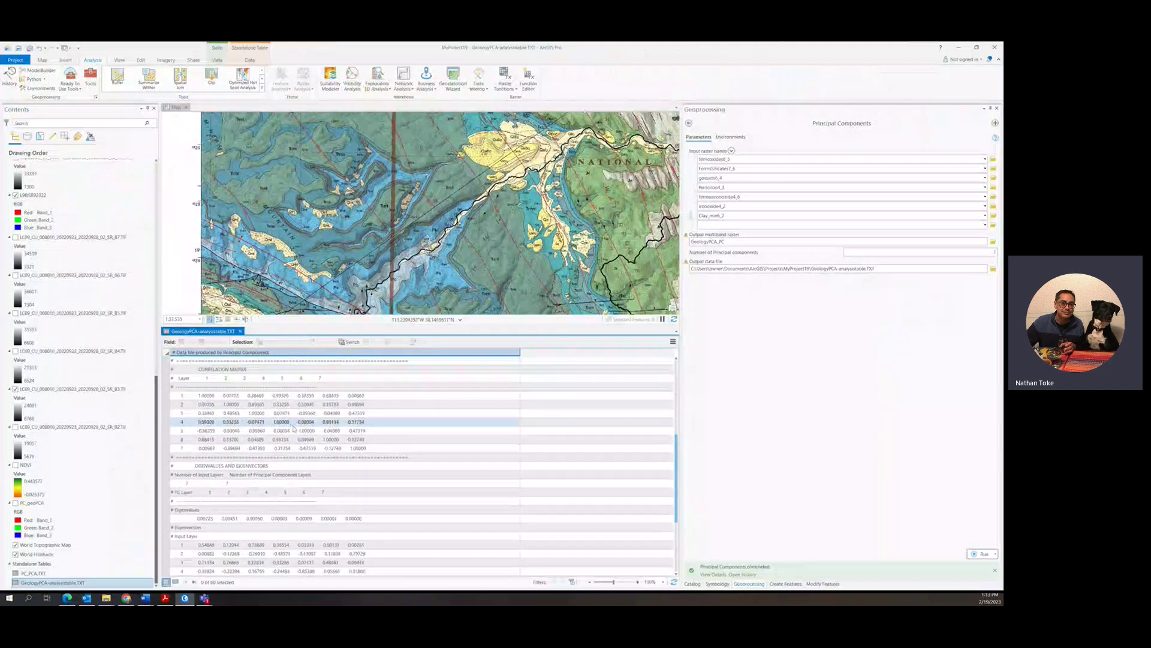
{"action": "scroll", "coordinate": [294, 428], "scroll_direction": "down", "scroll_amount": 5}
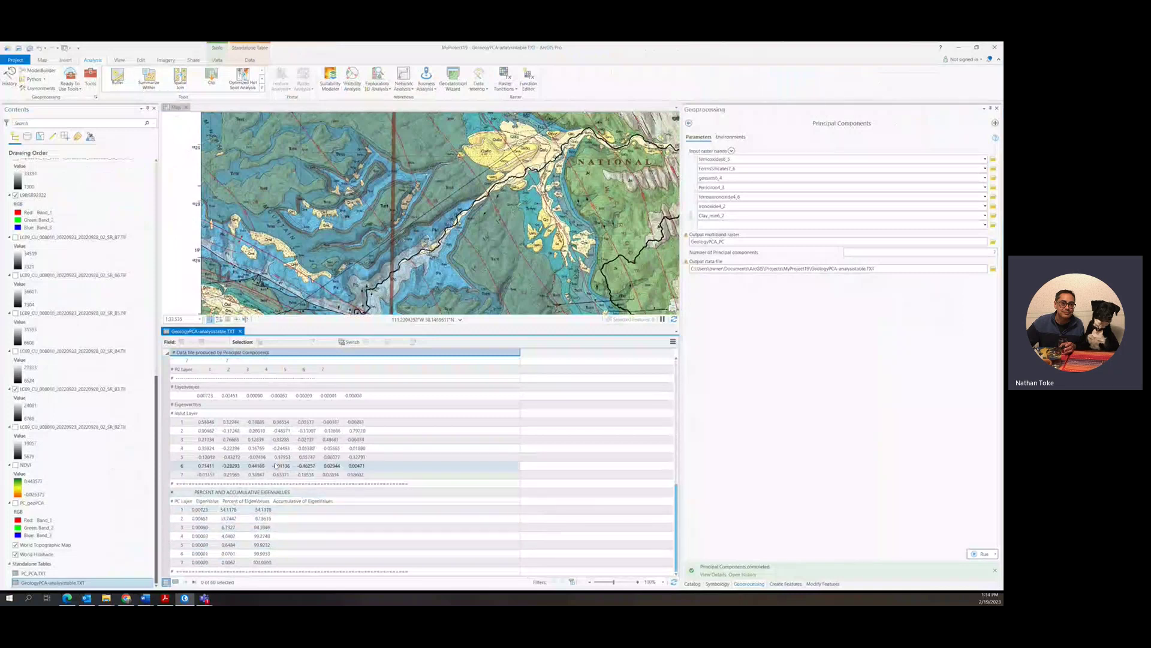
{"action": "scroll", "coordinate": [275, 466], "scroll_direction": "up", "scroll_amount": 1}
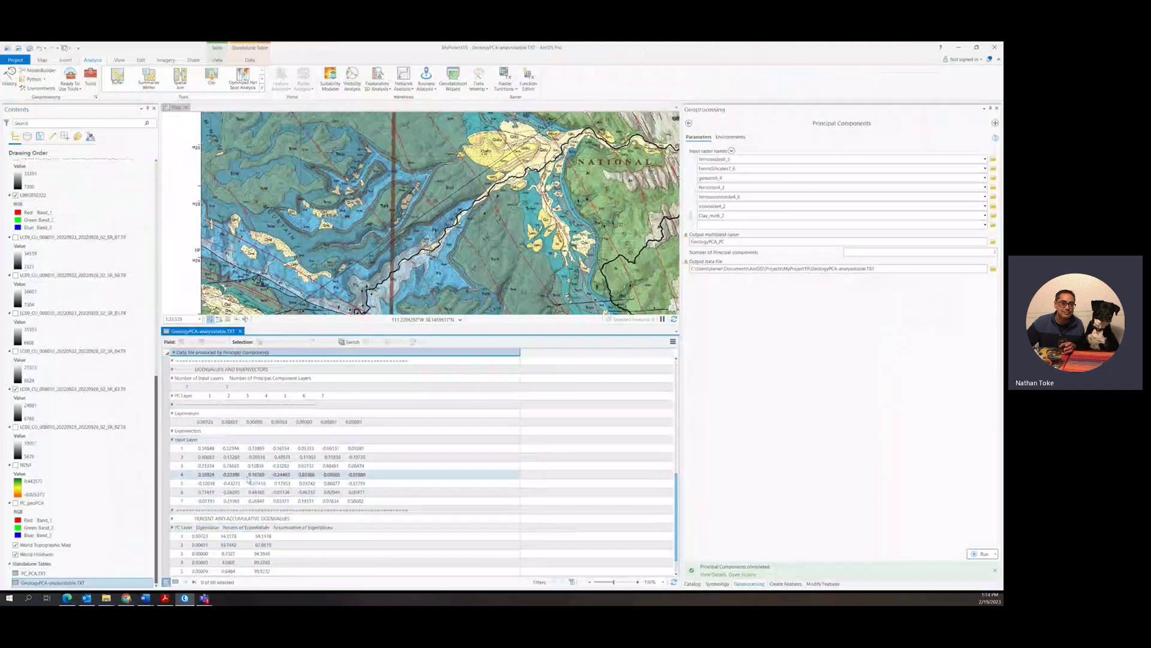
{"action": "scroll", "coordinate": [248, 478], "scroll_direction": "up", "scroll_amount": 3}
{"action": "scroll", "coordinate": [236, 459], "scroll_direction": "up", "scroll_amount": 2}
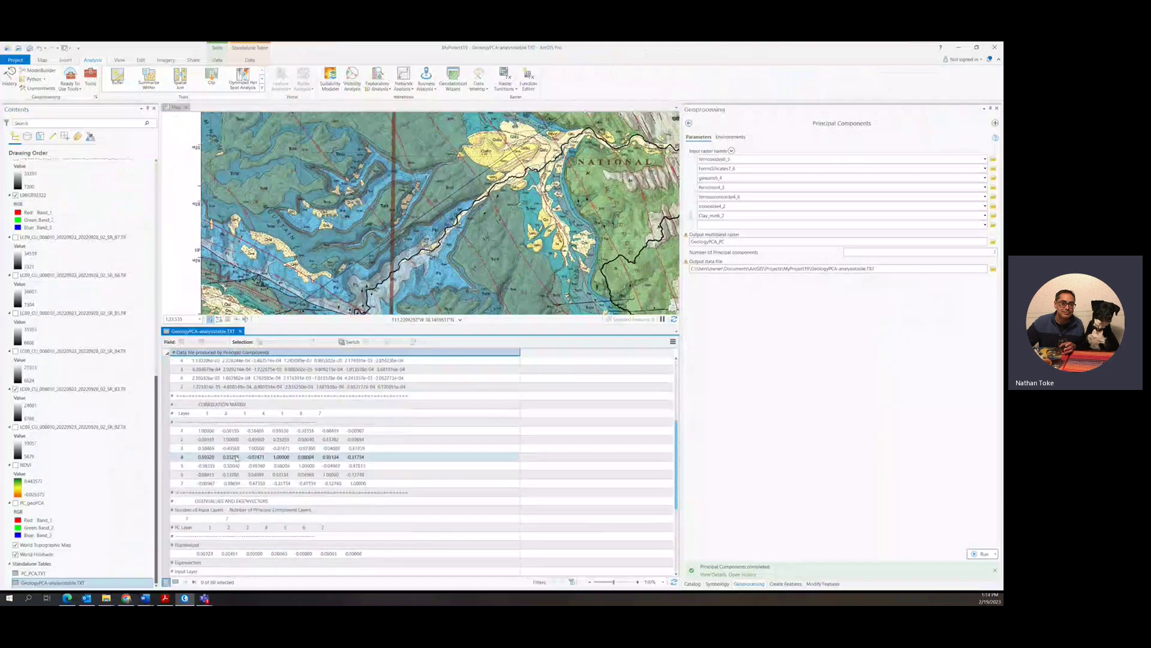
{"action": "scroll", "coordinate": [236, 458], "scroll_direction": "up", "scroll_amount": 5}
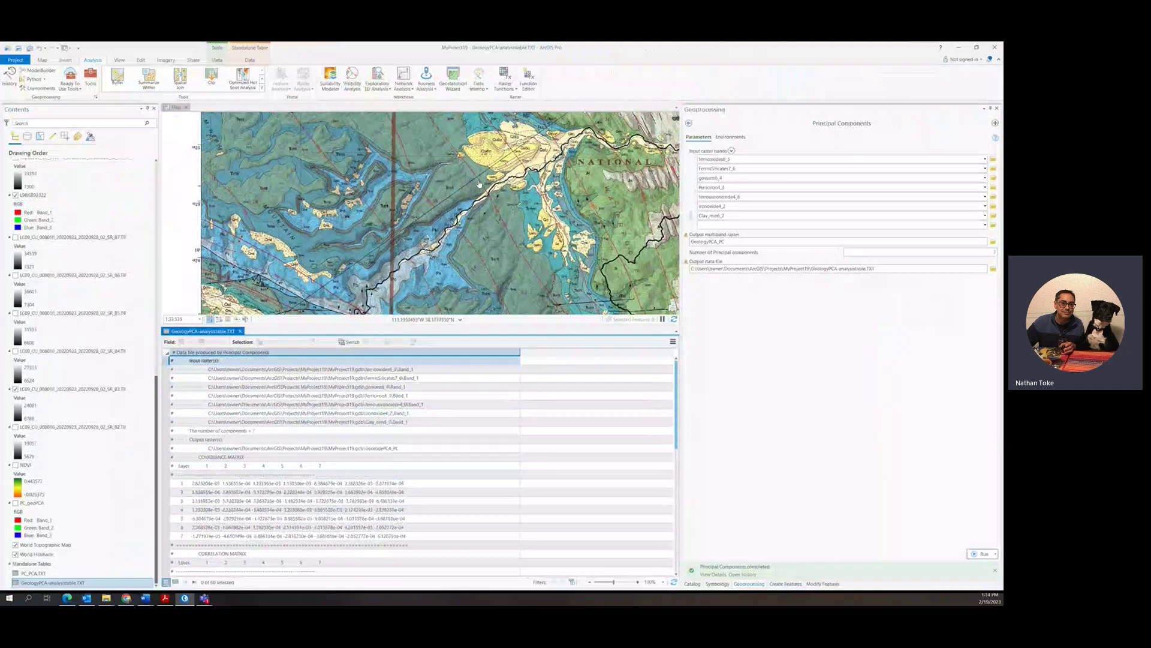
Zoom the map out to show the whole Golden Throne sheet and return Contents to the top
{"action": "scroll", "coordinate": [469, 226], "scroll_direction": "down", "scroll_amount": 5}
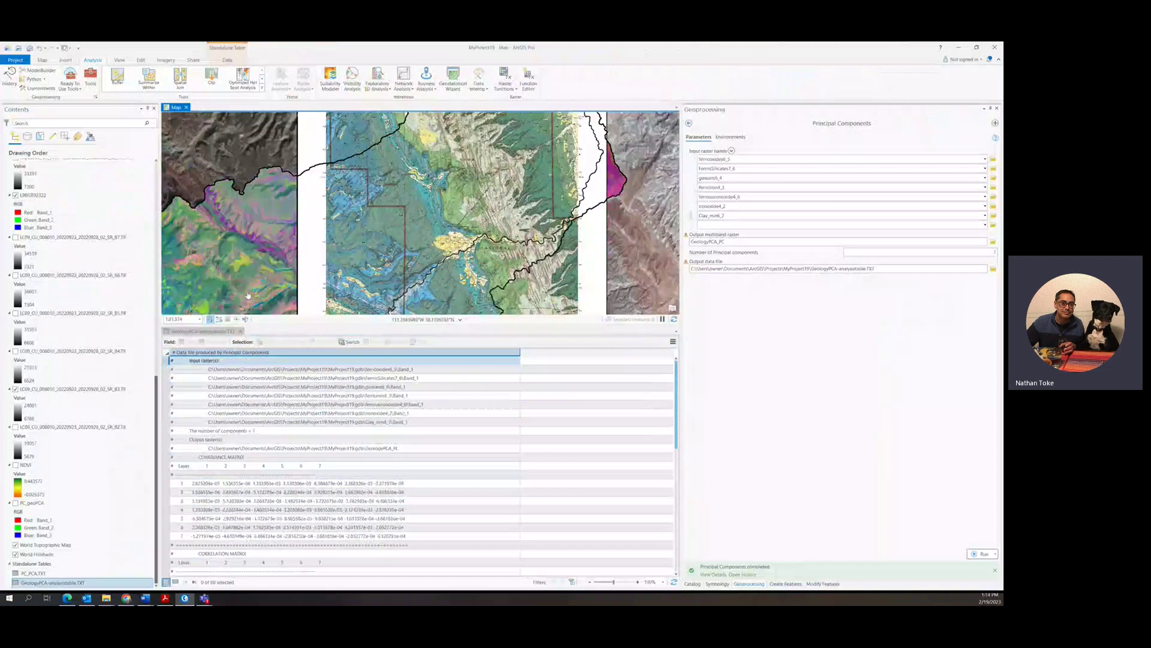
{"action": "scroll", "coordinate": [72, 329], "scroll_direction": "up", "scroll_amount": 10}
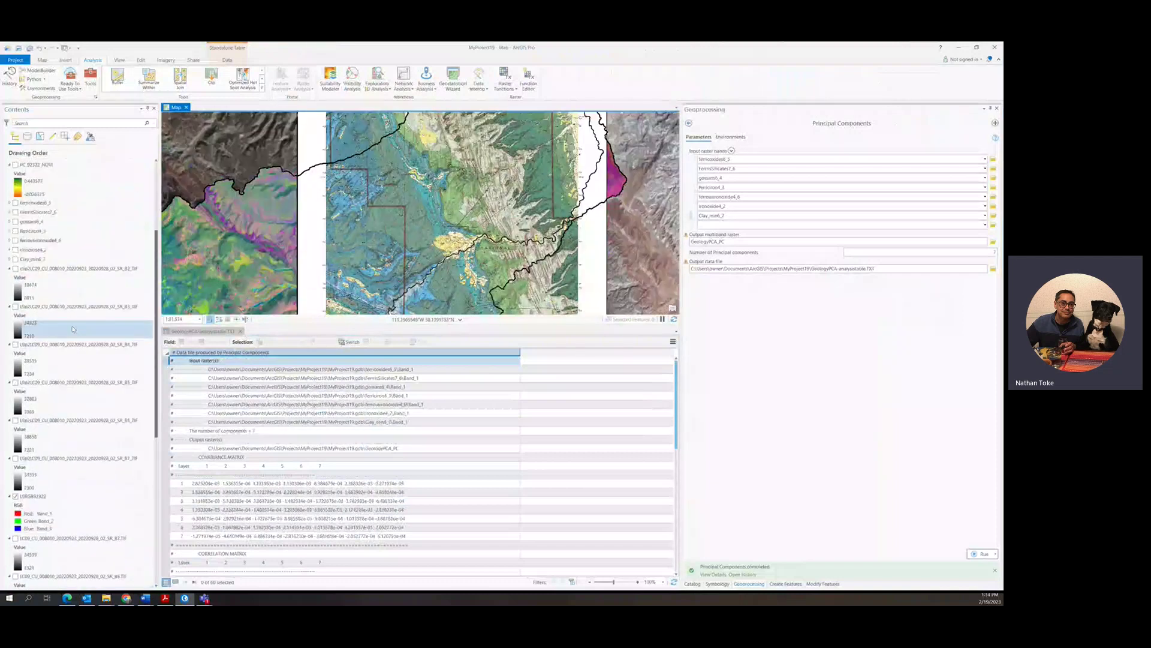
{"action": "scroll", "coordinate": [73, 329], "scroll_direction": "up", "scroll_amount": 5}
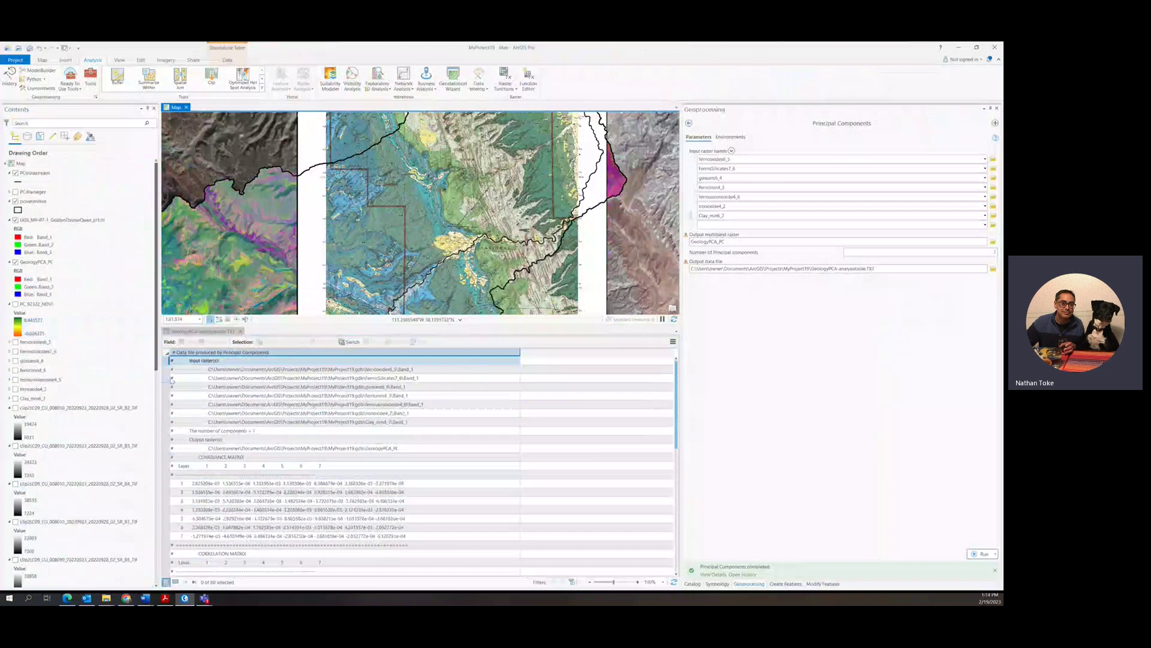